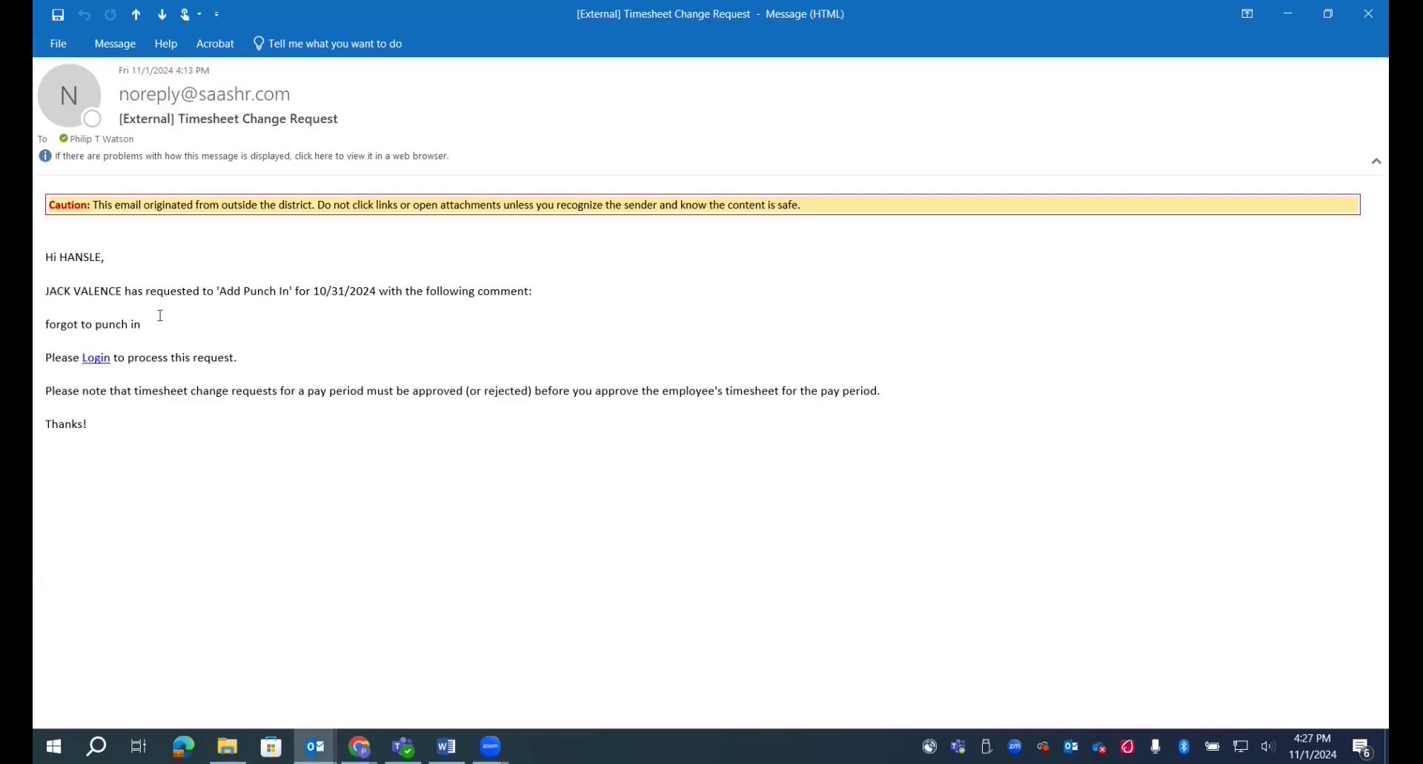
Log in through the email link and page through My To Do Items, ending back on page 1.
{"action": "left_click", "coordinate": [96, 360]}
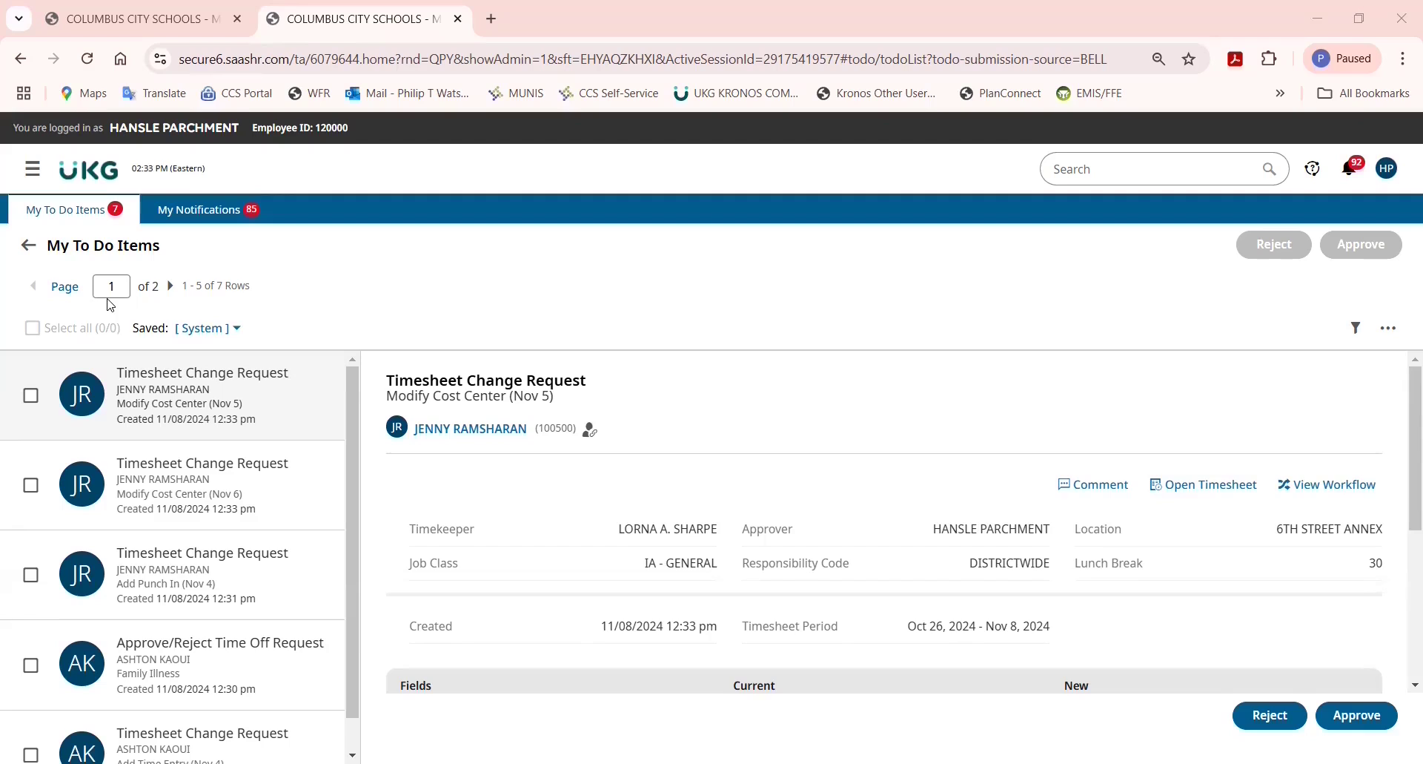
{"action": "scroll", "coordinate": [131, 537], "scroll_direction": "down", "scroll_amount": 1}
{"action": "scroll", "coordinate": [134, 537], "scroll_direction": "up", "scroll_amount": 1}
{"action": "left_click", "coordinate": [170, 293]}
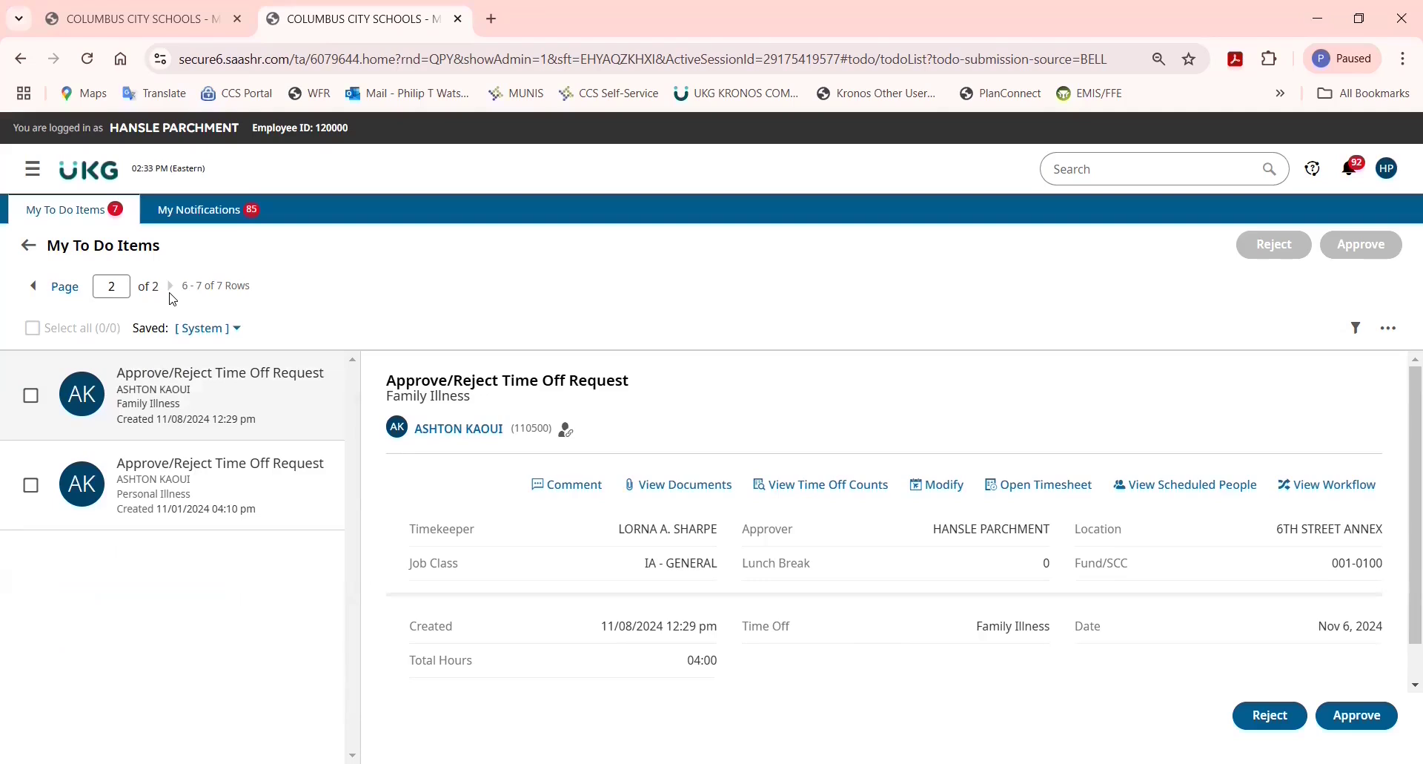
{"action": "left_click", "coordinate": [33, 286]}
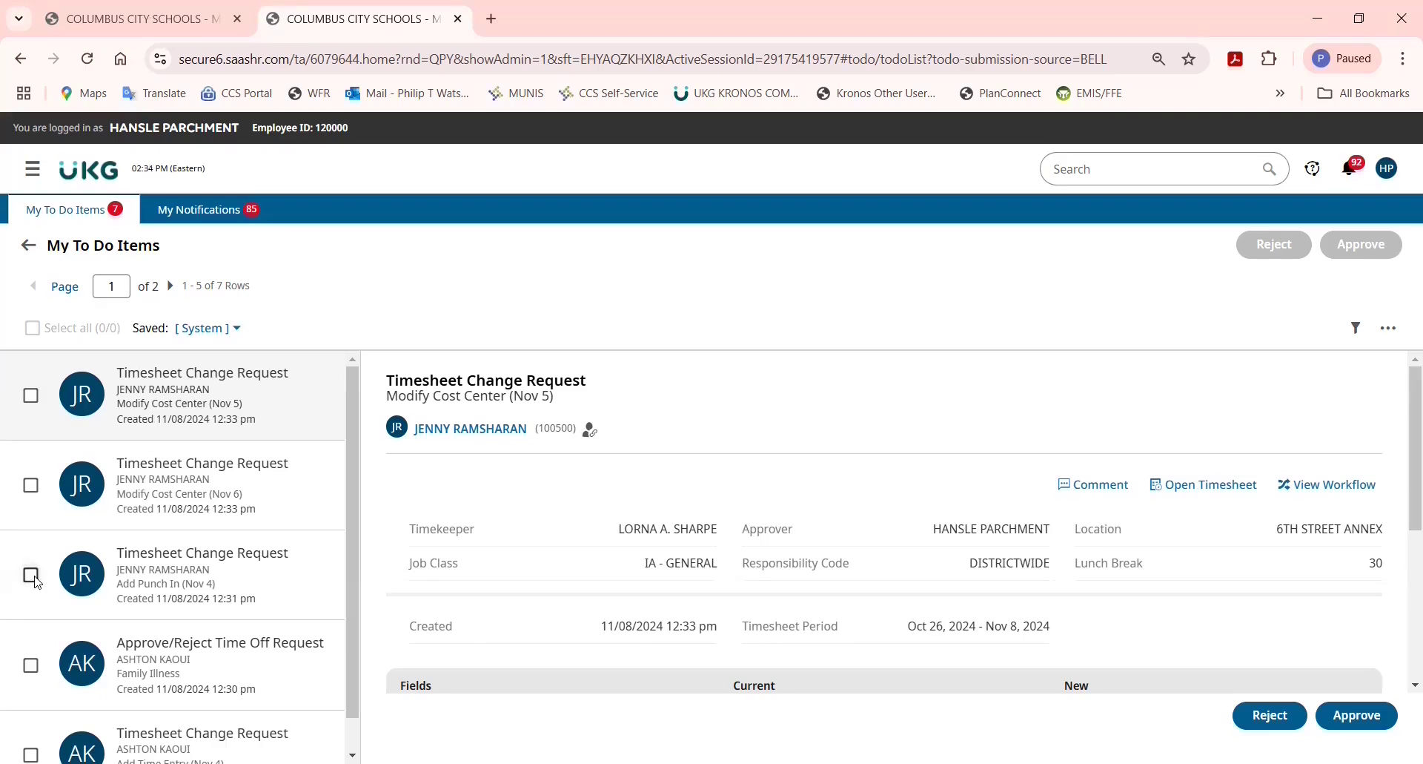
Select the Add Punch In (Nov 4) request and check it against the employee's pay-period timesheet.
{"action": "left_click", "coordinate": [95, 580]}
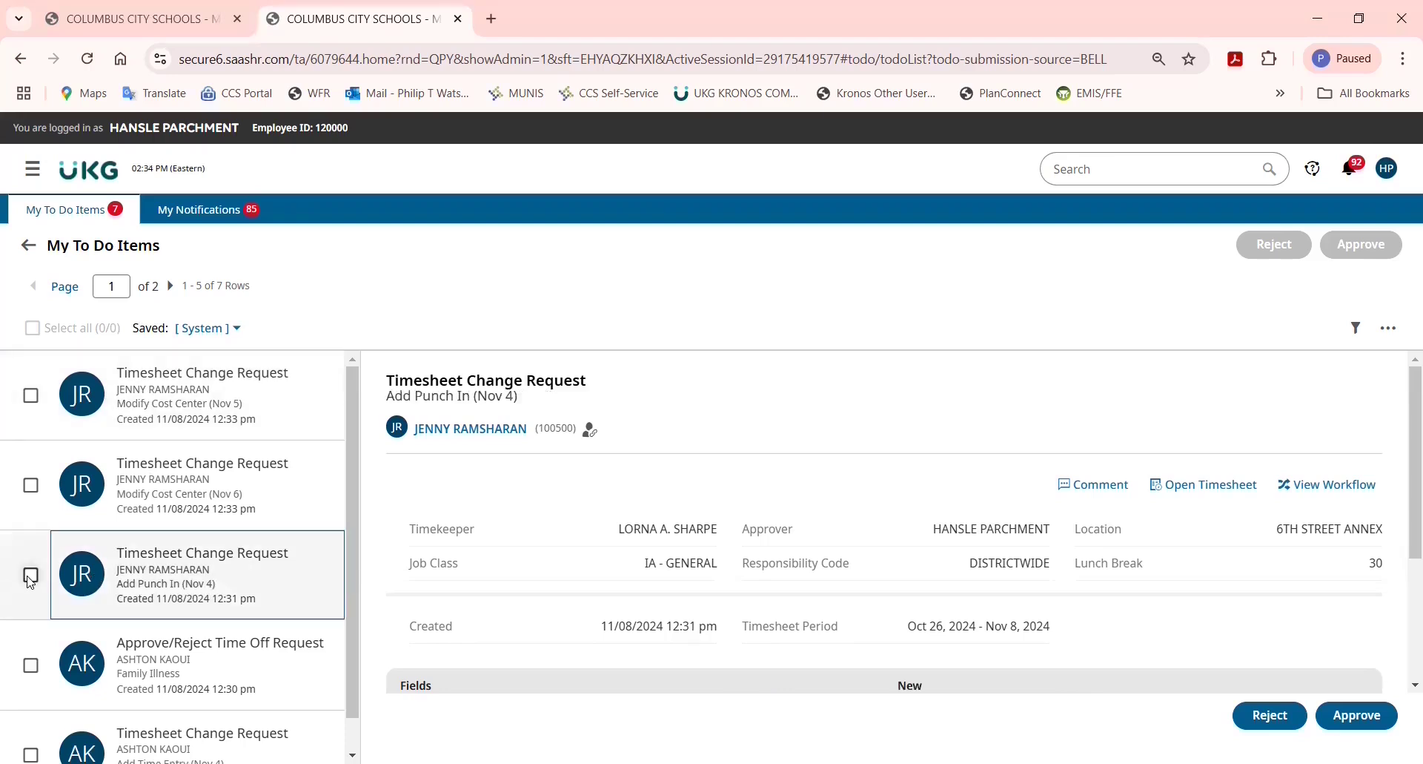
{"action": "left_click", "coordinate": [30, 576]}
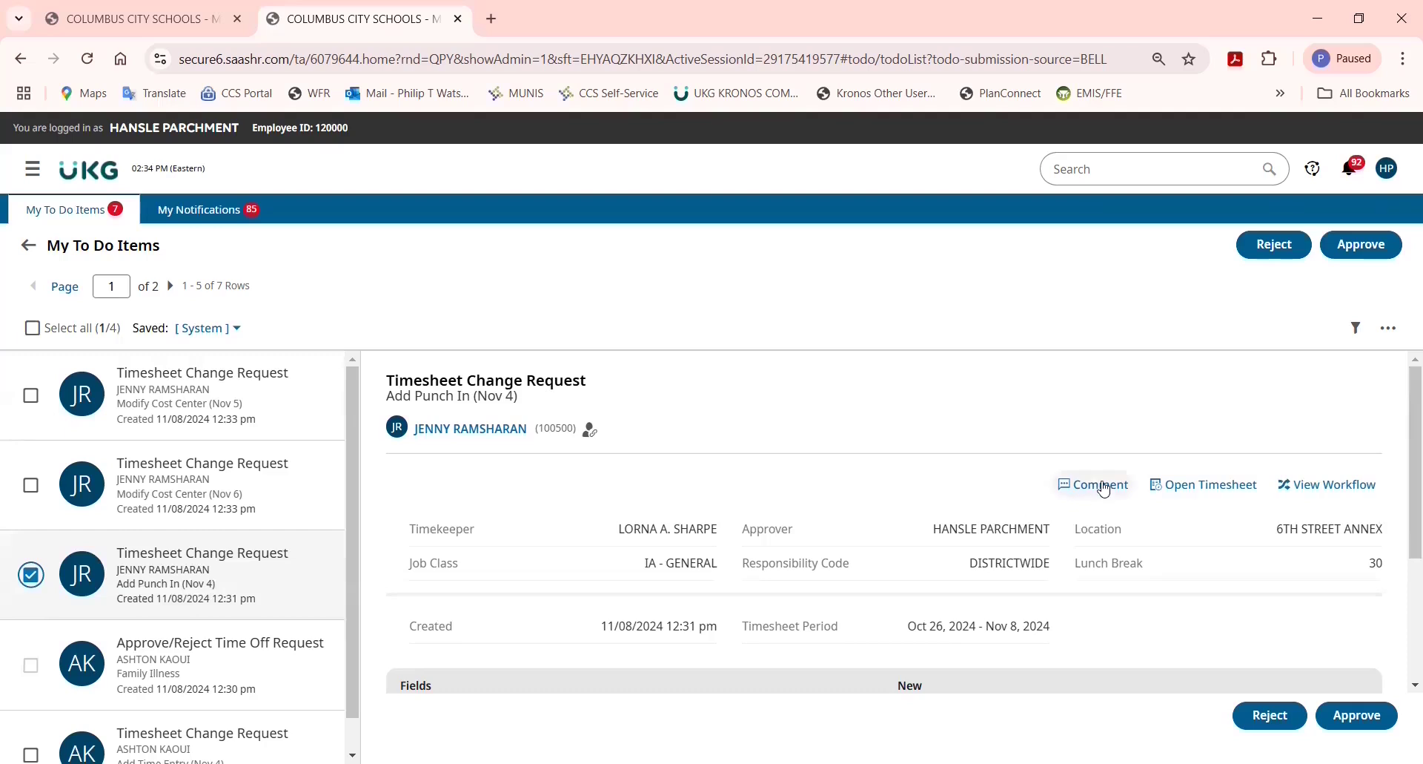
{"action": "left_click_drag", "start_coordinate": [1403, 400], "coordinate": [1403, 509]}
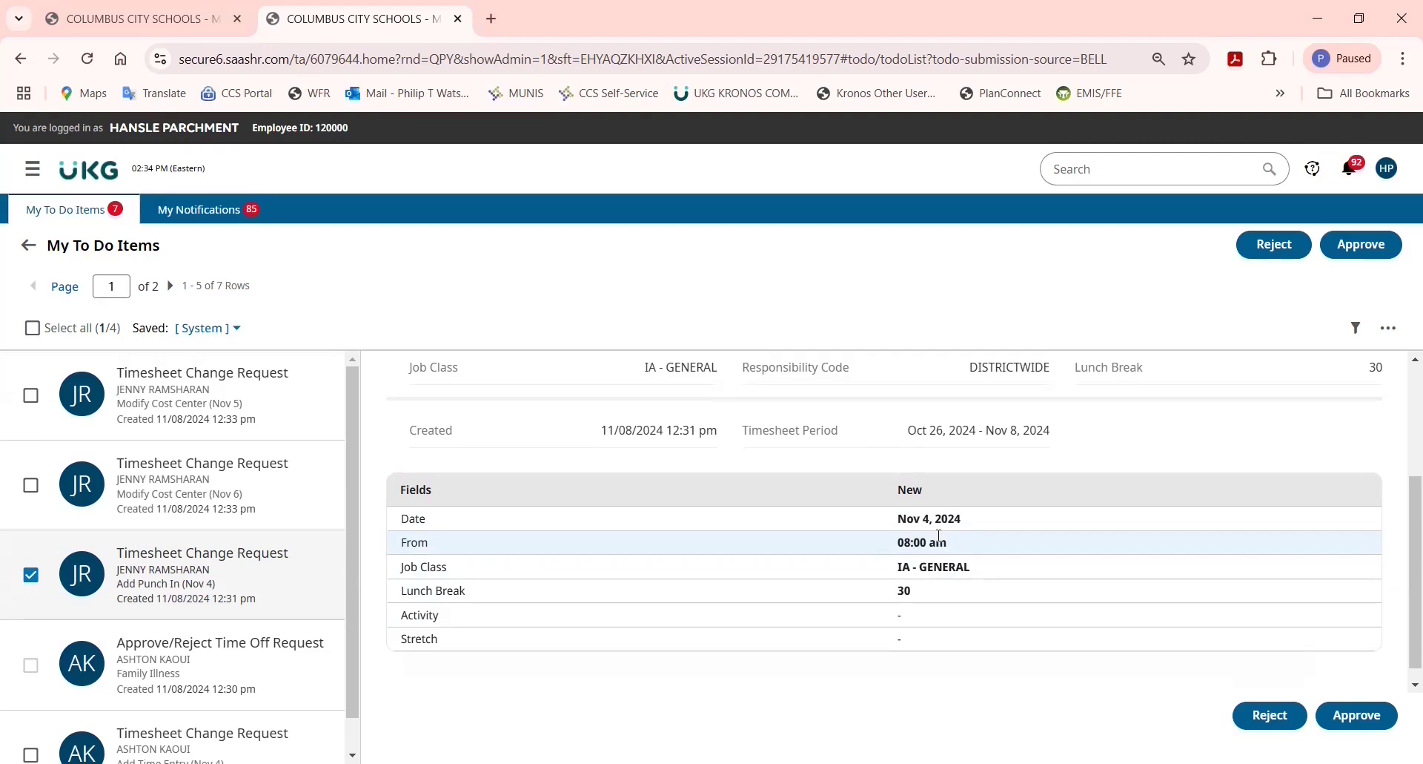
{"action": "scroll", "coordinate": [1001, 555], "scroll_direction": "down", "scroll_amount": 1}
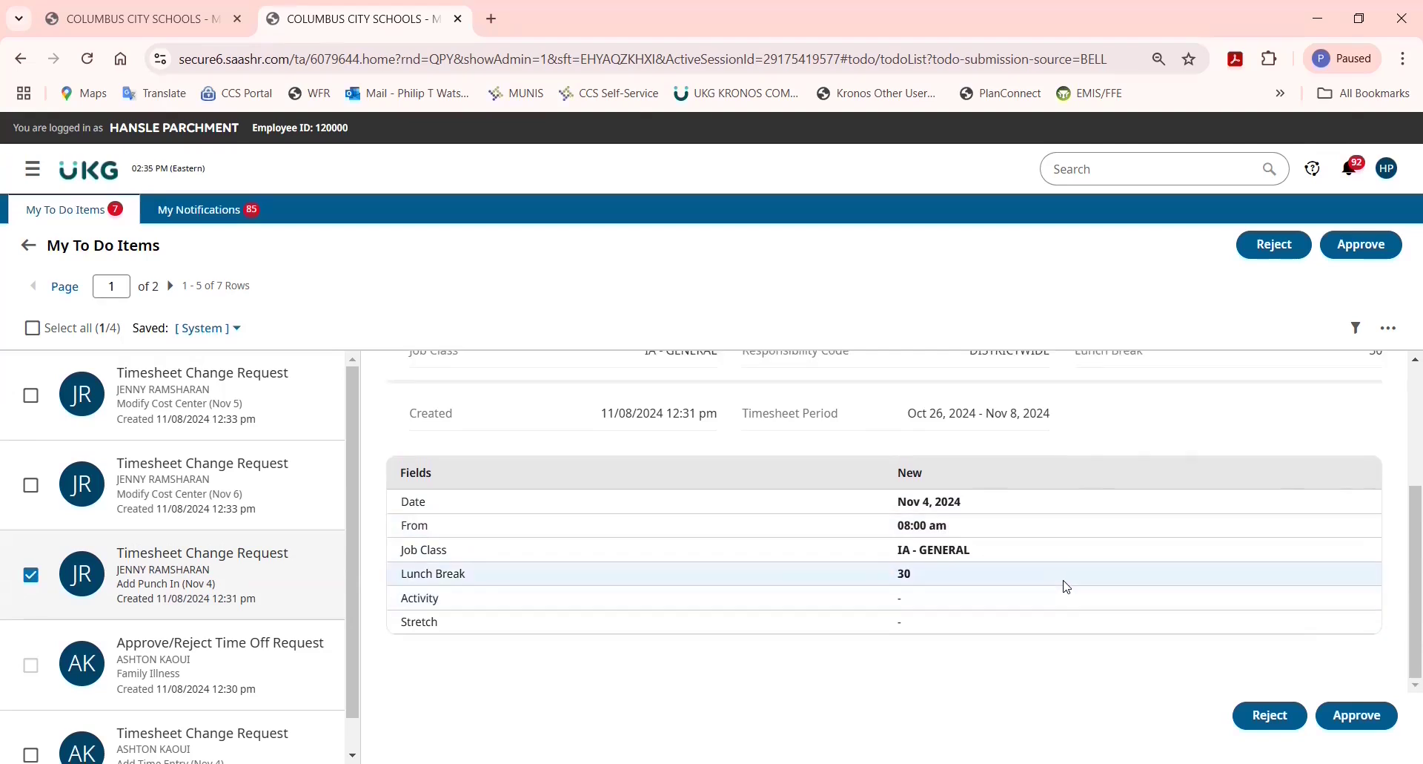
{"action": "scroll", "coordinate": [1067, 588], "scroll_direction": "up", "scroll_amount": 3}
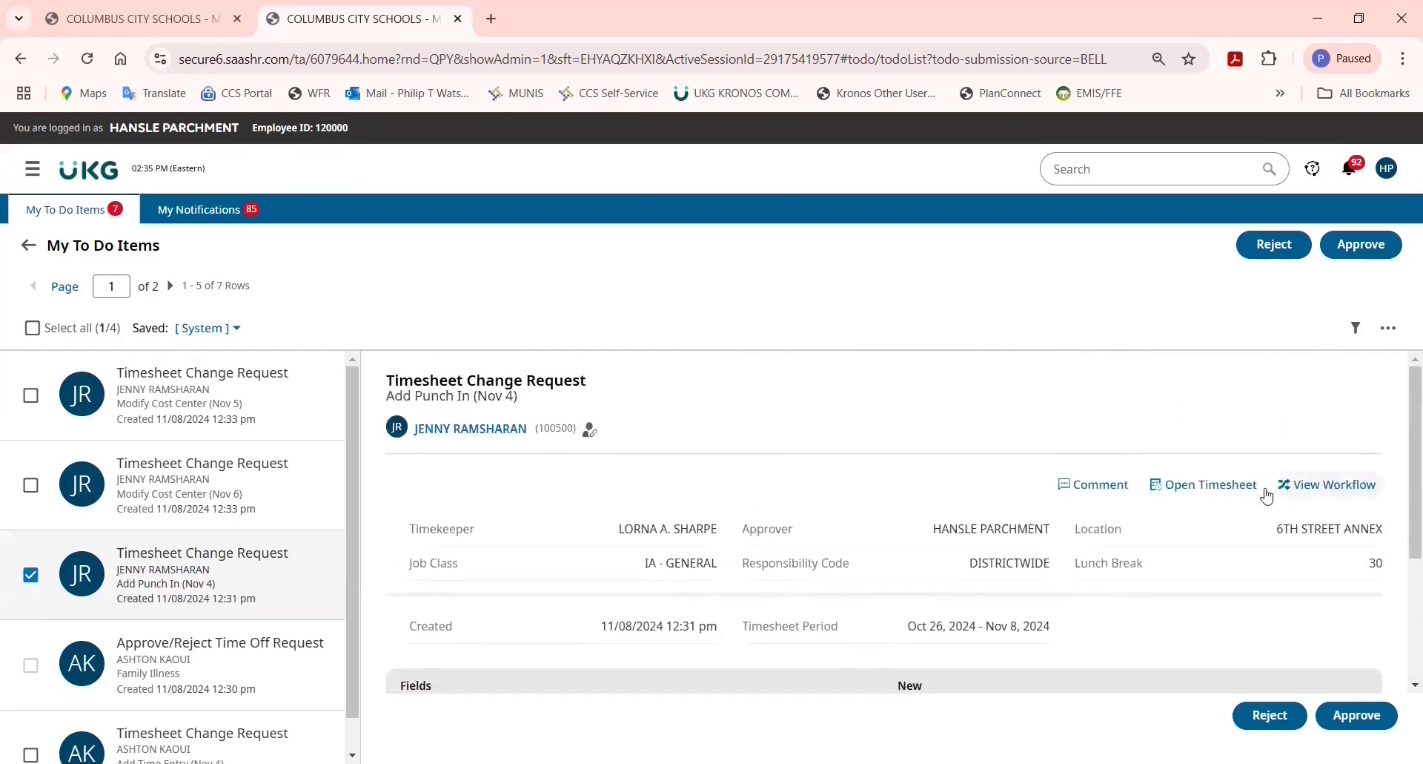
{"action": "left_click", "coordinate": [1211, 491]}
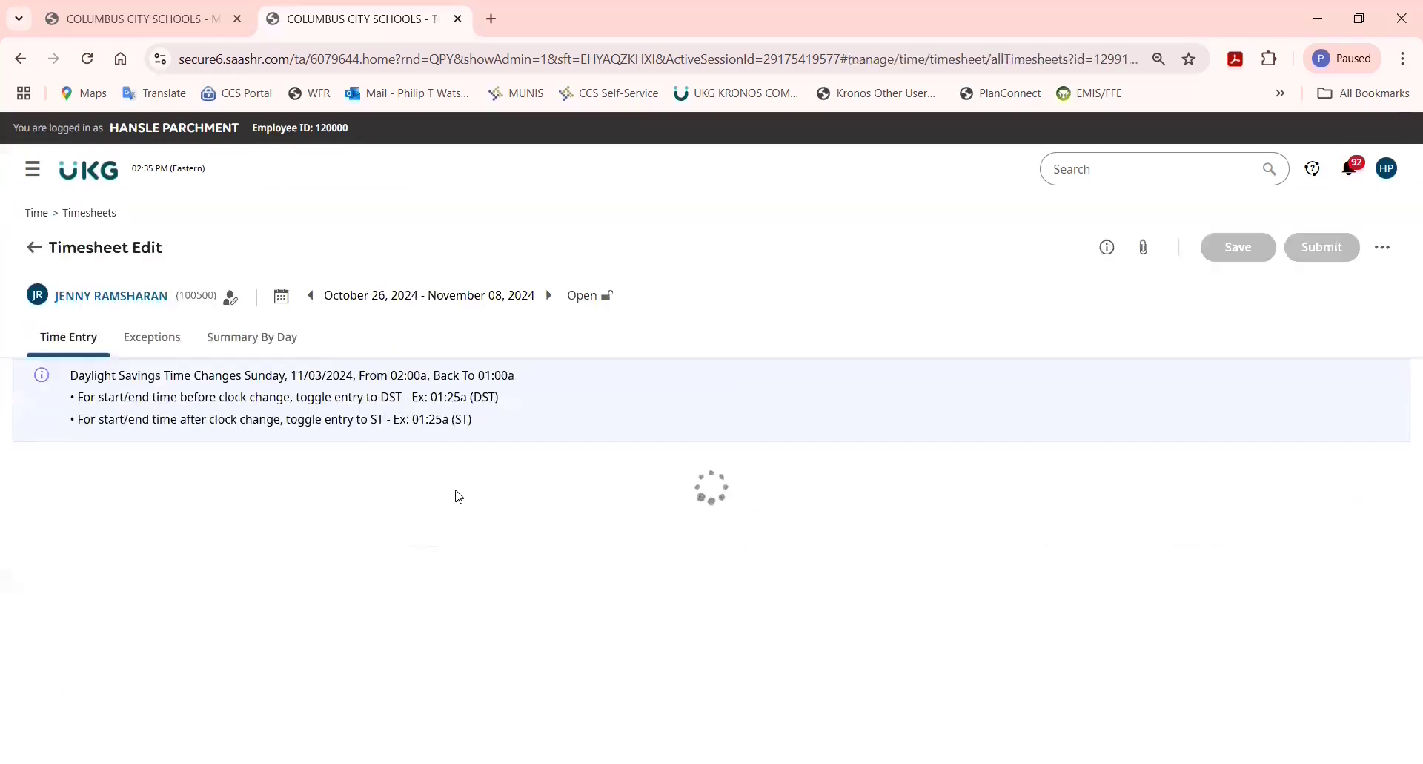
{"action": "scroll", "coordinate": [167, 596], "scroll_direction": "down", "scroll_amount": 6}
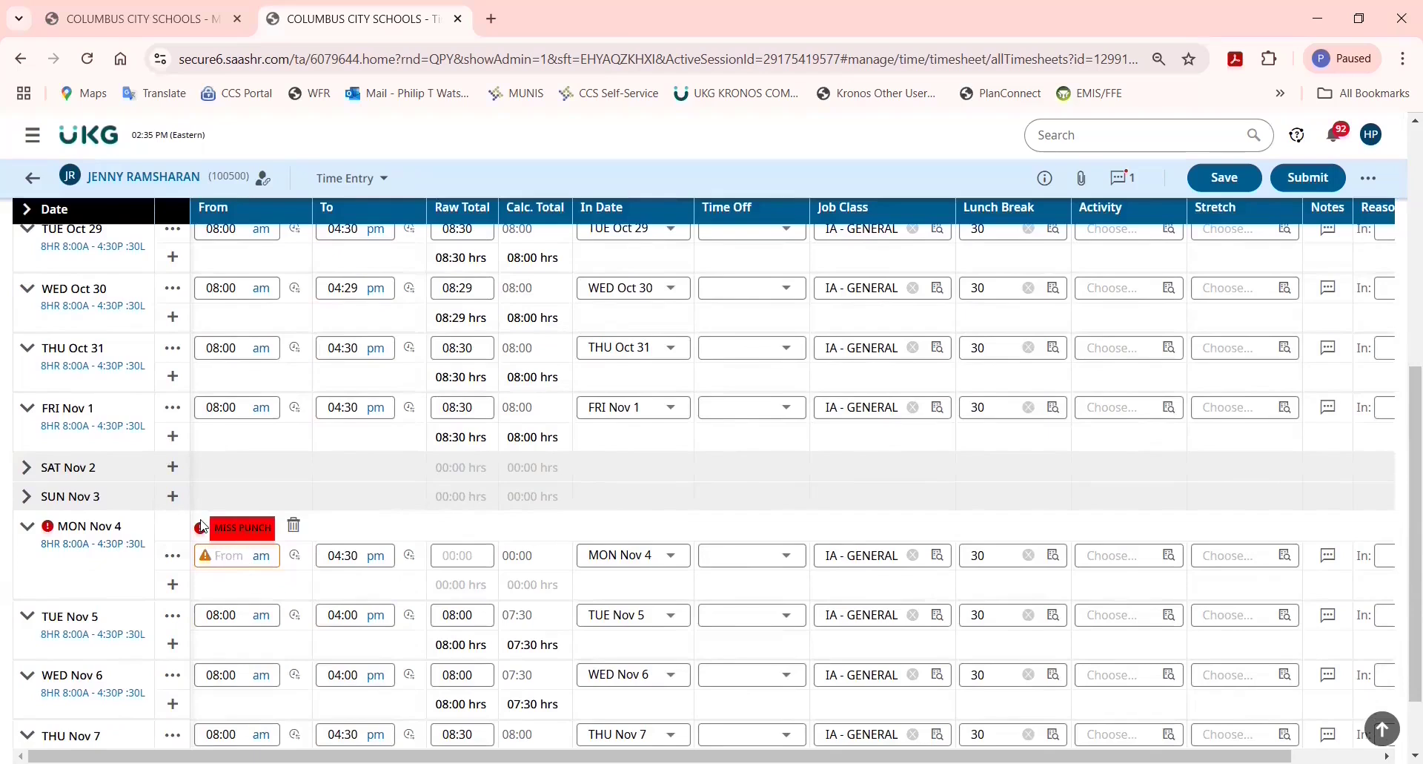
{"action": "scroll", "coordinate": [33, 201], "scroll_direction": "up", "scroll_amount": 10}
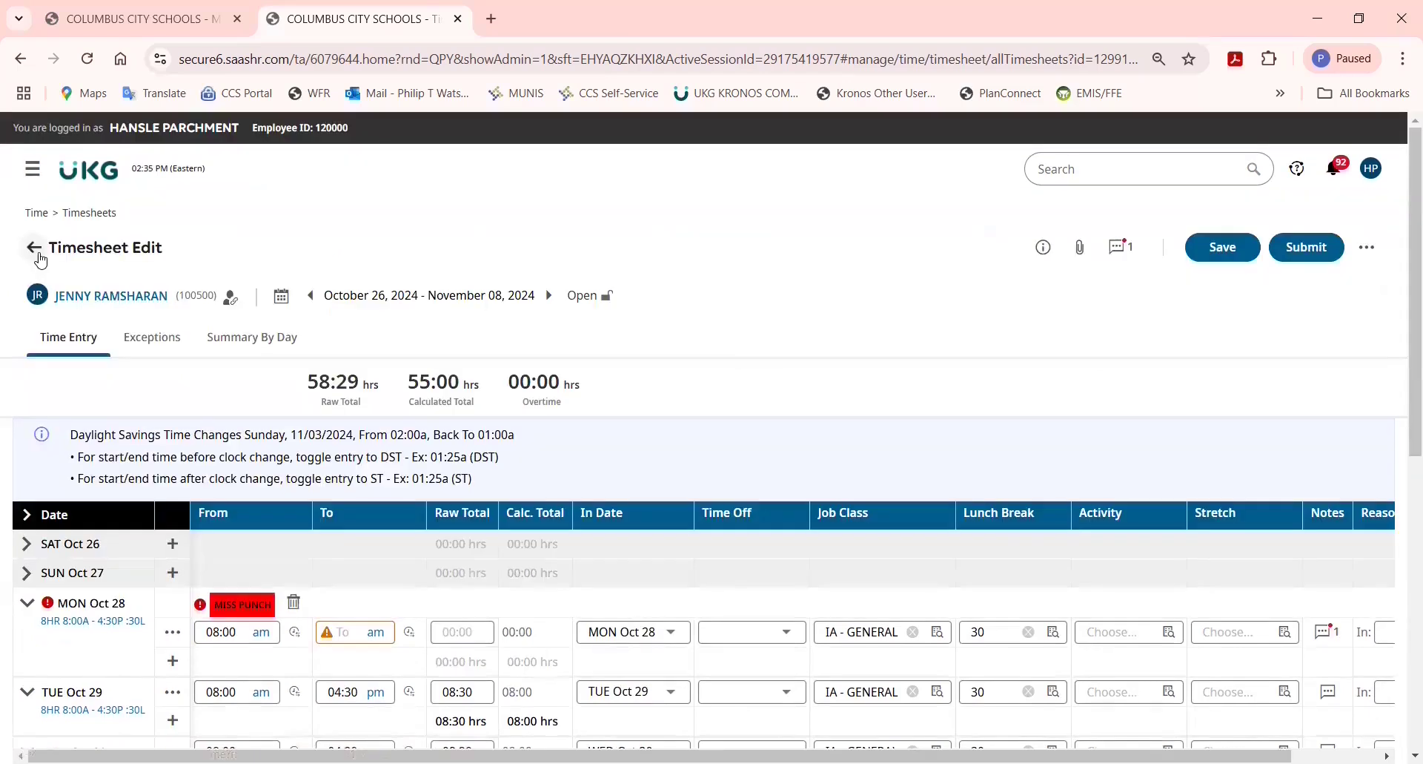
Back on the to-do list, approve the Add Punch In (Nov 4) request.
{"action": "left_click", "coordinate": [35, 248]}
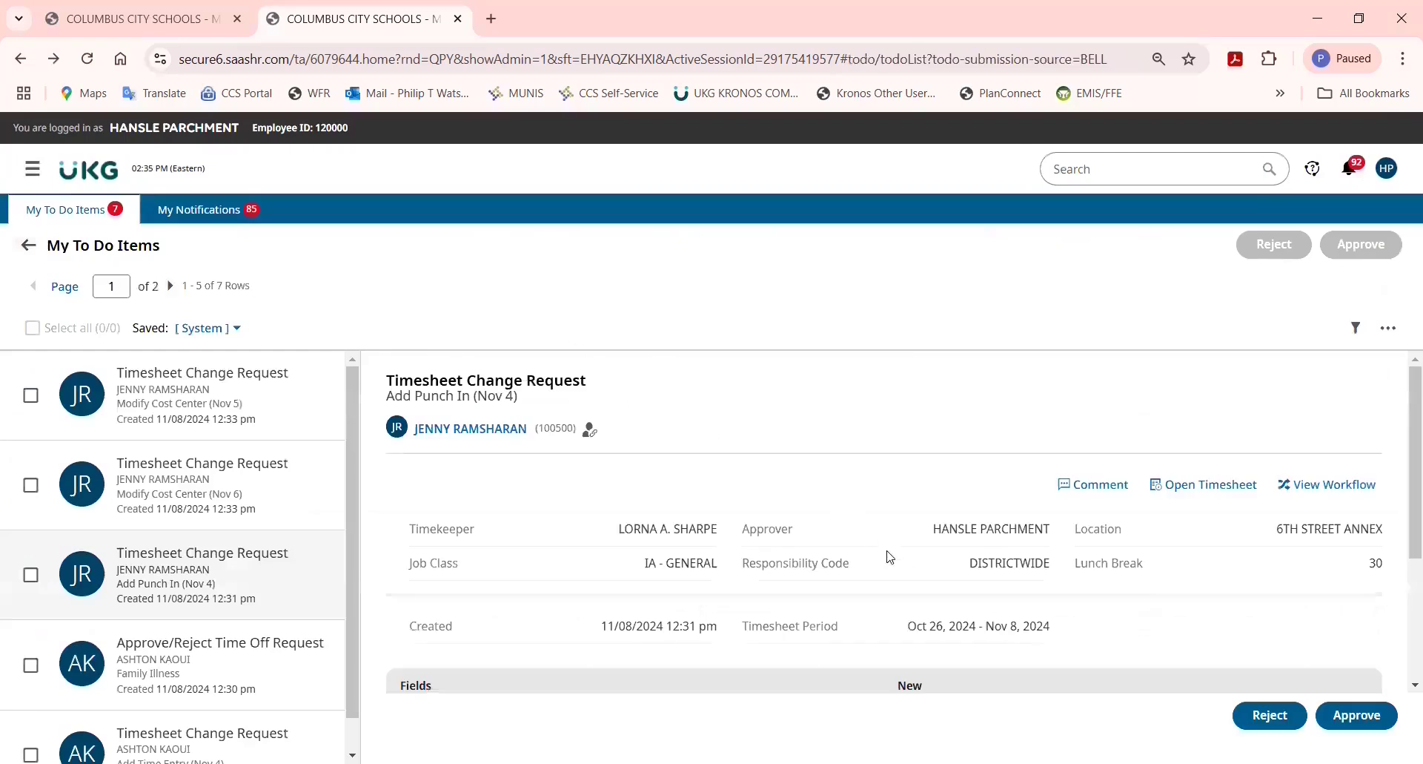
{"action": "scroll", "coordinate": [890, 557], "scroll_direction": "down", "scroll_amount": 3}
{"action": "left_click", "coordinate": [1347, 722]}
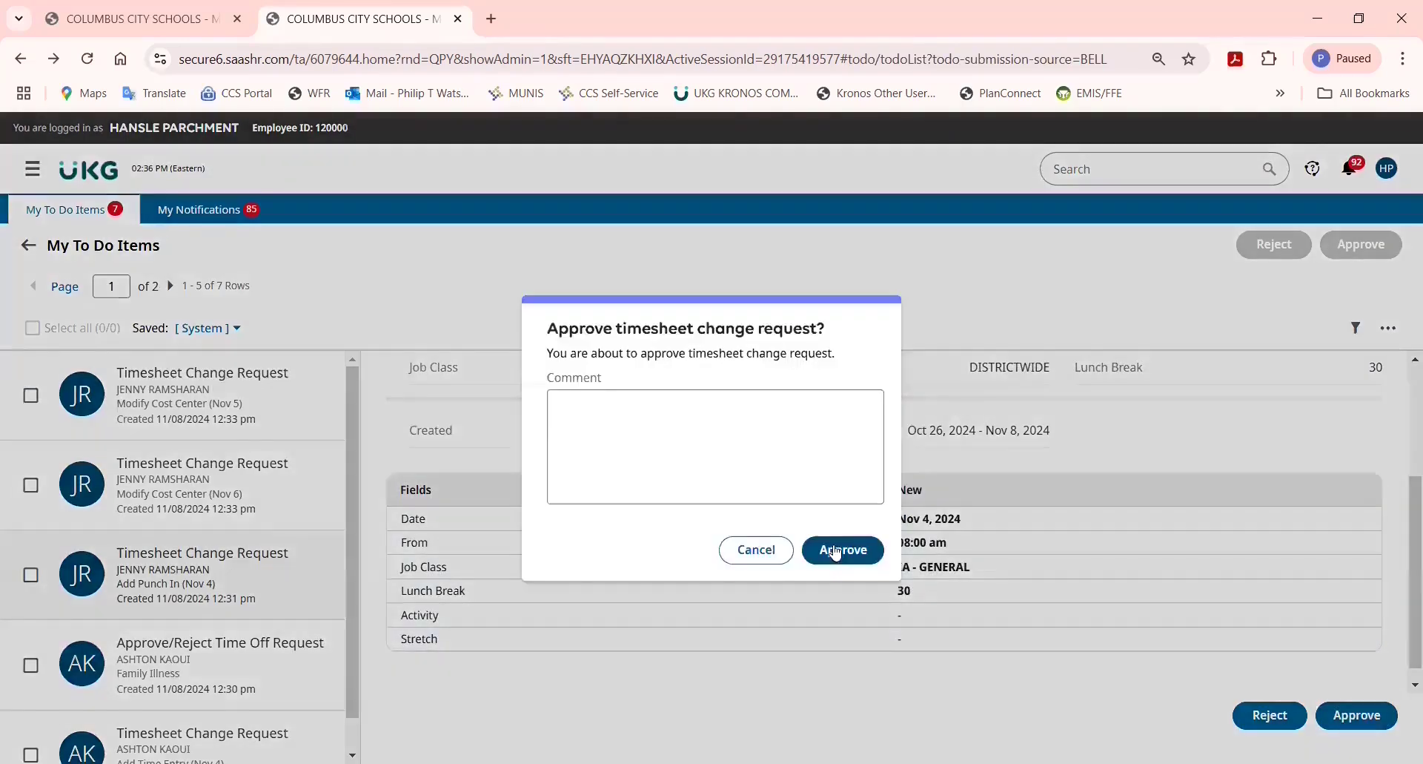
{"action": "left_click", "coordinate": [837, 548]}
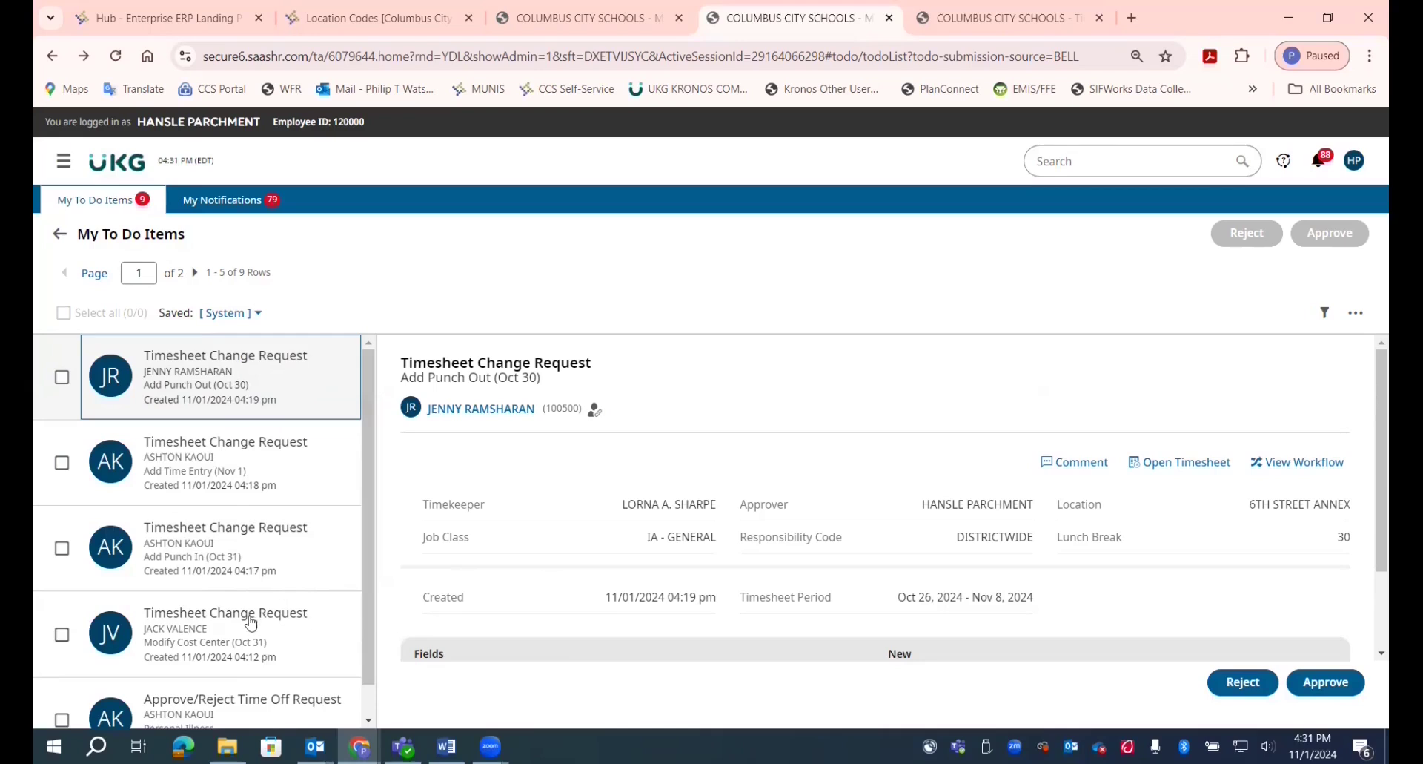
Open the Modify Cost Center (Oct 31) request and read the employee's note on it.
{"action": "left_click", "coordinate": [255, 636]}
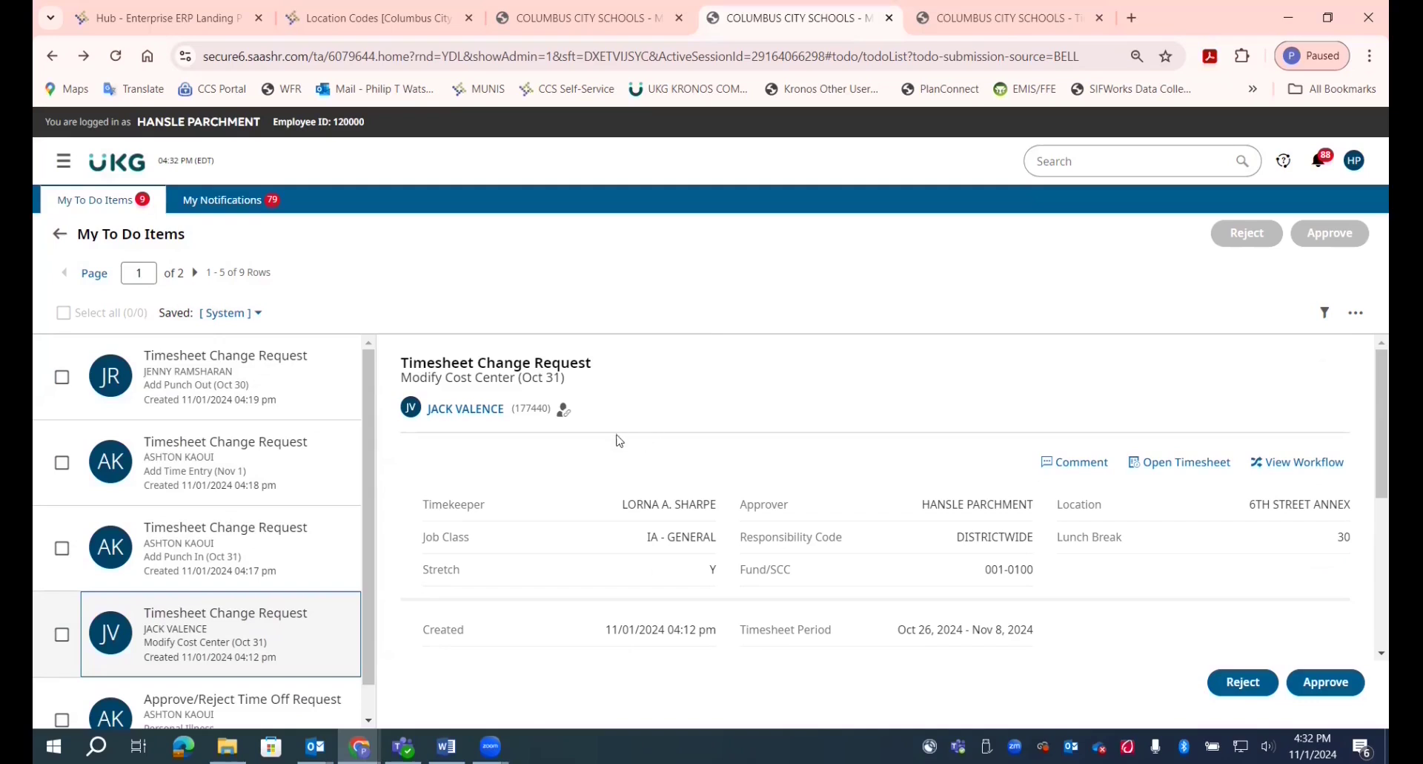
{"action": "scroll", "coordinate": [620, 440], "scroll_direction": "down", "scroll_amount": 5}
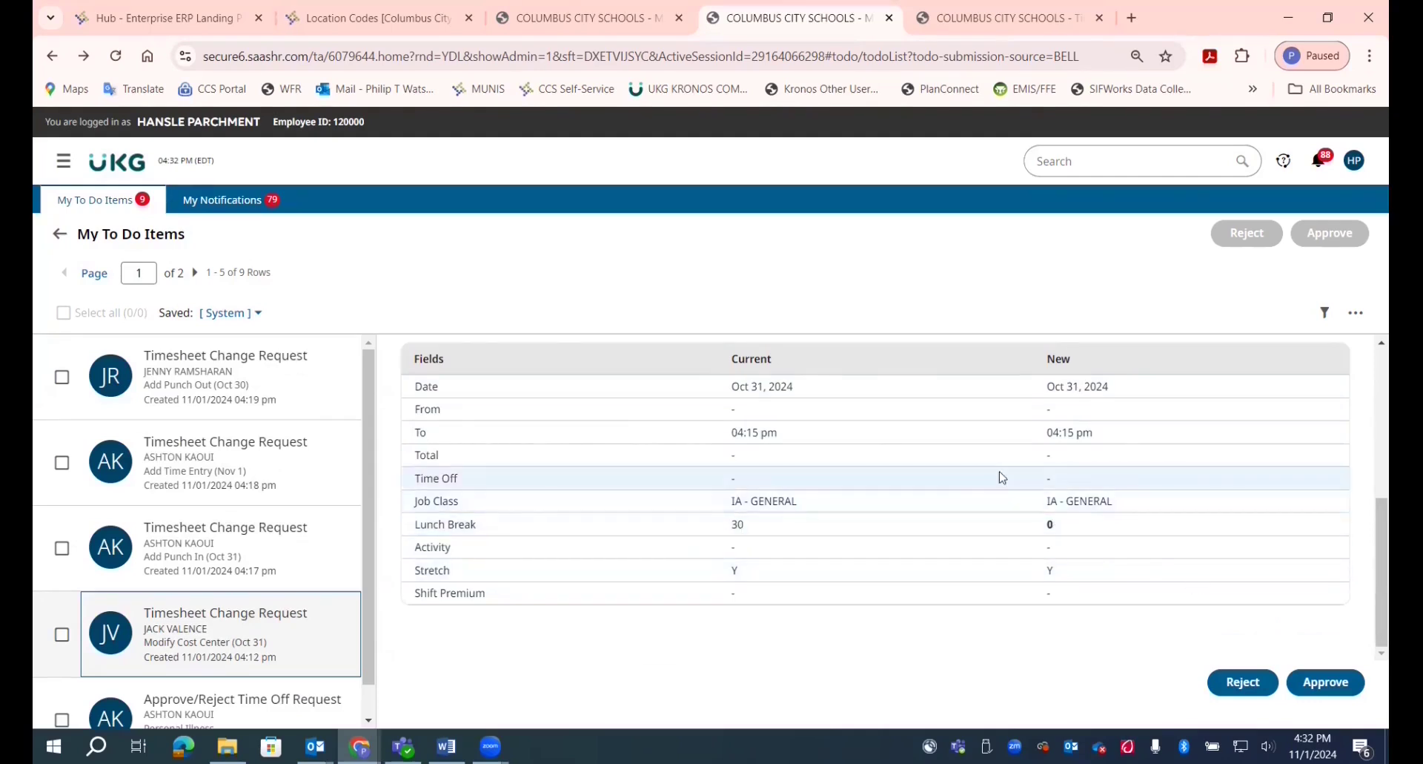
{"action": "scroll", "coordinate": [1002, 477], "scroll_direction": "up", "scroll_amount": 5}
{"action": "left_click", "coordinate": [1079, 461]}
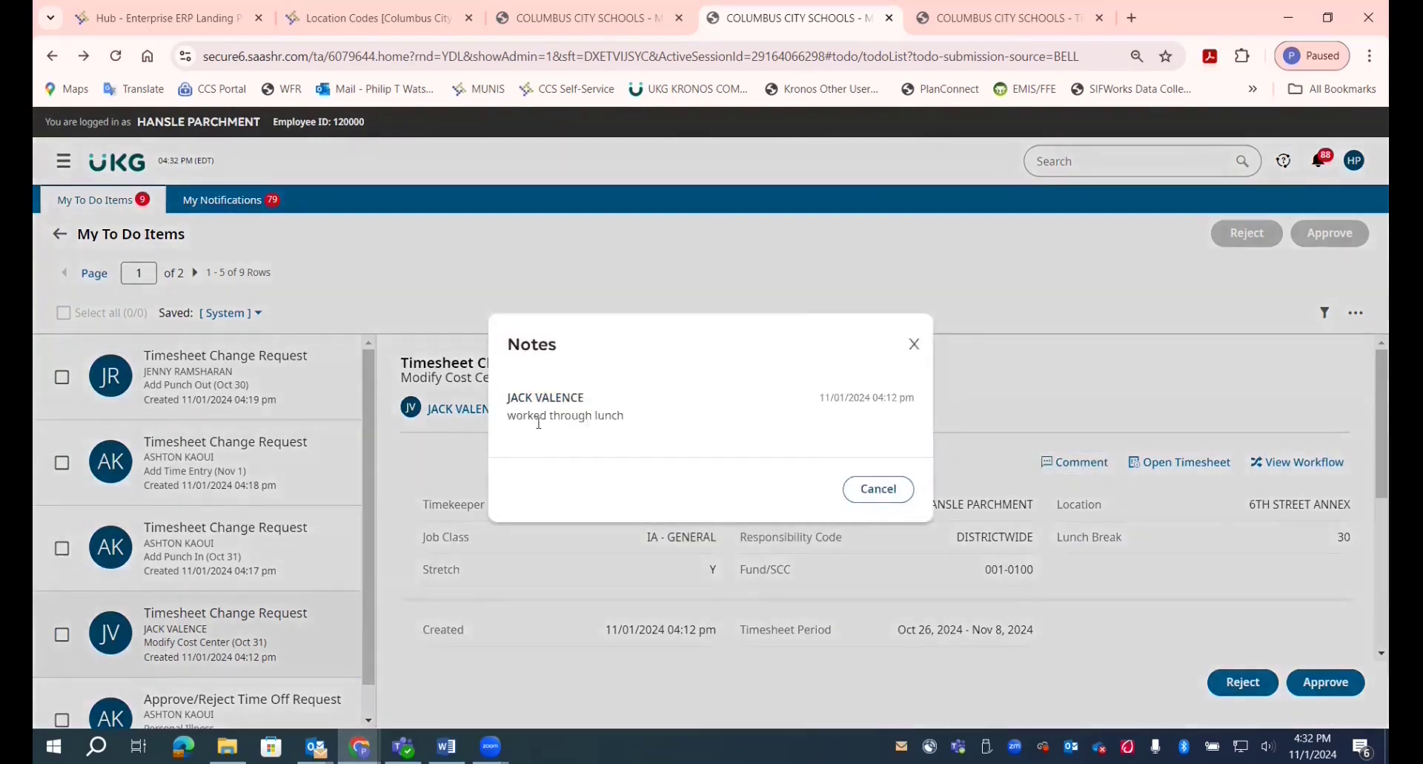
{"action": "left_click", "coordinate": [910, 343]}
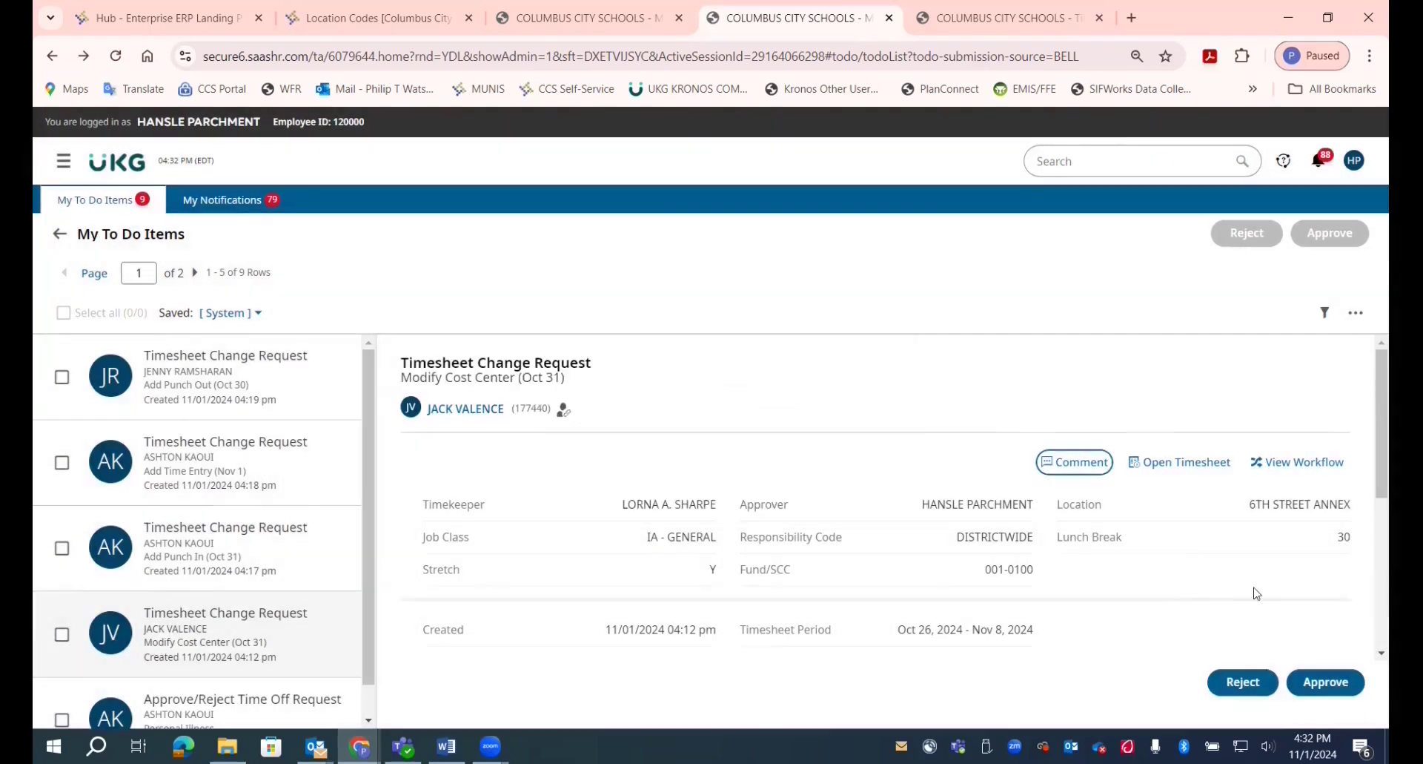
Approve the Modify Cost Center (Oct 31) request and dismiss the success message.
{"action": "left_click", "coordinate": [1326, 681]}
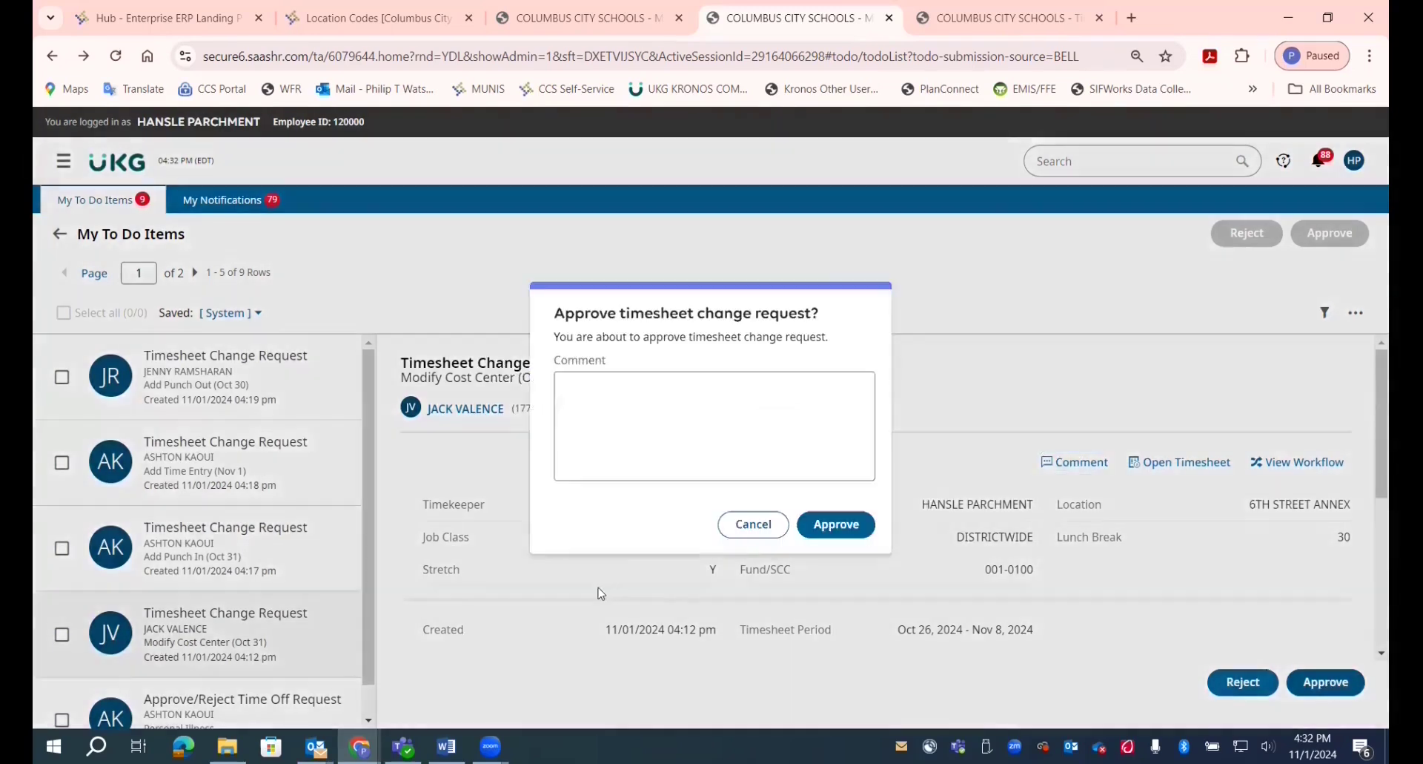
{"action": "left_click", "coordinate": [844, 527]}
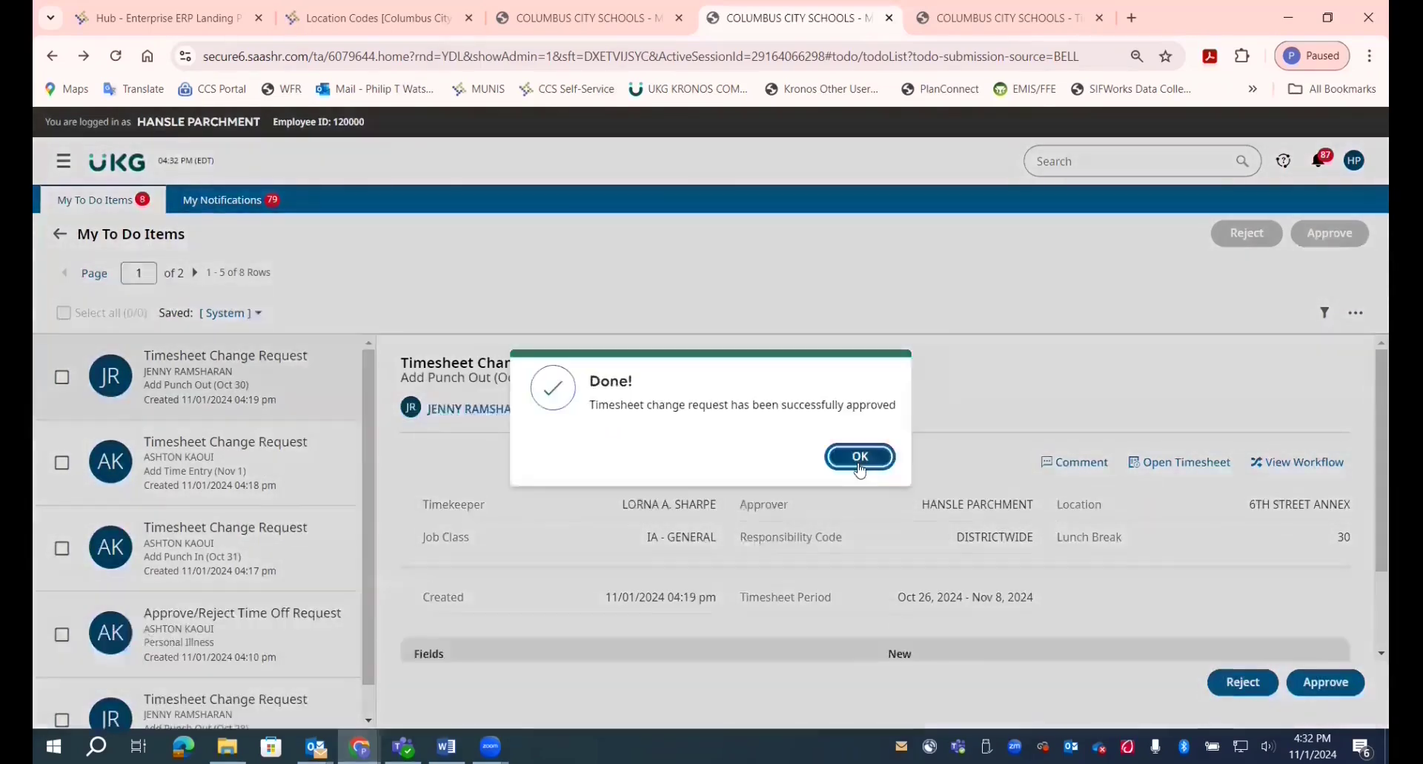
{"action": "left_click", "coordinate": [858, 456]}
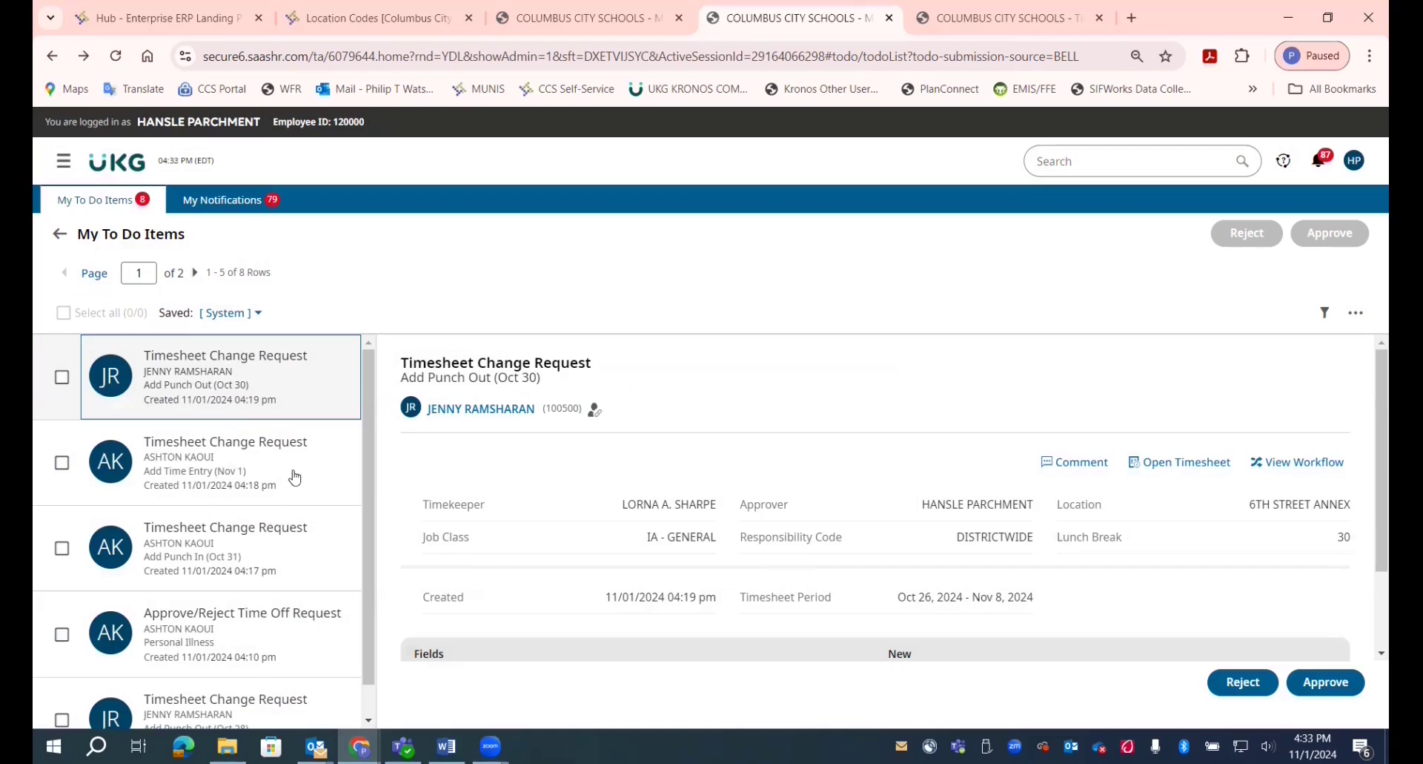
Check the Outlook inbox of timesheet change notifications, then switch back to the UKG browser window.
{"action": "key", "text": "alt+Tab"}
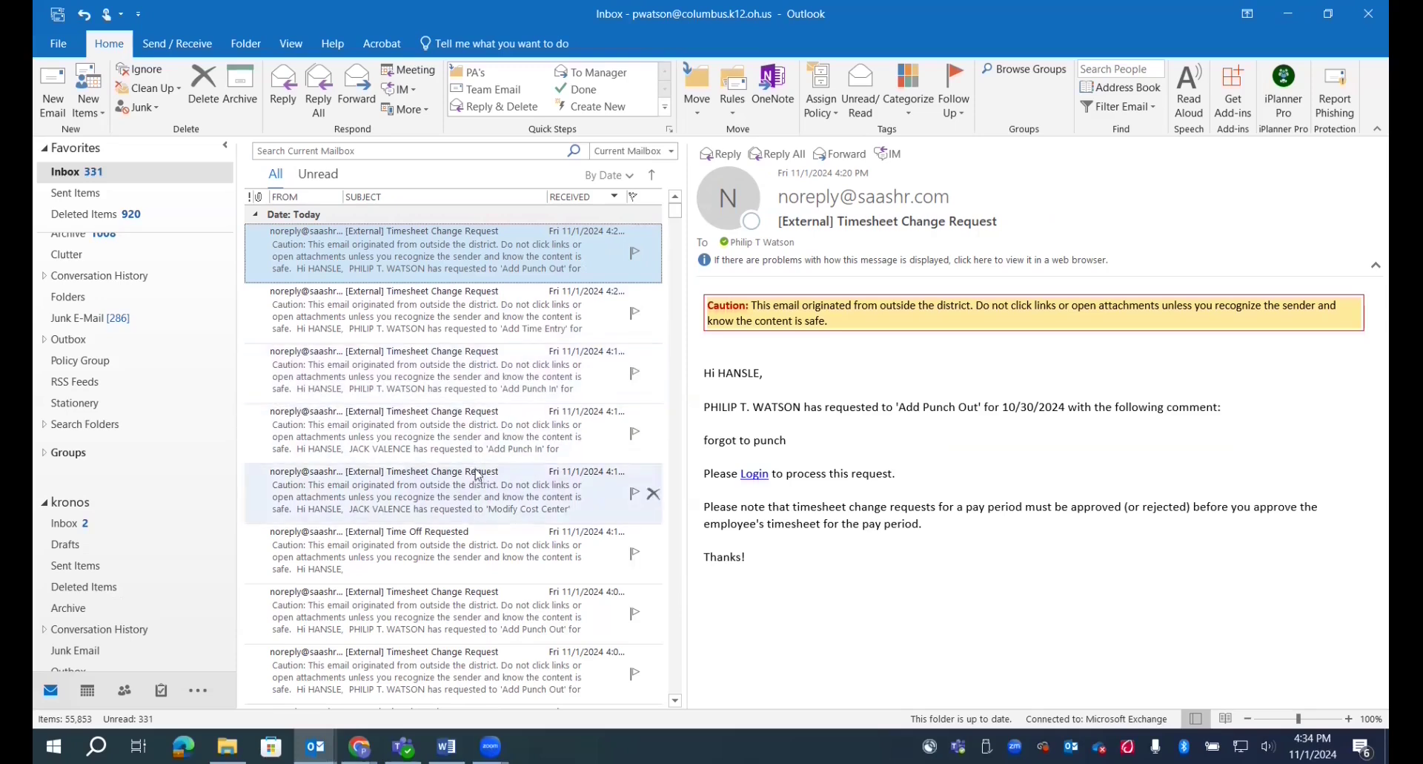
{"action": "key", "text": "alt+Tab"}
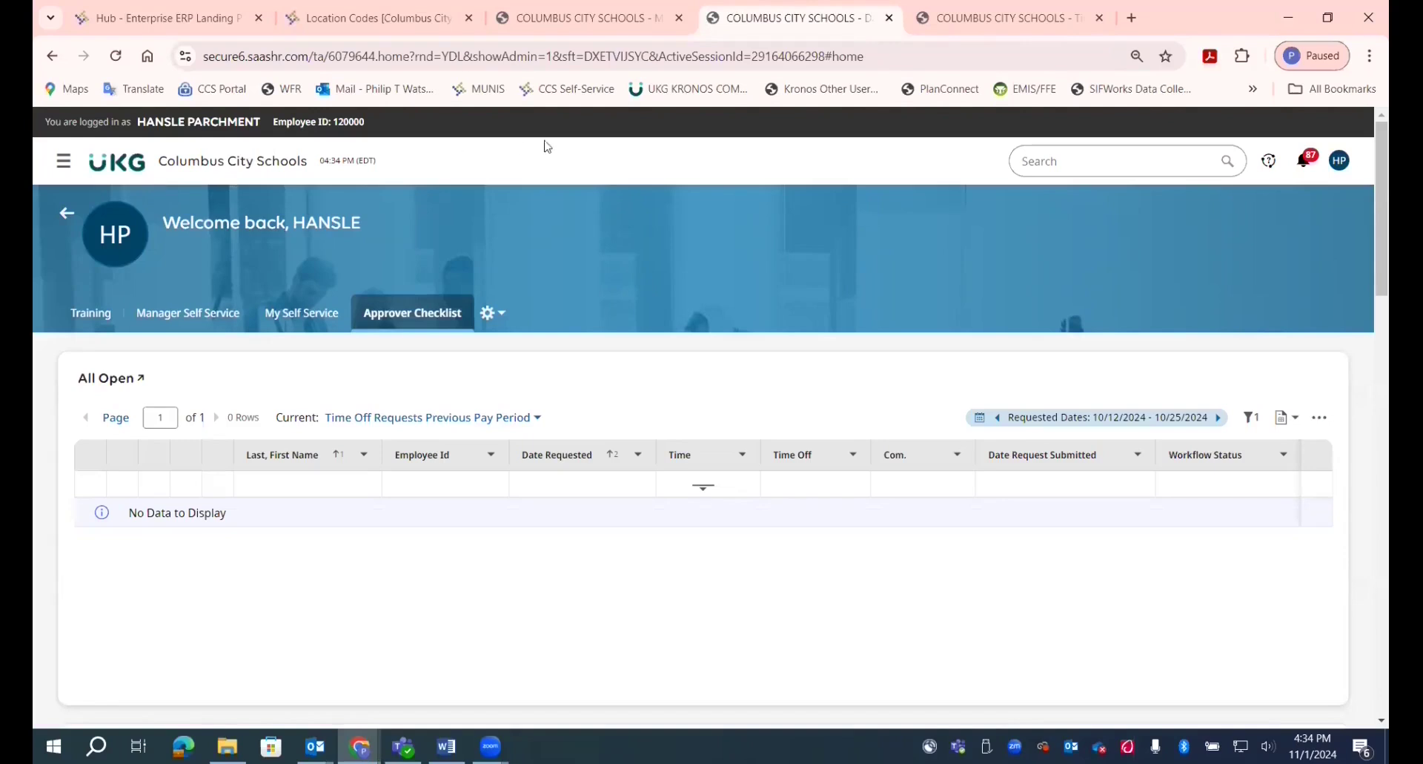
Open My To Do Items from the notification bell, then go back to the home dashboard.
{"action": "left_click", "coordinate": [1304, 160]}
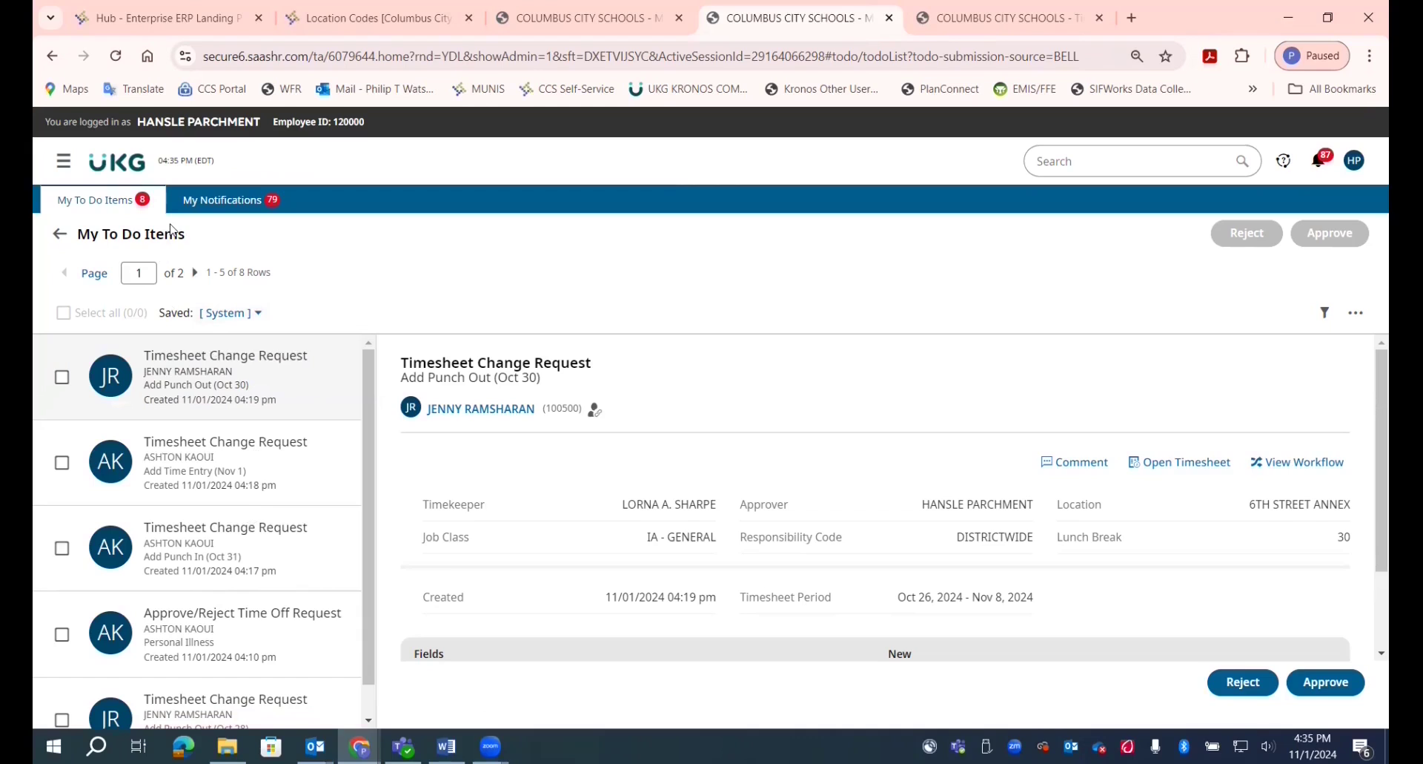
{"action": "key", "text": "alt+Left"}
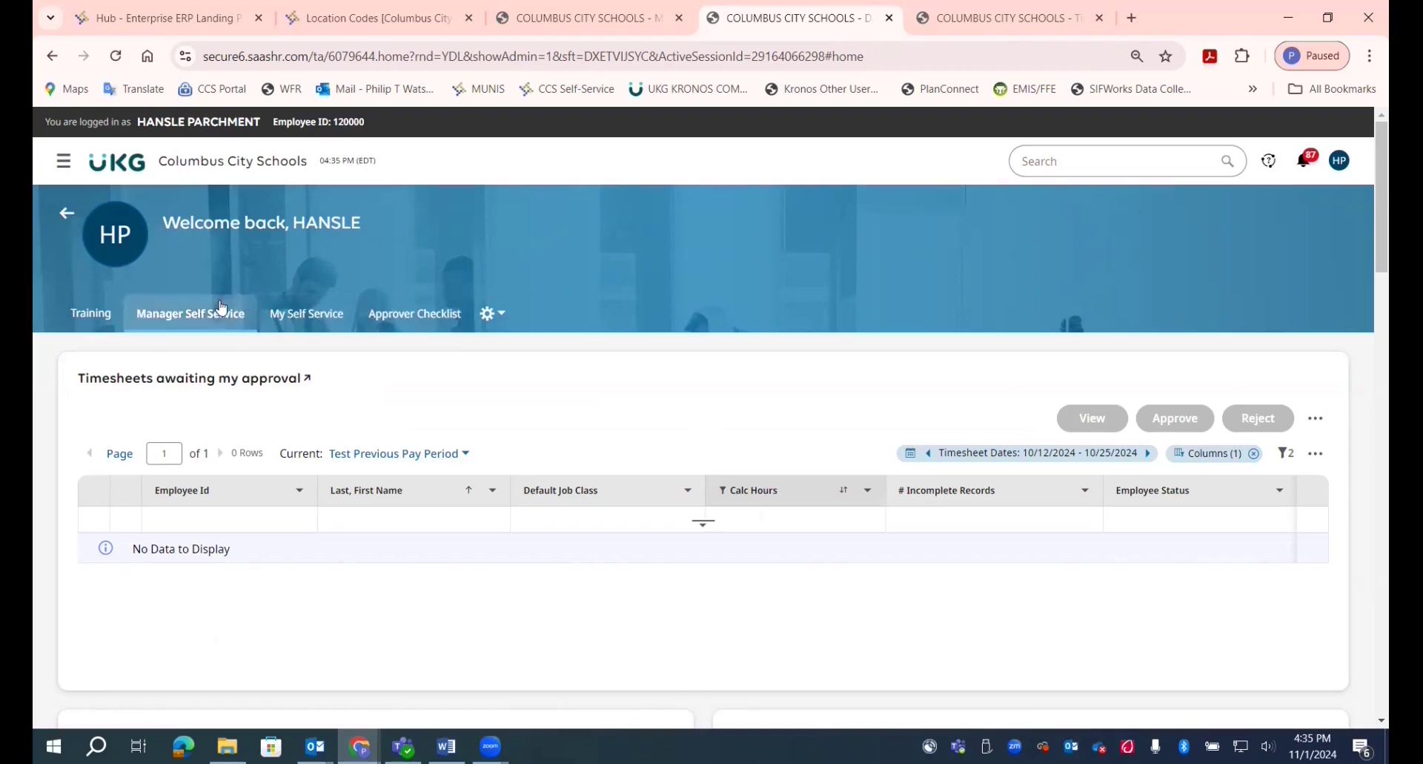
From the Manager Self Service dashboard, open the full Pending Timesheet Change Requests page.
{"action": "left_click", "coordinate": [201, 323]}
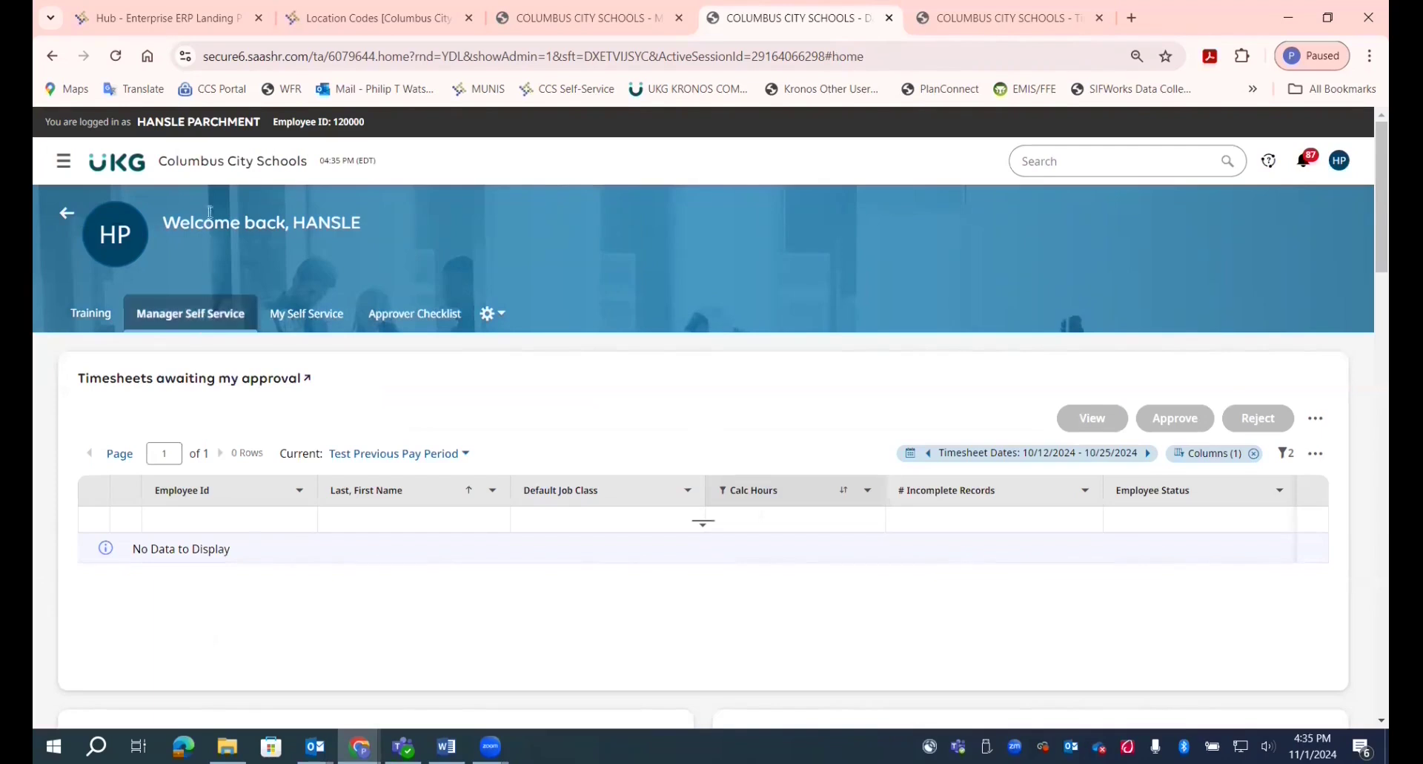
{"action": "scroll", "coordinate": [201, 255], "scroll_direction": "down", "scroll_amount": 8}
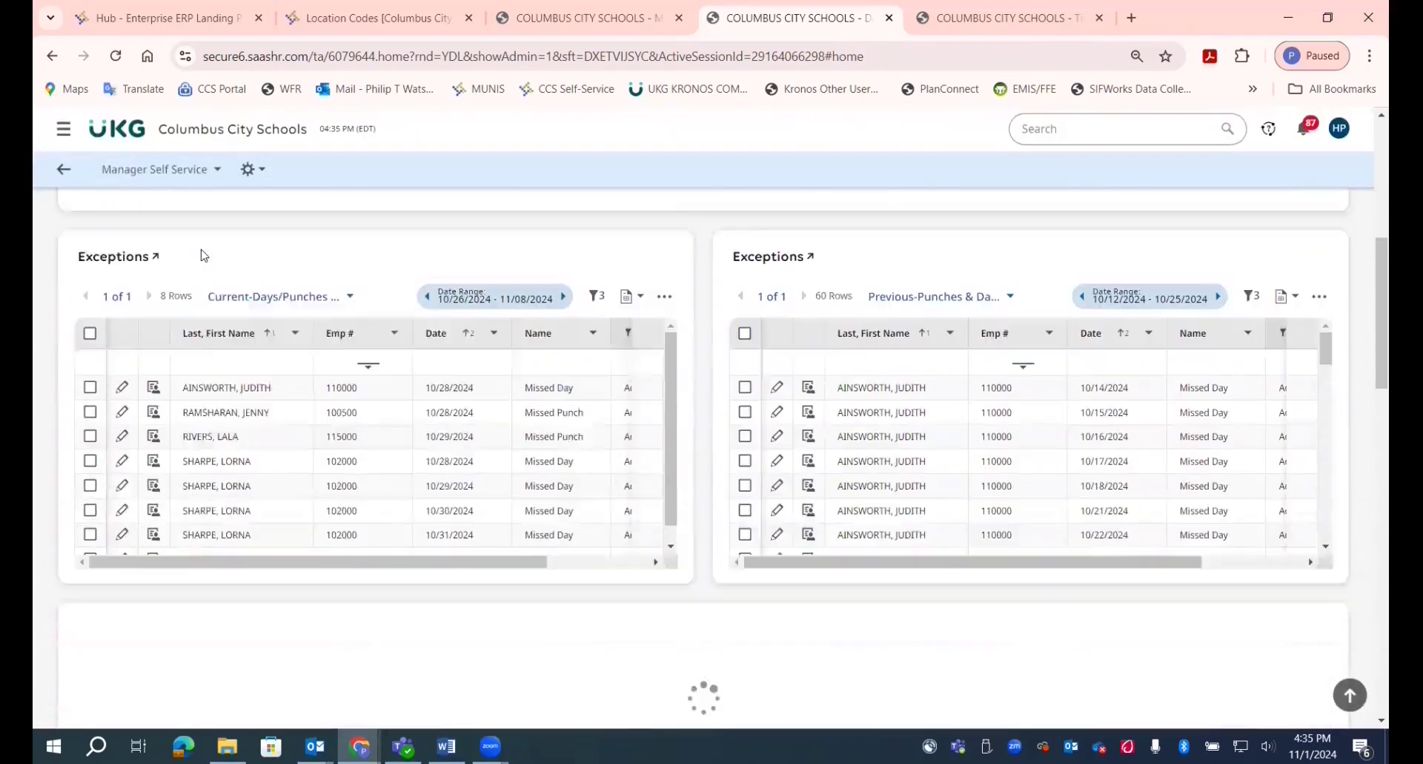
{"action": "scroll", "coordinate": [202, 254], "scroll_direction": "down", "scroll_amount": 3}
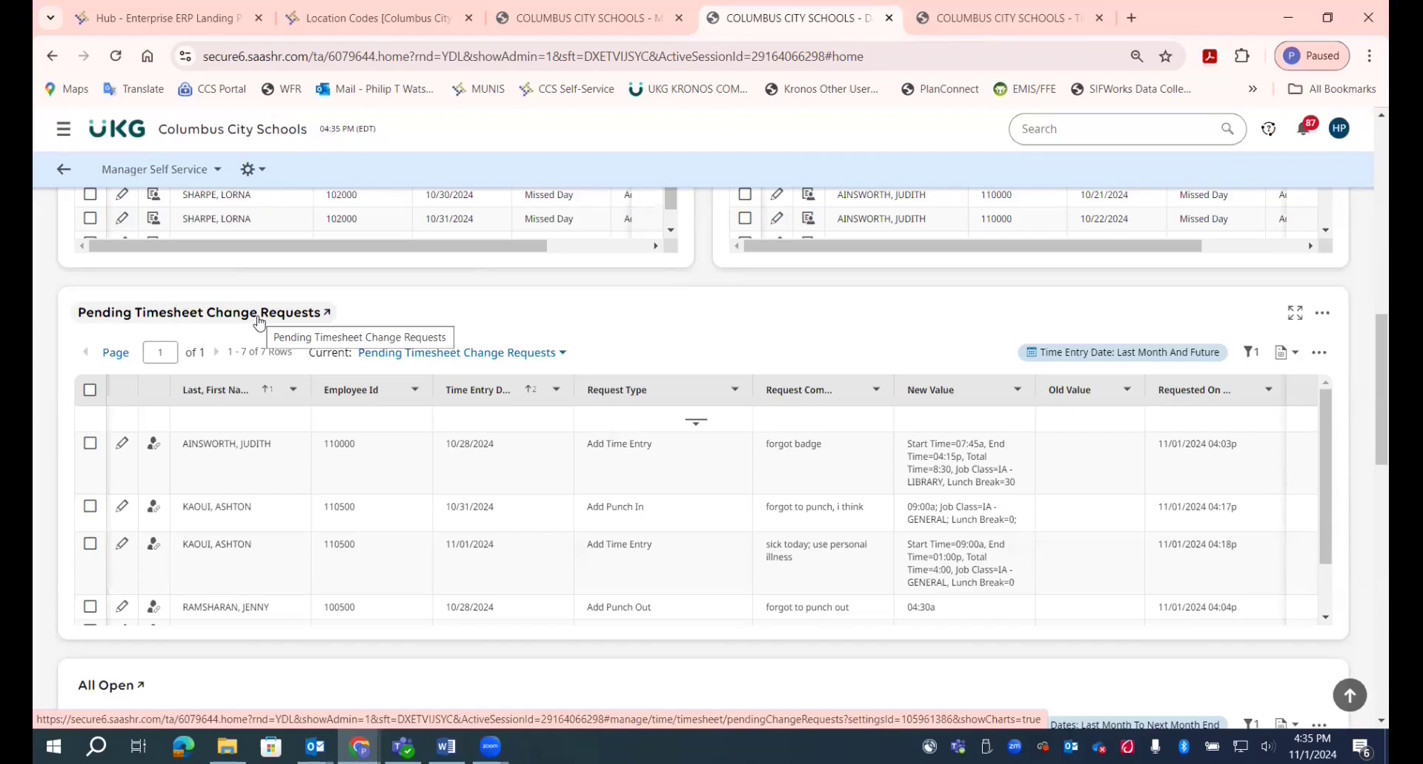
{"action": "left_click", "coordinate": [258, 317]}
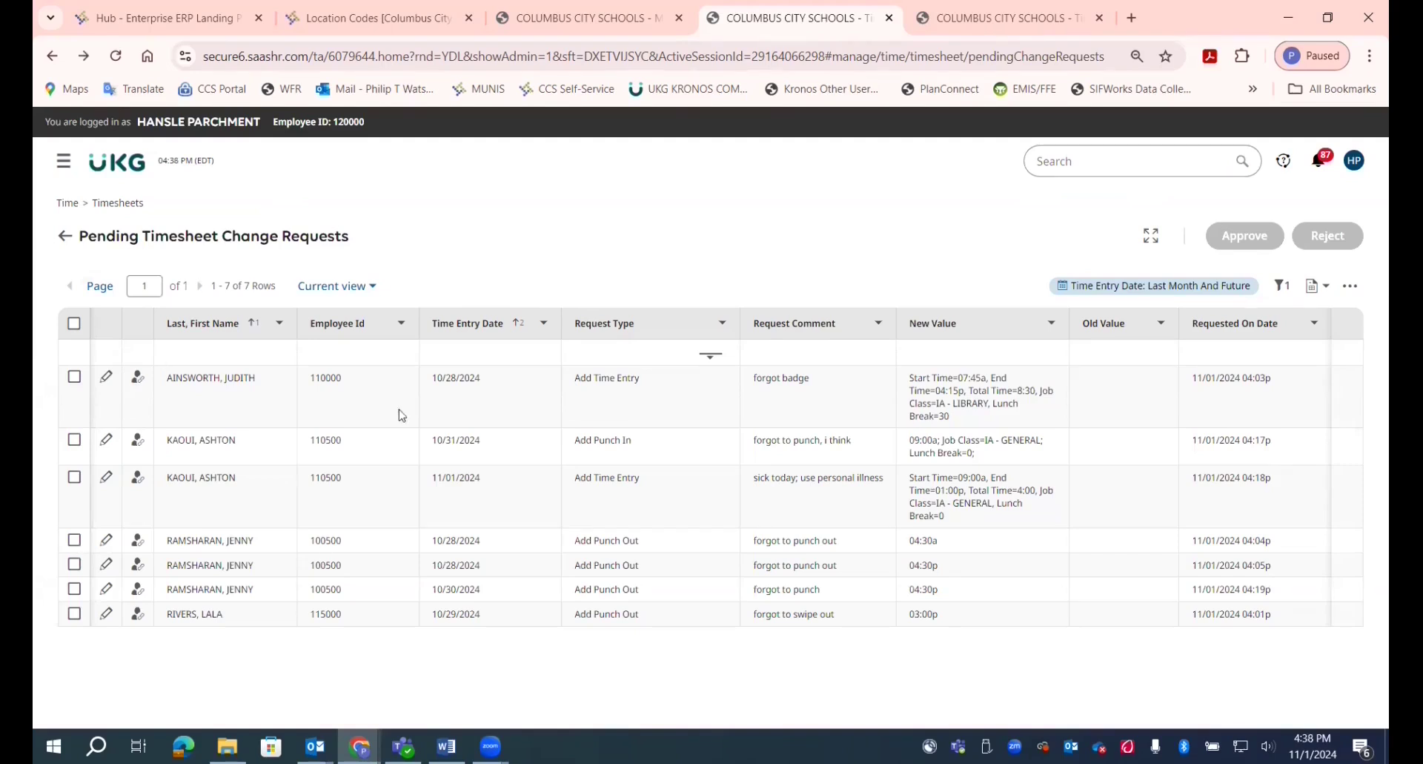
Approve the 10/28 04:30p punch-out and 10/29 swipe-out requests together.
{"action": "left_click", "coordinate": [75, 564]}
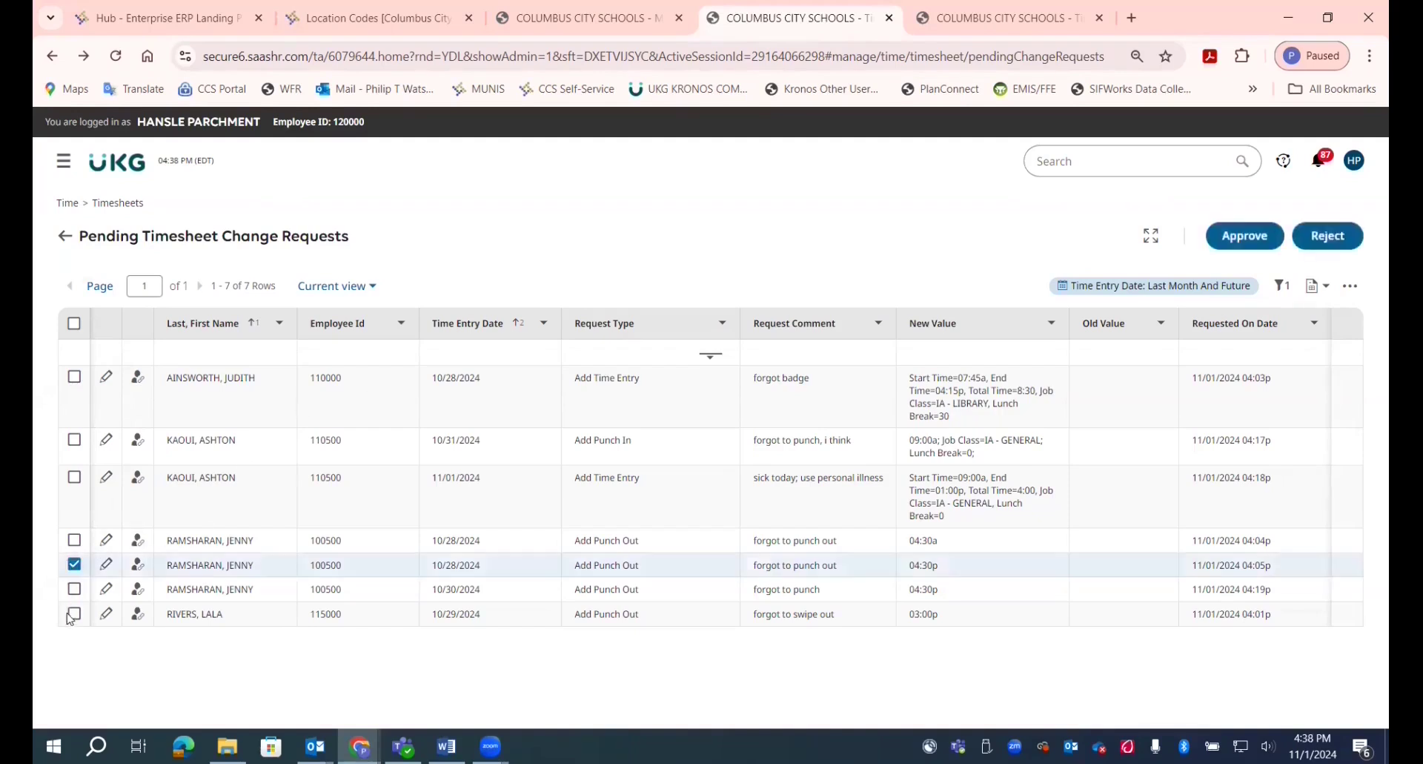
{"action": "left_click", "coordinate": [74, 615]}
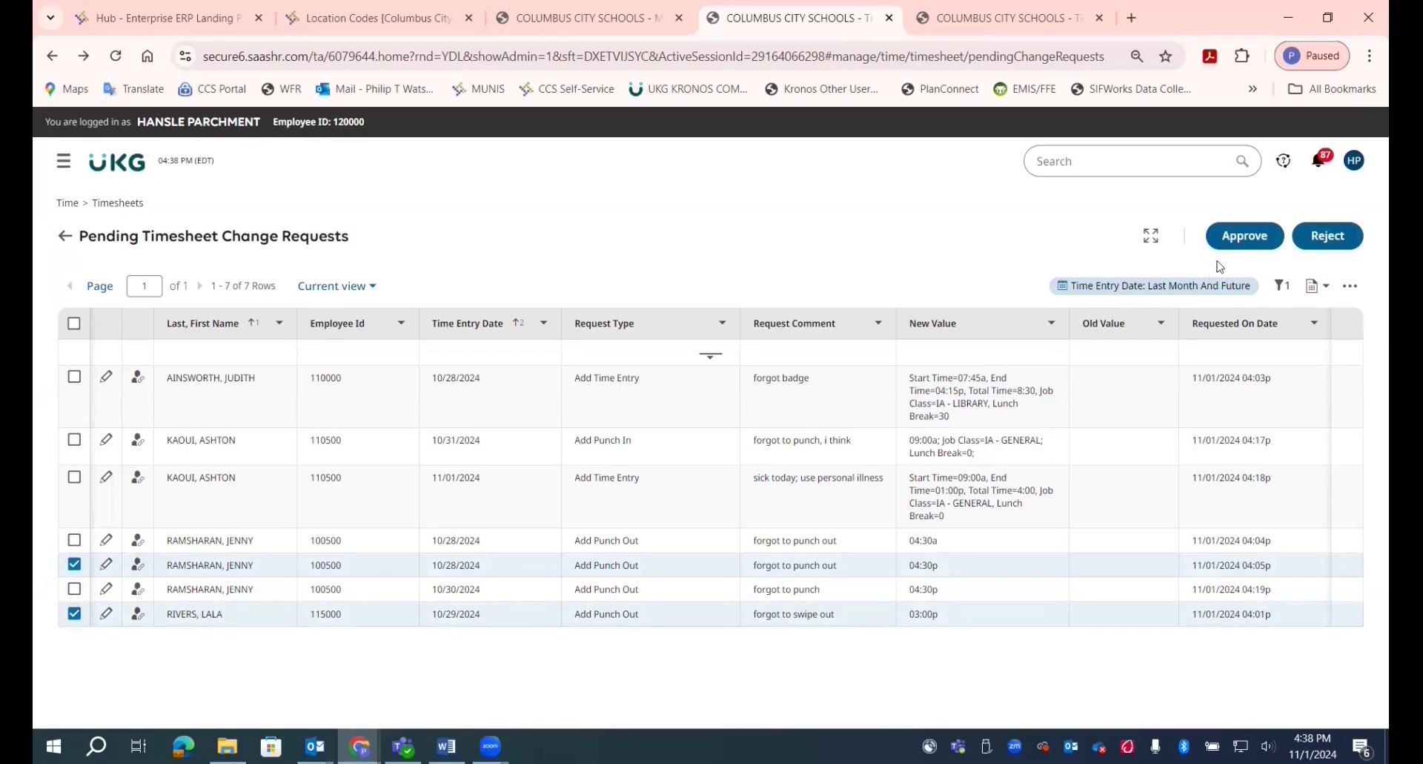
{"action": "left_click", "coordinate": [1234, 239]}
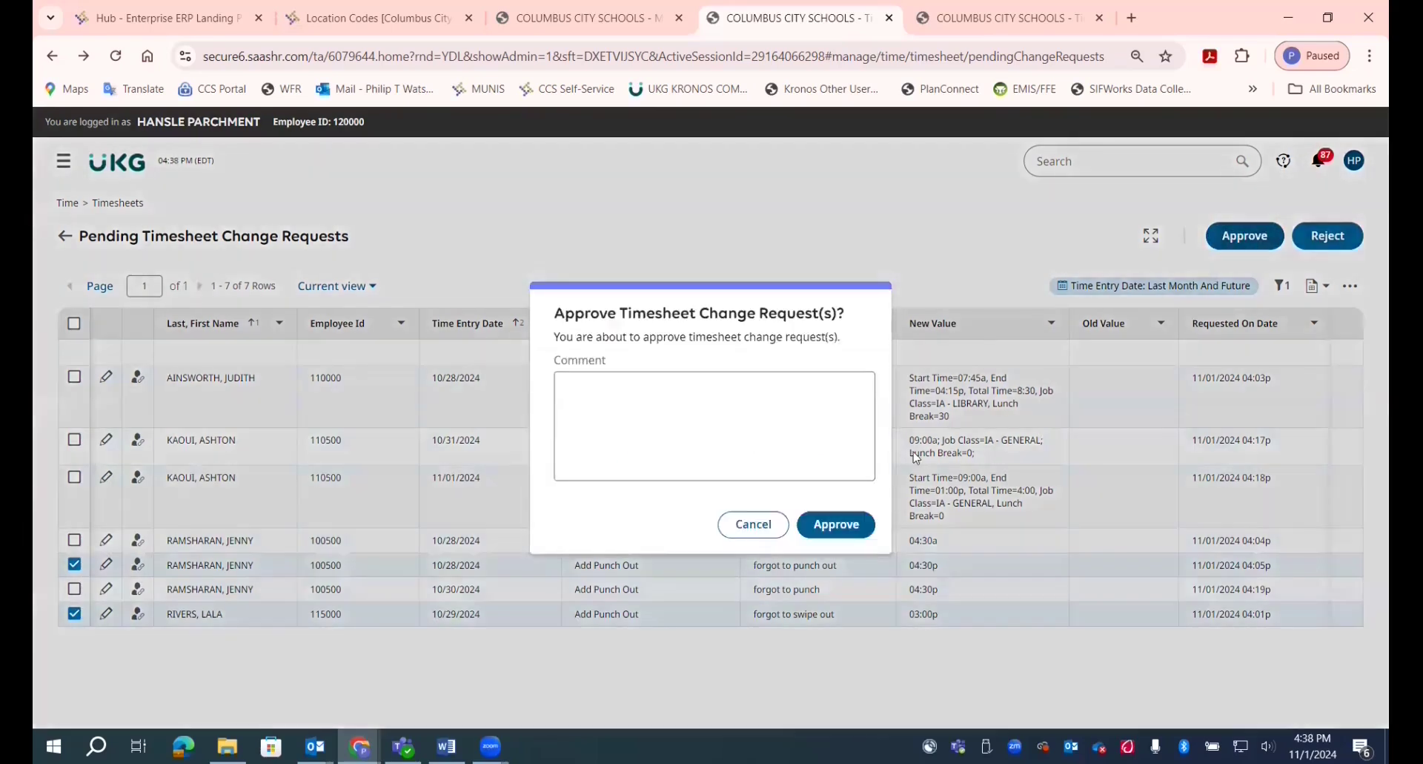
{"action": "left_click", "coordinate": [849, 526]}
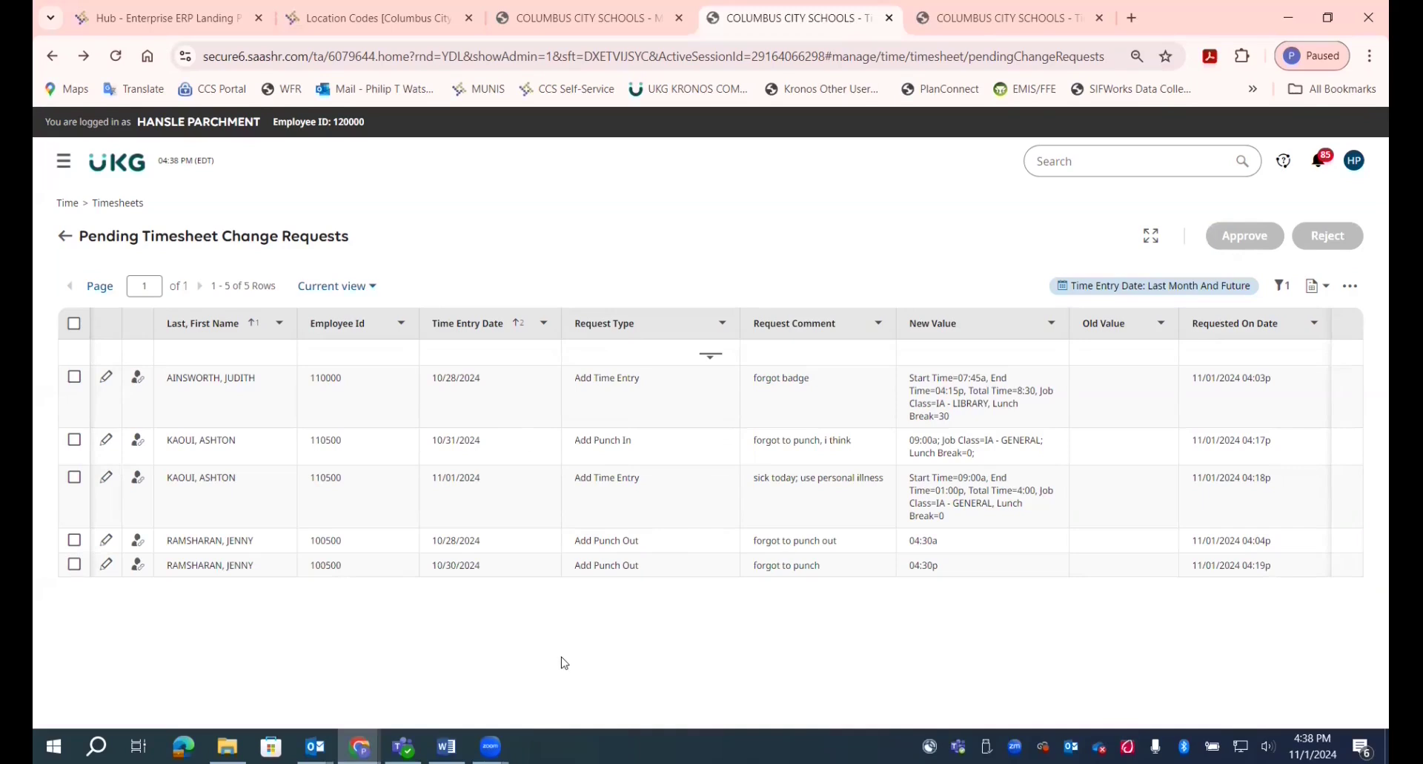
Try approving the 10/30 punch-out request, which is refused because punches must be 3:00 apart.
{"action": "left_click", "coordinate": [74, 564]}
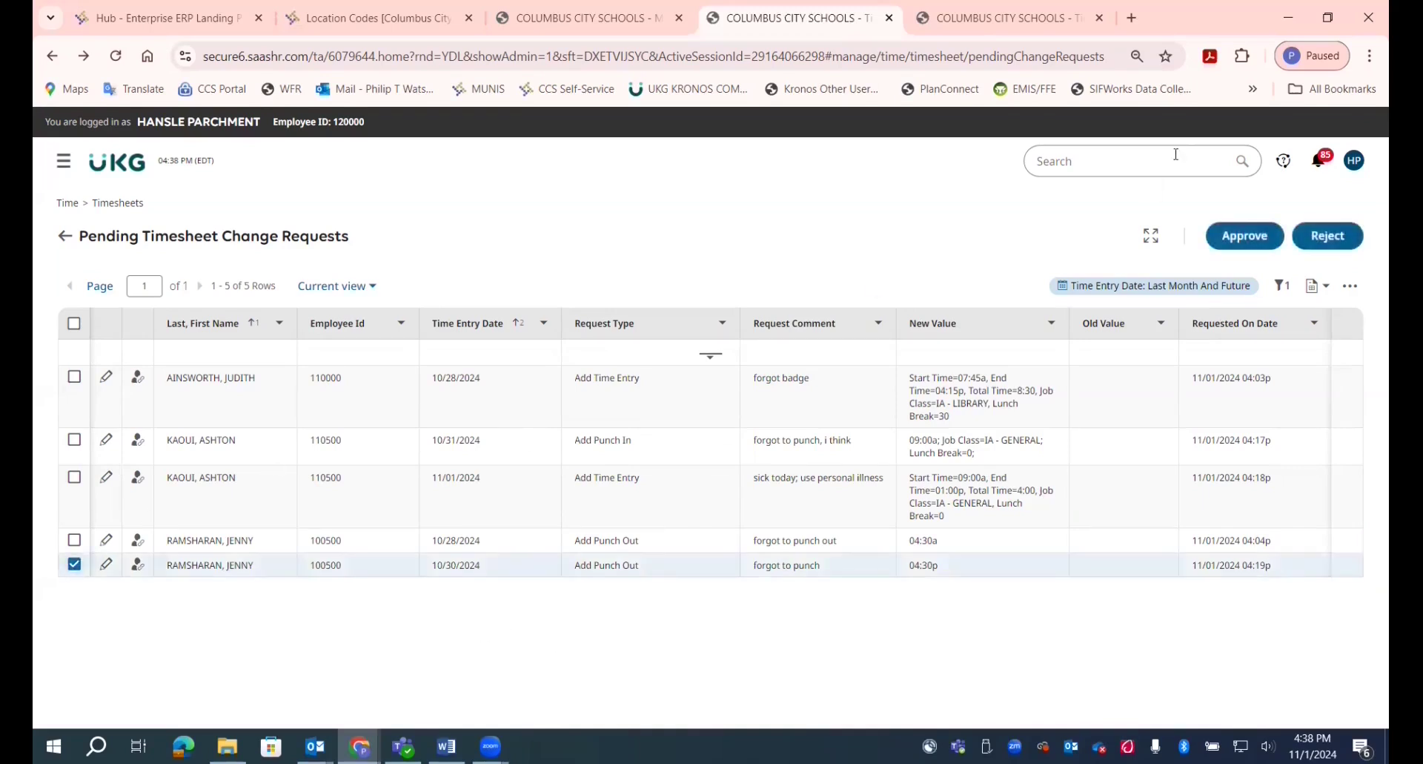
{"action": "left_click", "coordinate": [1235, 236]}
{"action": "left_click", "coordinate": [821, 528]}
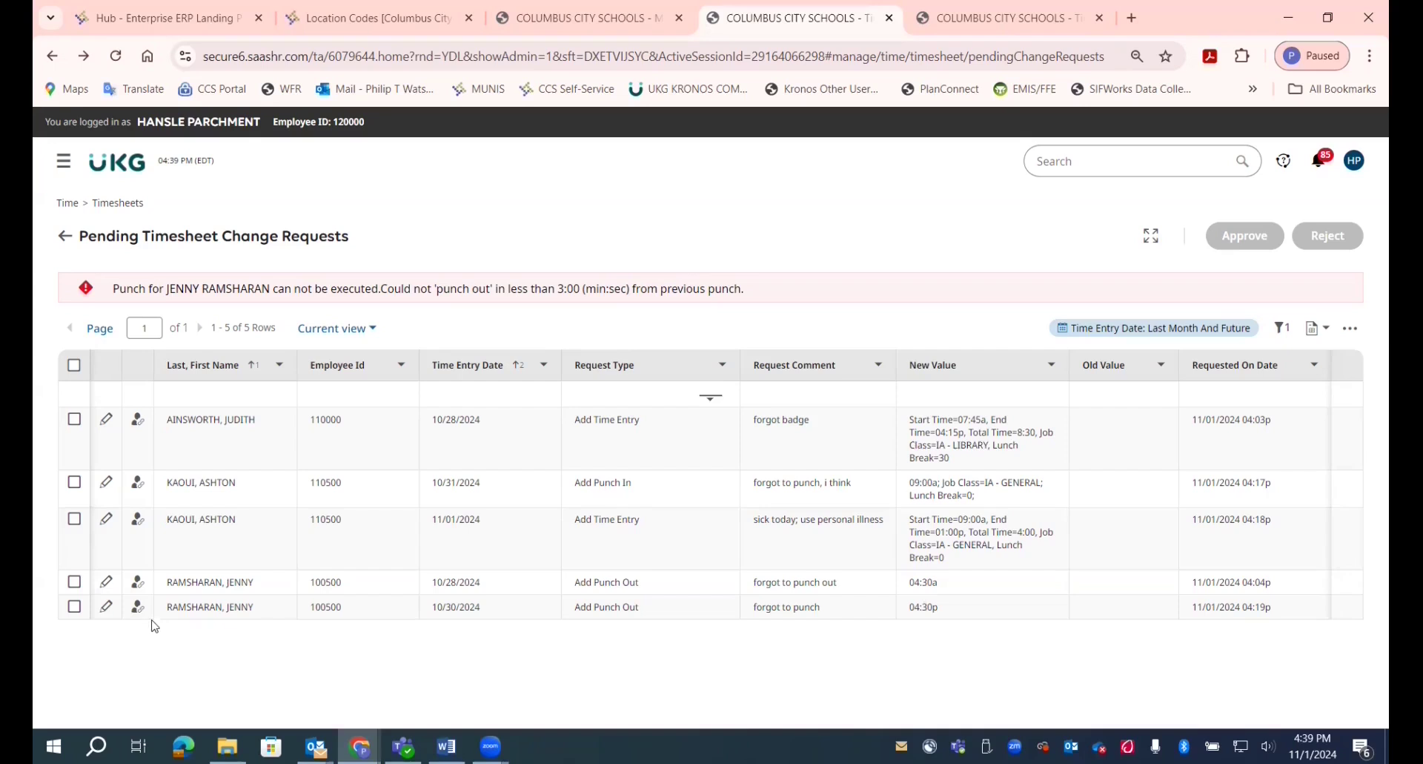
{"action": "left_click", "coordinate": [104, 615]}
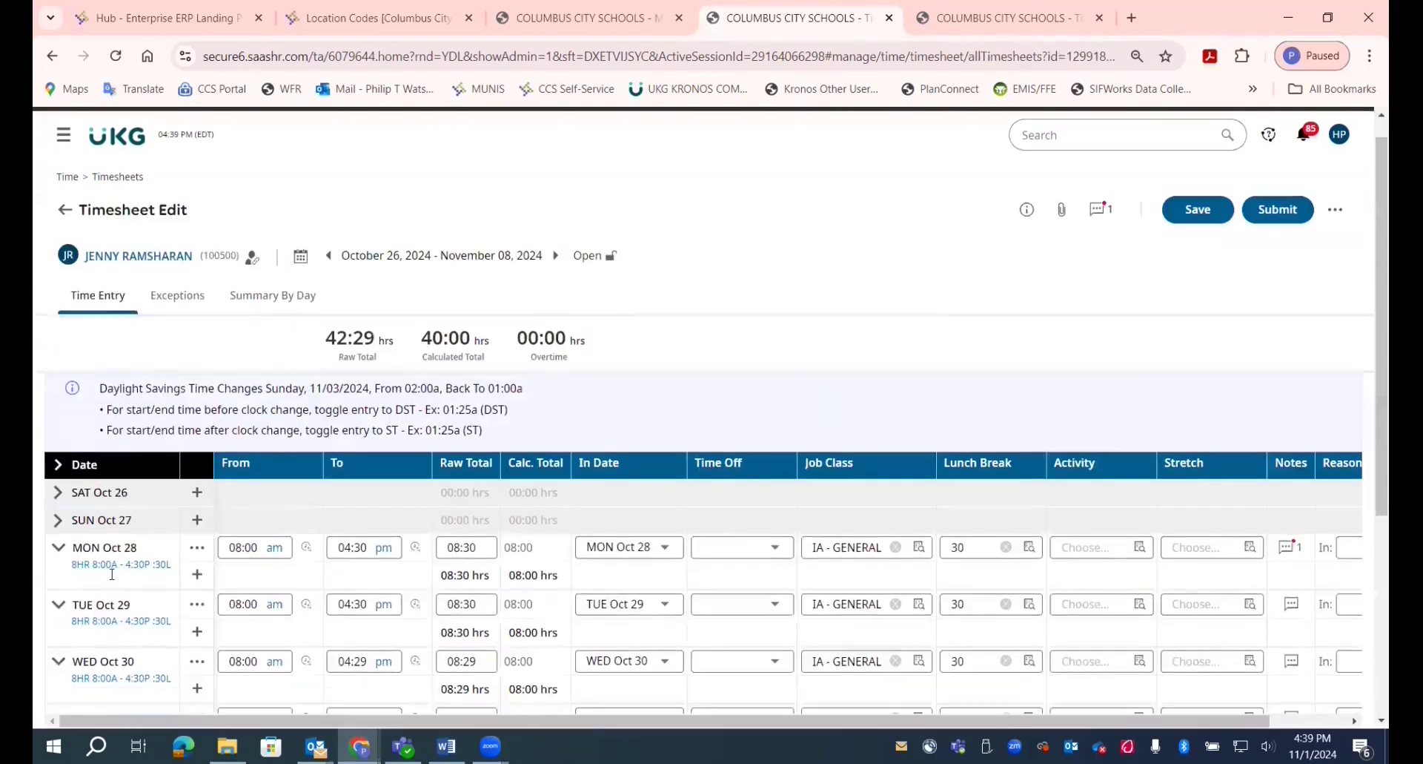
{"action": "scroll", "coordinate": [168, 521], "scroll_direction": "down", "scroll_amount": 2}
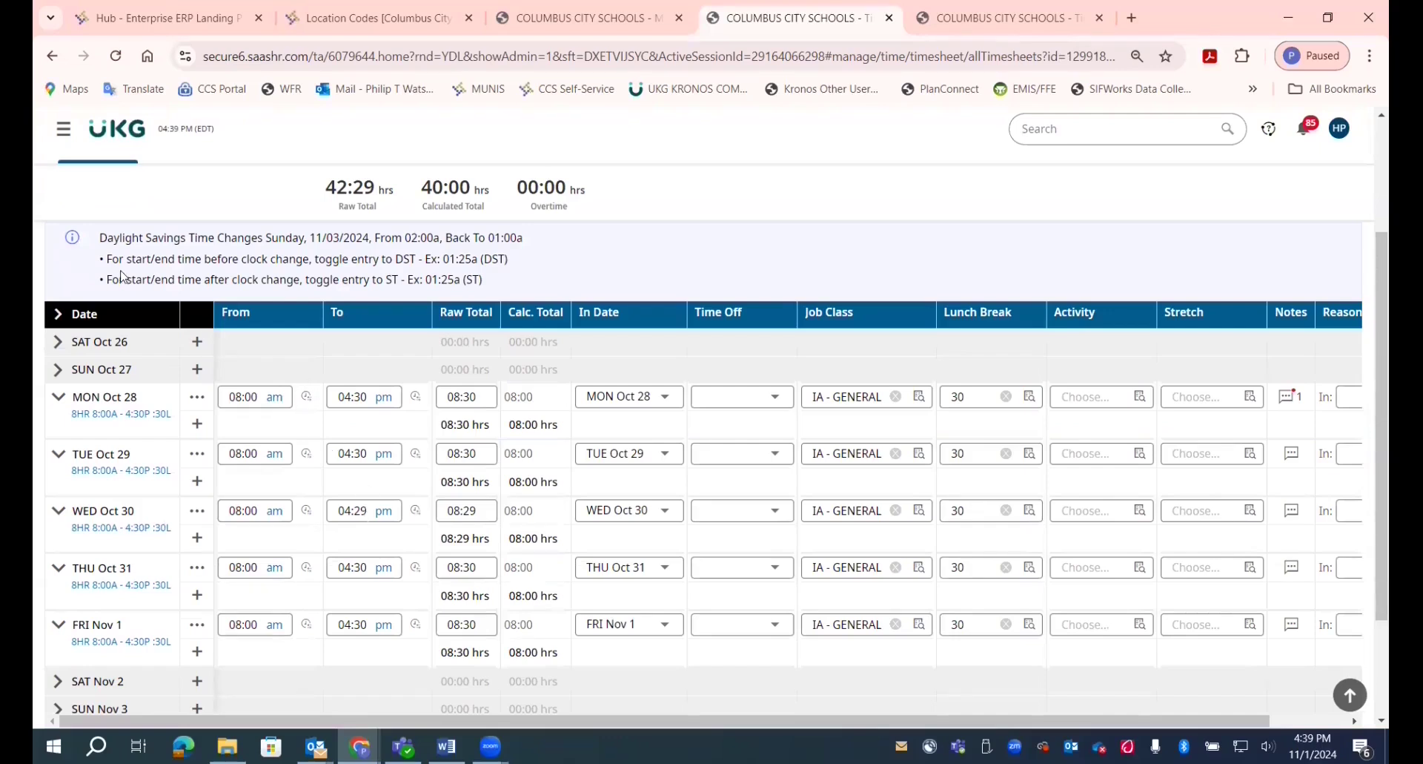
{"action": "scroll", "coordinate": [73, 201], "scroll_direction": "up", "scroll_amount": 1}
{"action": "scroll", "coordinate": [63, 178], "scroll_direction": "up", "scroll_amount": 2}
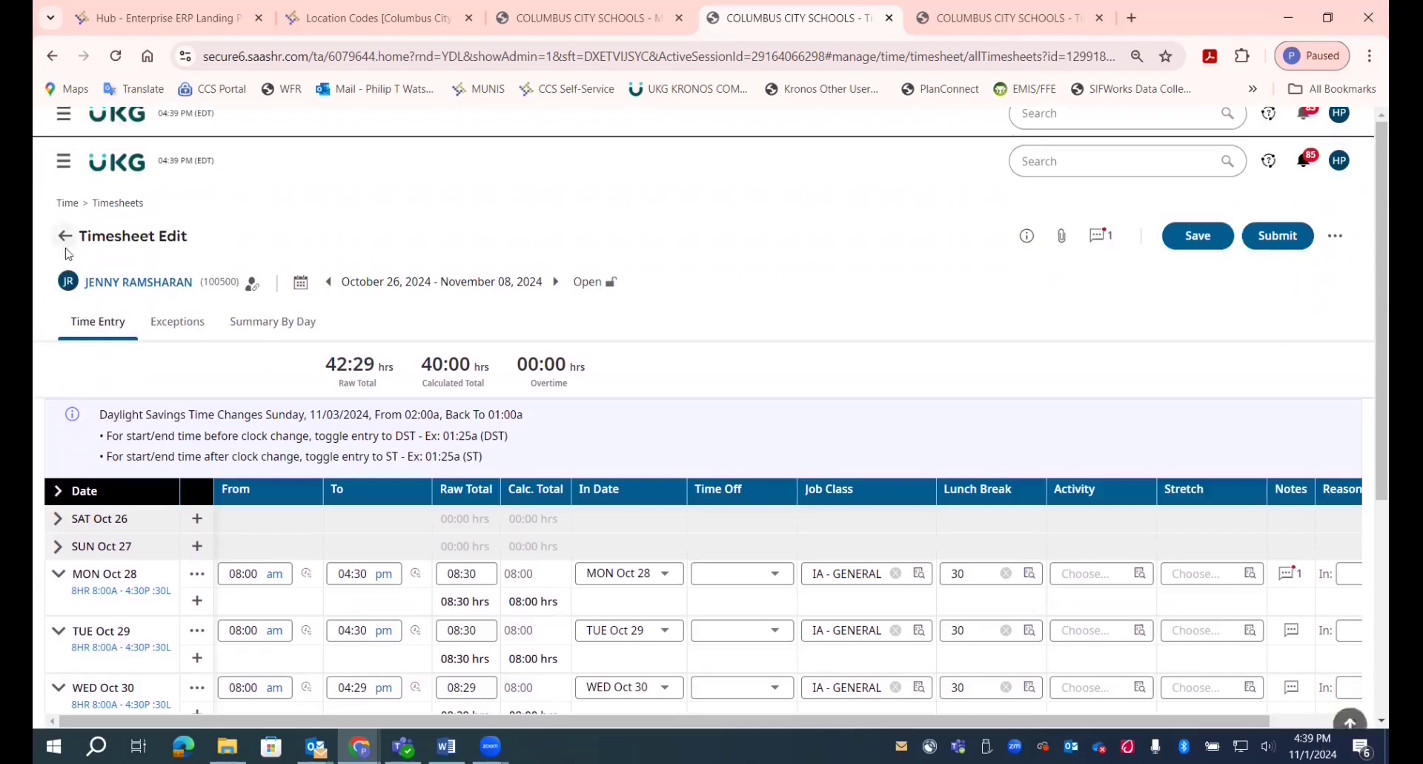
{"action": "left_click", "coordinate": [65, 235]}
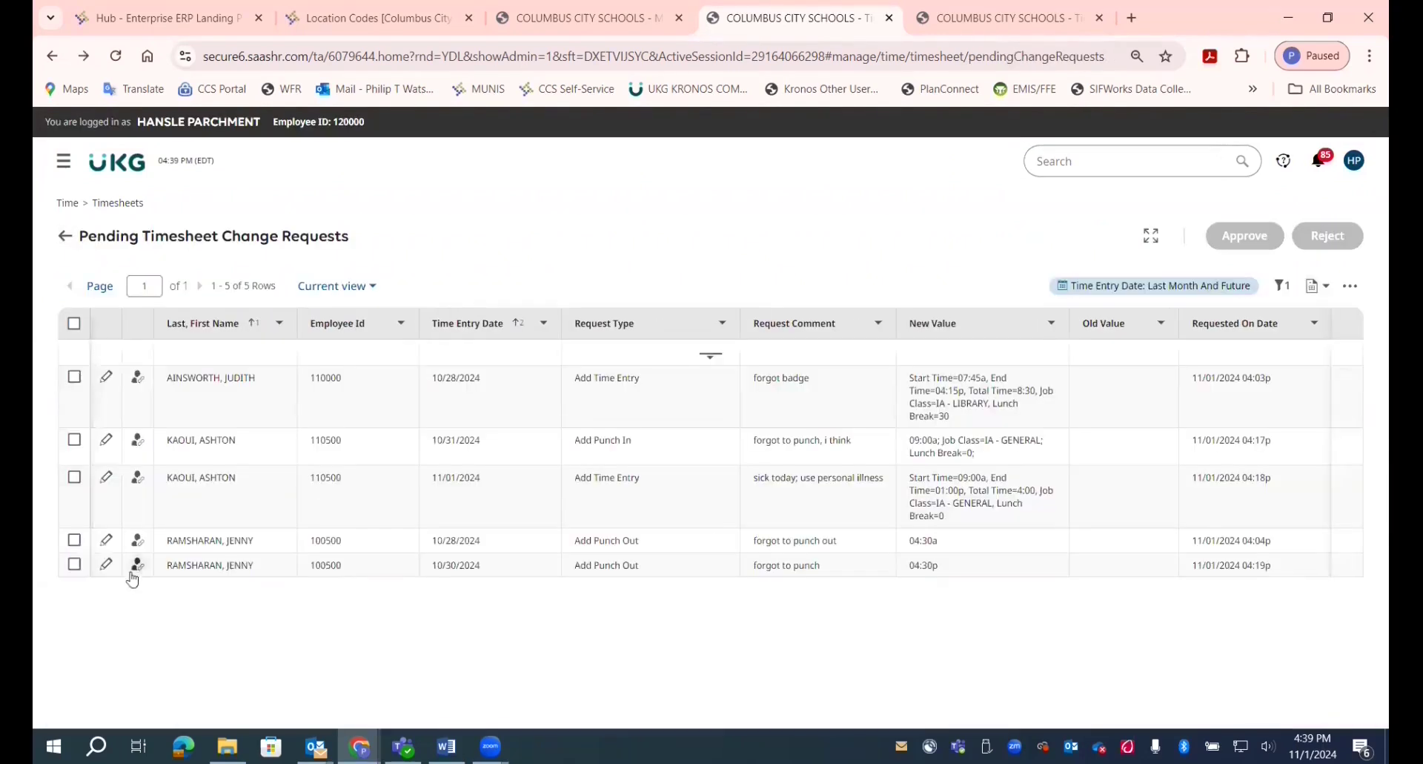
Reject the 10/30 Add Punch Out request with the comment 'duplicate request'.
{"action": "left_click", "coordinate": [75, 567]}
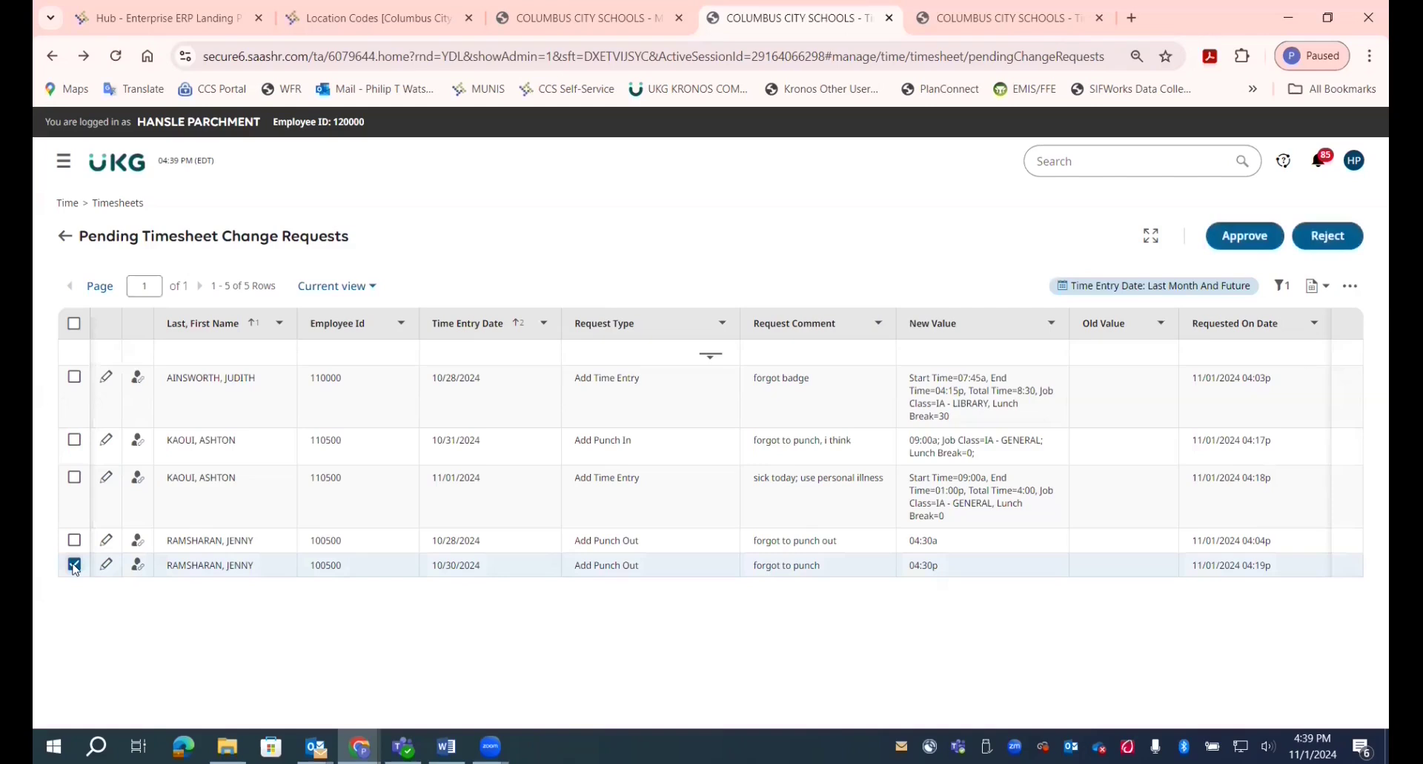
{"action": "left_click", "coordinate": [1327, 236]}
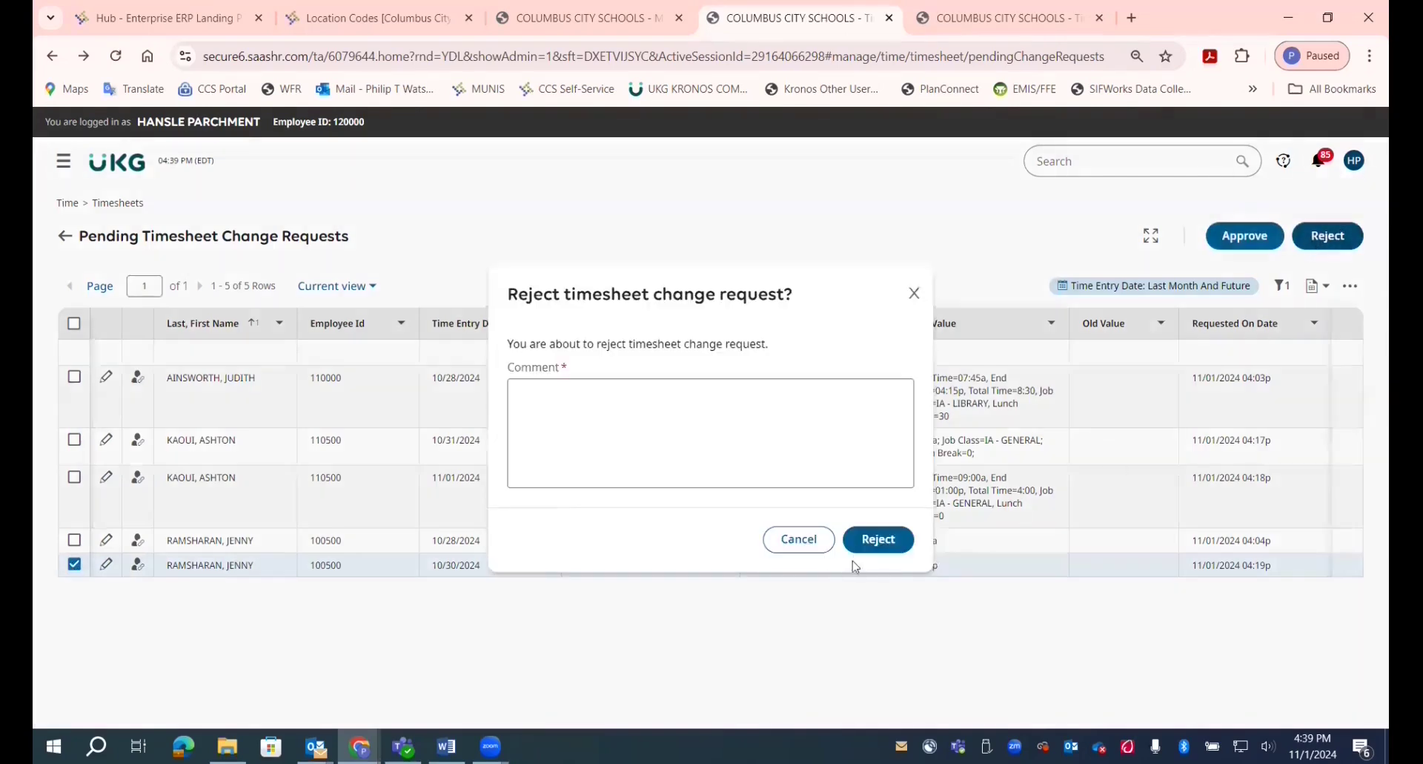
{"action": "left_click", "coordinate": [782, 432]}
{"action": "type", "text": "duplicat"}
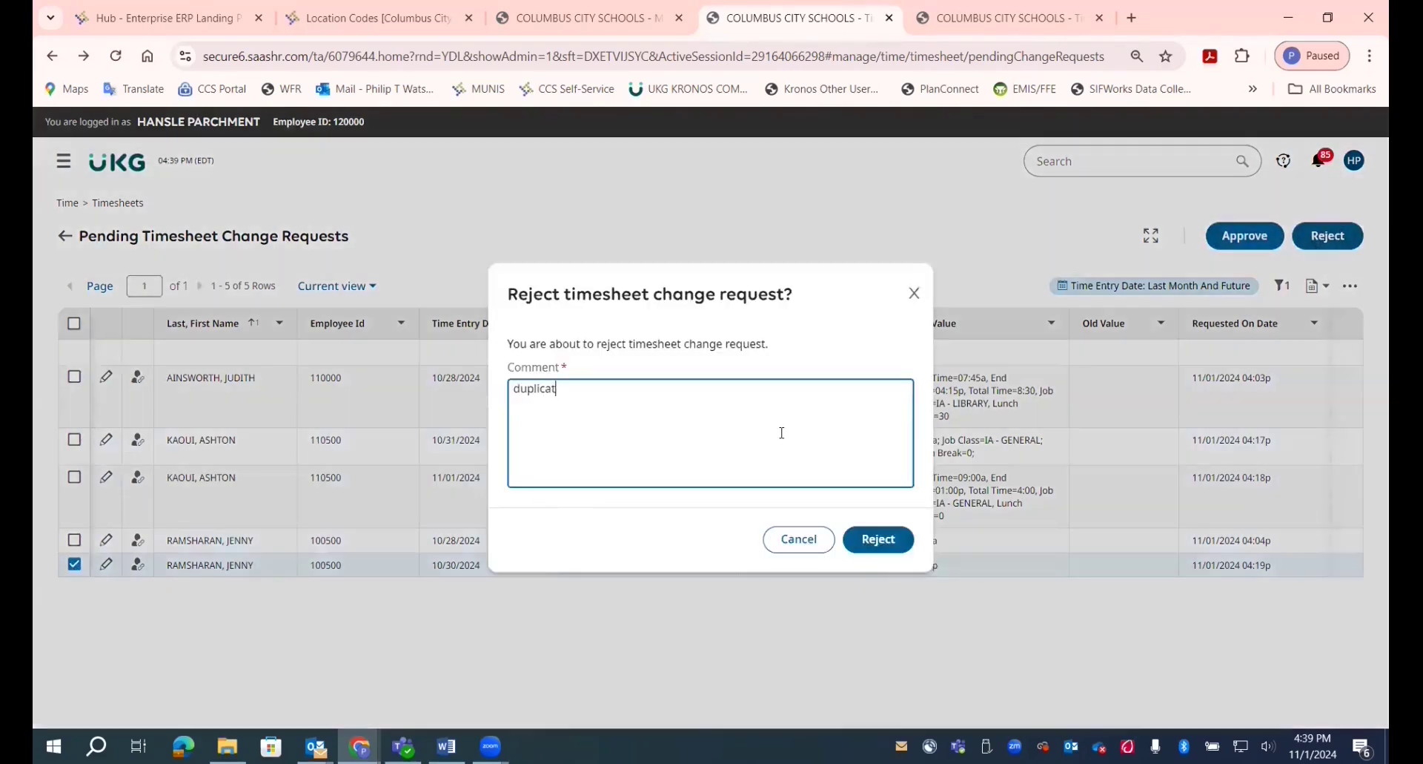
{"action": "type", "text": "e request"}
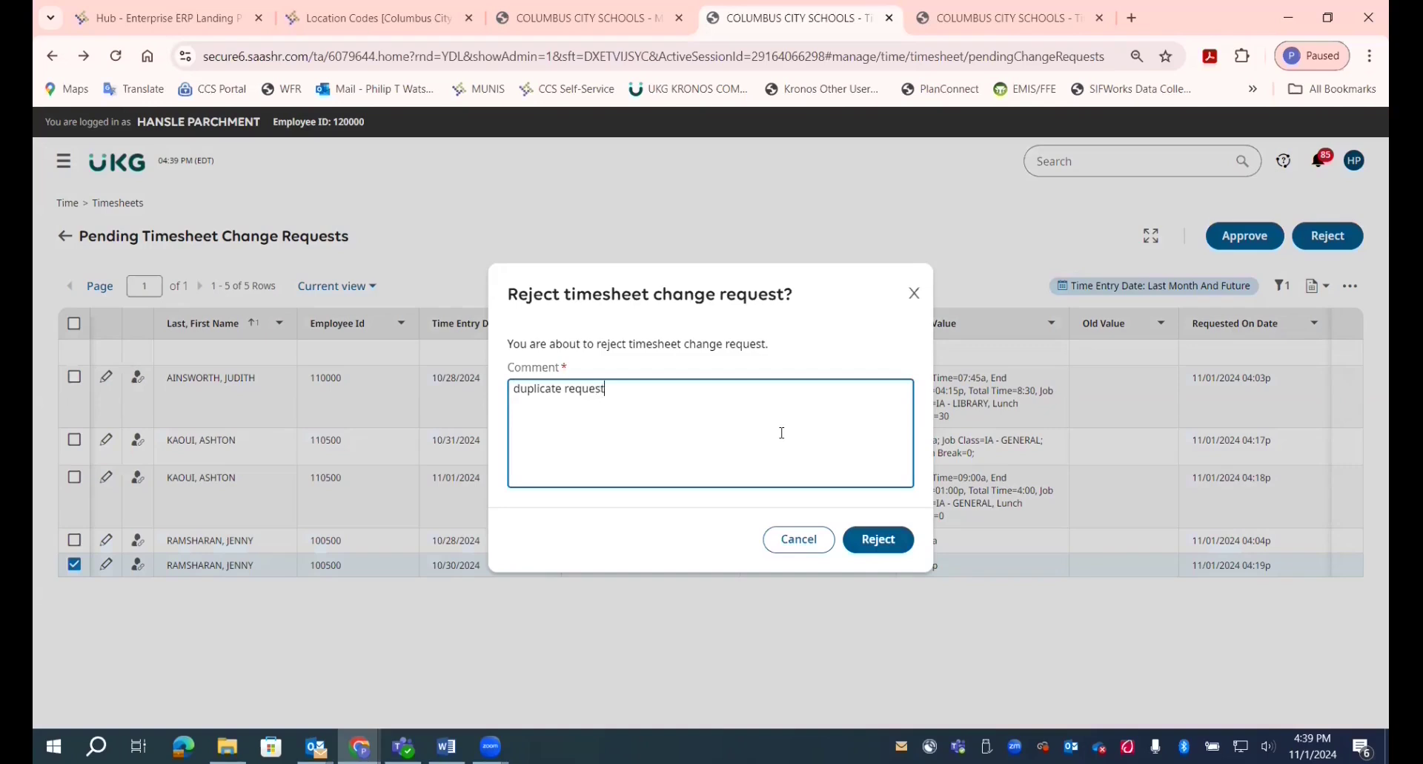
{"action": "left_click", "coordinate": [859, 545]}
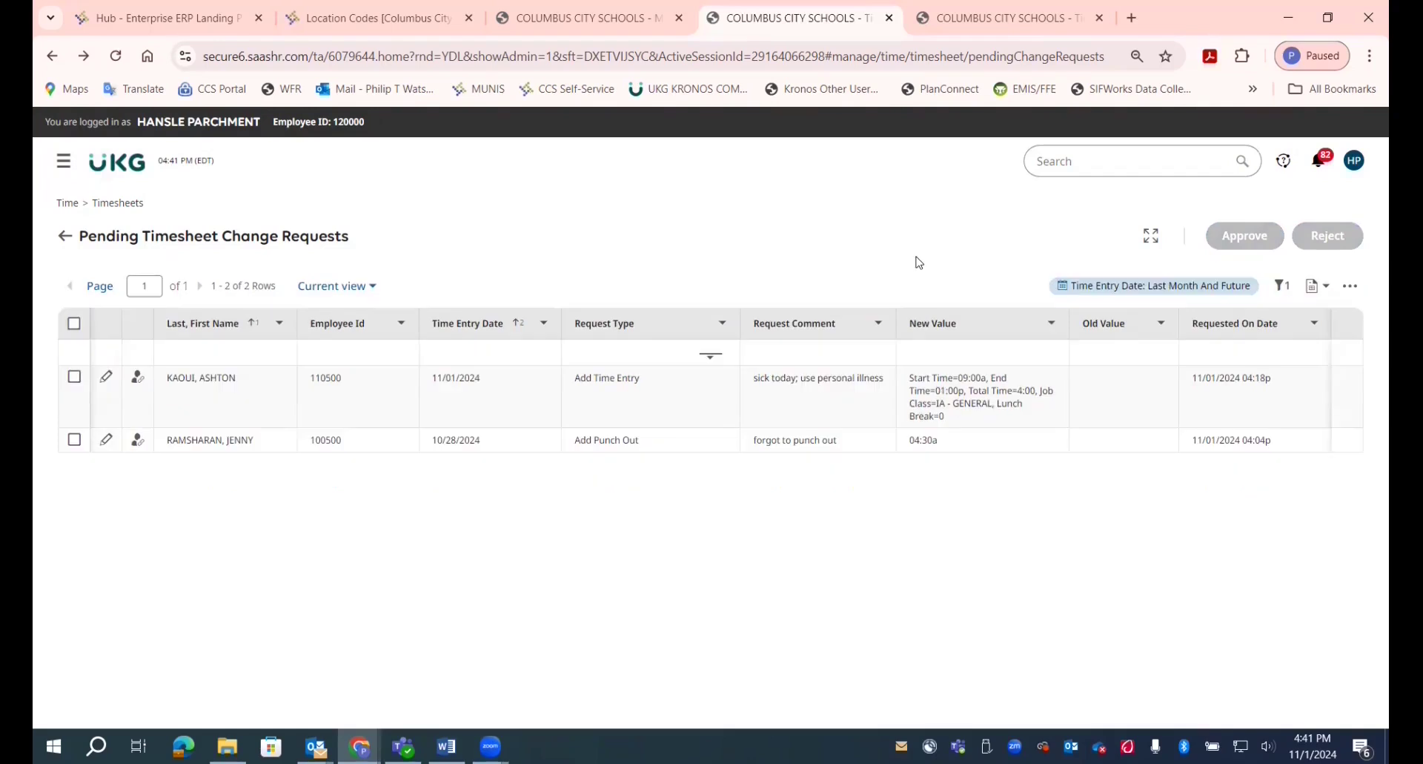
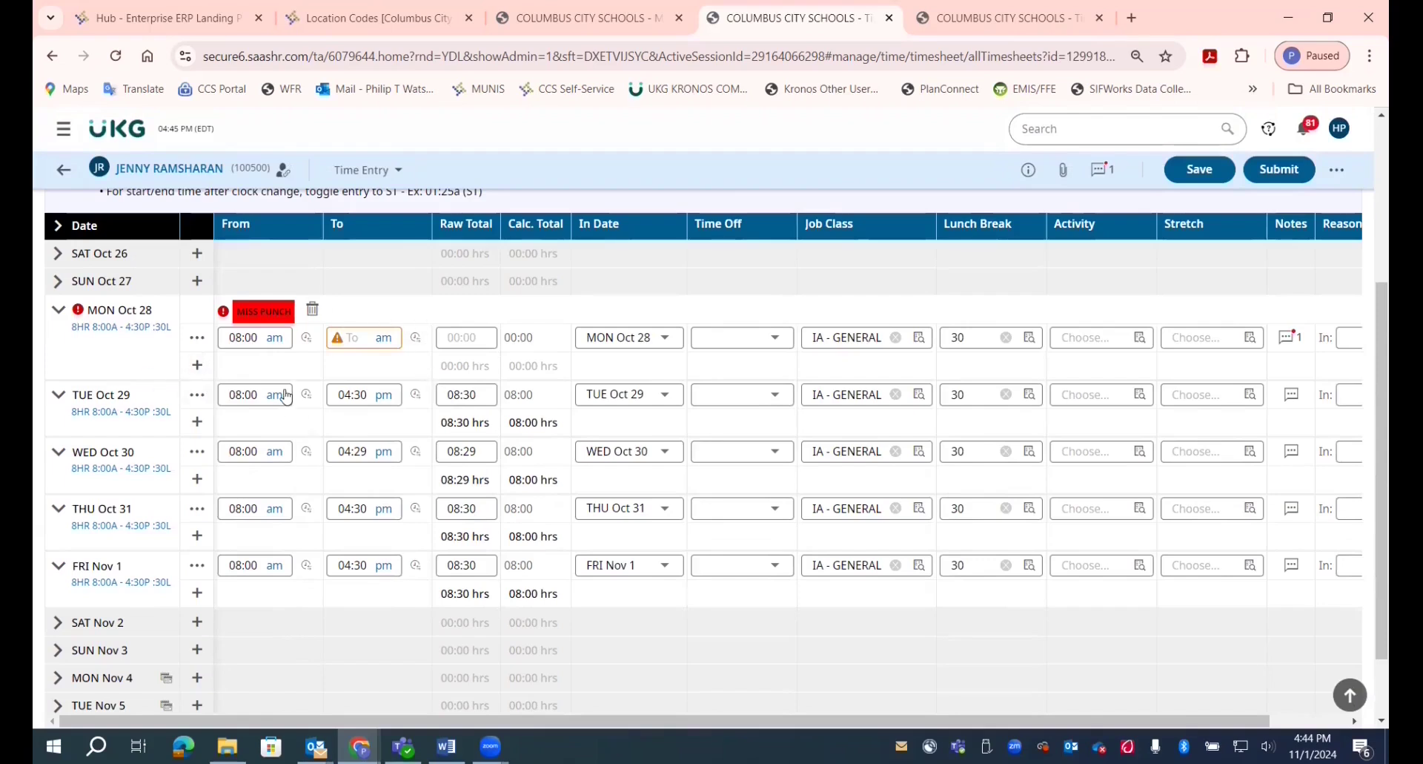
Leave the timesheet and go back to the Pending Timesheet Change Requests list.
{"action": "scroll", "coordinate": [282, 397], "scroll_direction": "up", "scroll_amount": 4}
{"action": "left_click", "coordinate": [66, 237]}
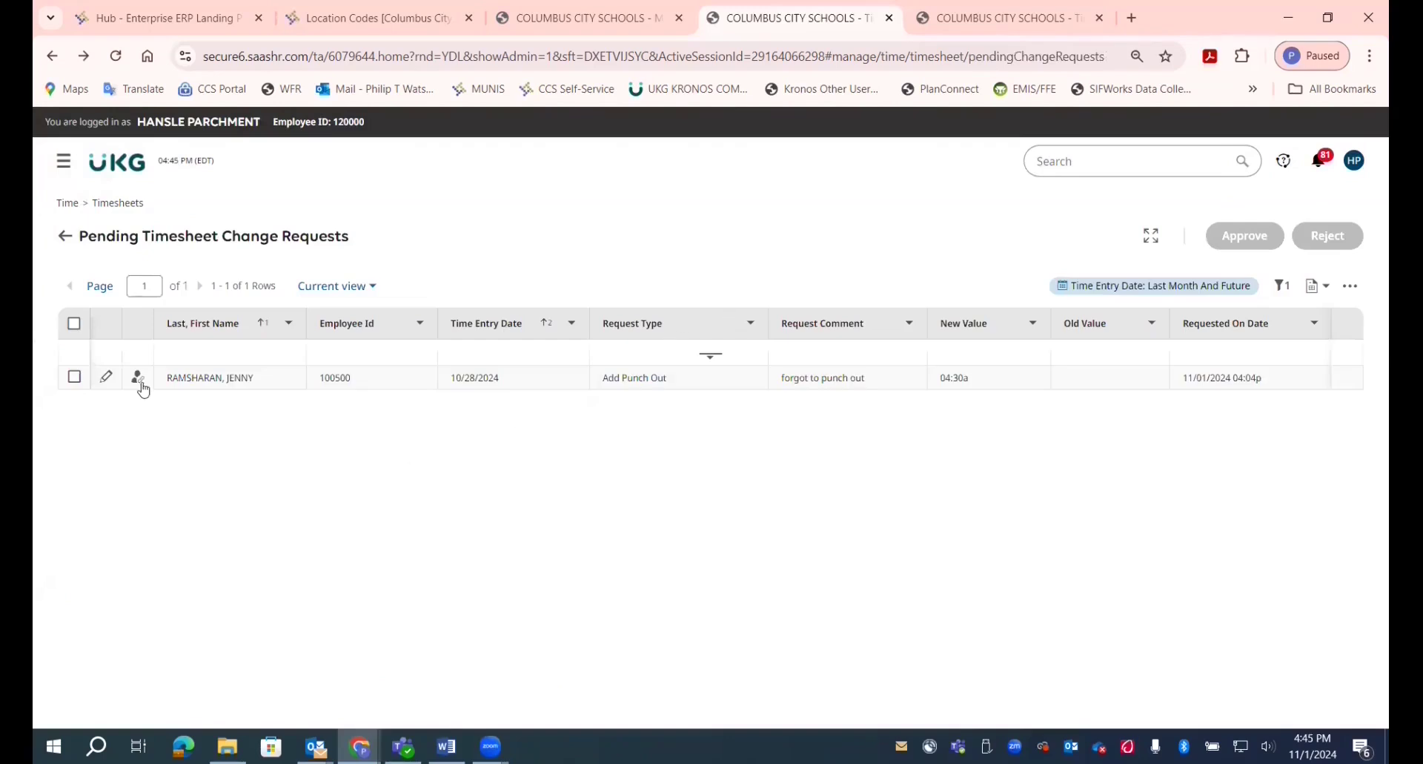
Reject the 10/28 Add Punch Out request with comment 'submit request using pm for 4:30 instead of am'.
{"action": "left_click", "coordinate": [74, 376]}
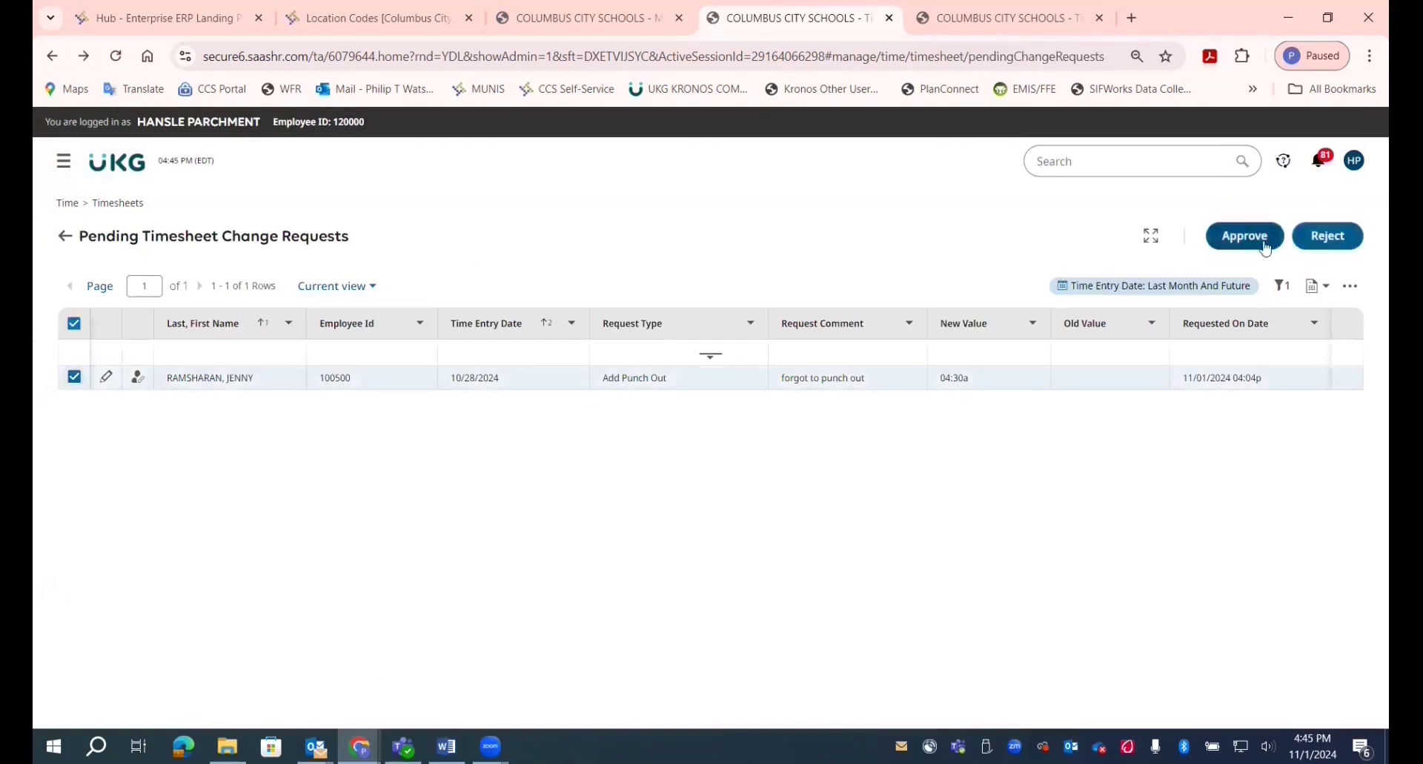
{"action": "left_click", "coordinate": [1332, 237]}
{"action": "left_click", "coordinate": [729, 437]}
{"action": "type", "text": "submit request using pm for 4:30 instead of am"}
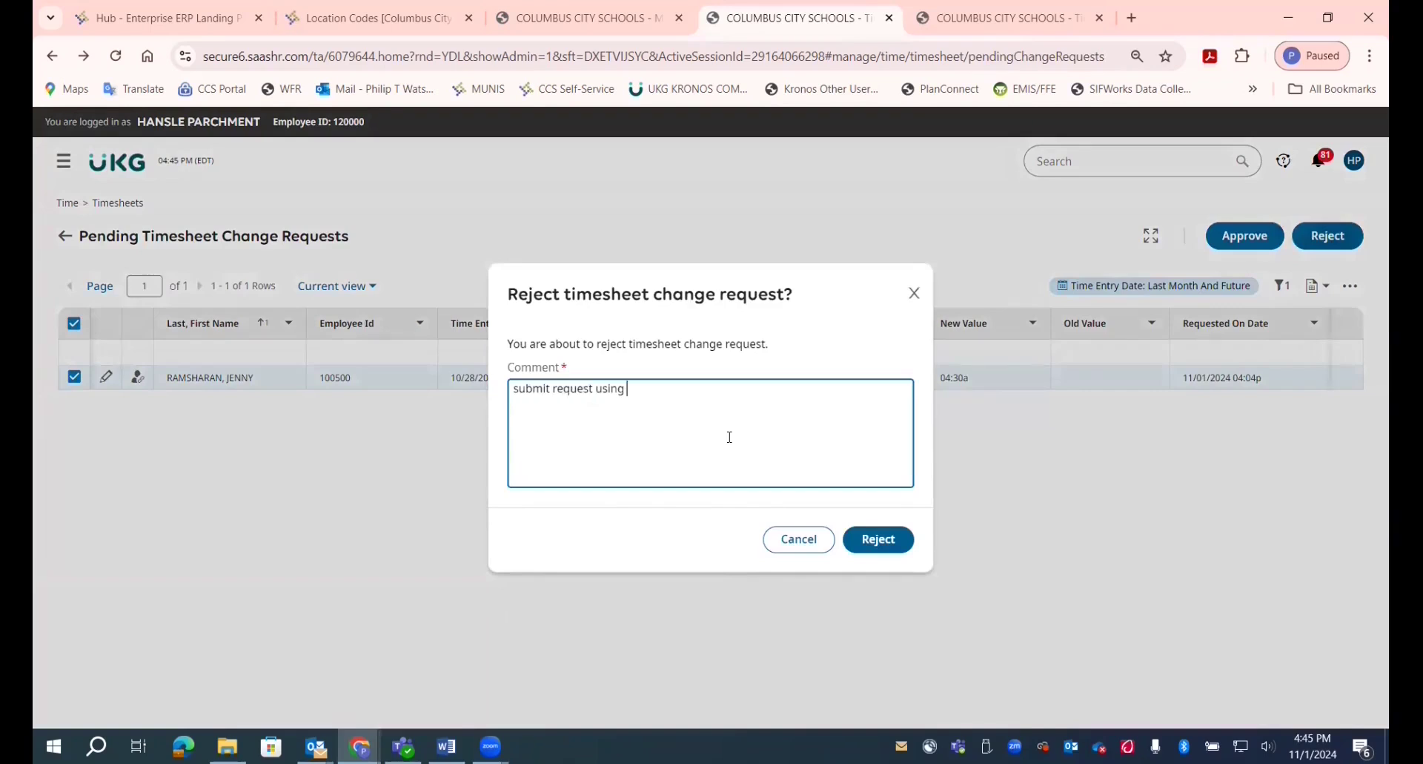
{"action": "left_click", "coordinate": [878, 539]}
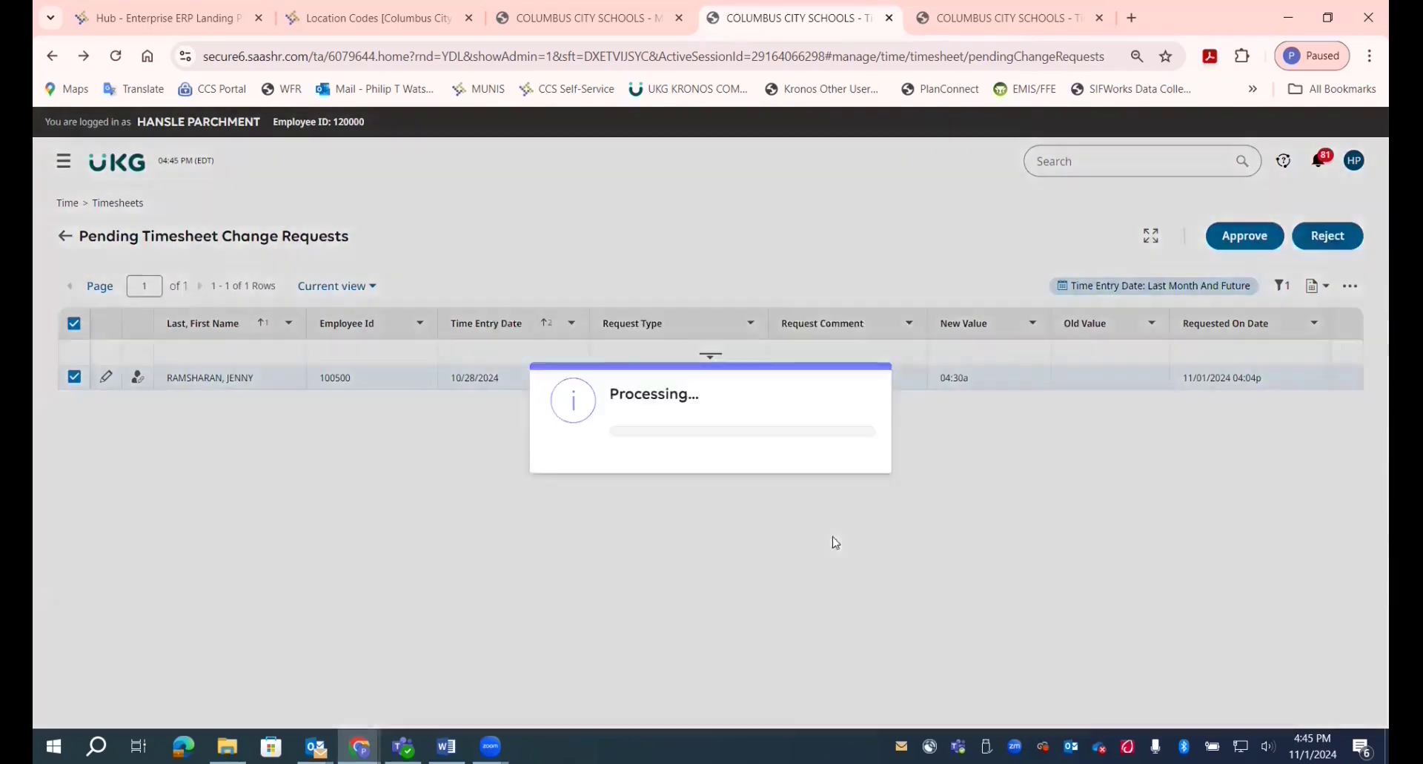
{"action": "left_click", "coordinate": [109, 163]}
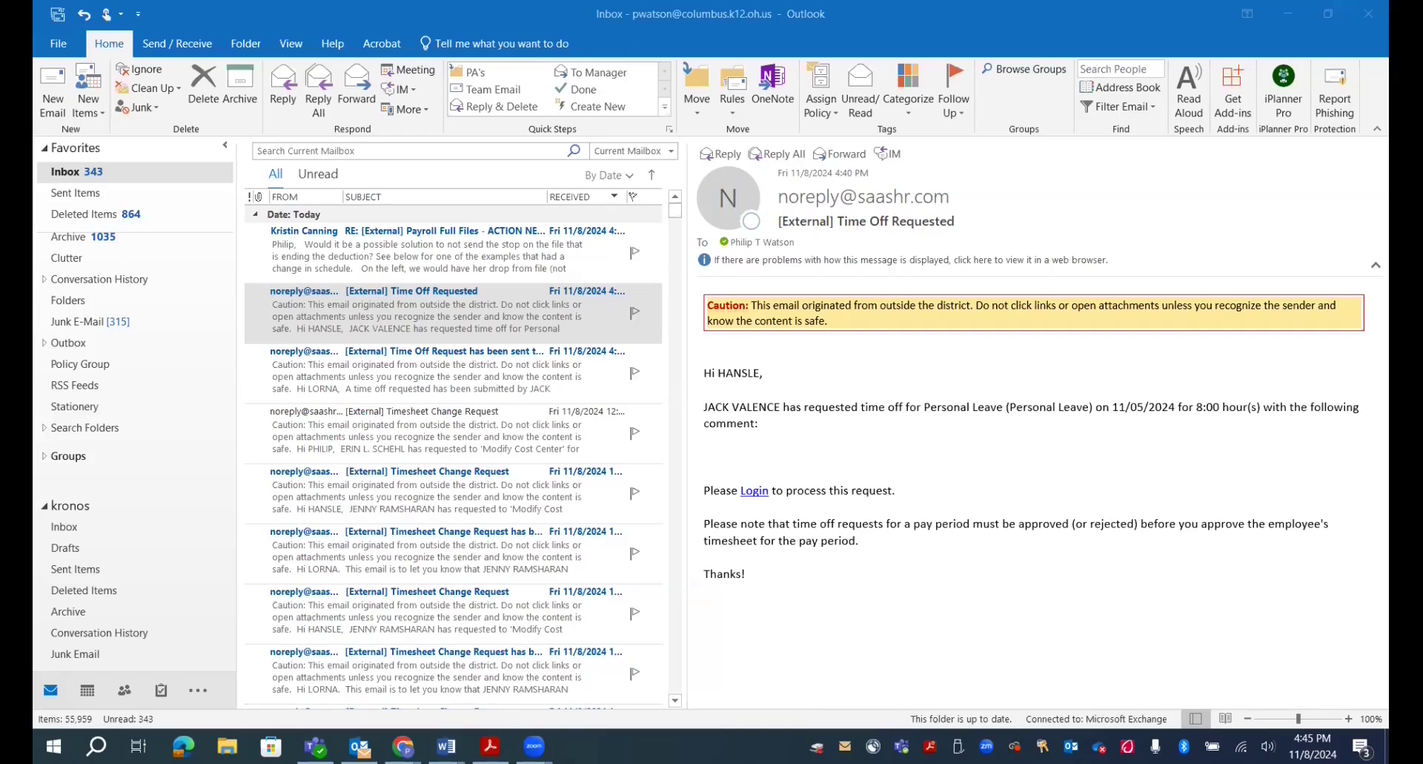
Follow the Login link in the Time Off Requested email to open UKG's To Do items.
{"action": "left_click", "coordinate": [755, 492]}
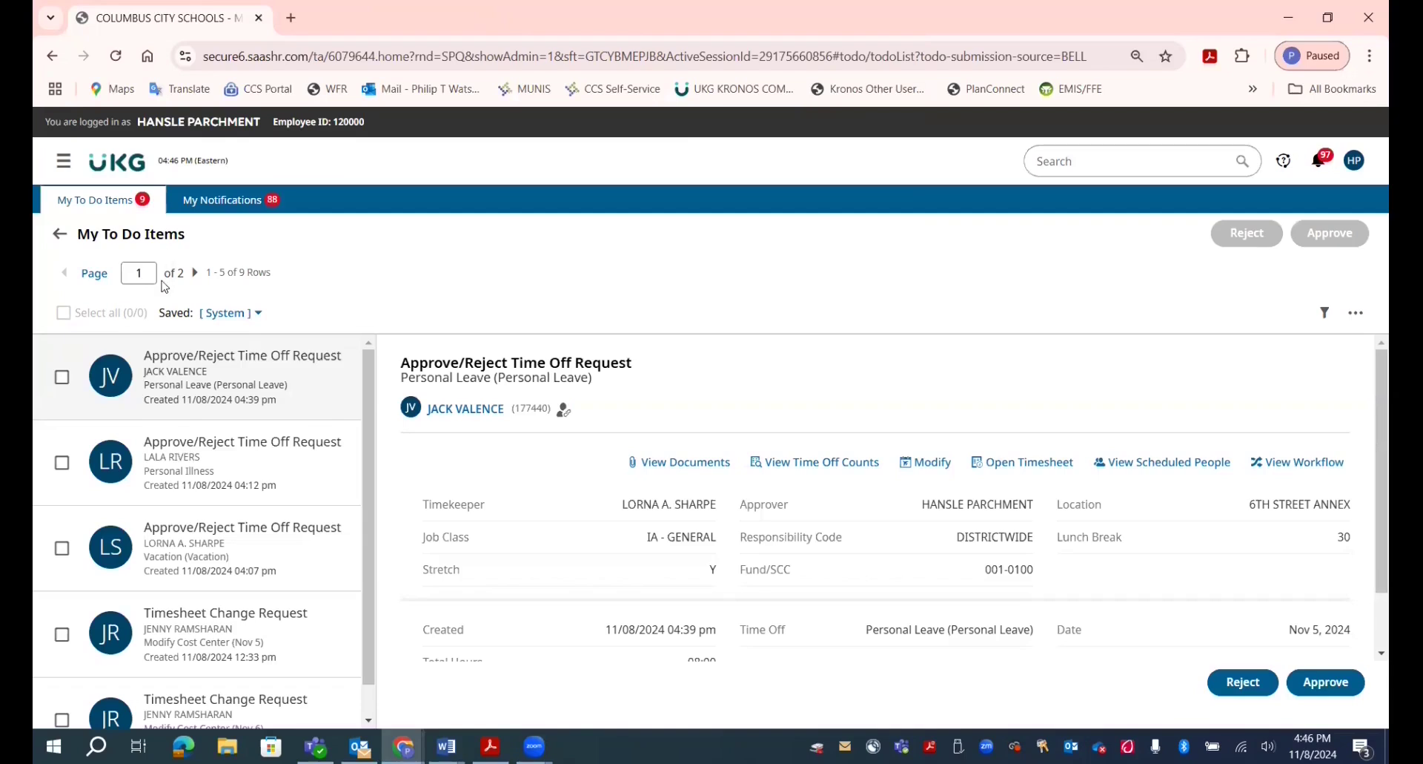
Review the requester's timesheet for the Nov 5 Personal Leave request.
{"action": "left_click", "coordinate": [140, 376]}
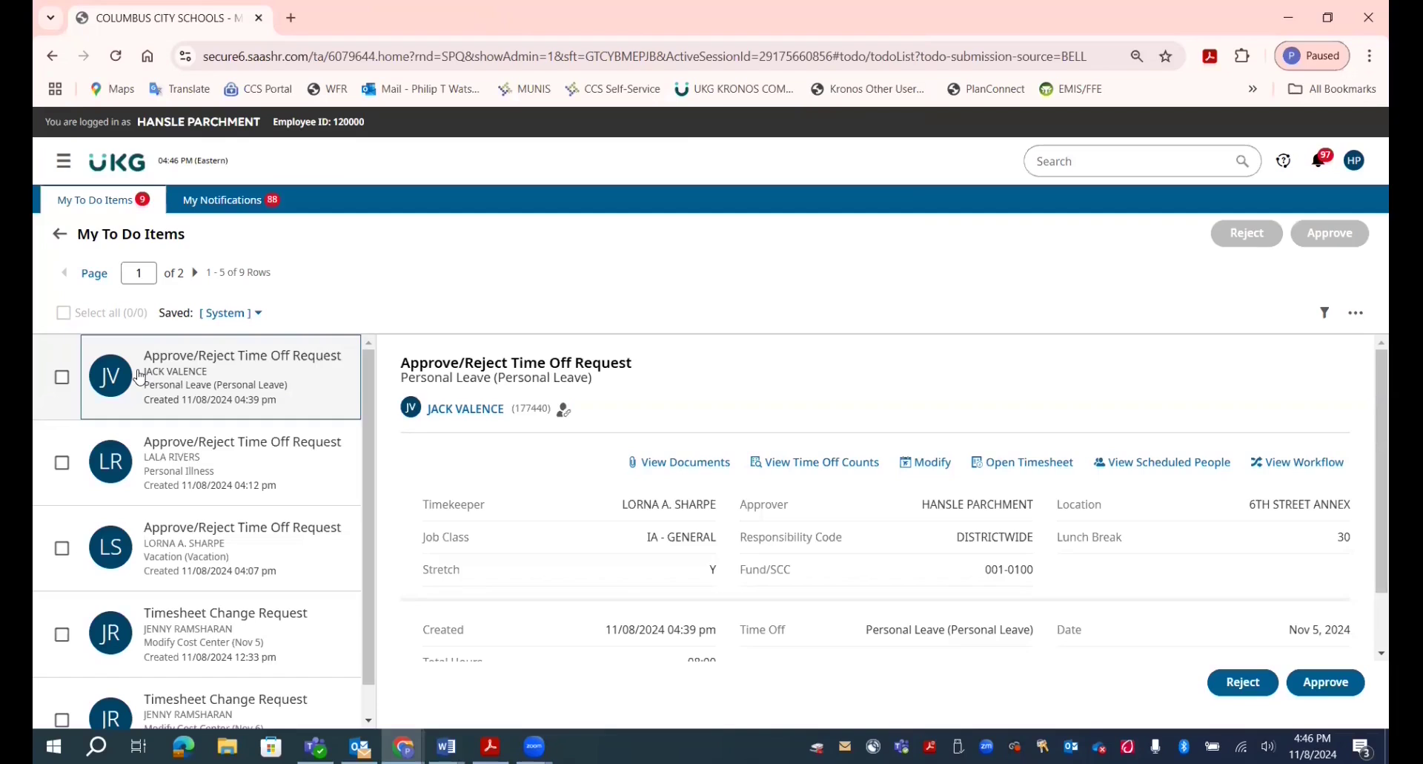
{"action": "left_click", "coordinate": [63, 379]}
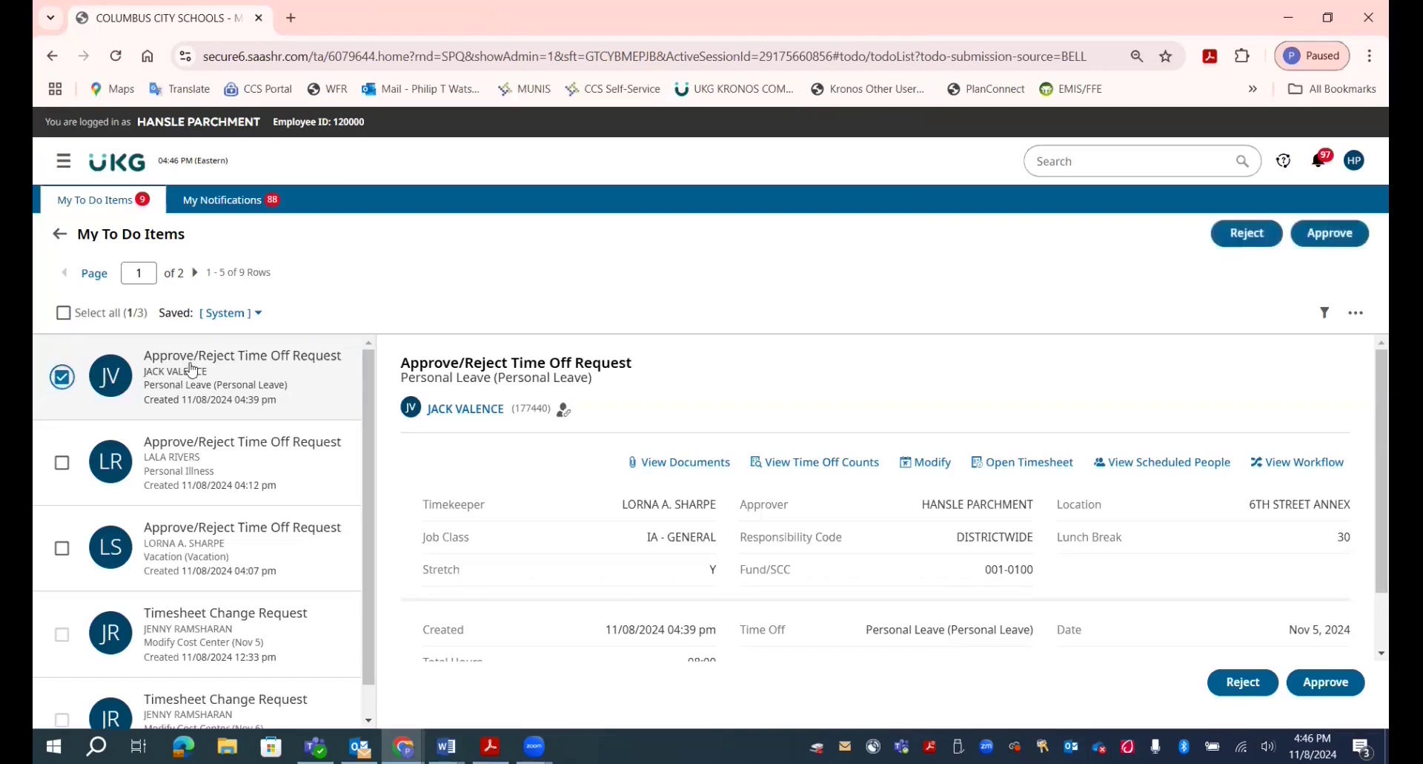
{"action": "scroll", "coordinate": [1357, 405], "scroll_direction": "down", "scroll_amount": 1}
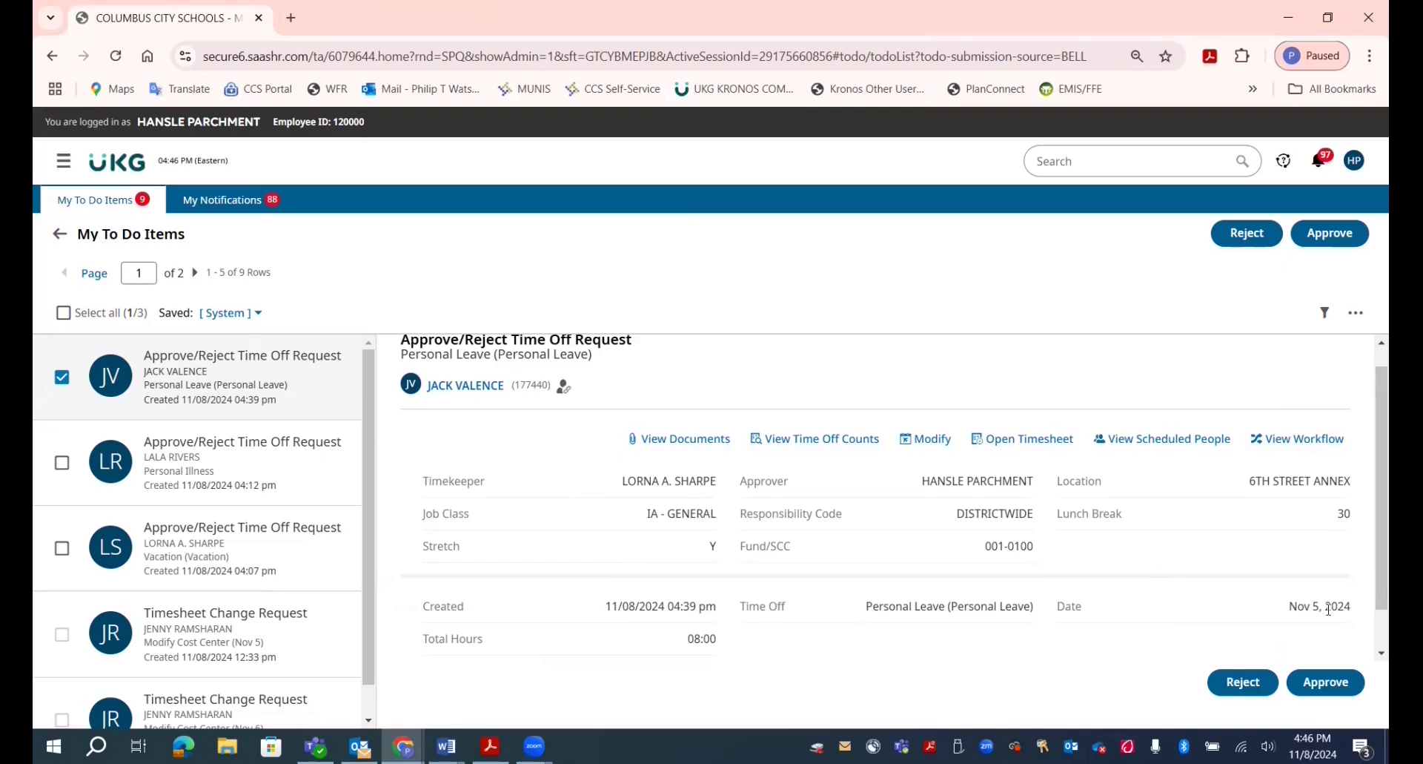
{"action": "left_click", "coordinate": [1029, 445]}
{"action": "scroll", "coordinate": [525, 552], "scroll_direction": "down", "scroll_amount": 3}
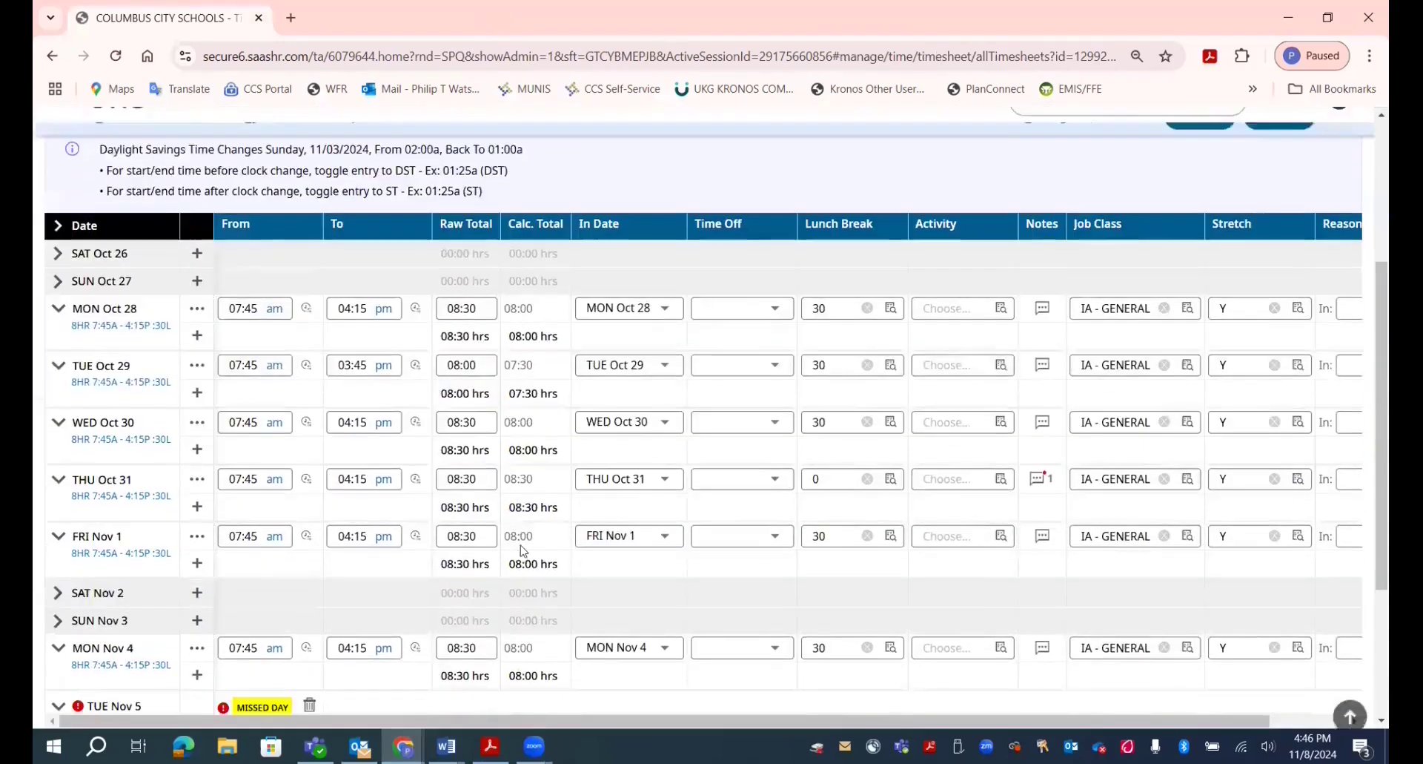
{"action": "scroll", "coordinate": [523, 551], "scroll_direction": "down", "scroll_amount": 3}
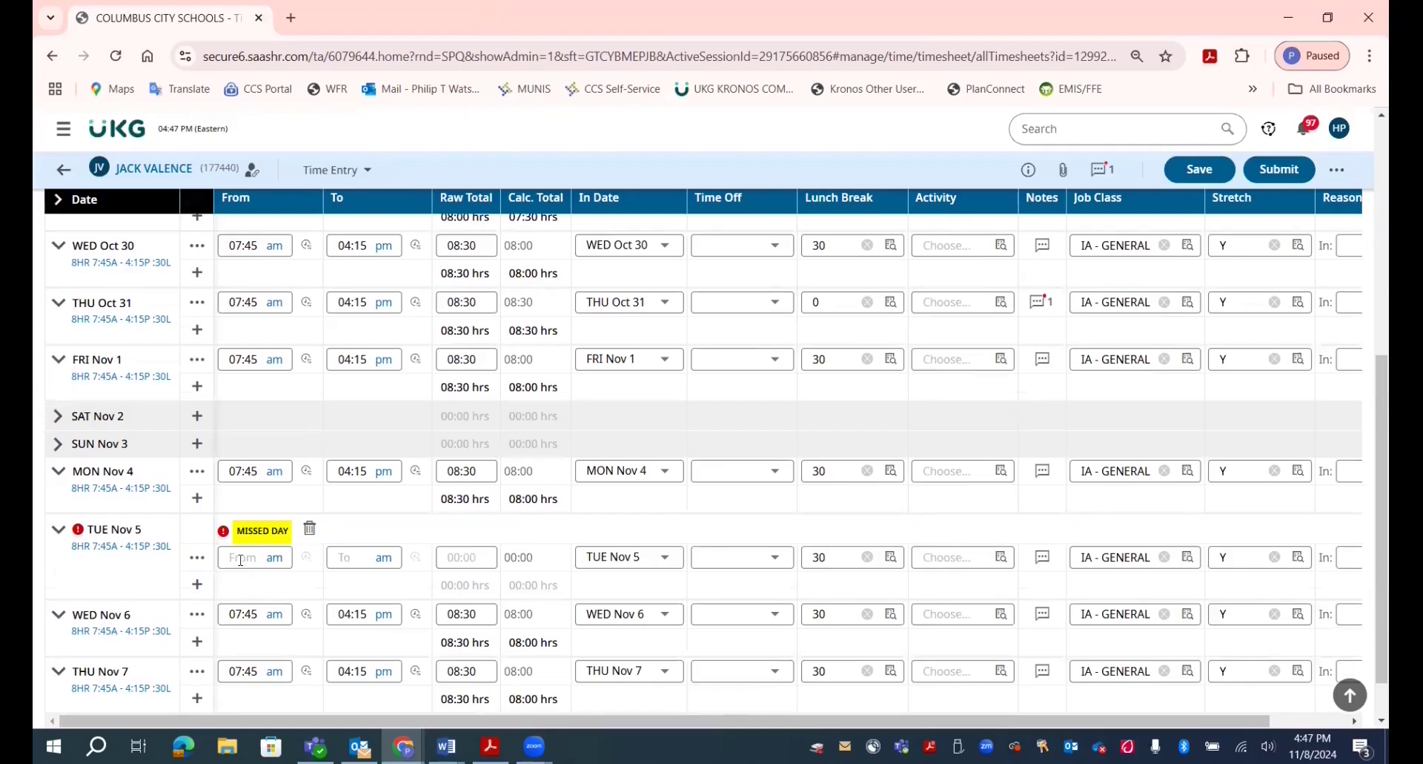
{"action": "left_click", "coordinate": [63, 170]}
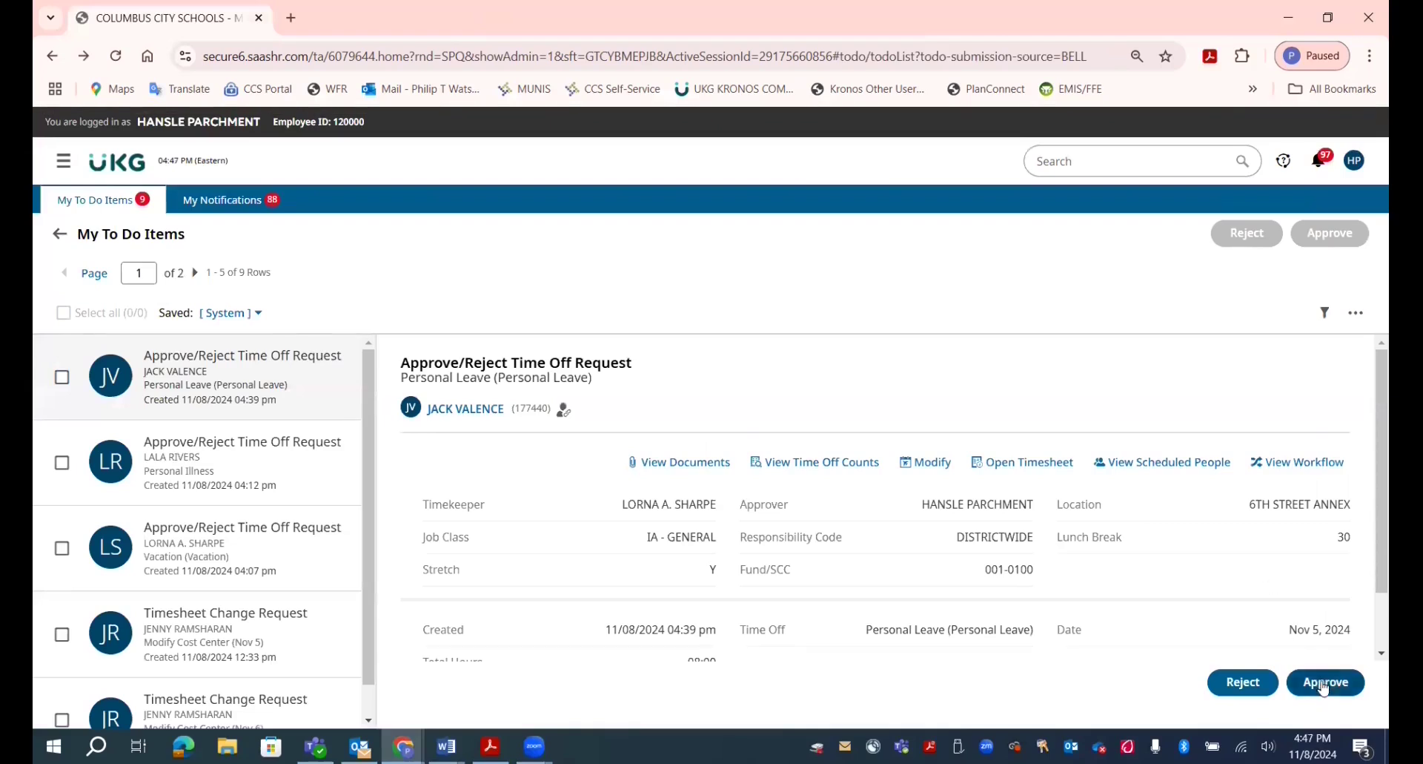
Approve the 8-hour Personal Leave request for Nov 5 and return home.
{"action": "left_click", "coordinate": [1324, 686]}
{"action": "left_click", "coordinate": [834, 573]}
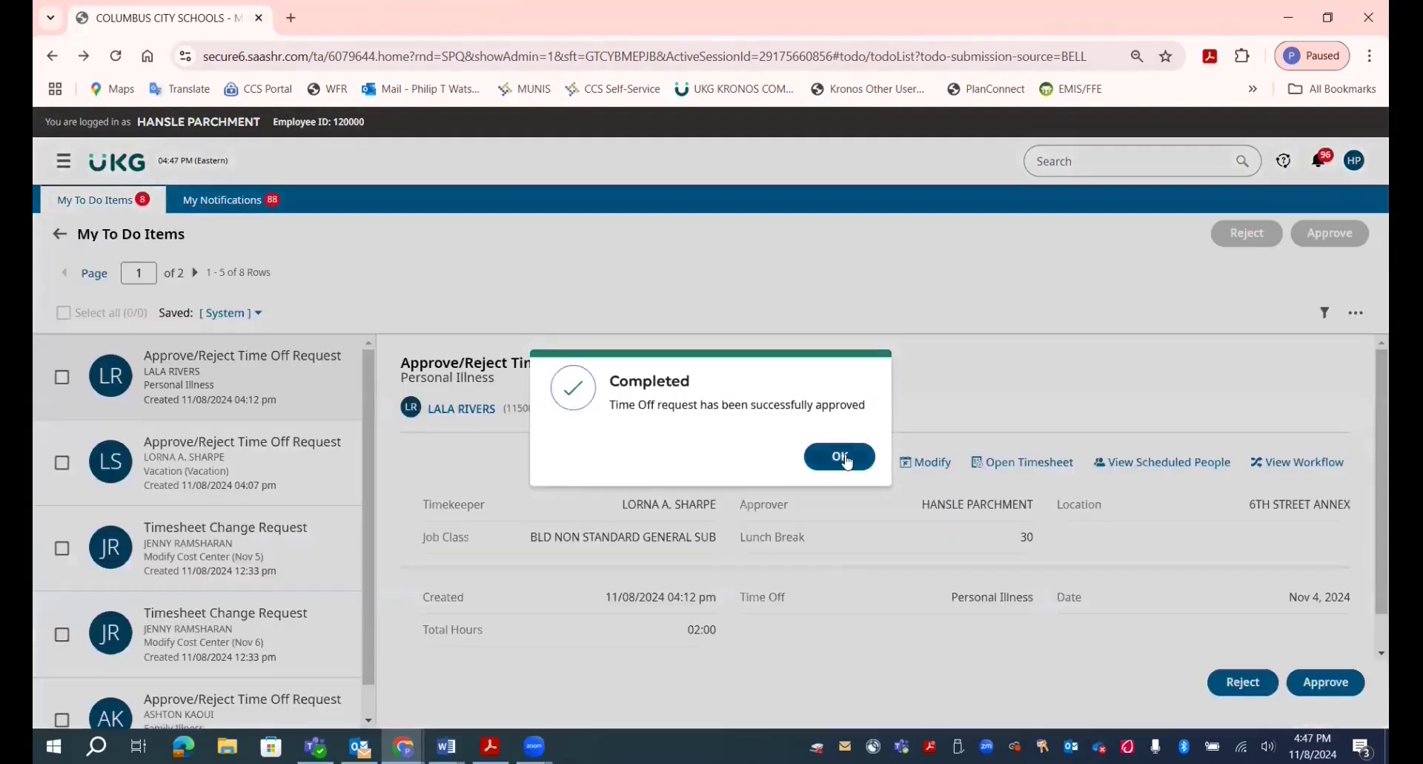
{"action": "left_click", "coordinate": [840, 457]}
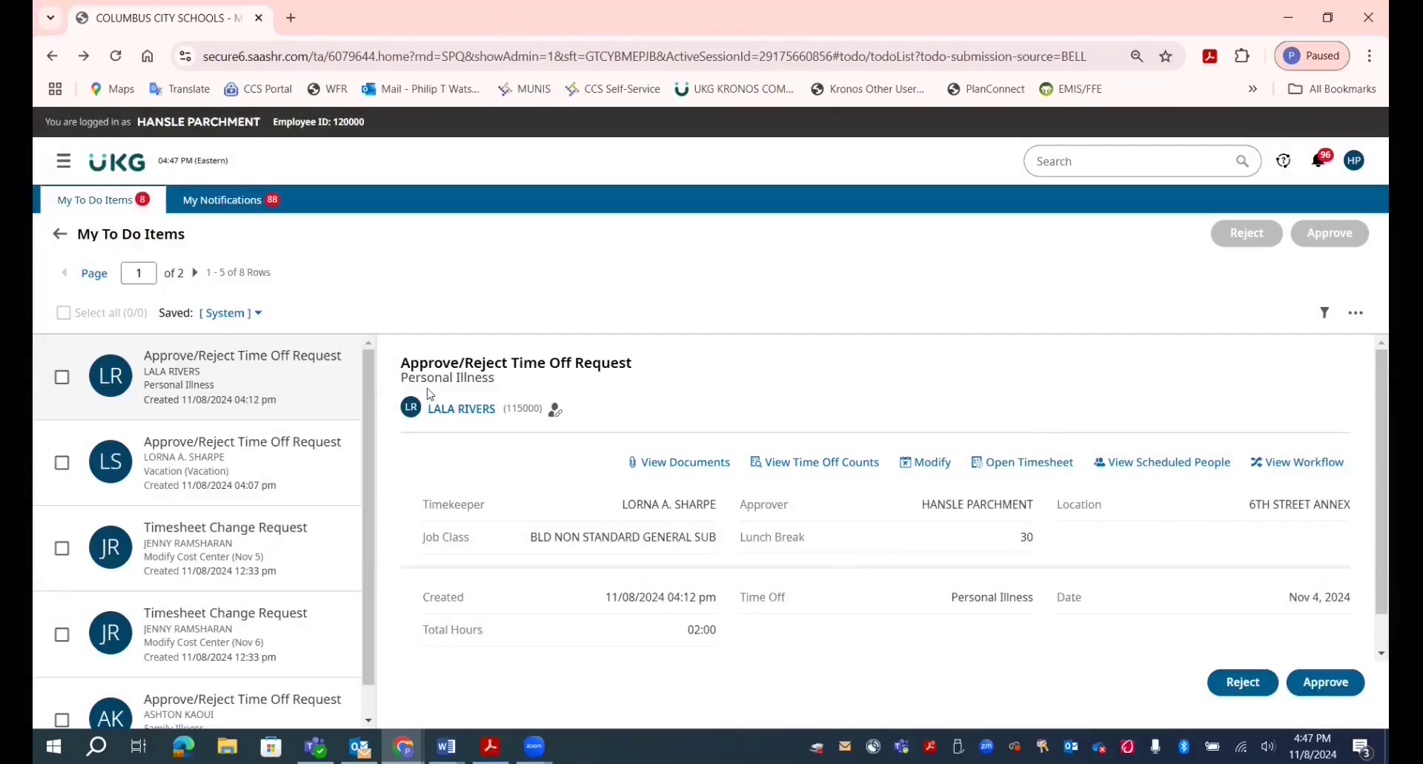
{"action": "left_click", "coordinate": [113, 165]}
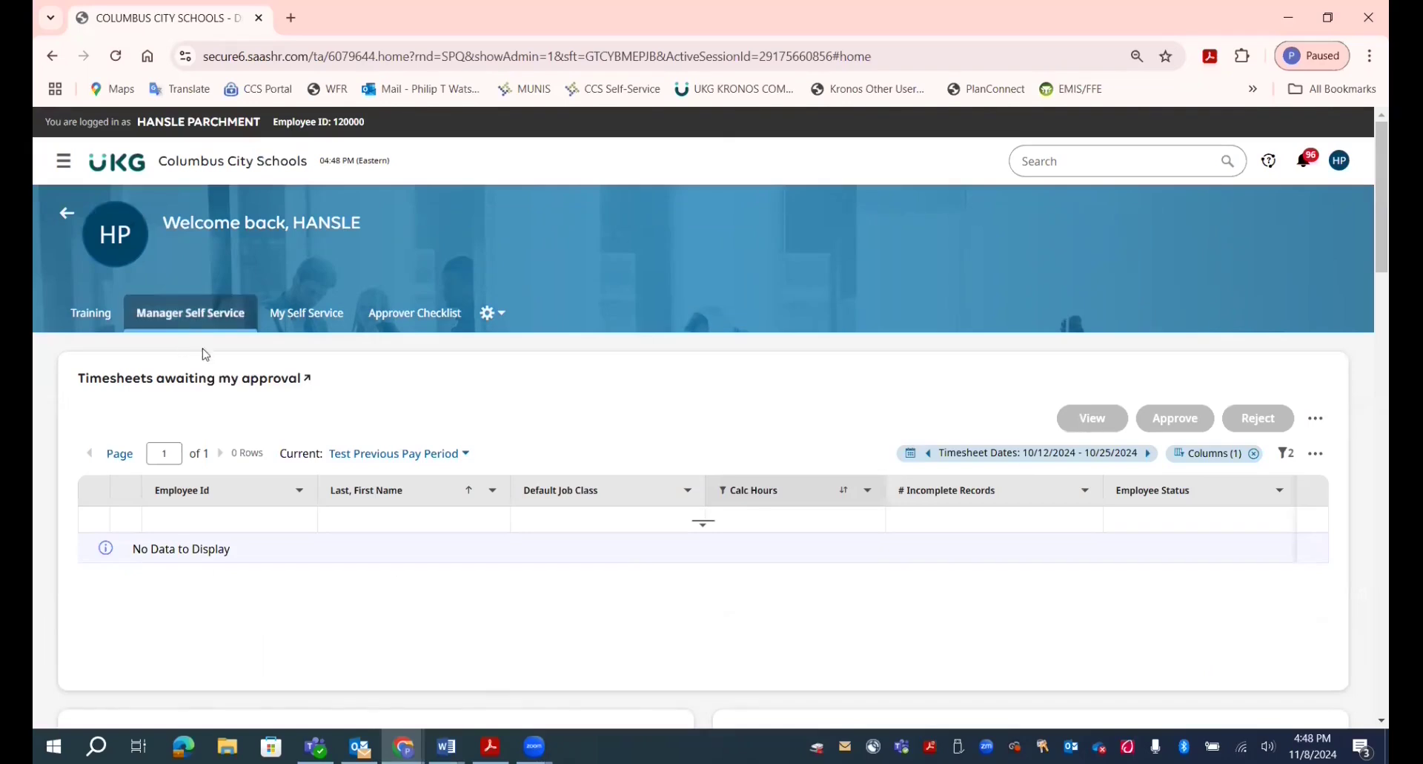
Open the All Open list showing the 5 time-off requests awaiting approval.
{"action": "scroll", "coordinate": [228, 386], "scroll_direction": "down", "scroll_amount": 10}
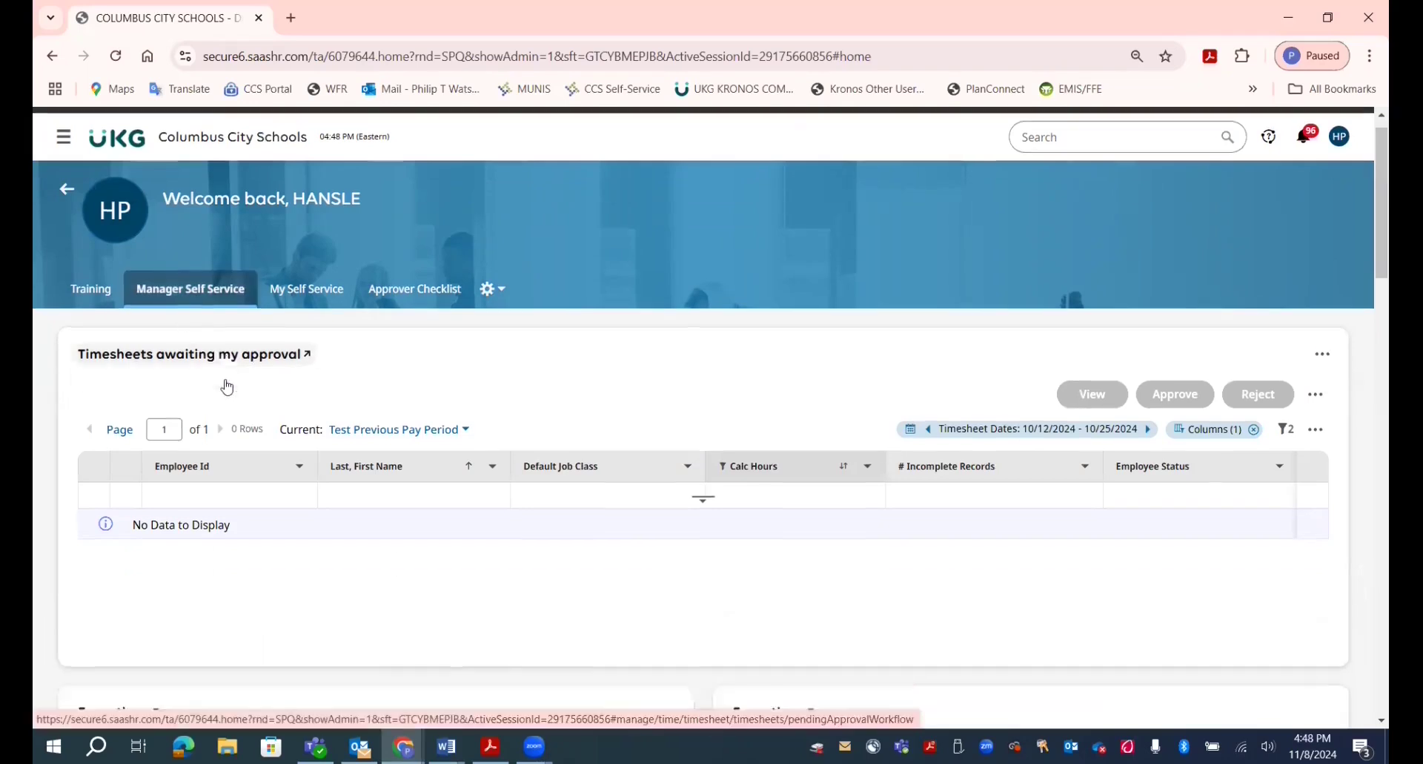
{"action": "scroll", "coordinate": [228, 385], "scroll_direction": "down", "scroll_amount": 3}
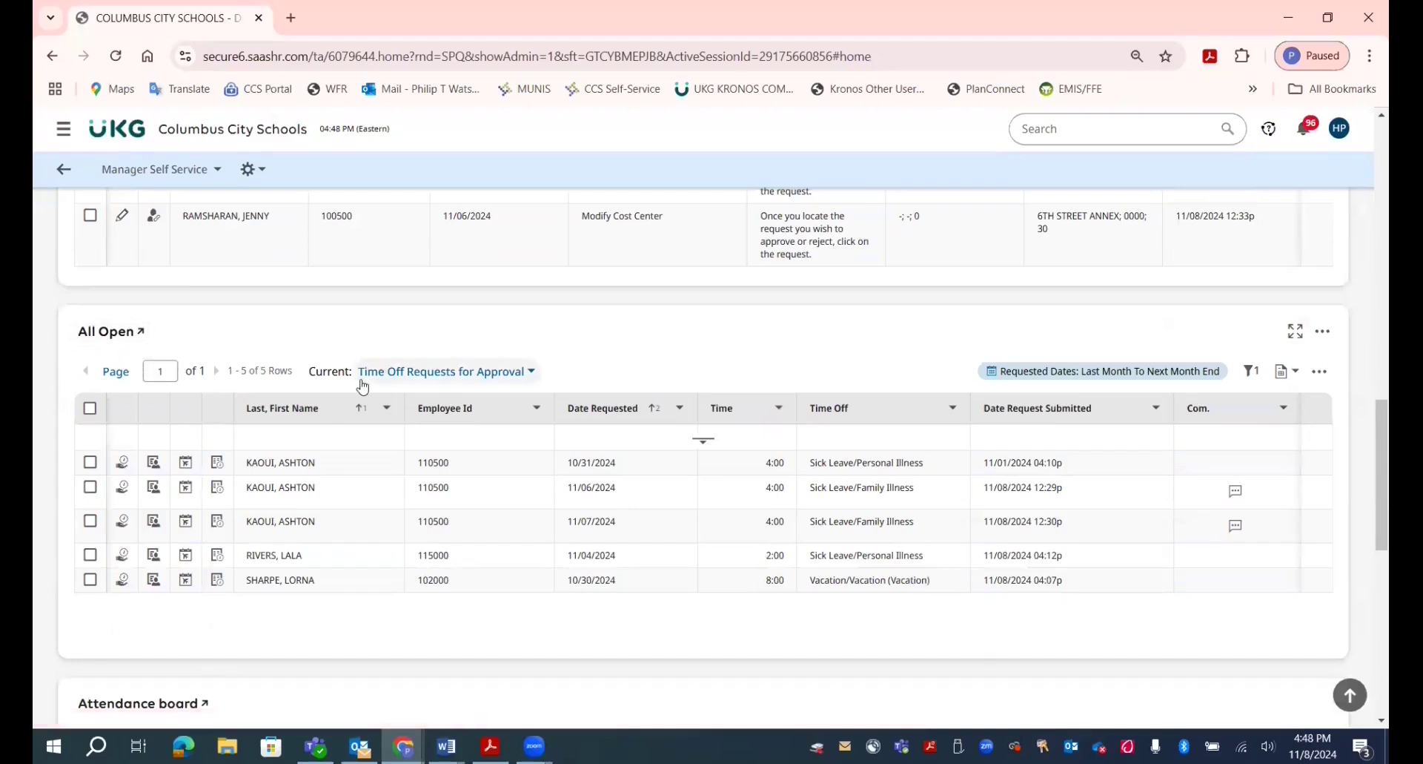
{"action": "left_click", "coordinate": [112, 340]}
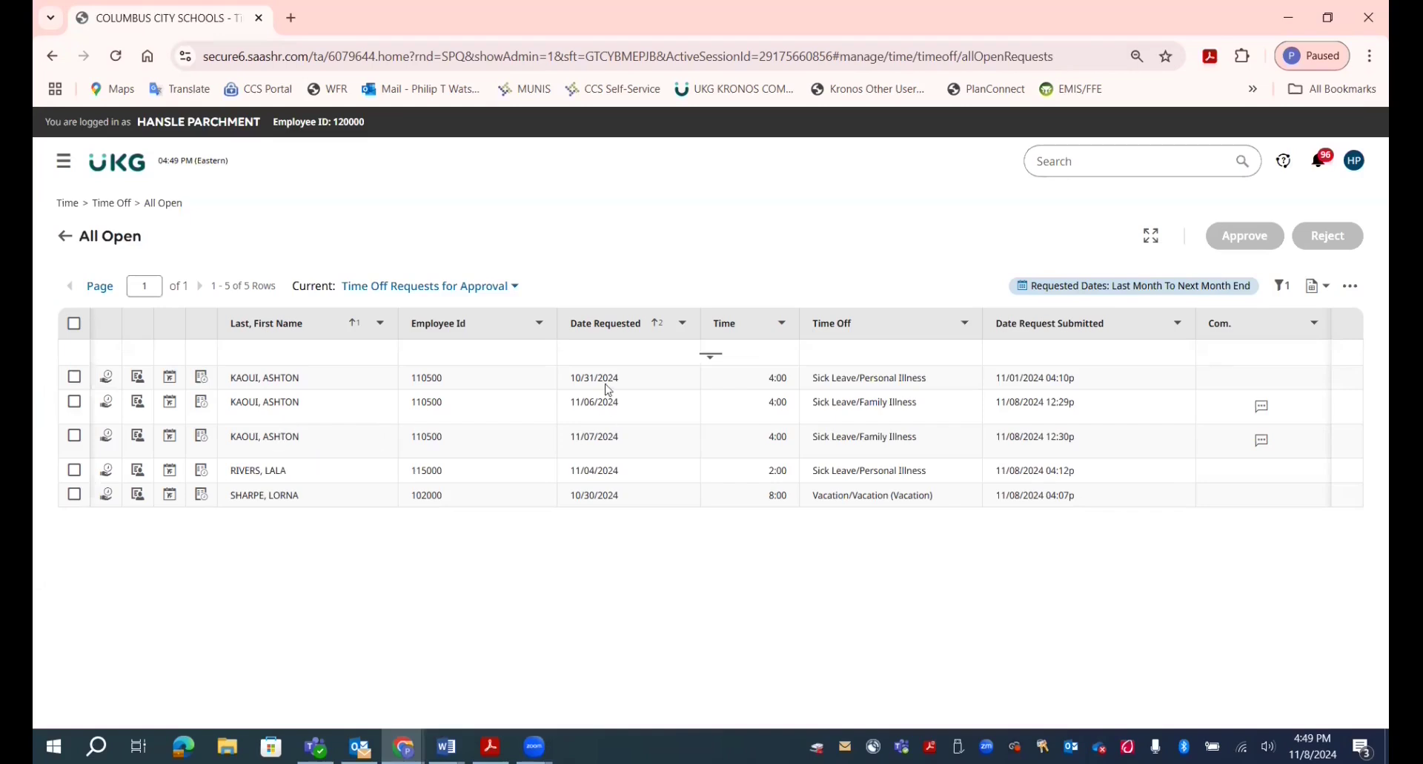
Approve the three 4:00 sick leave requests for 10/31, 11/06 and 11/07/2024.
{"action": "left_click", "coordinate": [201, 437]}
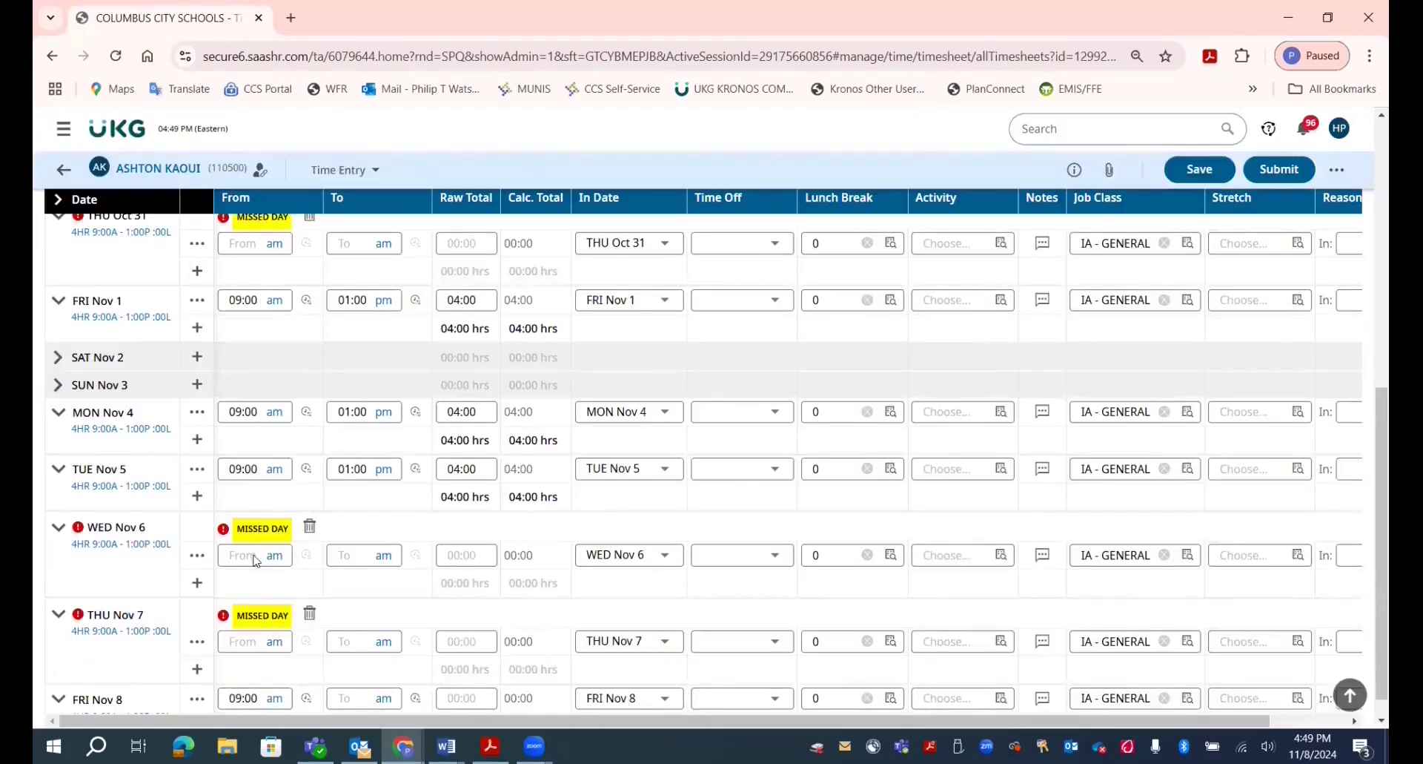
{"action": "left_click", "coordinate": [63, 169]}
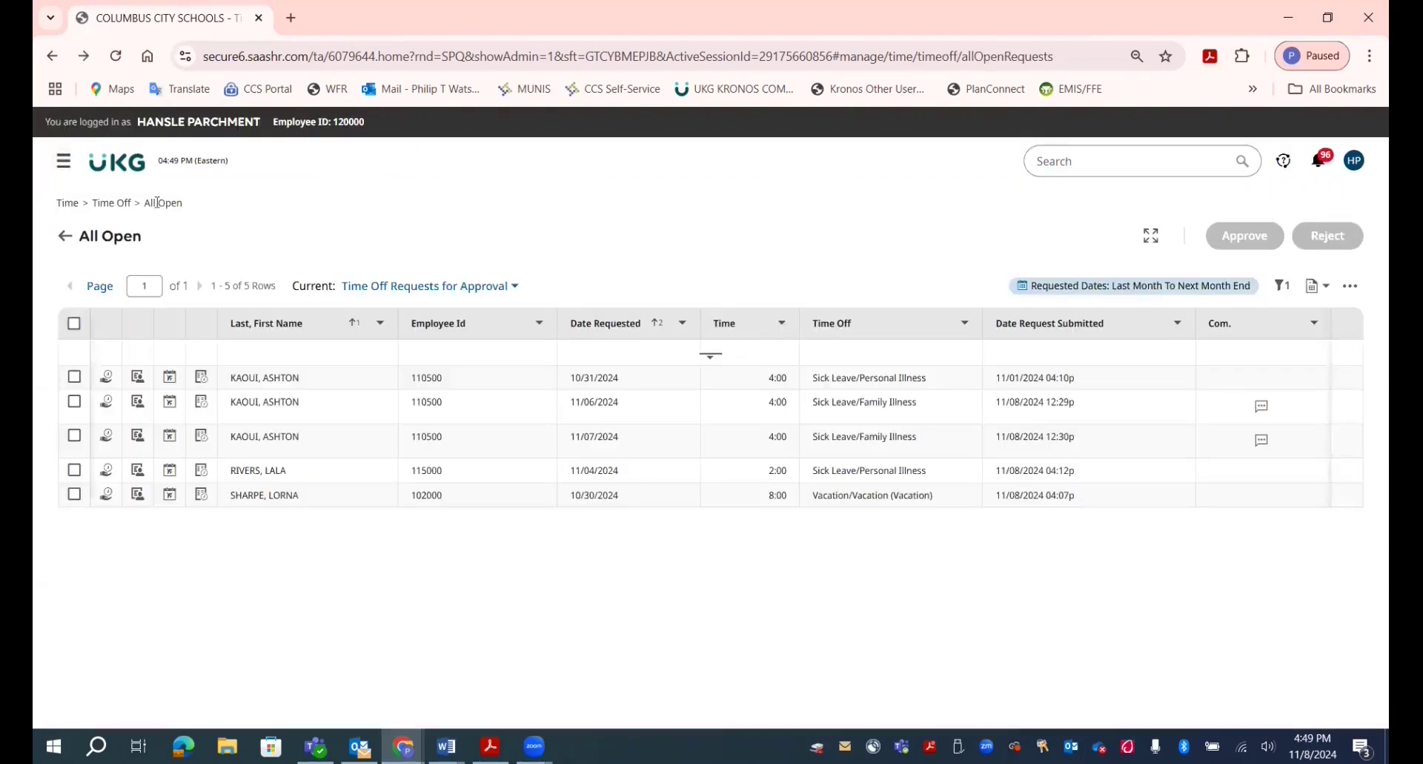
{"action": "left_click", "coordinate": [74, 376]}
{"action": "left_click", "coordinate": [75, 401]}
{"action": "left_click", "coordinate": [75, 436]}
{"action": "left_click", "coordinate": [1247, 237]}
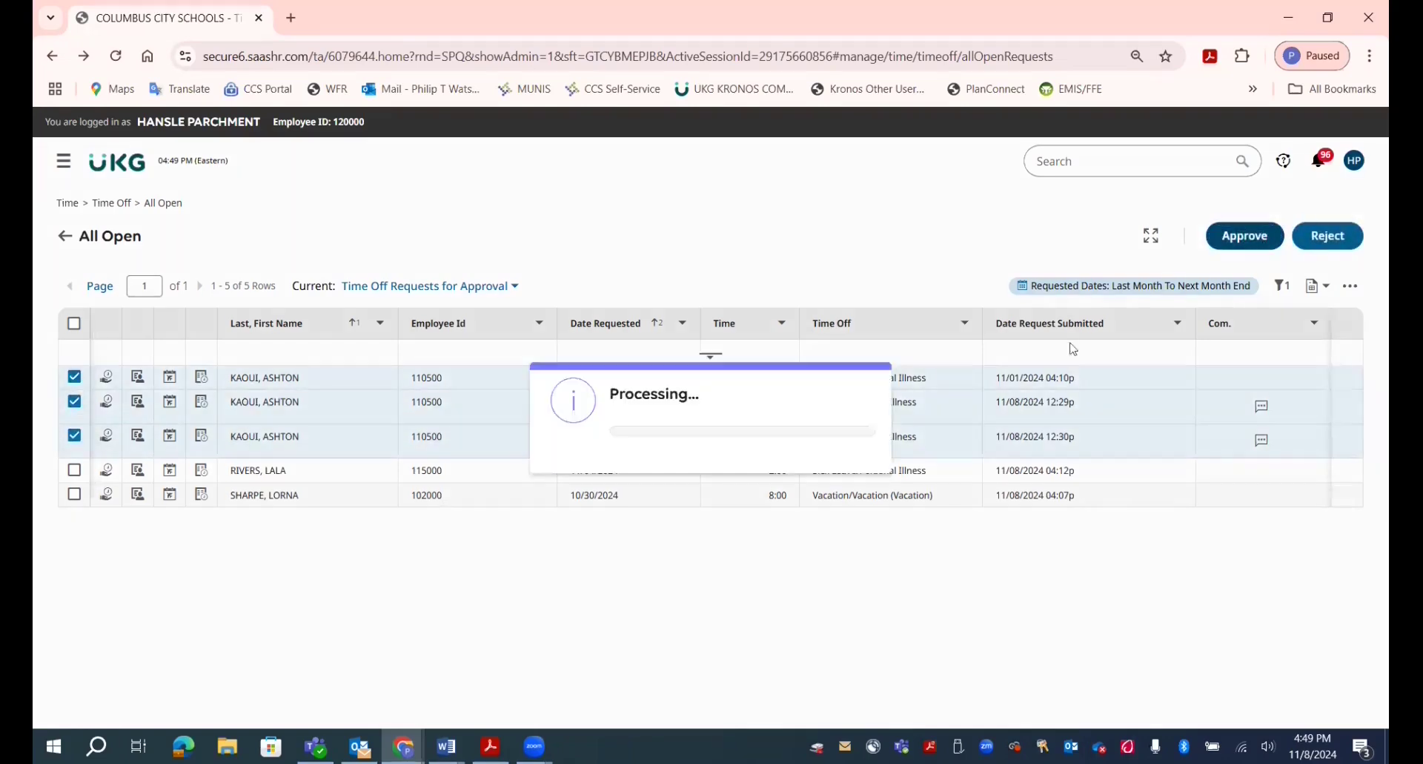
{"action": "left_click", "coordinate": [827, 522]}
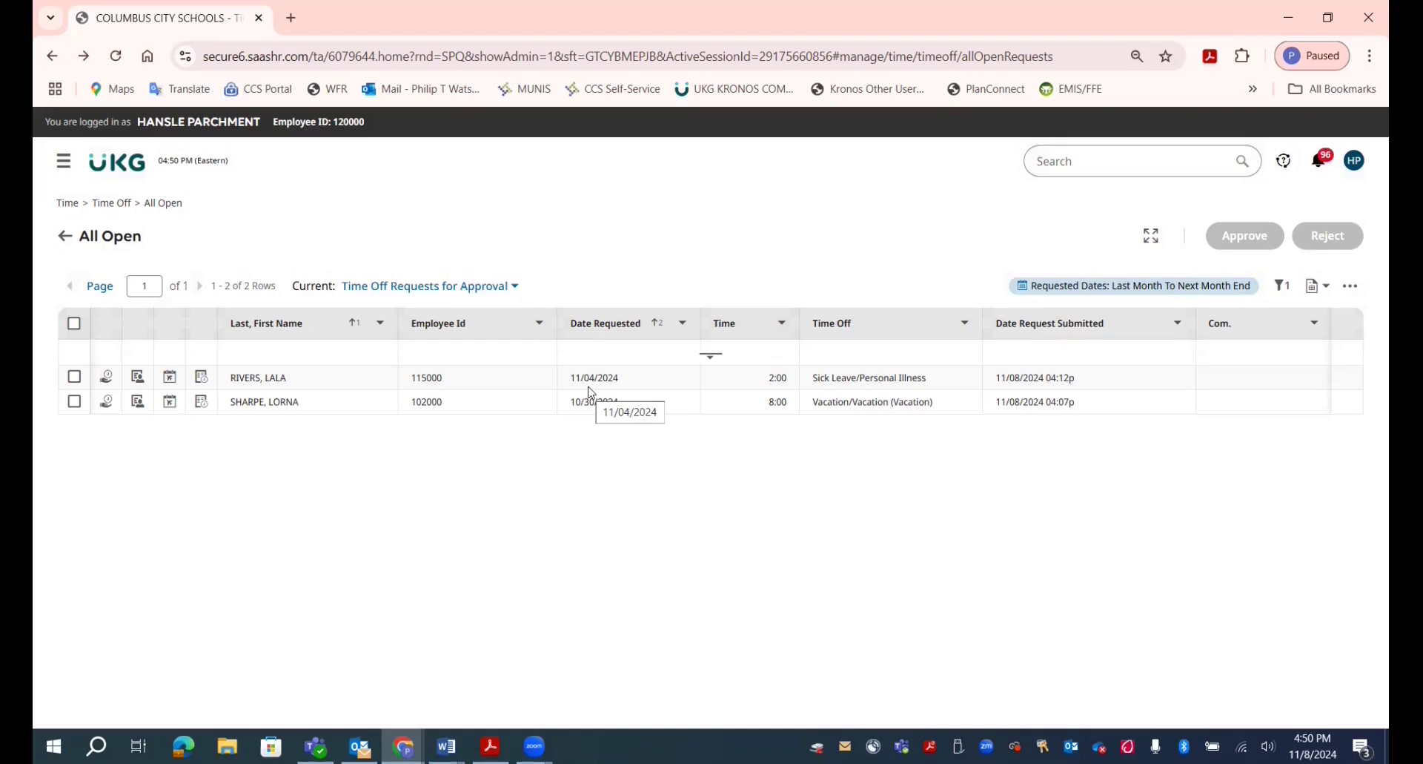
{"action": "left_click", "coordinate": [74, 376]}
Try approving the 11/04 request, backing out of the hours conflict warning.
{"action": "left_click", "coordinate": [1245, 237]}
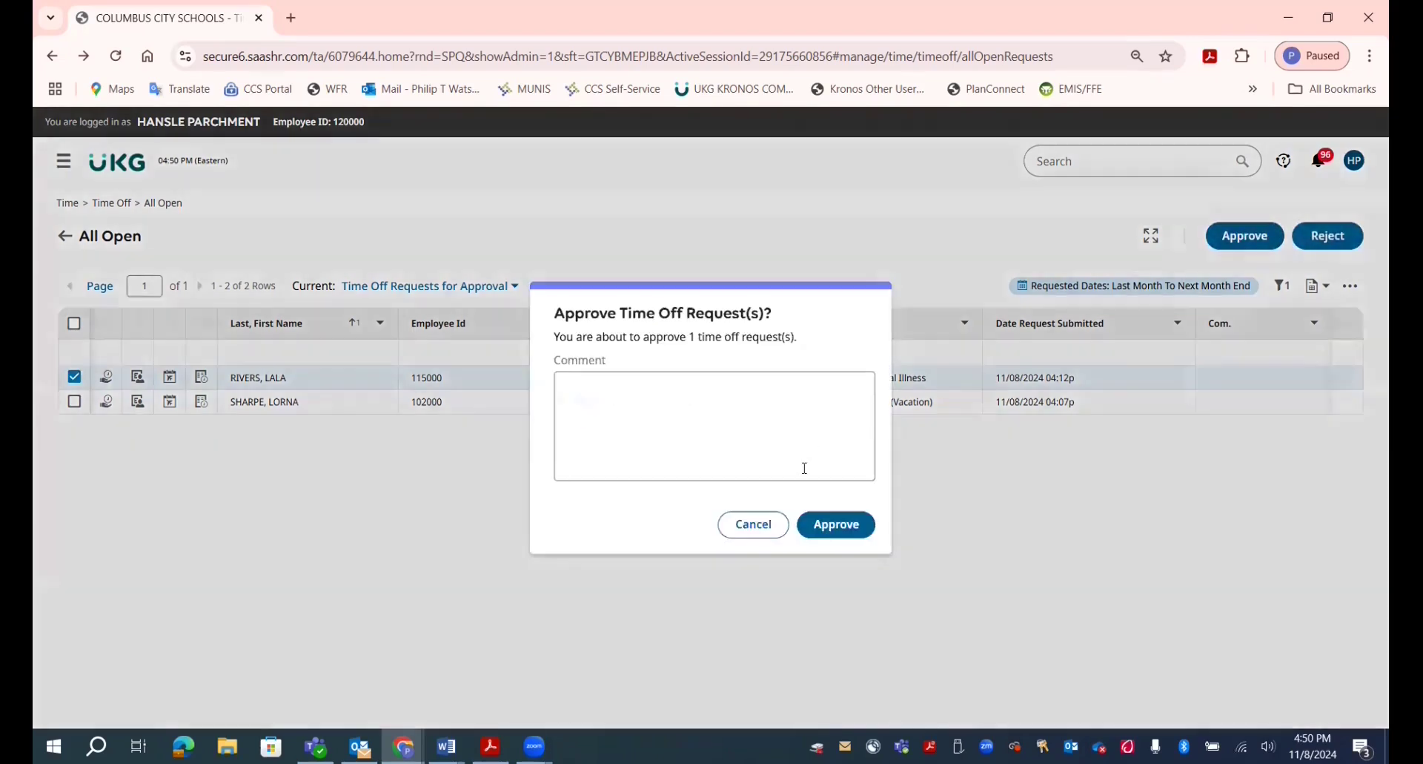
{"action": "left_click", "coordinate": [829, 523]}
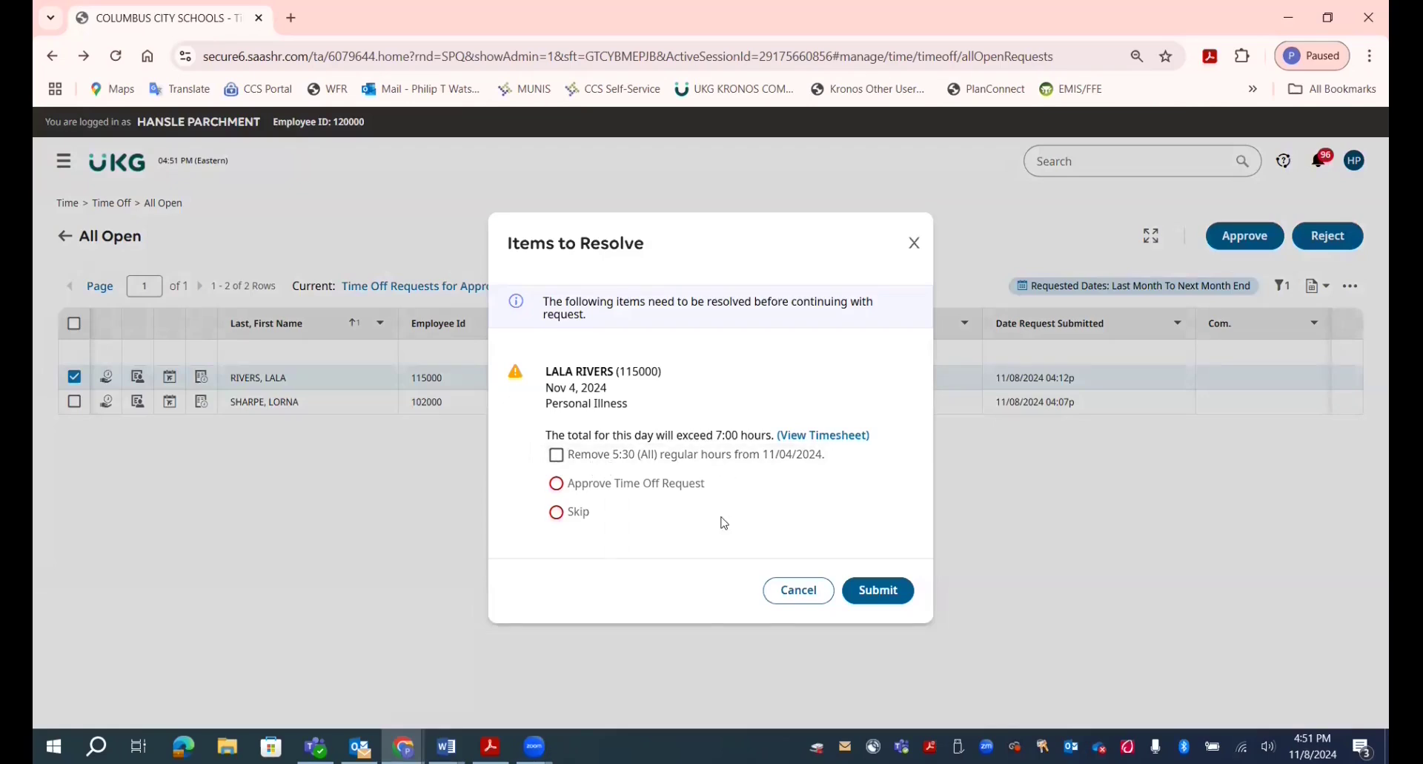
{"action": "left_click", "coordinate": [786, 591]}
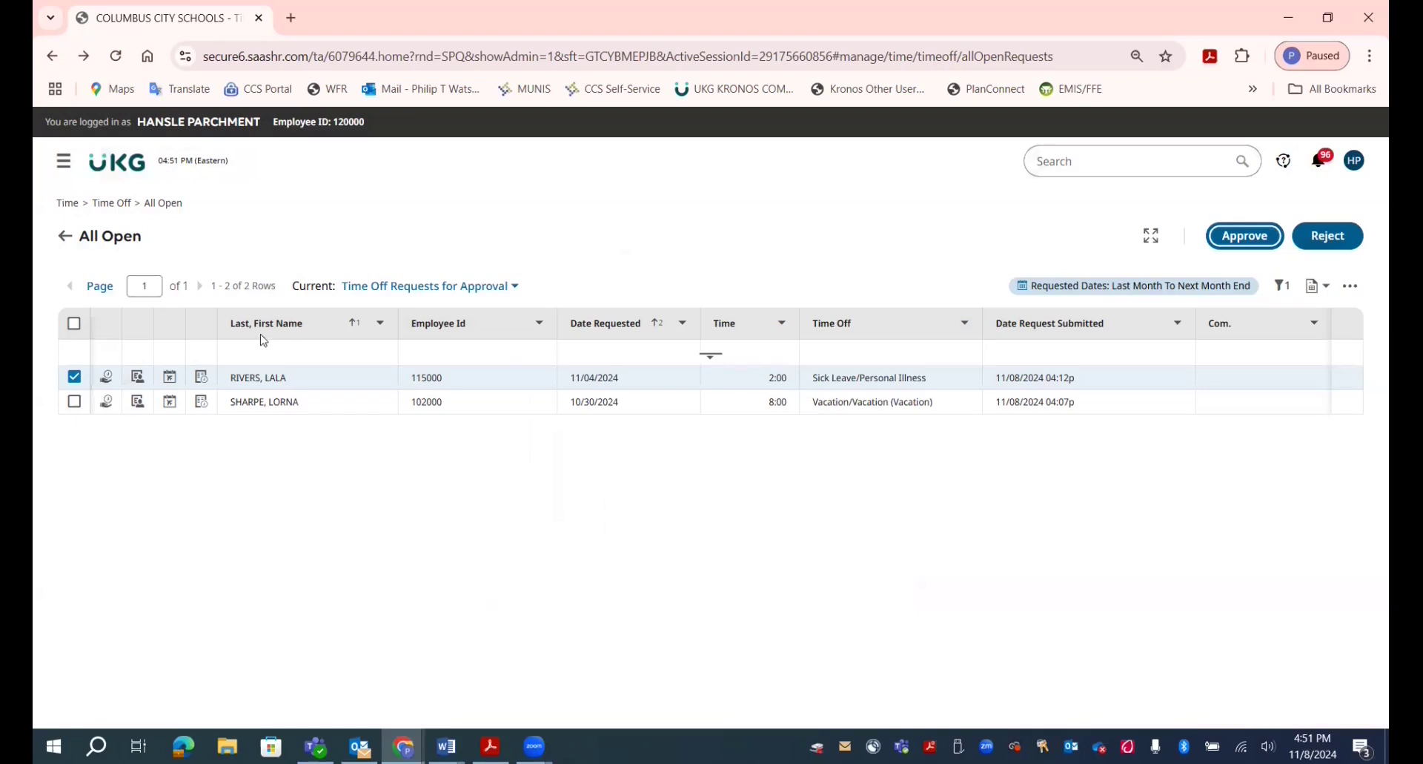
Modify the 11/04/2024 personal illness request's total hours to 1:30.
{"action": "left_click", "coordinate": [170, 378]}
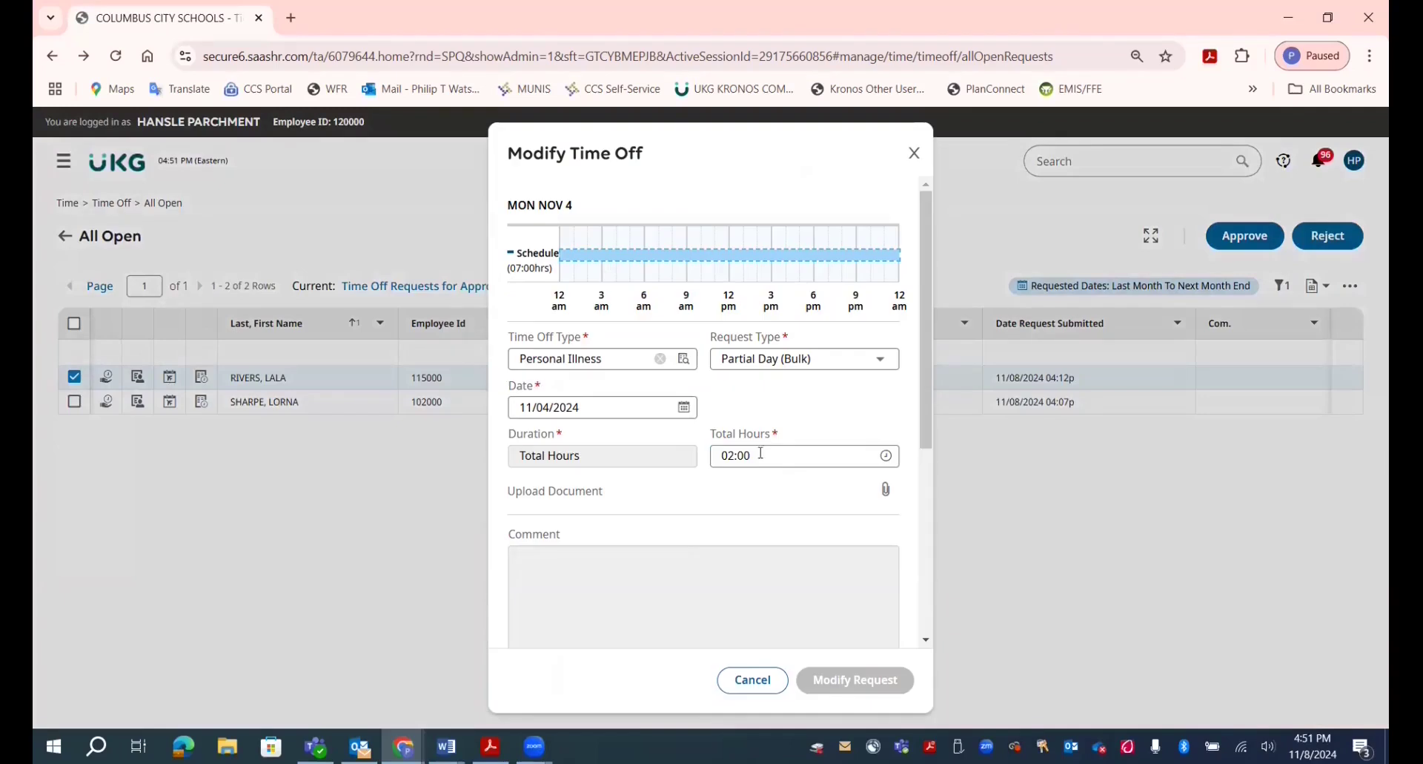
{"action": "double_click", "coordinate": [758, 457]}
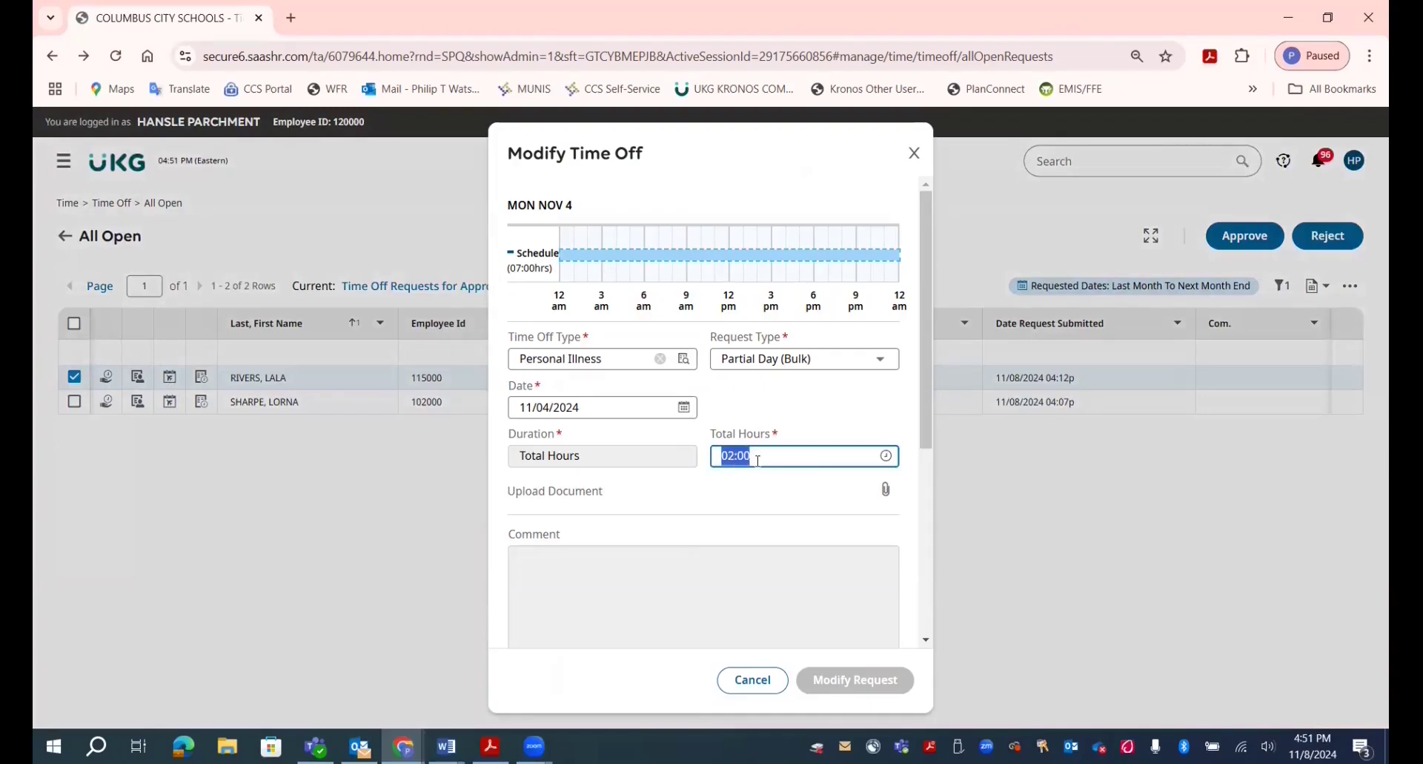
{"action": "type", "text": "1:30"}
{"action": "left_click", "coordinate": [823, 679]}
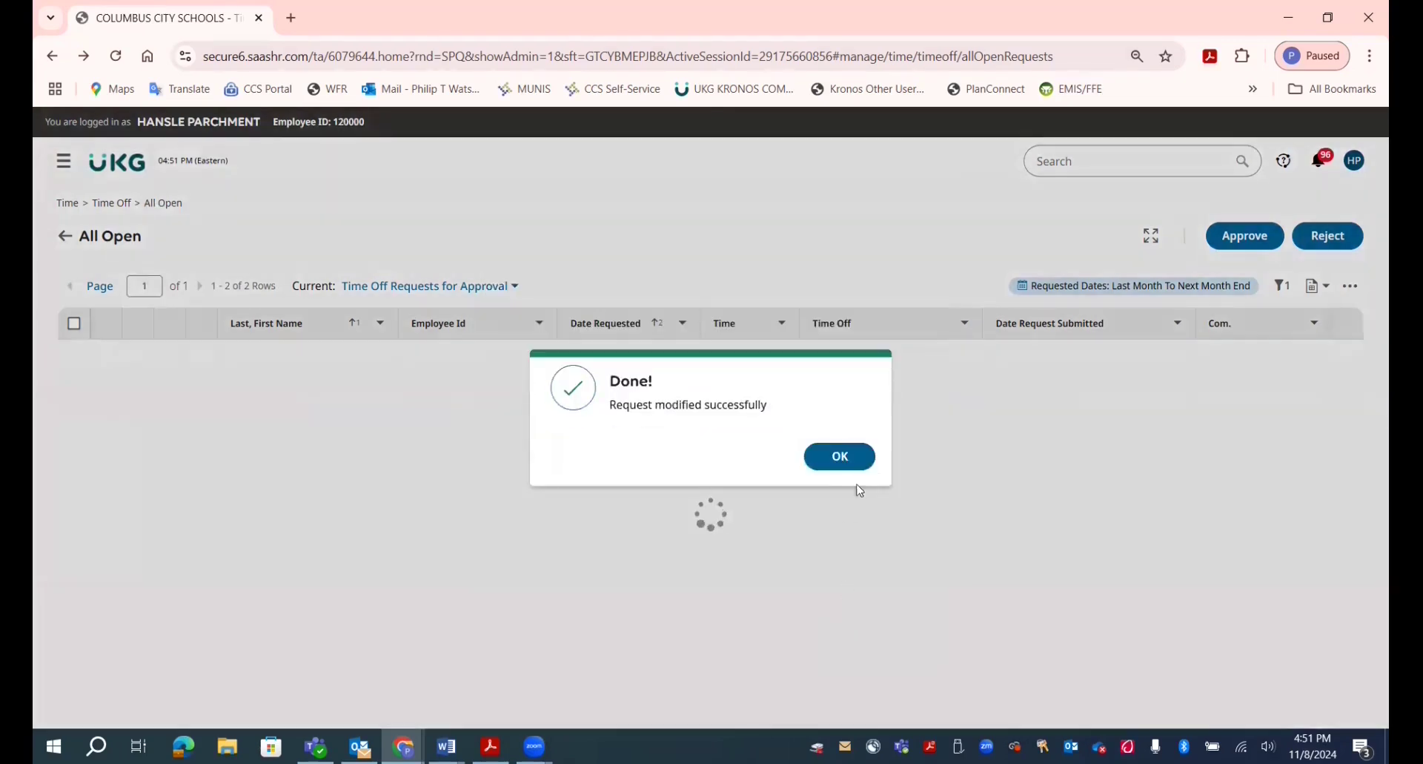
{"action": "left_click", "coordinate": [840, 456]}
{"action": "left_click", "coordinate": [75, 377]}
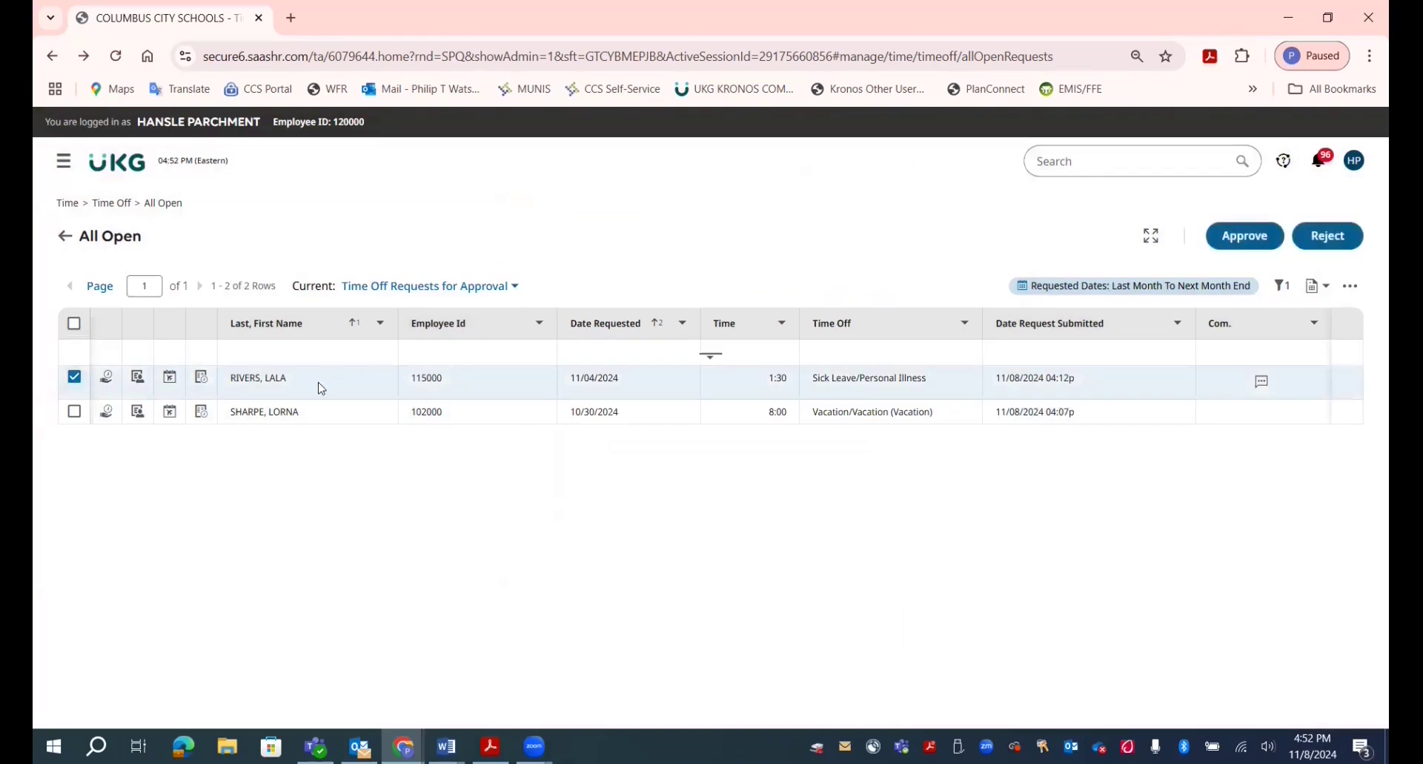
Approve the 1:30-hour 11/04 request, resolving the conflict with 'Approve Time Off Request'.
{"action": "left_click", "coordinate": [1216, 246]}
{"action": "left_click", "coordinate": [834, 527]}
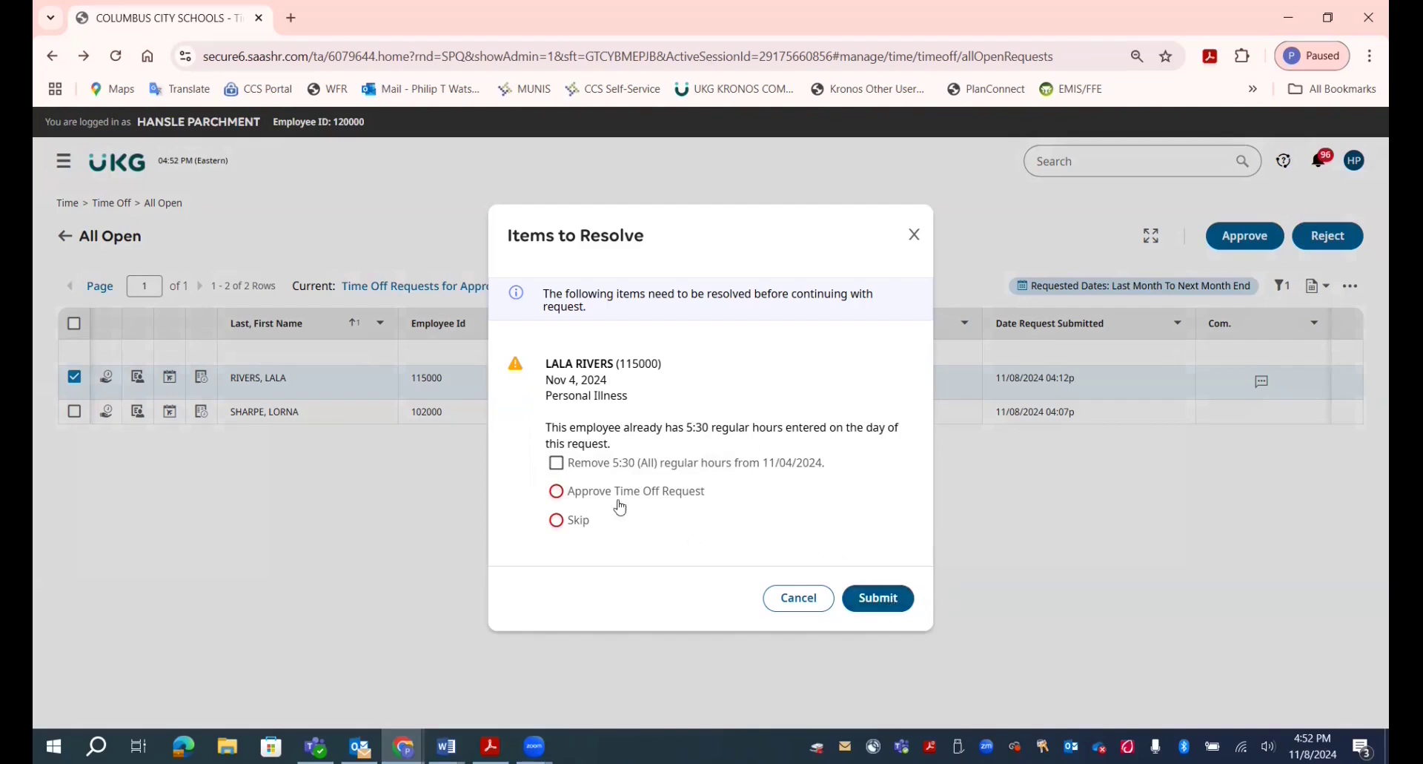
{"action": "left_click", "coordinate": [555, 491]}
{"action": "left_click", "coordinate": [873, 601]}
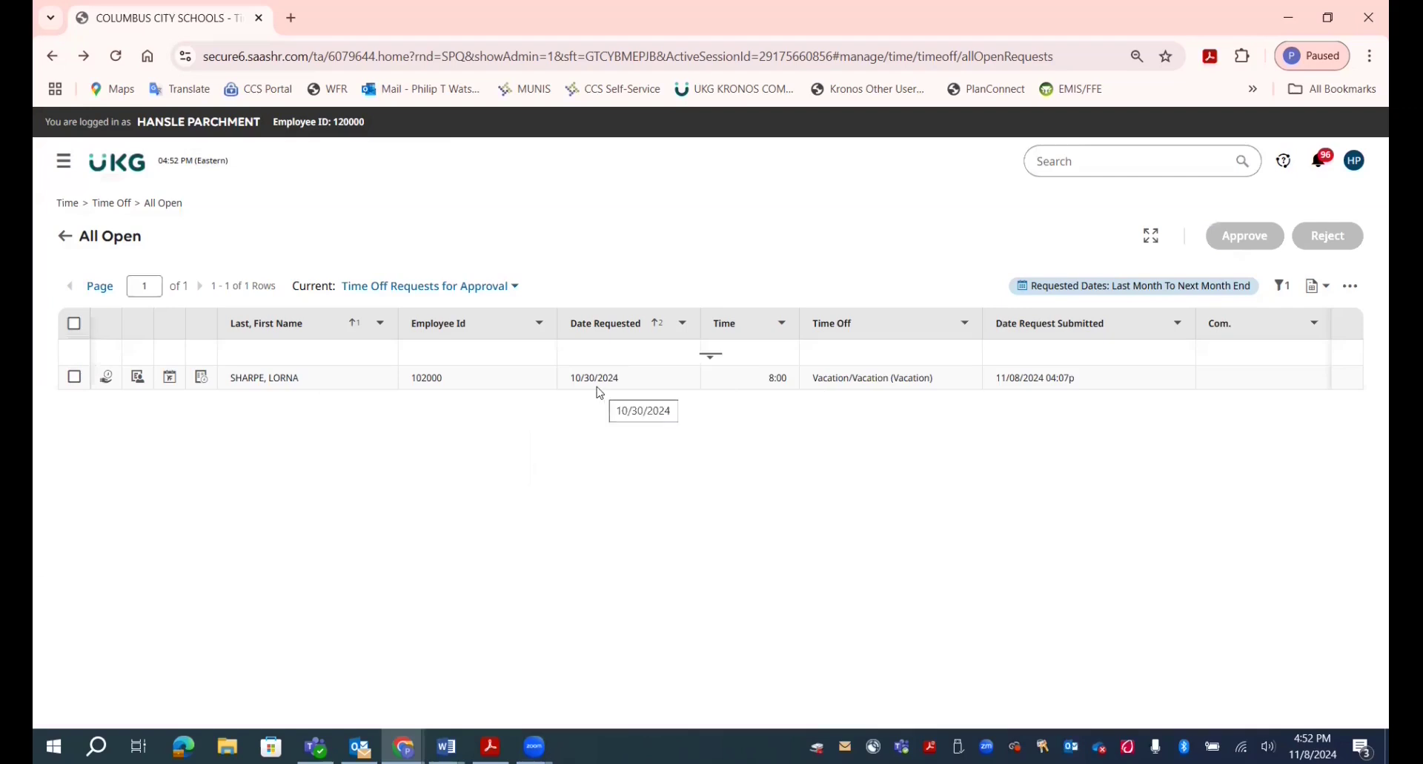
Try approving the 10/30 vacation request, then check the employee's timesheet hours for 10/30.
{"action": "left_click", "coordinate": [75, 377]}
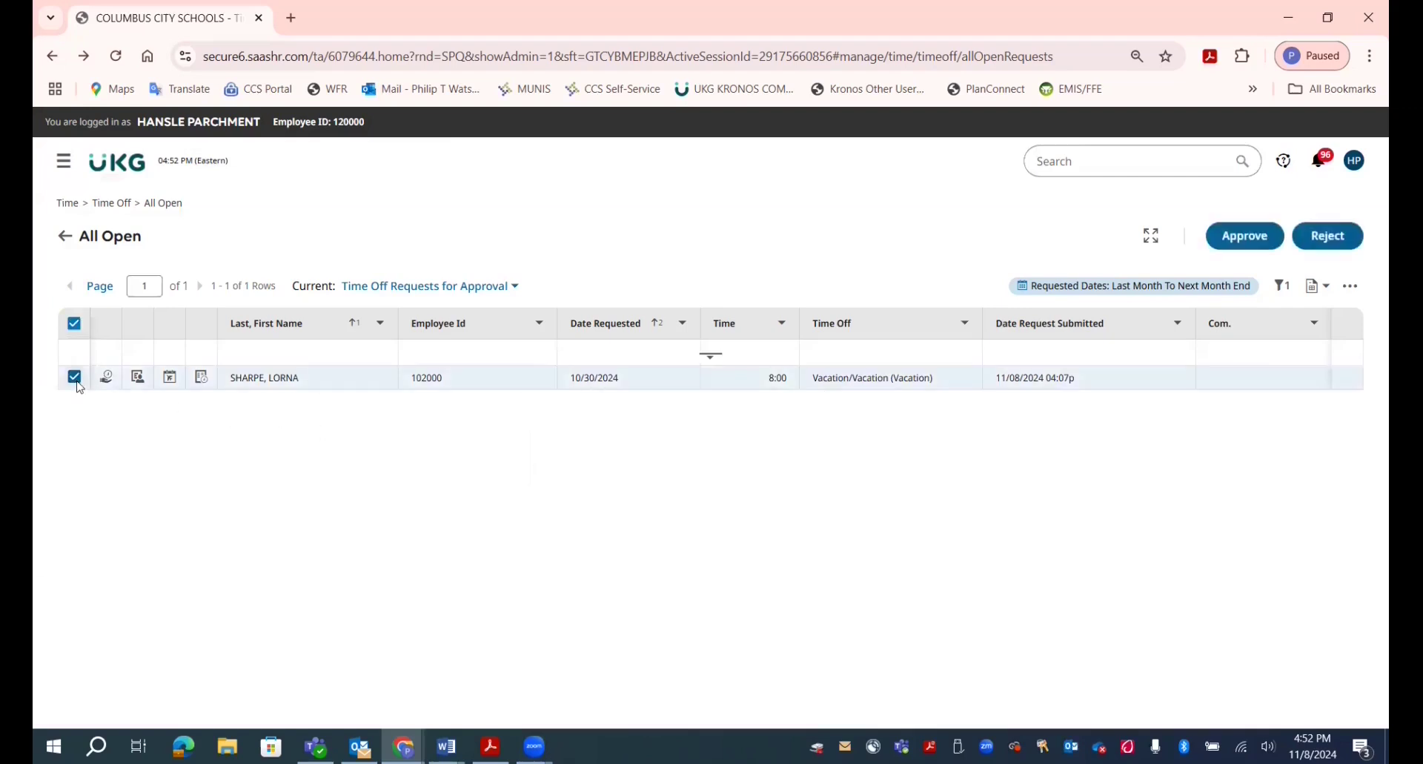
{"action": "left_click", "coordinate": [1253, 236]}
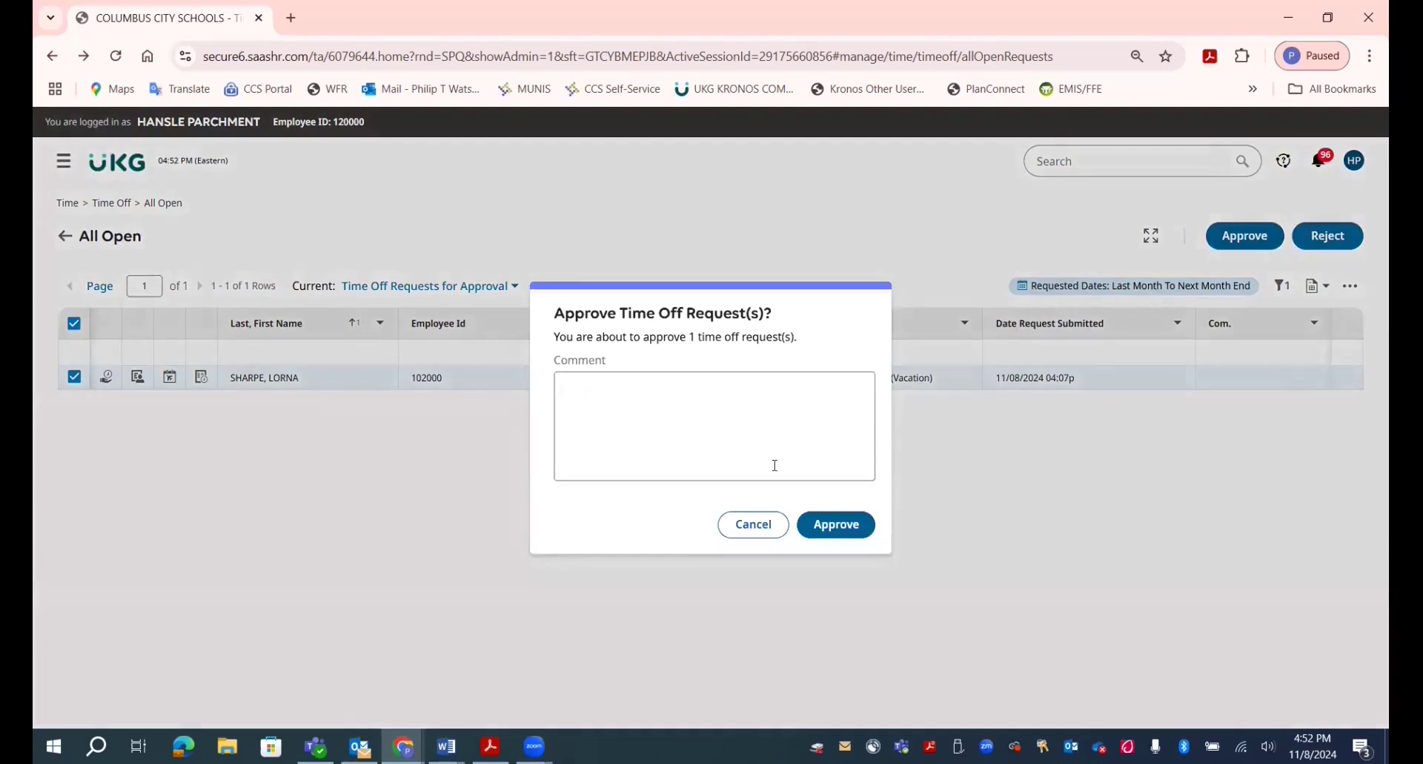
{"action": "left_click", "coordinate": [816, 524]}
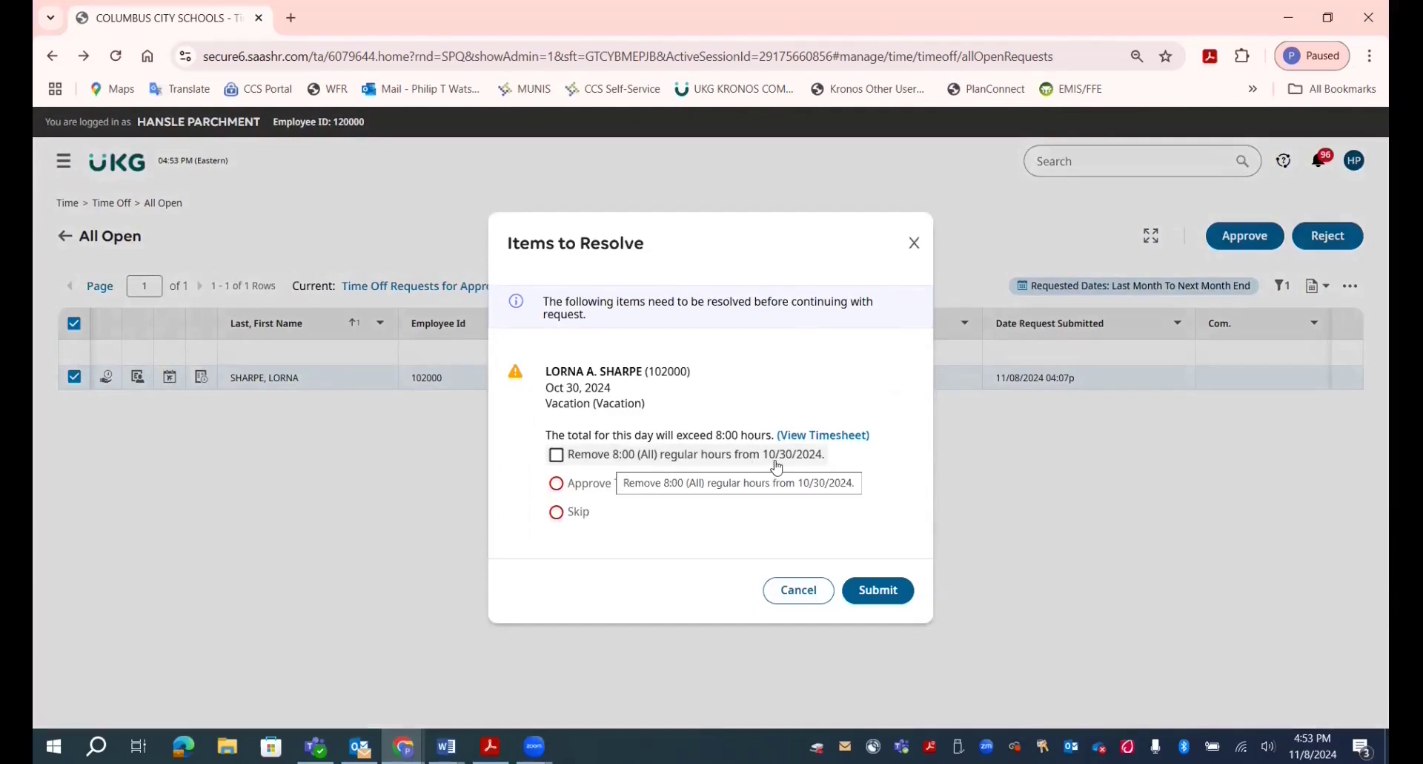
{"action": "left_click", "coordinate": [798, 590]}
{"action": "left_click", "coordinate": [200, 377]}
{"action": "scroll", "coordinate": [200, 352], "scroll_direction": "down", "scroll_amount": 5}
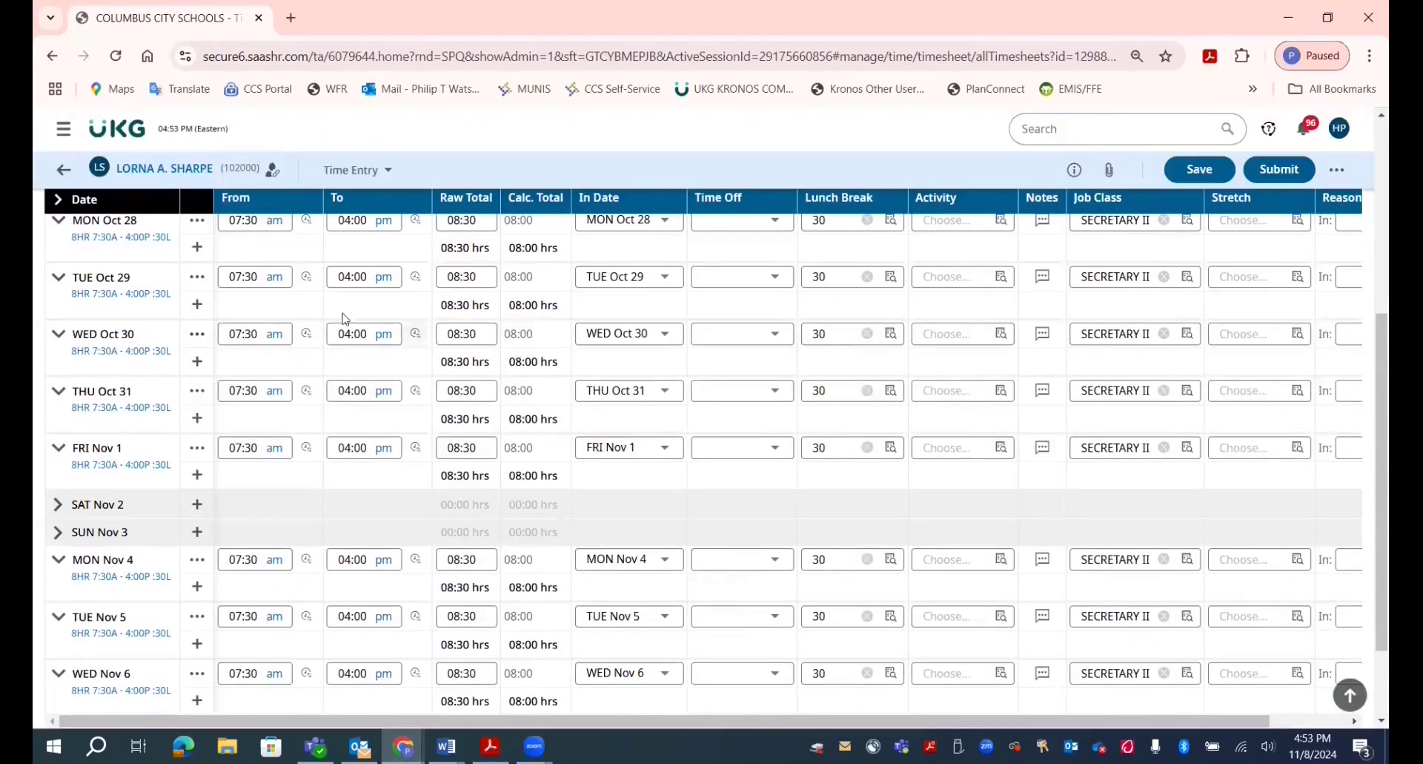
{"action": "left_click", "coordinate": [63, 170]}
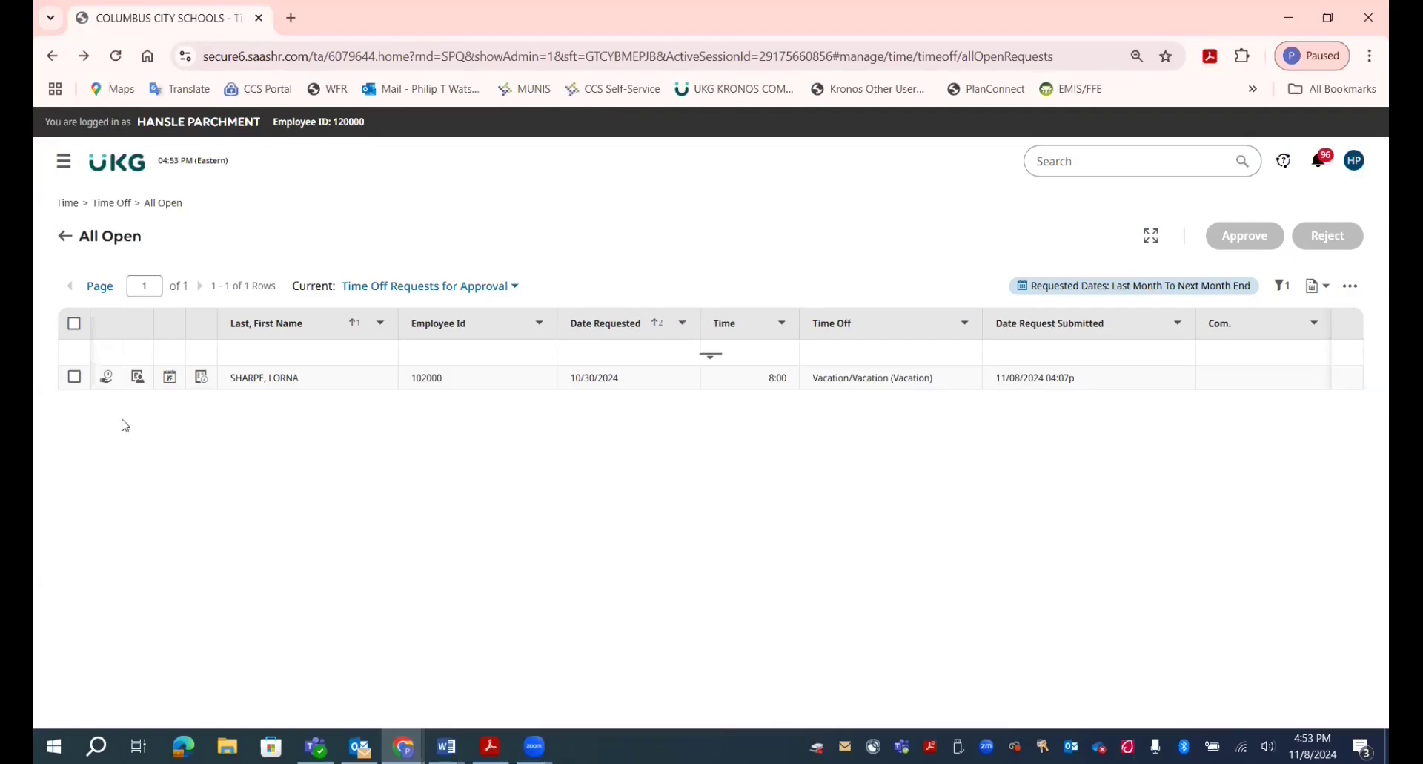
Reject the 10/30/2024 vacation request with the comment 'worked that day'.
{"action": "left_click", "coordinate": [74, 377]}
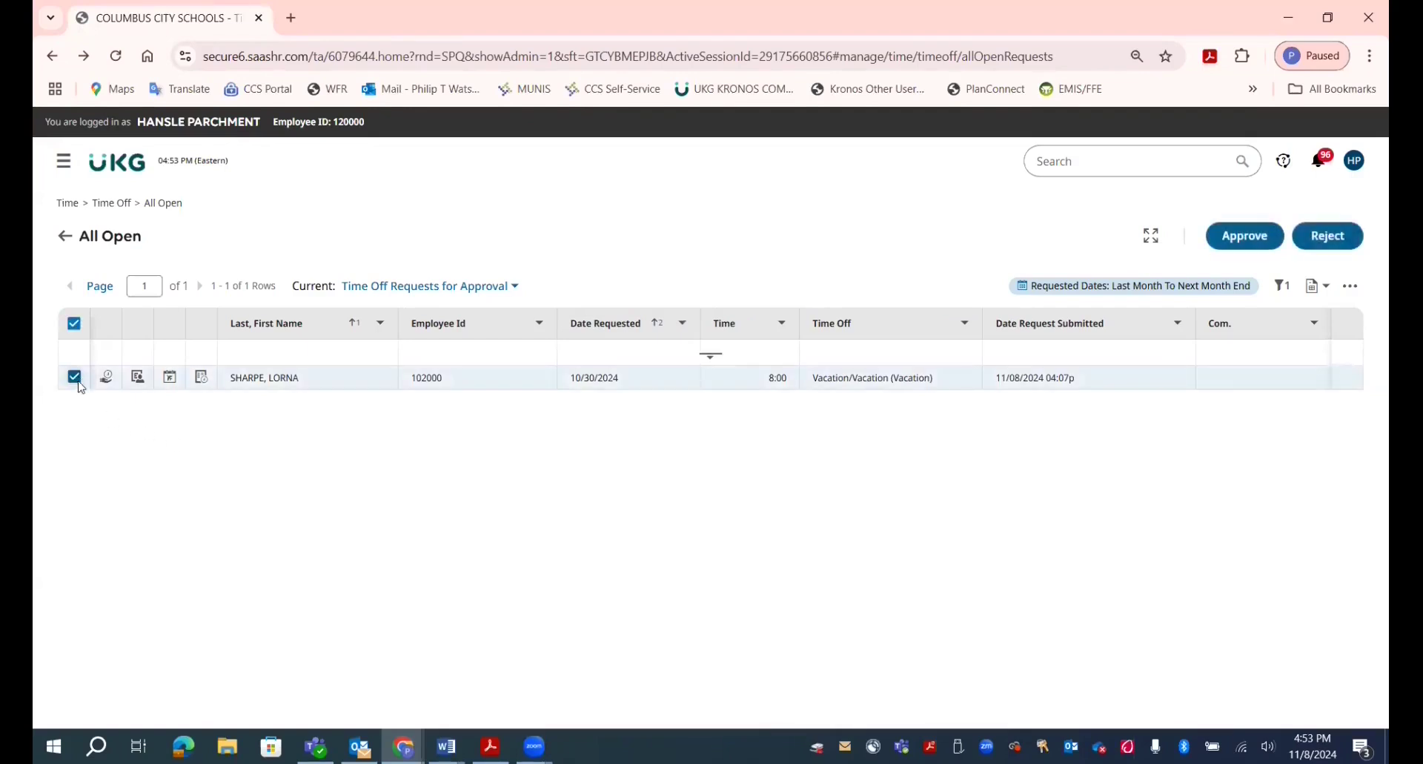
{"action": "left_click", "coordinate": [1327, 236]}
{"action": "left_click", "coordinate": [782, 434]}
{"action": "type", "text": "worked that day"}
{"action": "left_click", "coordinate": [879, 539]}
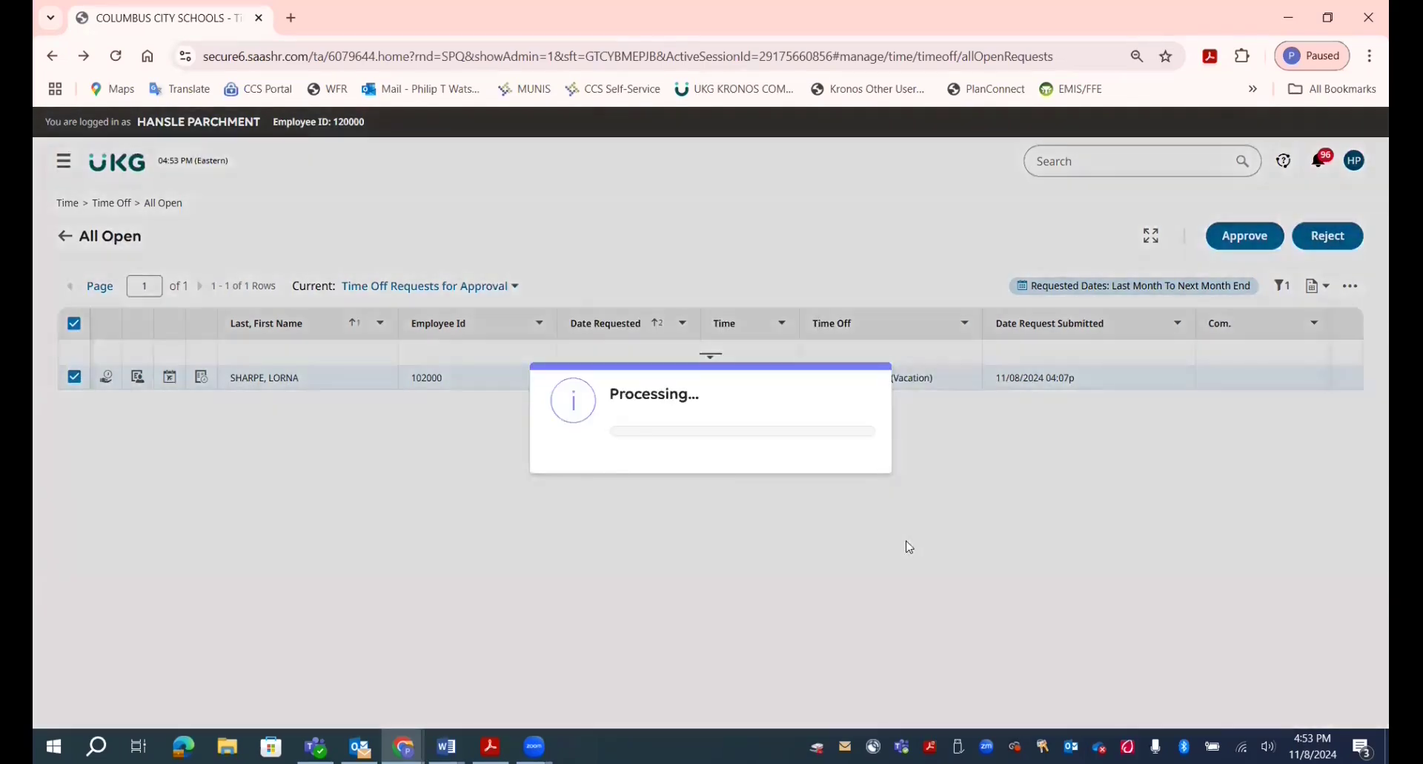
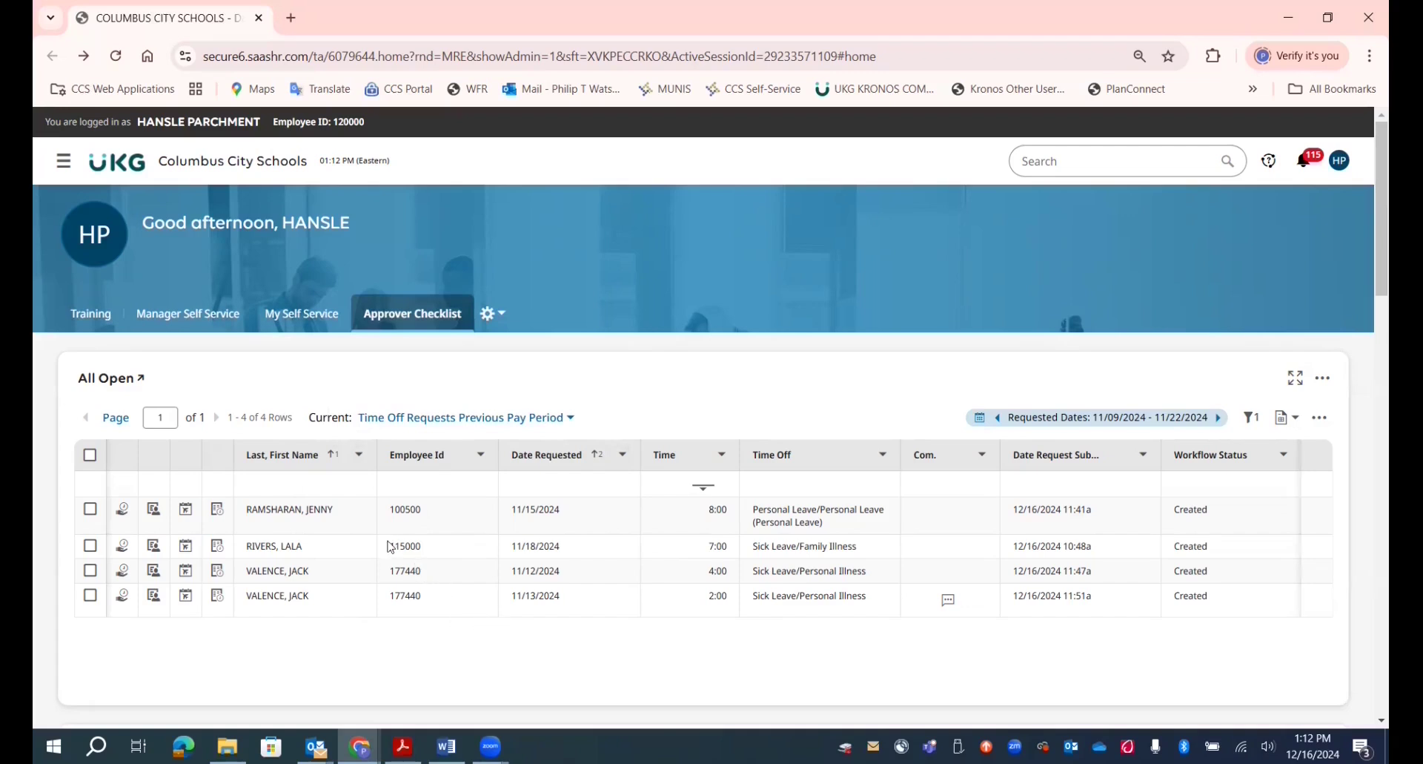
Approve all four open time-off requests, skipping the 11/12 and 11/13 hours conflicts.
{"action": "left_click", "coordinate": [112, 382]}
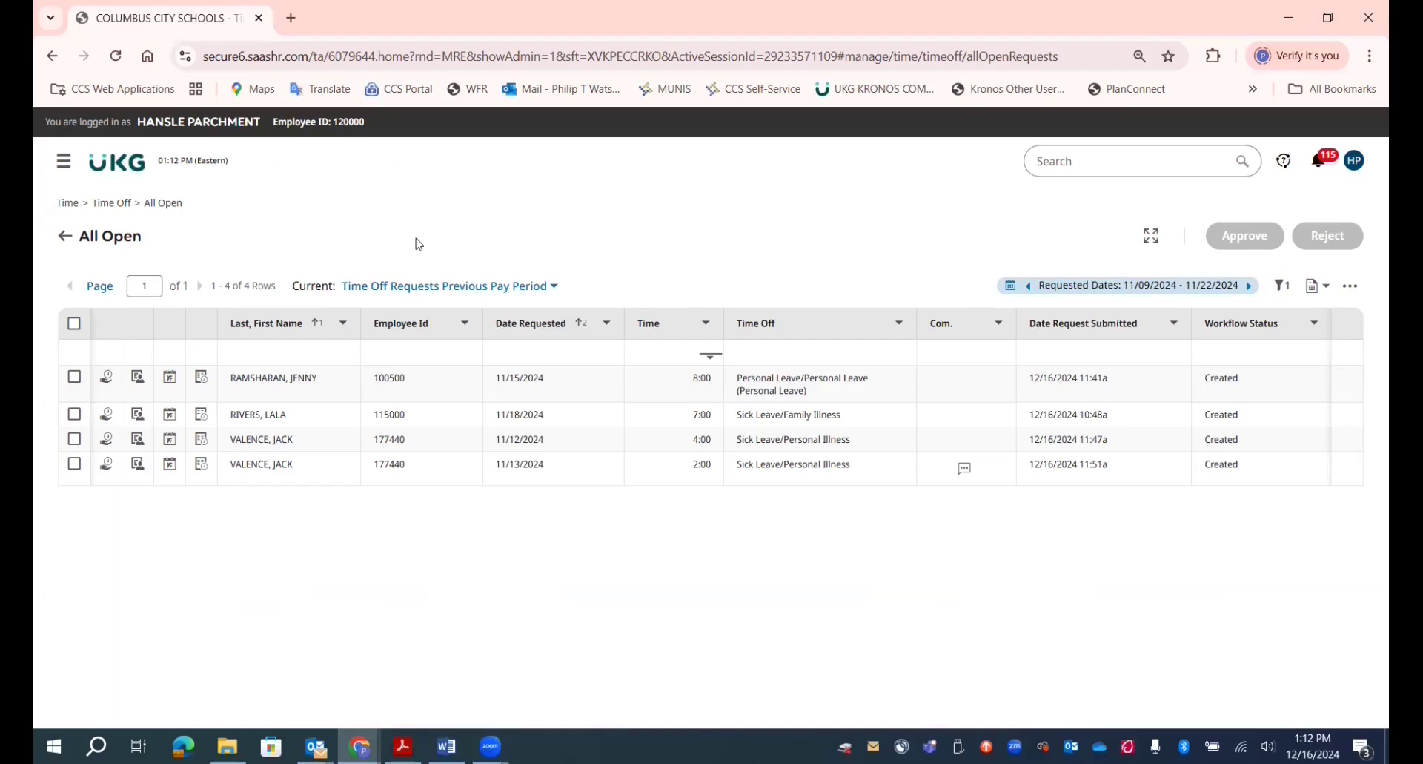
{"action": "left_click", "coordinate": [74, 325]}
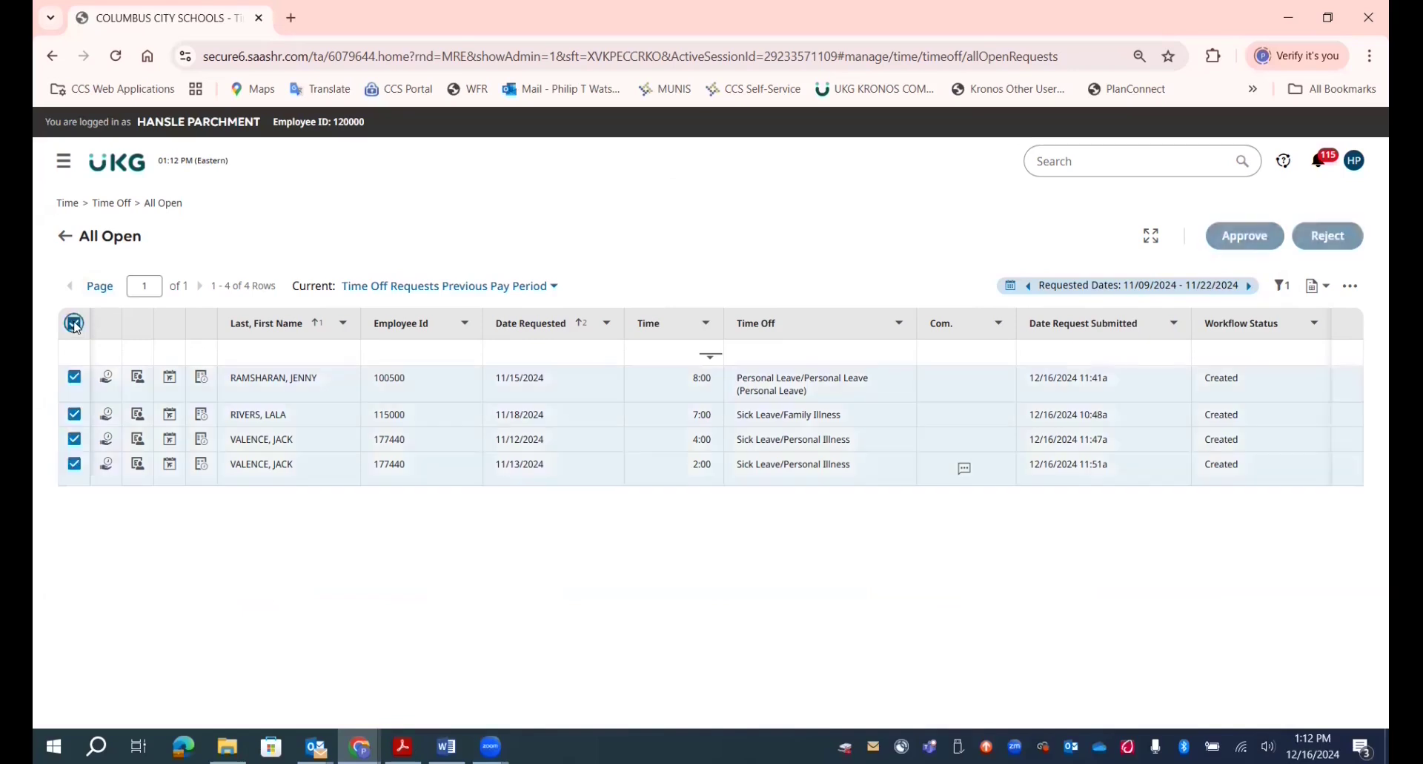
{"action": "left_click", "coordinate": [1251, 237]}
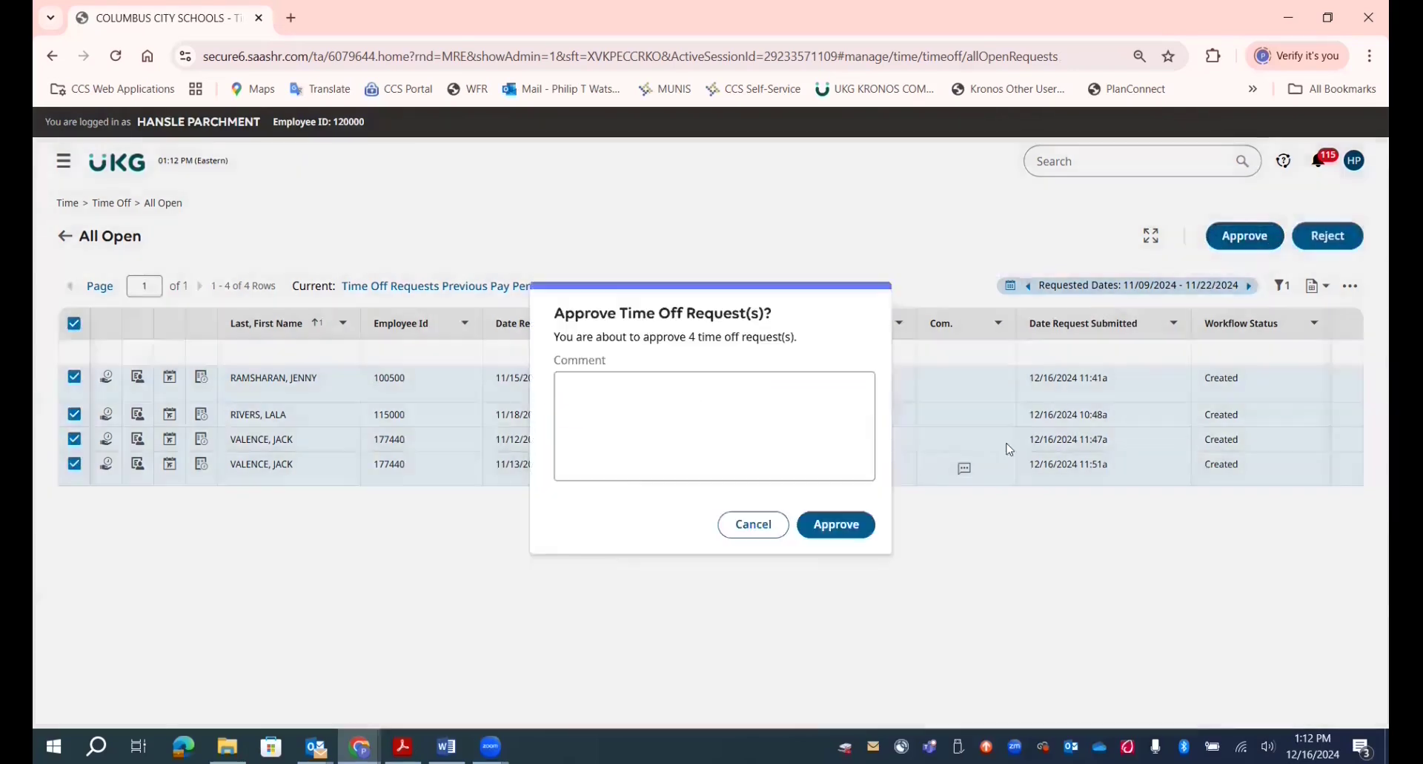
{"action": "left_click", "coordinate": [830, 519]}
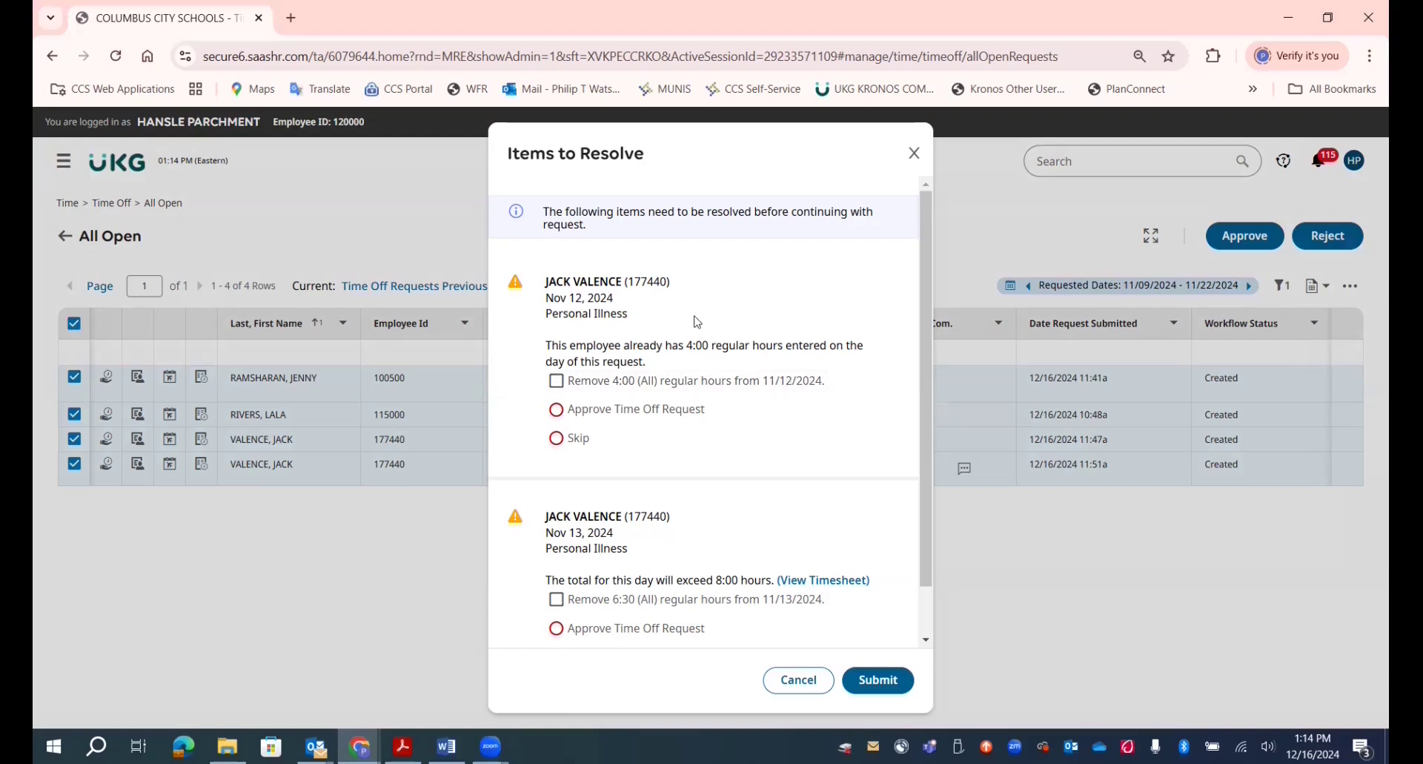
{"action": "left_click", "coordinate": [572, 445]}
{"action": "scroll", "coordinate": [585, 604], "scroll_direction": "down", "scroll_amount": 1}
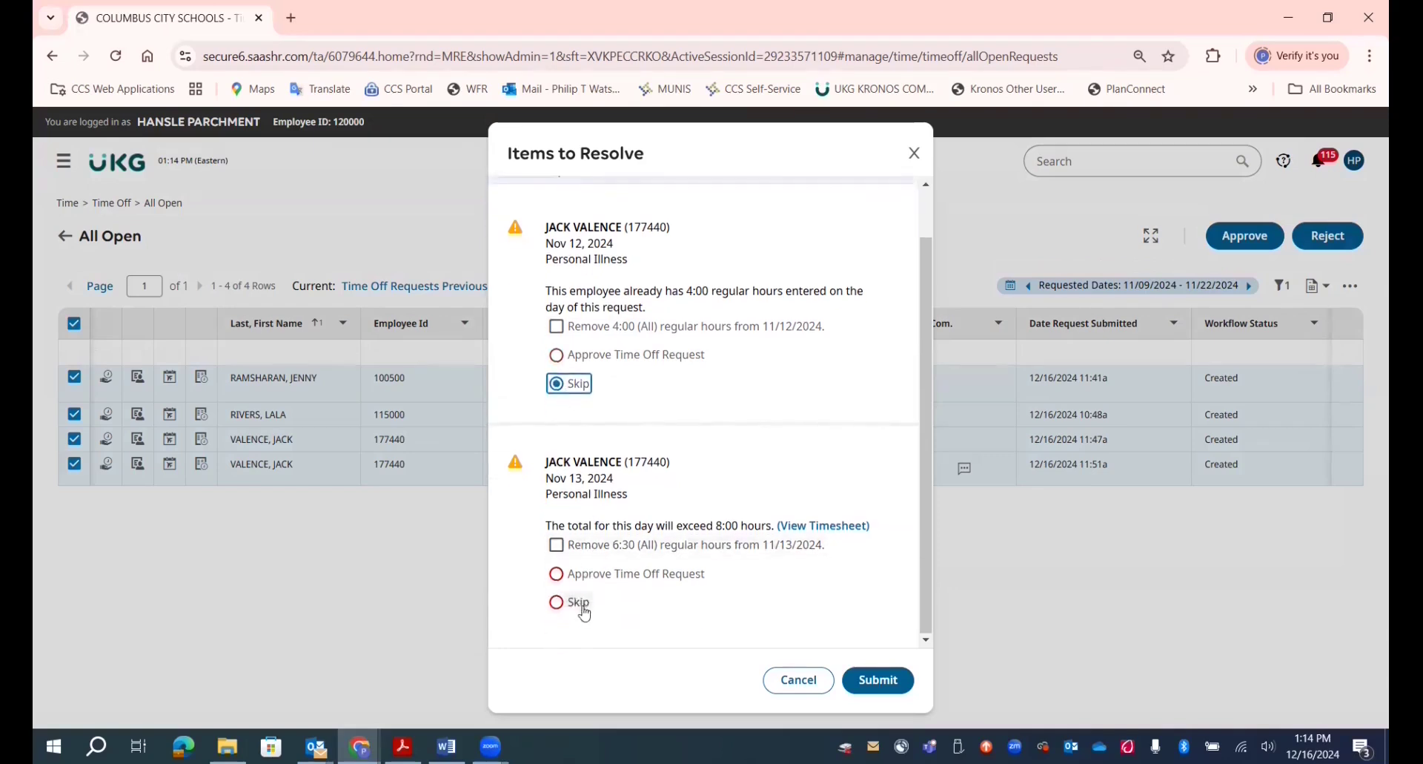
{"action": "left_click", "coordinate": [573, 609]}
{"action": "left_click", "coordinate": [861, 680]}
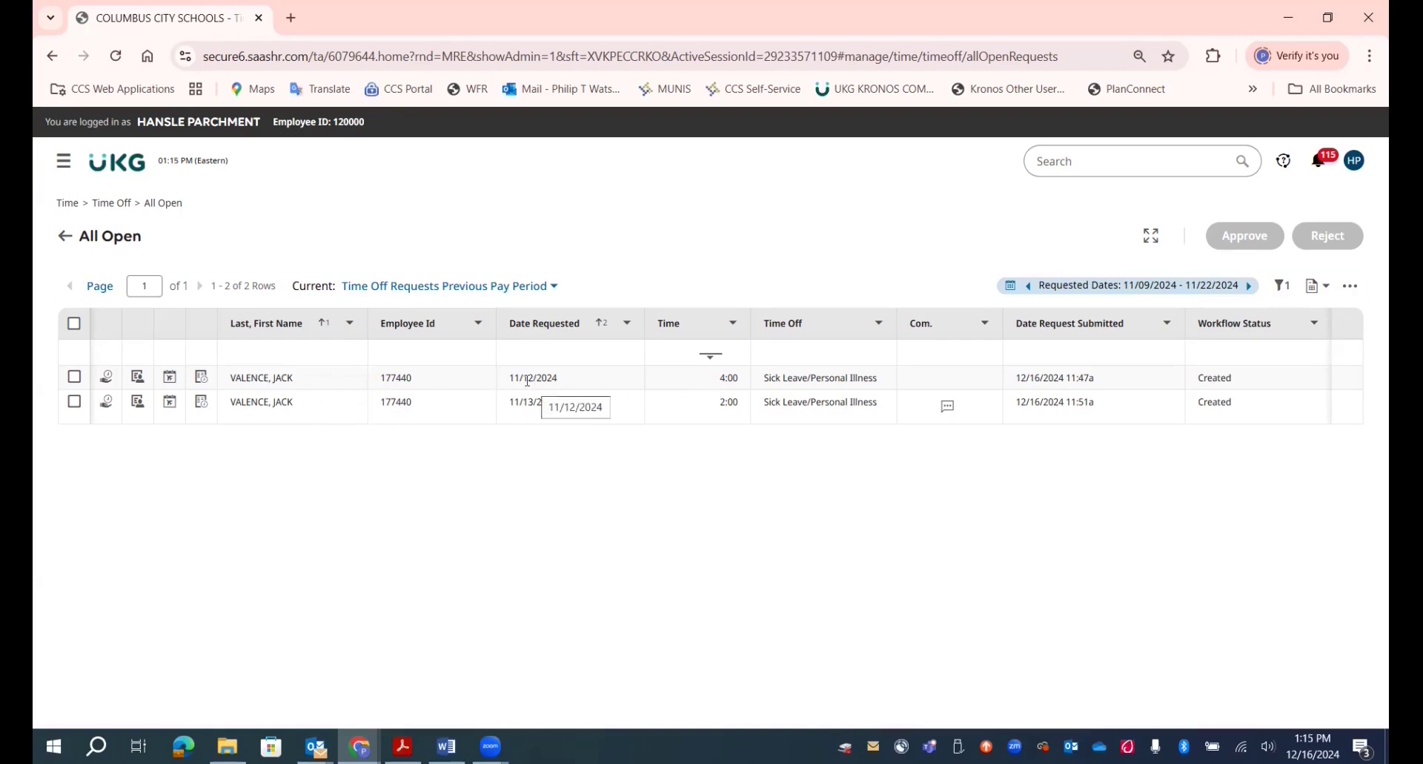
Check the employee's timesheet, then approve the 11/12 sick leave request with 'Approve Time Off Request'.
{"action": "left_click", "coordinate": [201, 376]}
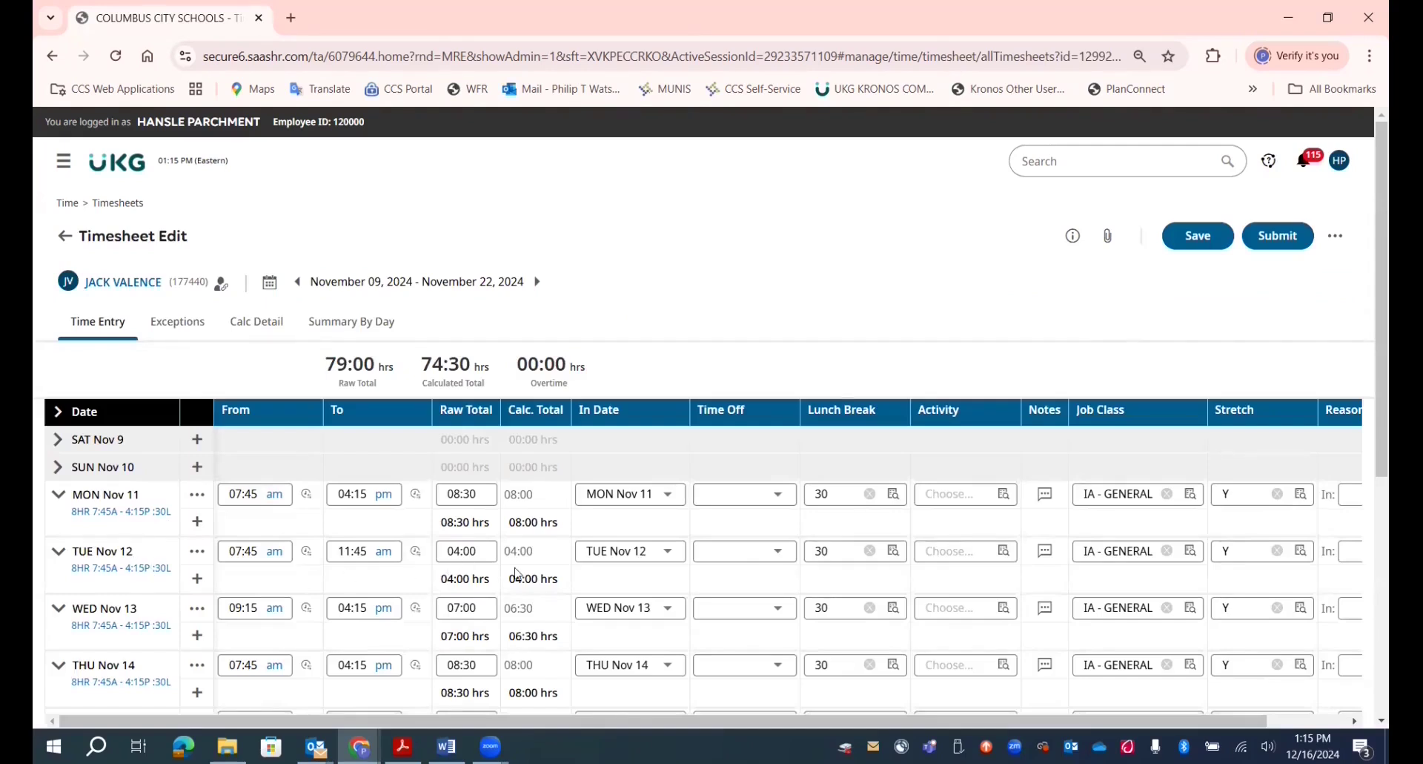
{"action": "left_click", "coordinate": [65, 236]}
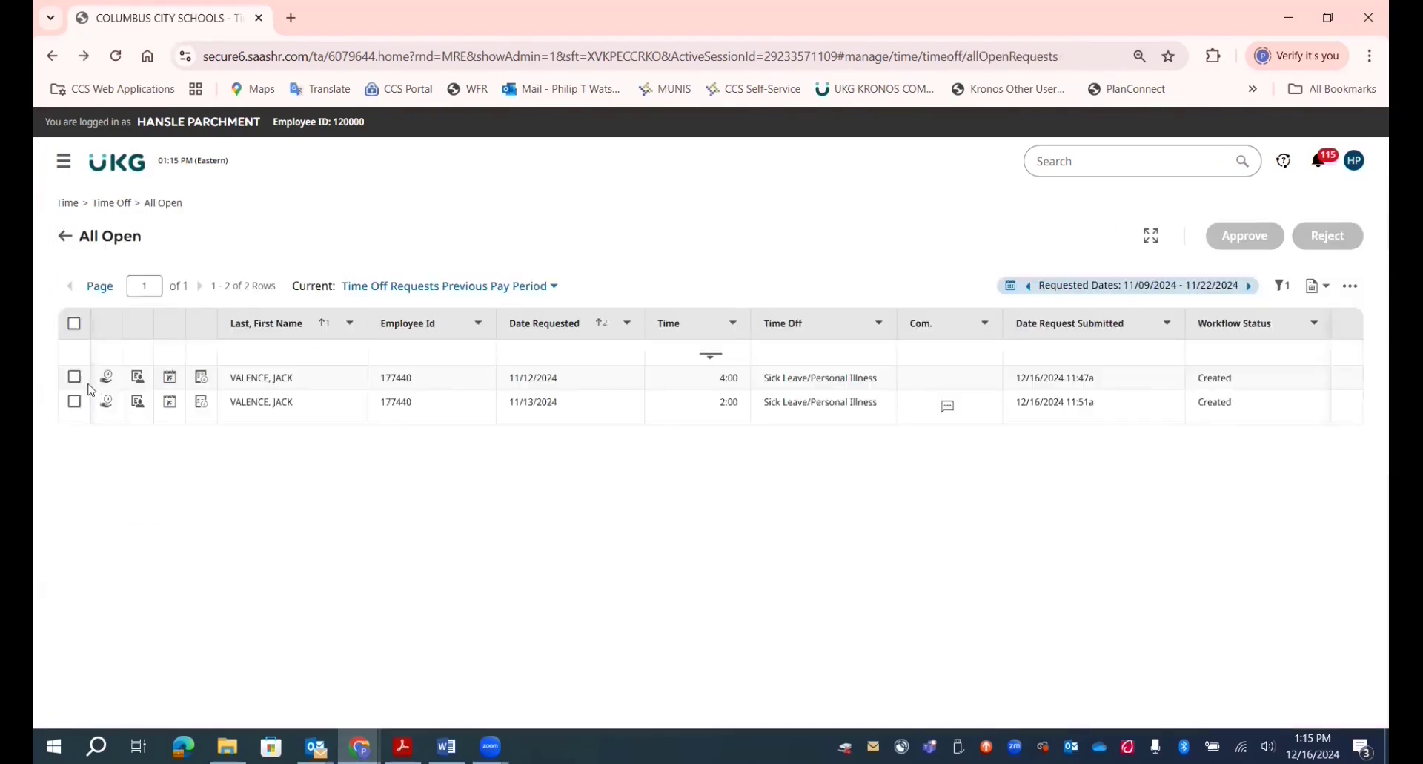
{"action": "left_click", "coordinate": [74, 376]}
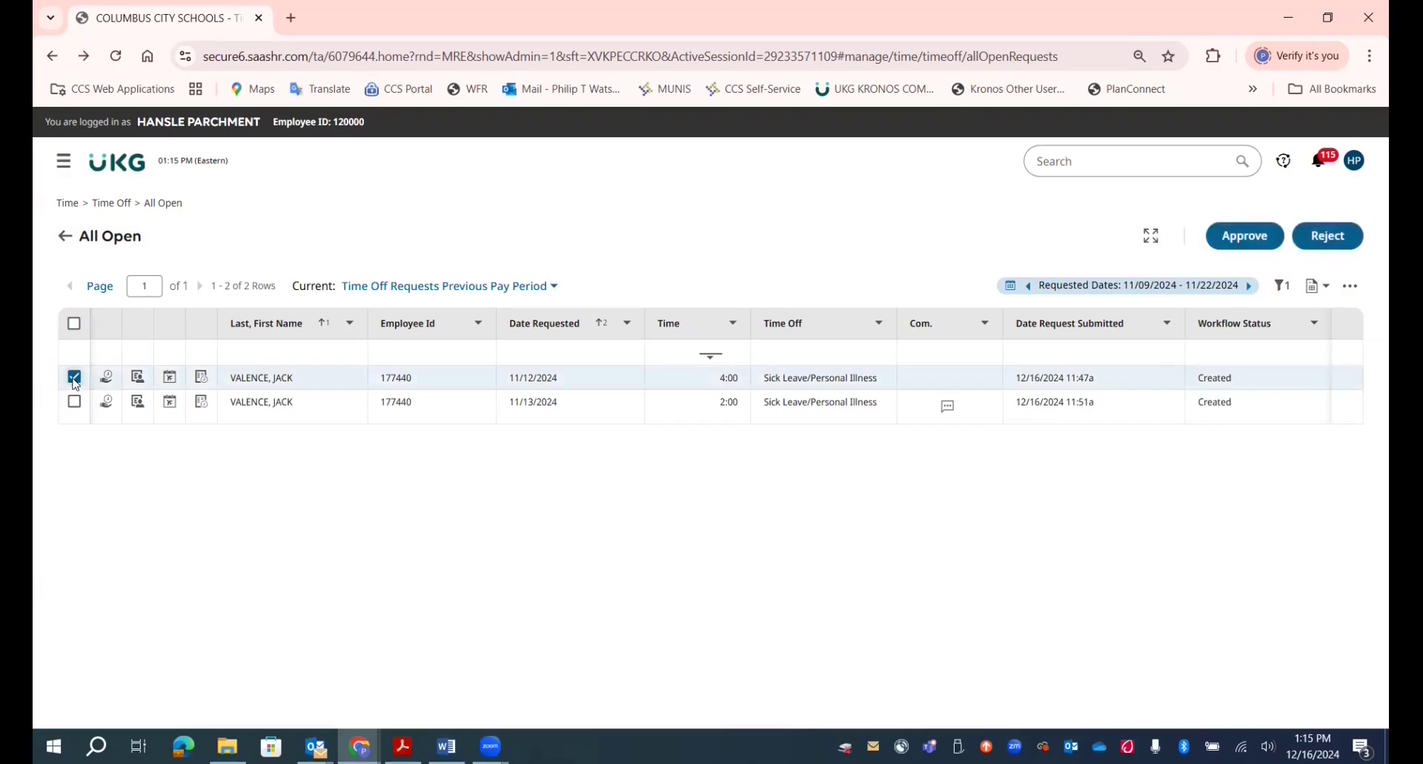
{"action": "left_click", "coordinate": [1259, 236]}
{"action": "left_click", "coordinate": [832, 522]}
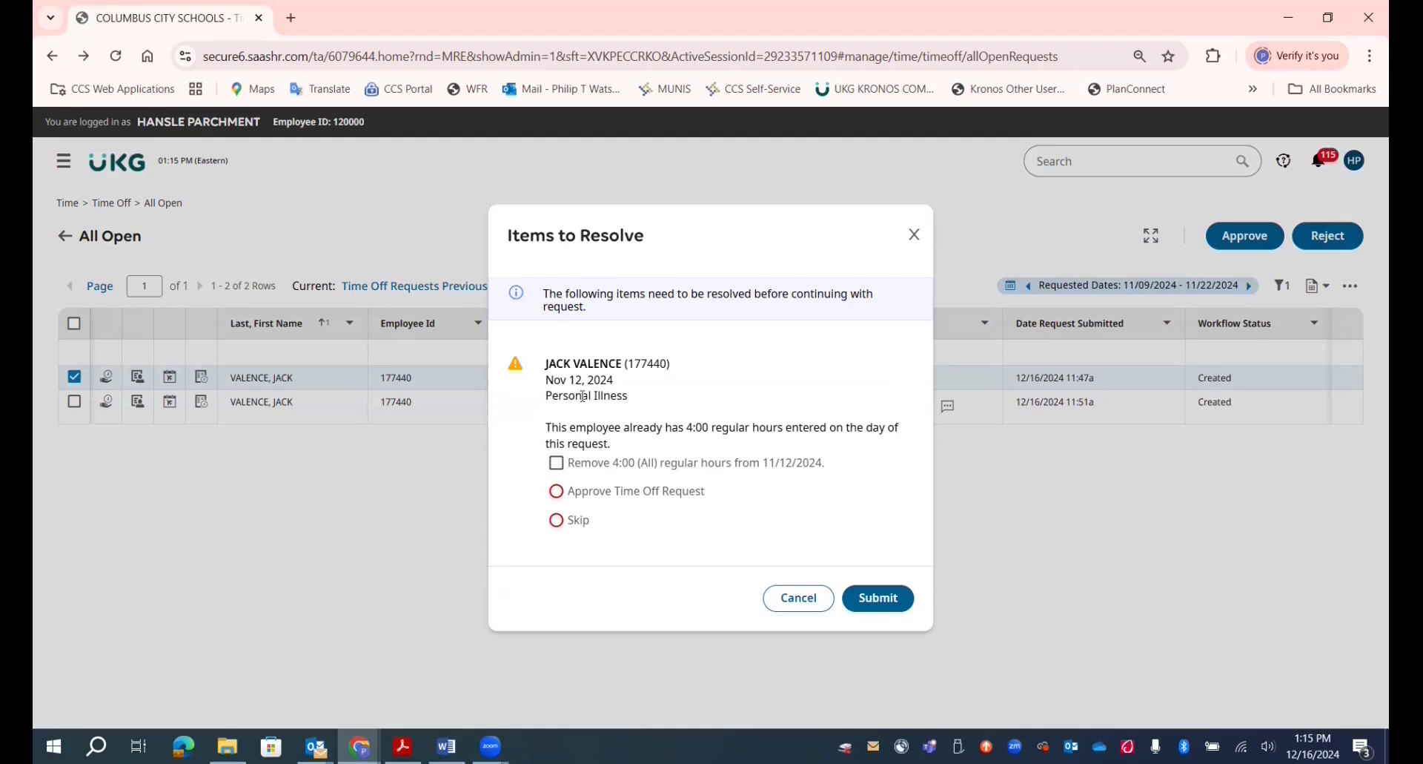
{"action": "left_click", "coordinate": [556, 491]}
{"action": "left_click", "coordinate": [868, 598]}
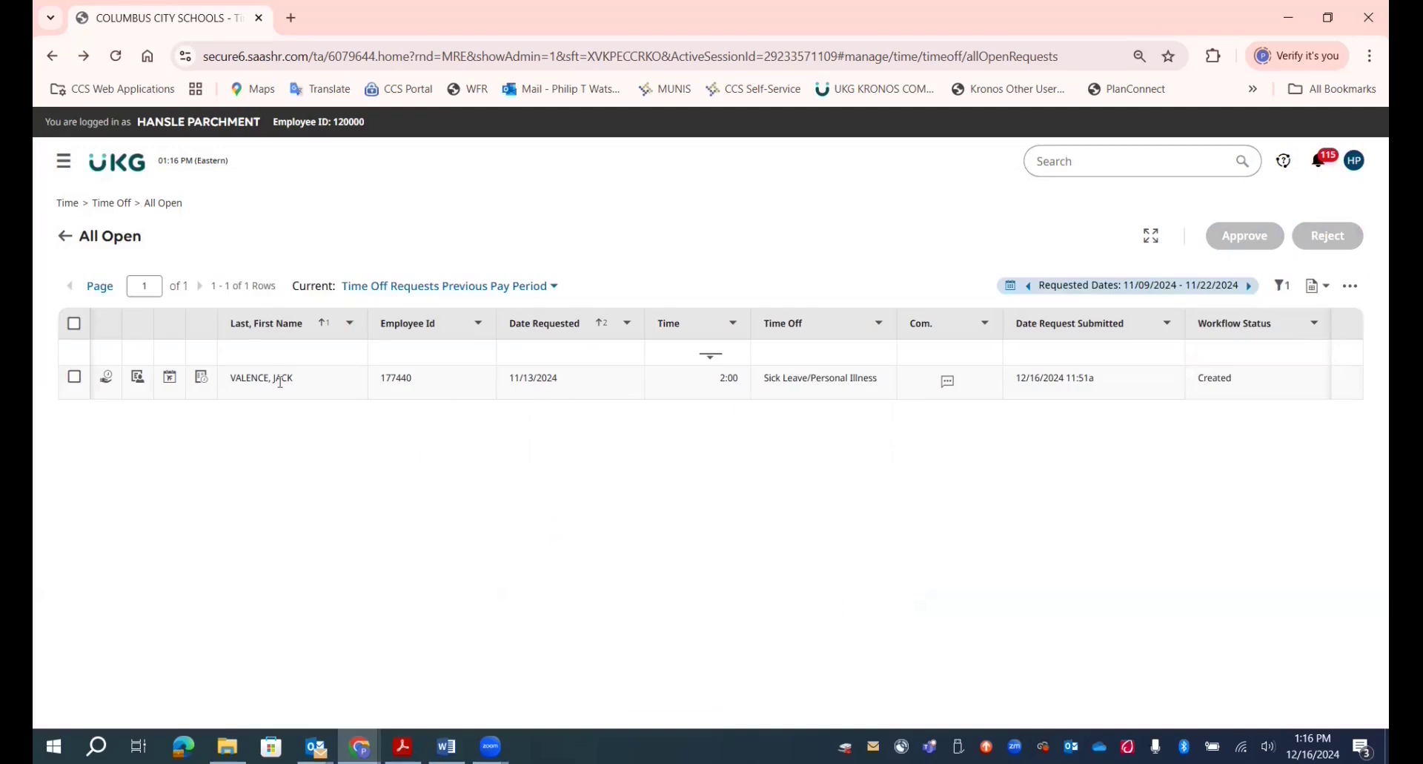
Review the 11/13 request's comment and the employee's timesheet hours for 11/13.
{"action": "left_click", "coordinate": [948, 382]}
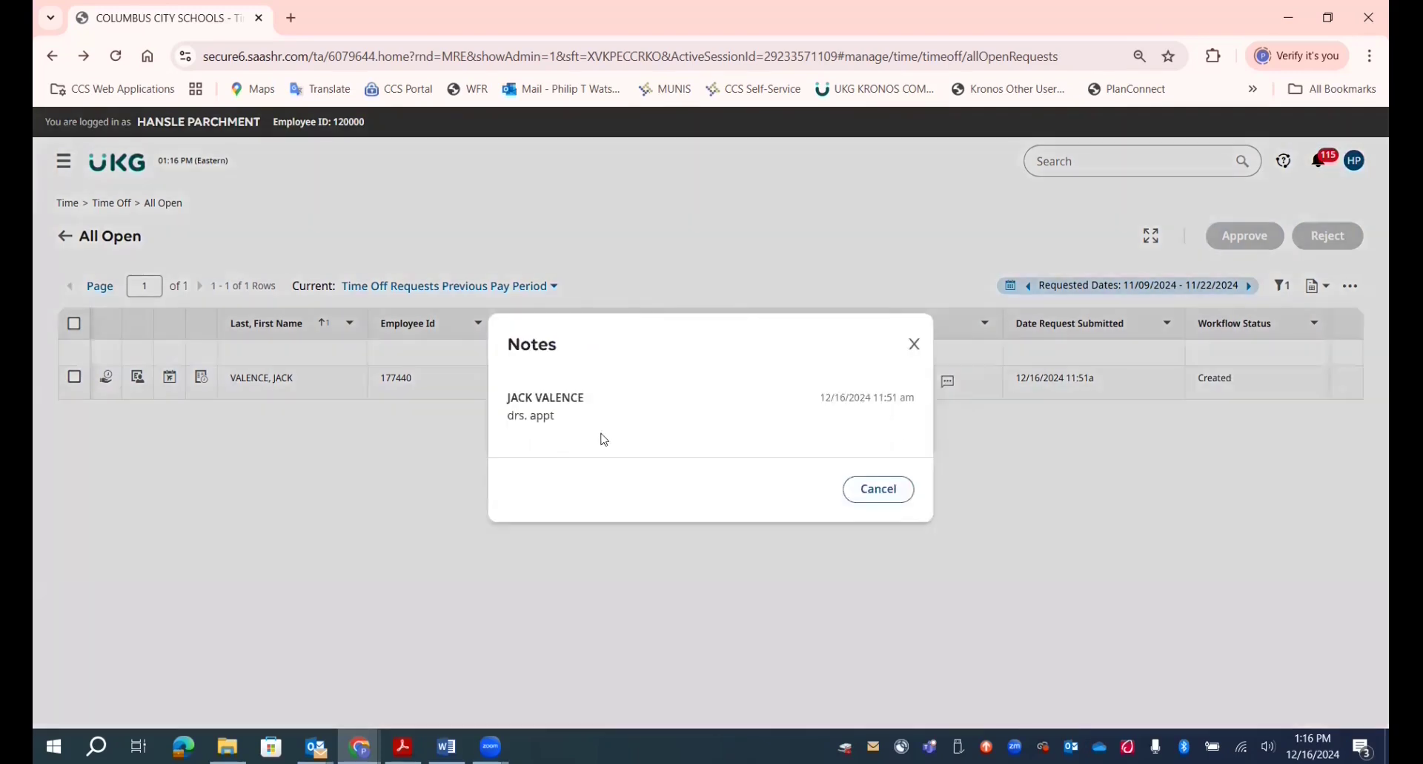
{"action": "left_click", "coordinate": [911, 345]}
{"action": "left_click", "coordinate": [200, 377]}
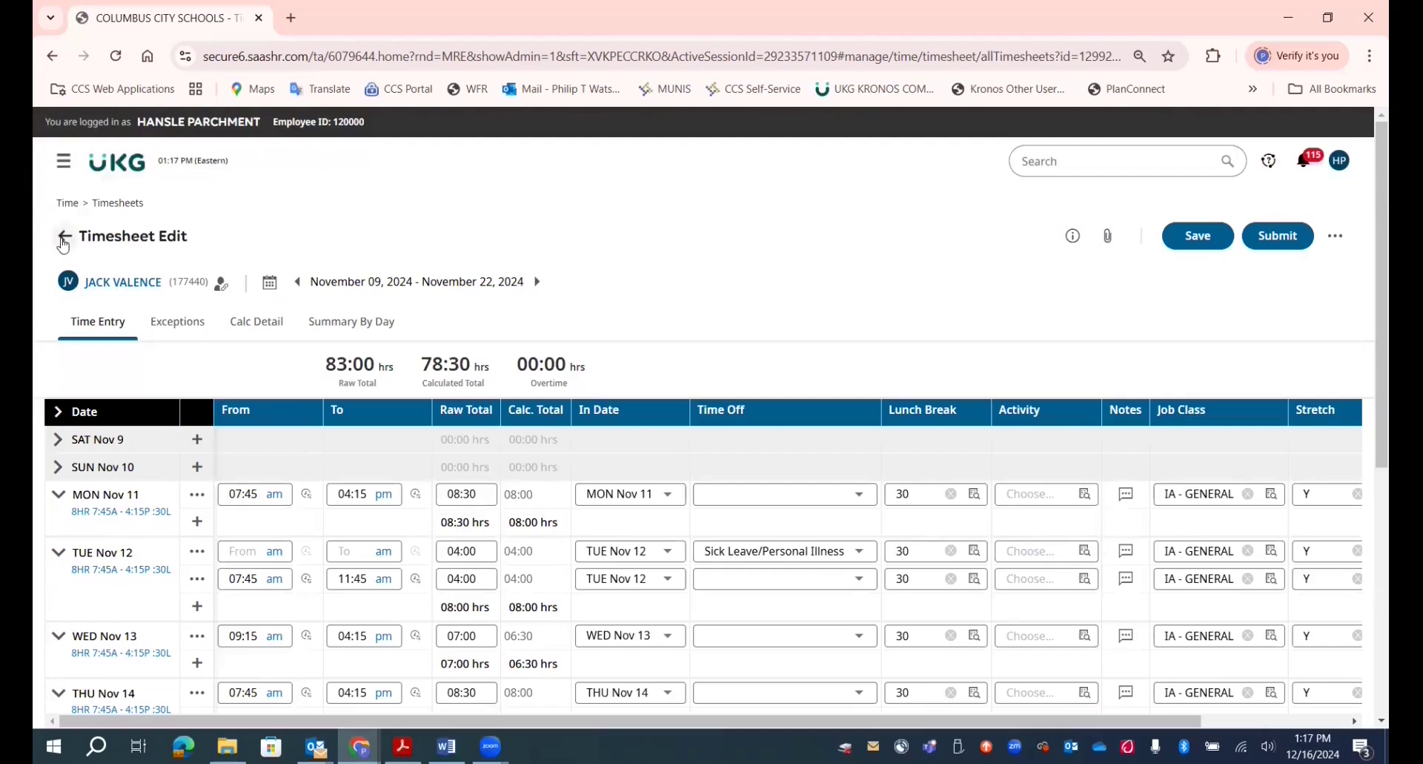
{"action": "left_click", "coordinate": [63, 237]}
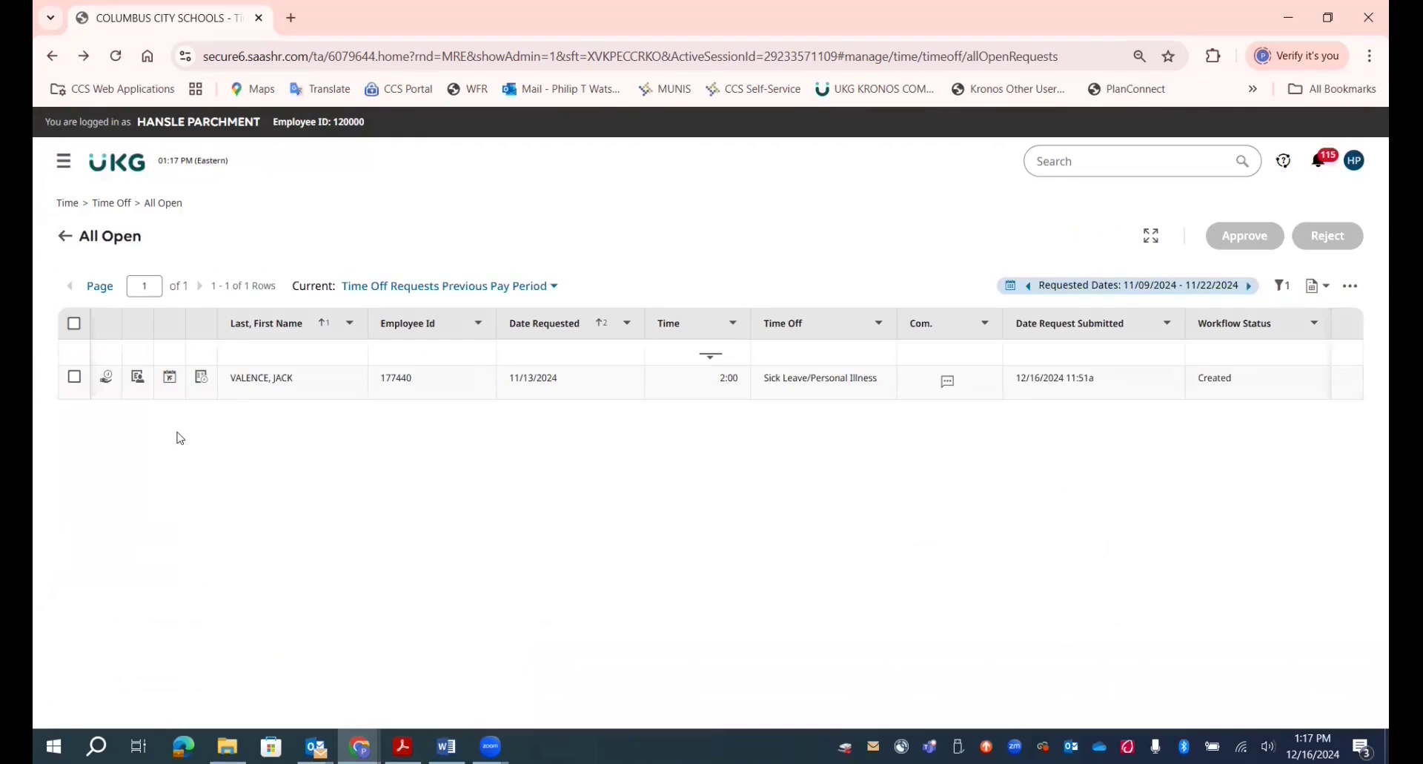
Modify the 11/13 request's total hours from 02:00 to 1.5 (01:30).
{"action": "left_click", "coordinate": [171, 378]}
{"action": "left_click_drag", "start_coordinate": [755, 456], "coordinate": [717, 466]}
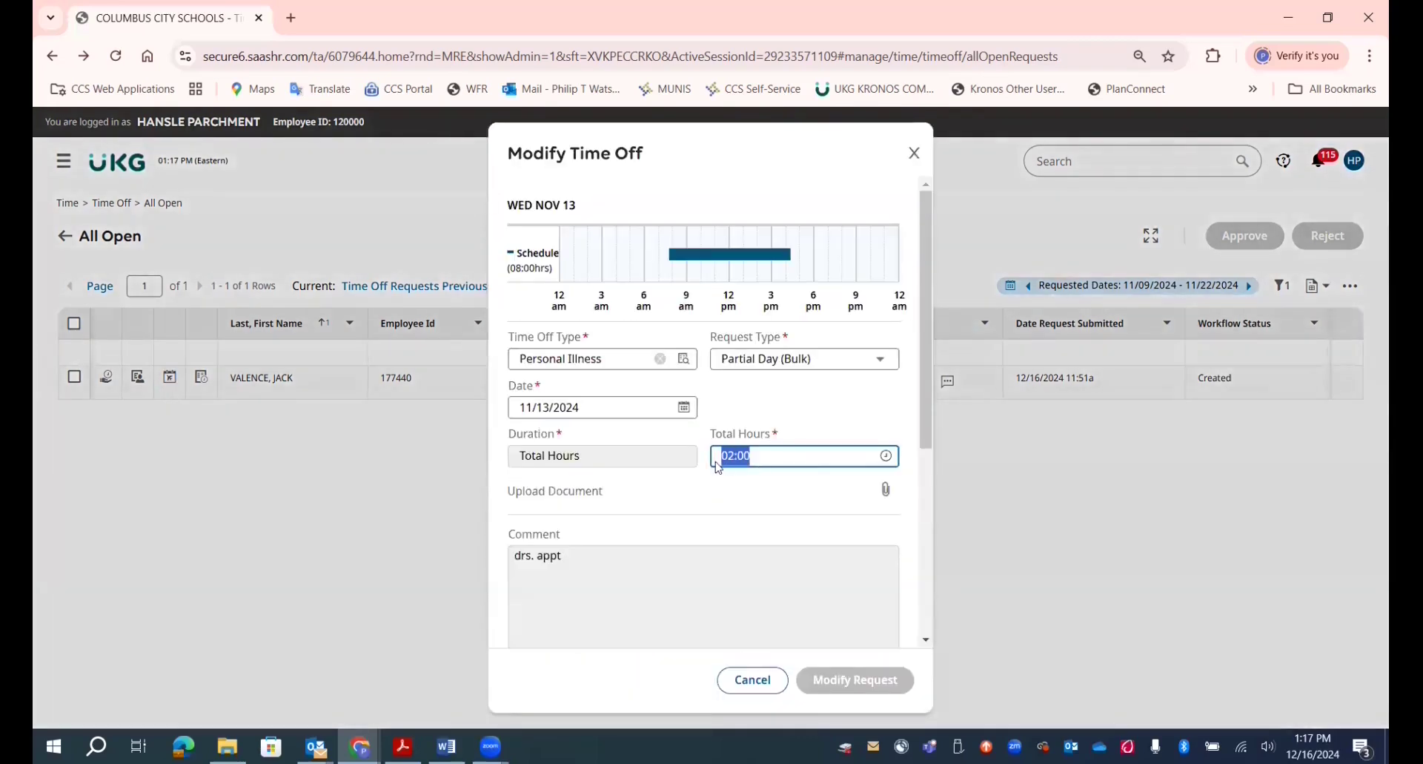
{"action": "type", "text": "1.5"}
{"action": "key", "text": "Tab"}
{"action": "left_click", "coordinate": [853, 679]}
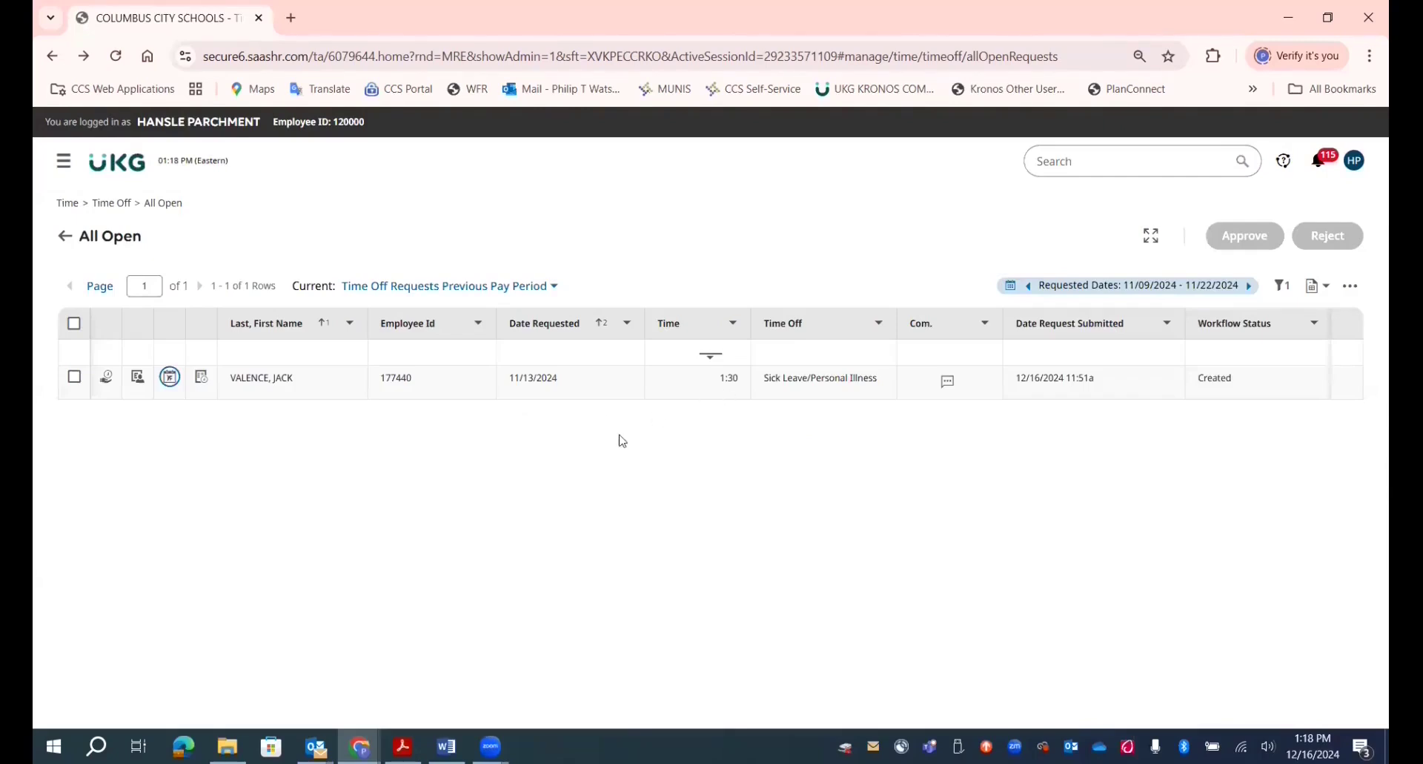
Approve the 11/13 Personal Illness request with 'Approve Time Off Request' and return home.
{"action": "left_click", "coordinate": [76, 380]}
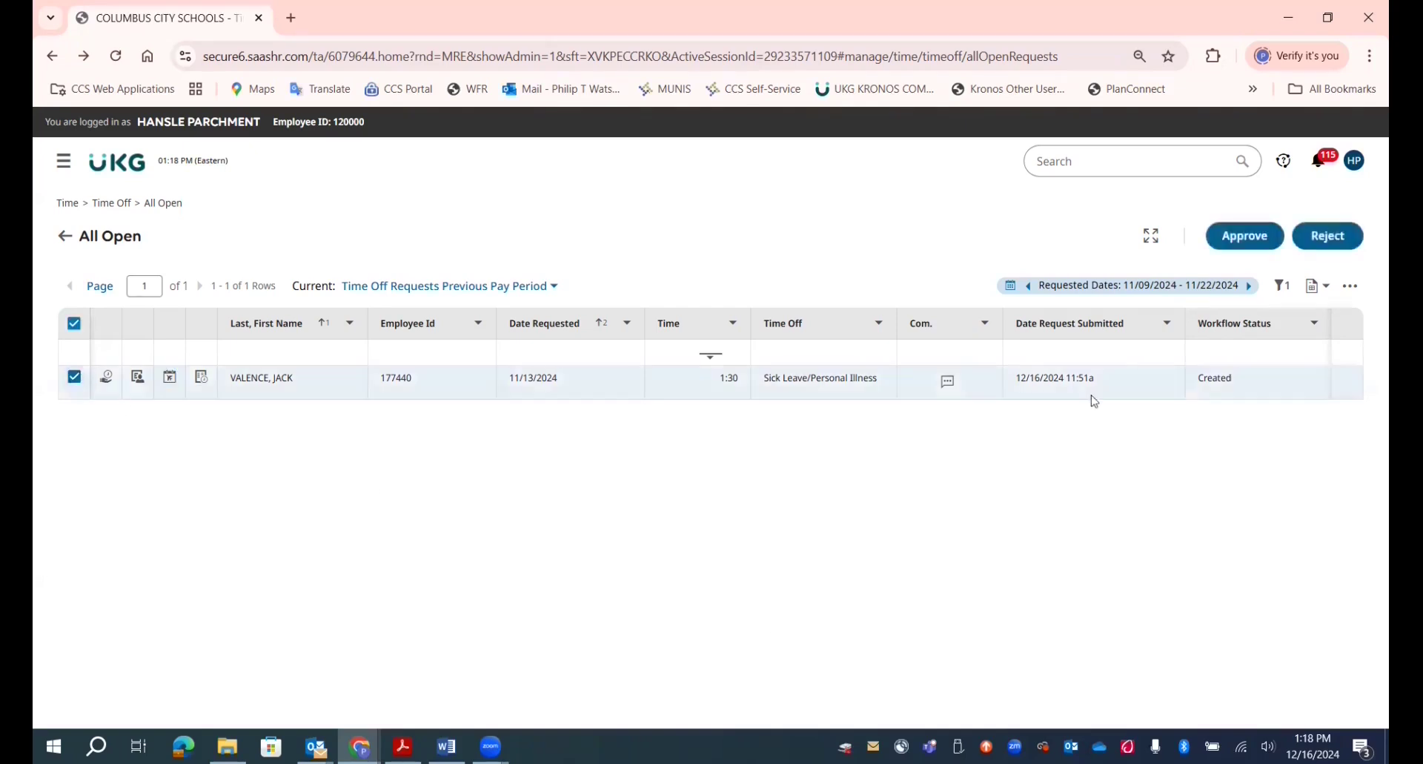
{"action": "left_click", "coordinate": [1245, 235]}
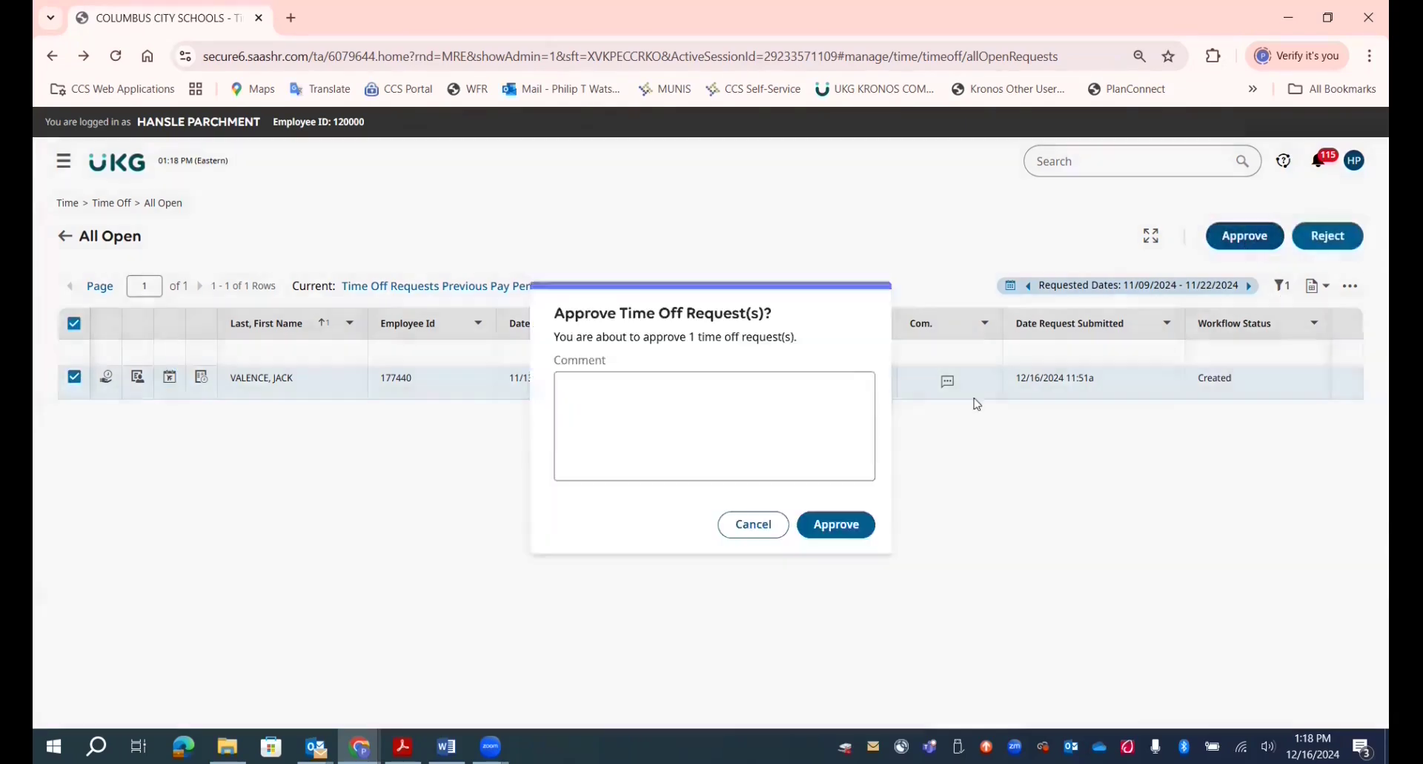
{"action": "left_click", "coordinate": [834, 522]}
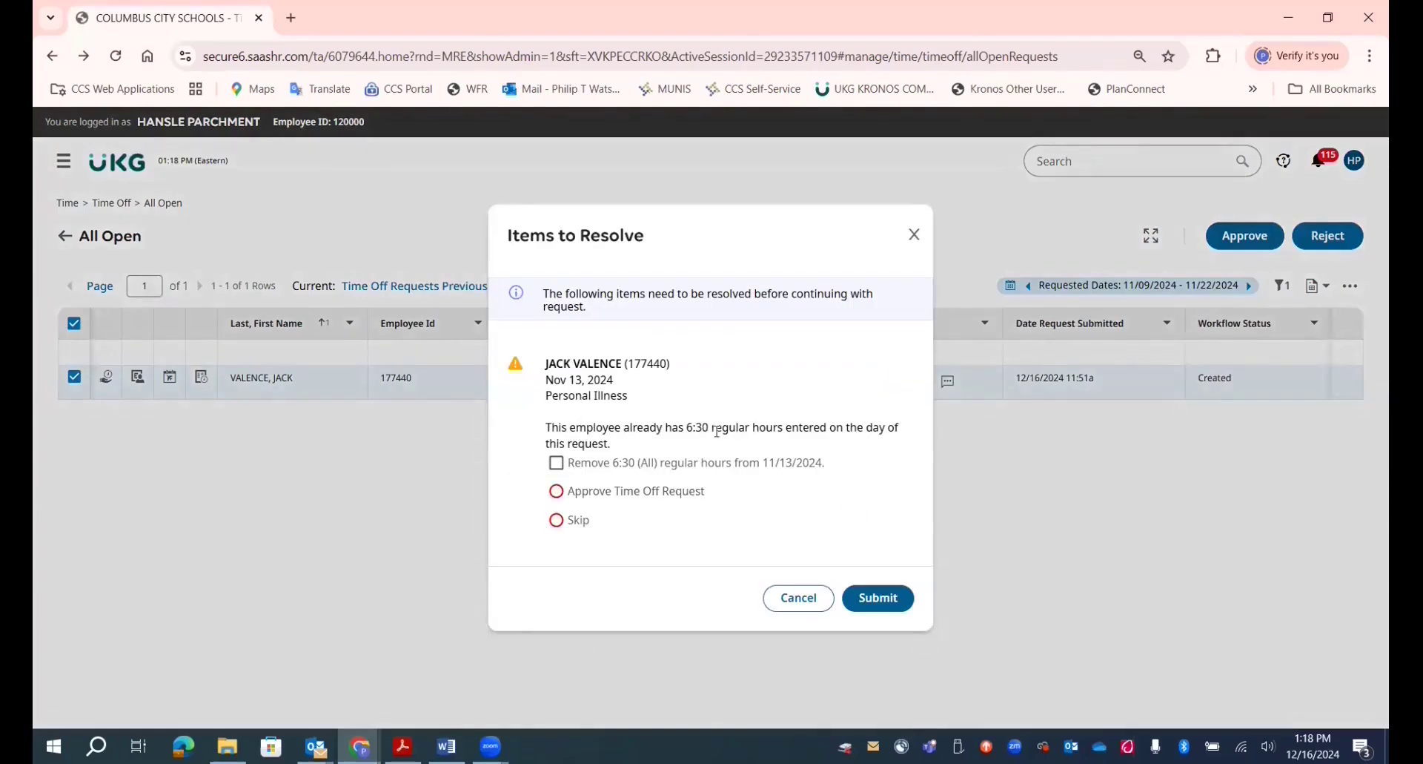
{"action": "left_click", "coordinate": [557, 491]}
{"action": "left_click", "coordinate": [881, 604]}
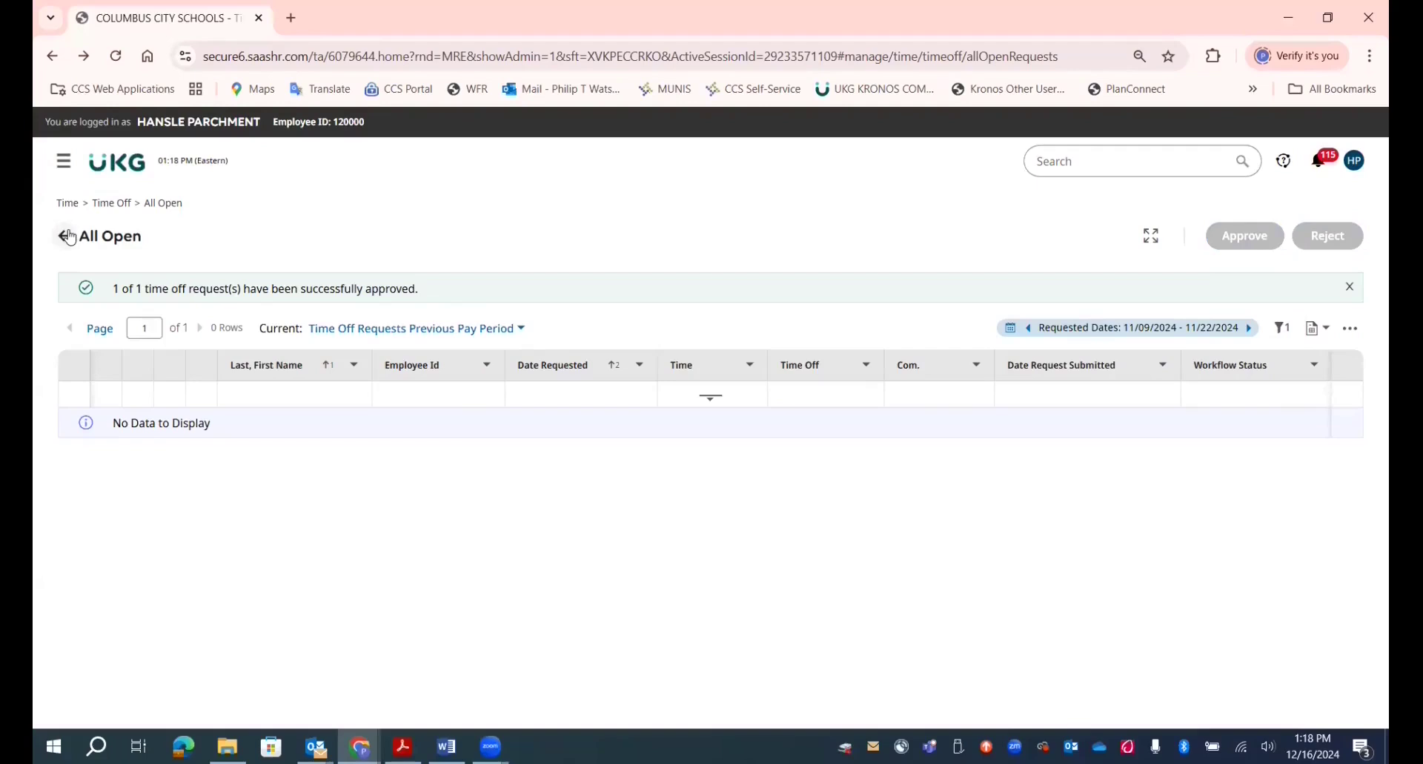
{"action": "left_click", "coordinate": [66, 236]}
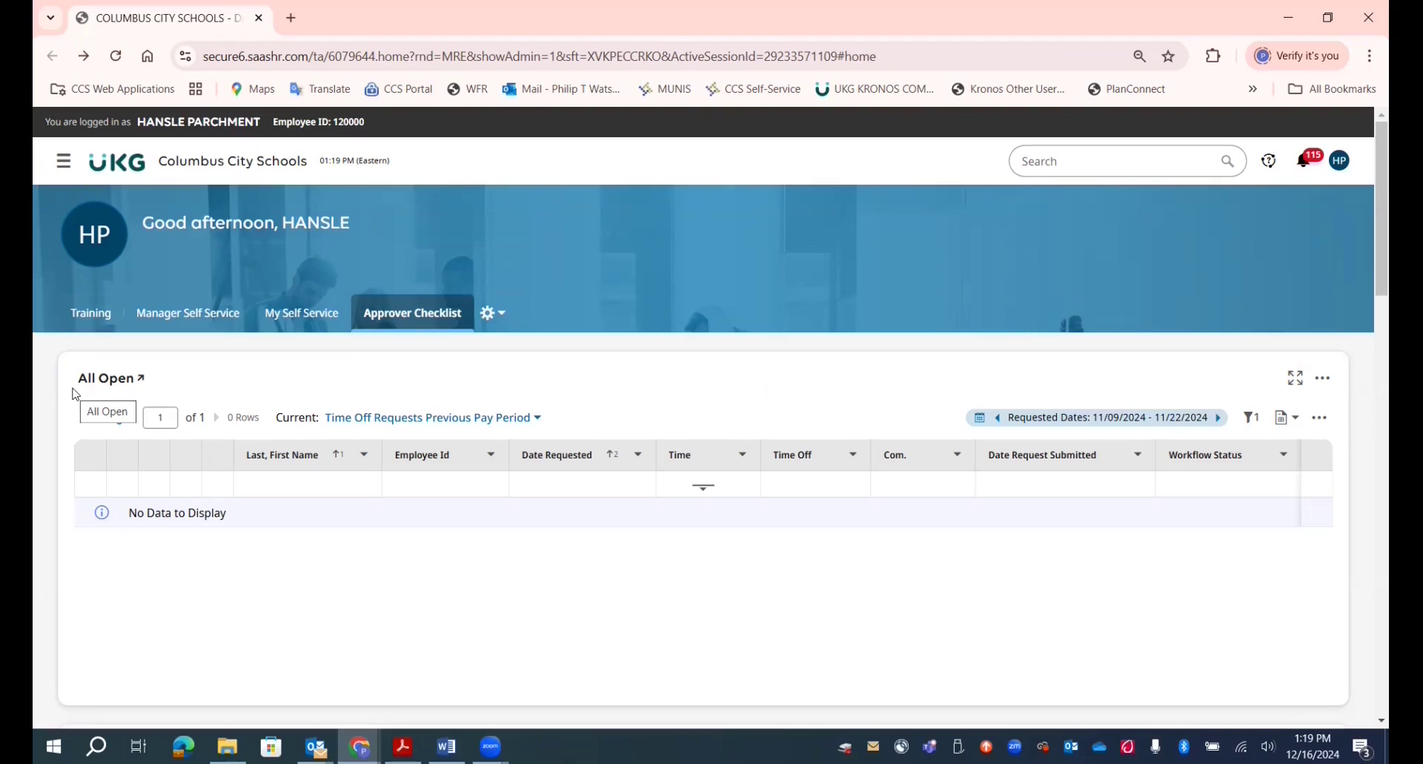
Scroll the home page and open the full Pending Timesheet Change Requests list.
{"action": "scroll", "coordinate": [74, 394], "scroll_direction": "down", "scroll_amount": 3}
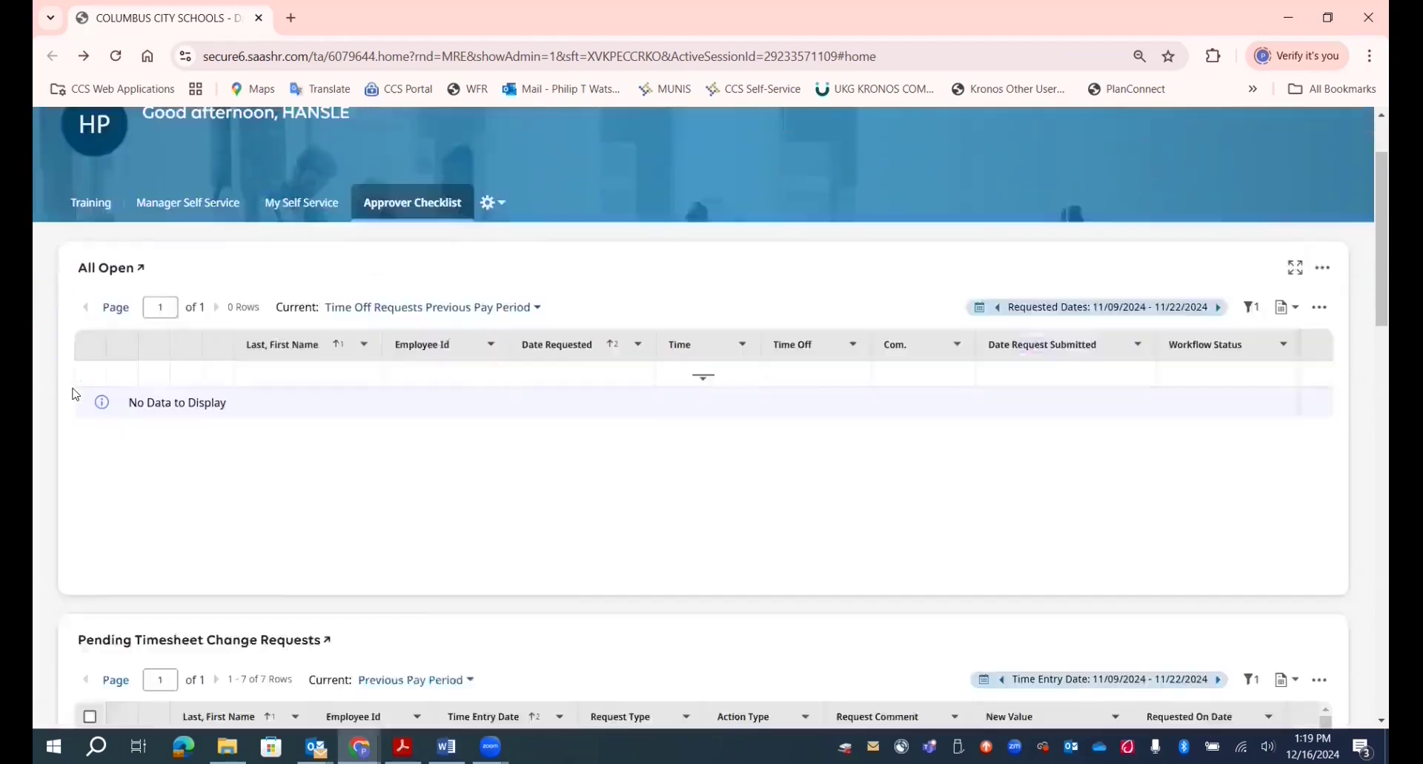
{"action": "scroll", "coordinate": [115, 500], "scroll_direction": "down", "scroll_amount": 3}
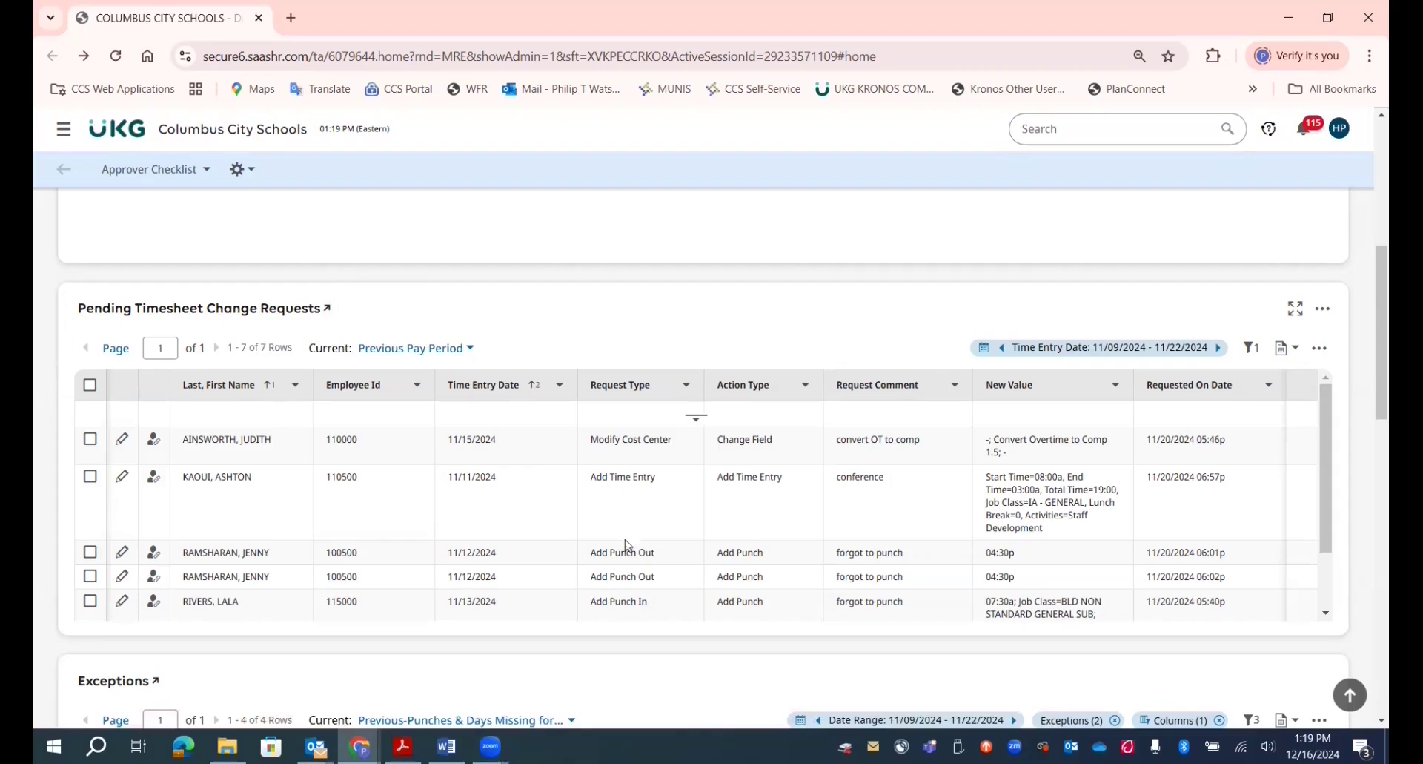
{"action": "scroll", "coordinate": [630, 548], "scroll_direction": "down", "scroll_amount": 2}
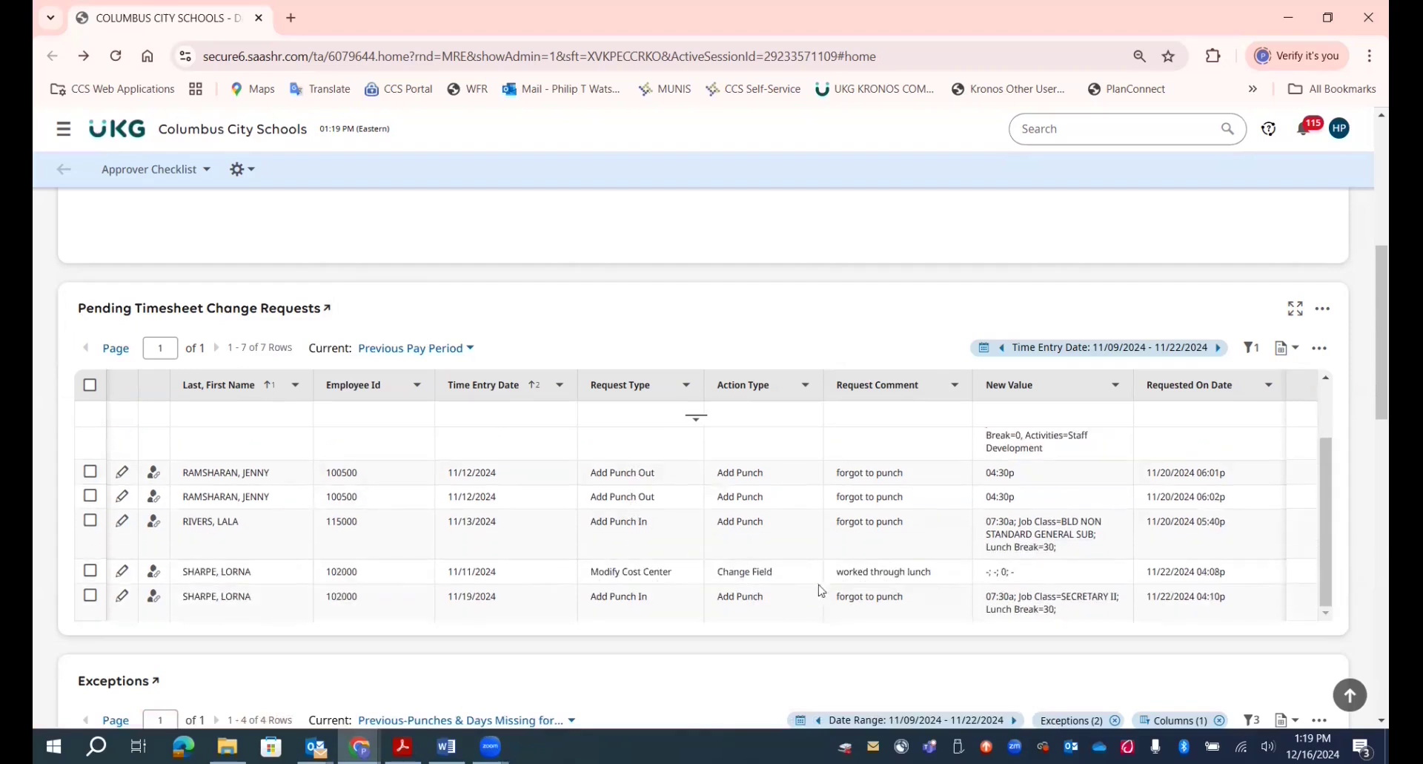
{"action": "scroll", "coordinate": [822, 590], "scroll_direction": "up", "scroll_amount": 2}
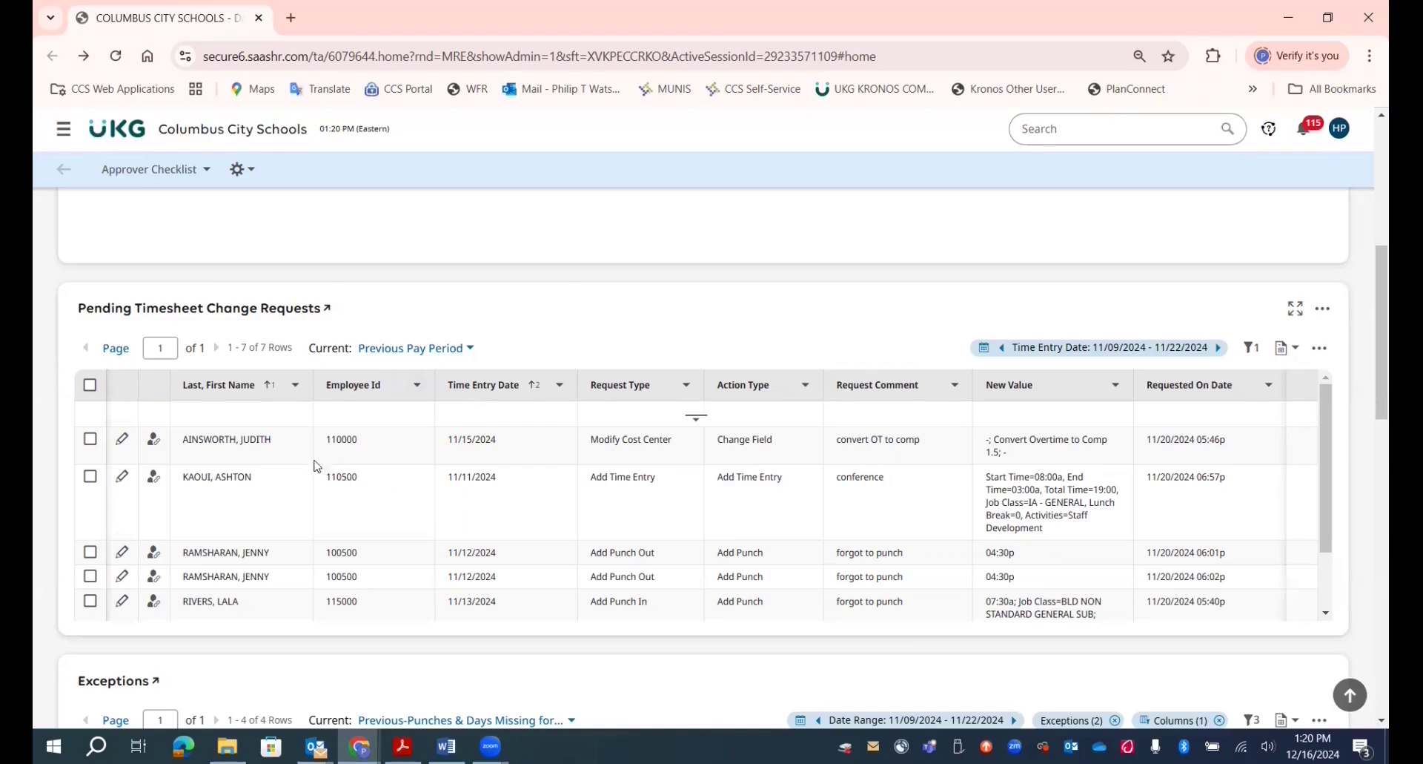
{"action": "left_click", "coordinate": [152, 310]}
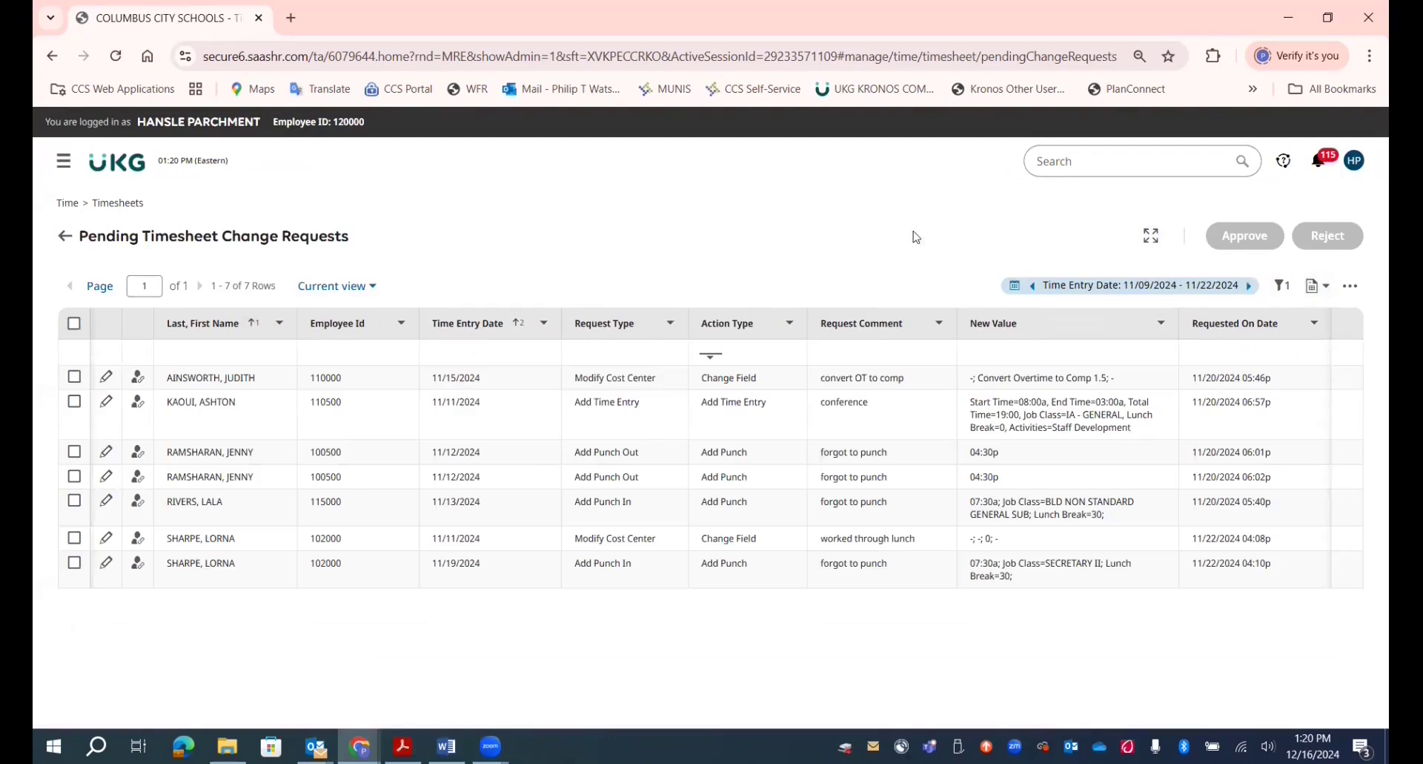
Approve all seven change requests; the 11/12 Add Punch Out fails as a duplicate punch.
{"action": "left_click", "coordinate": [75, 324]}
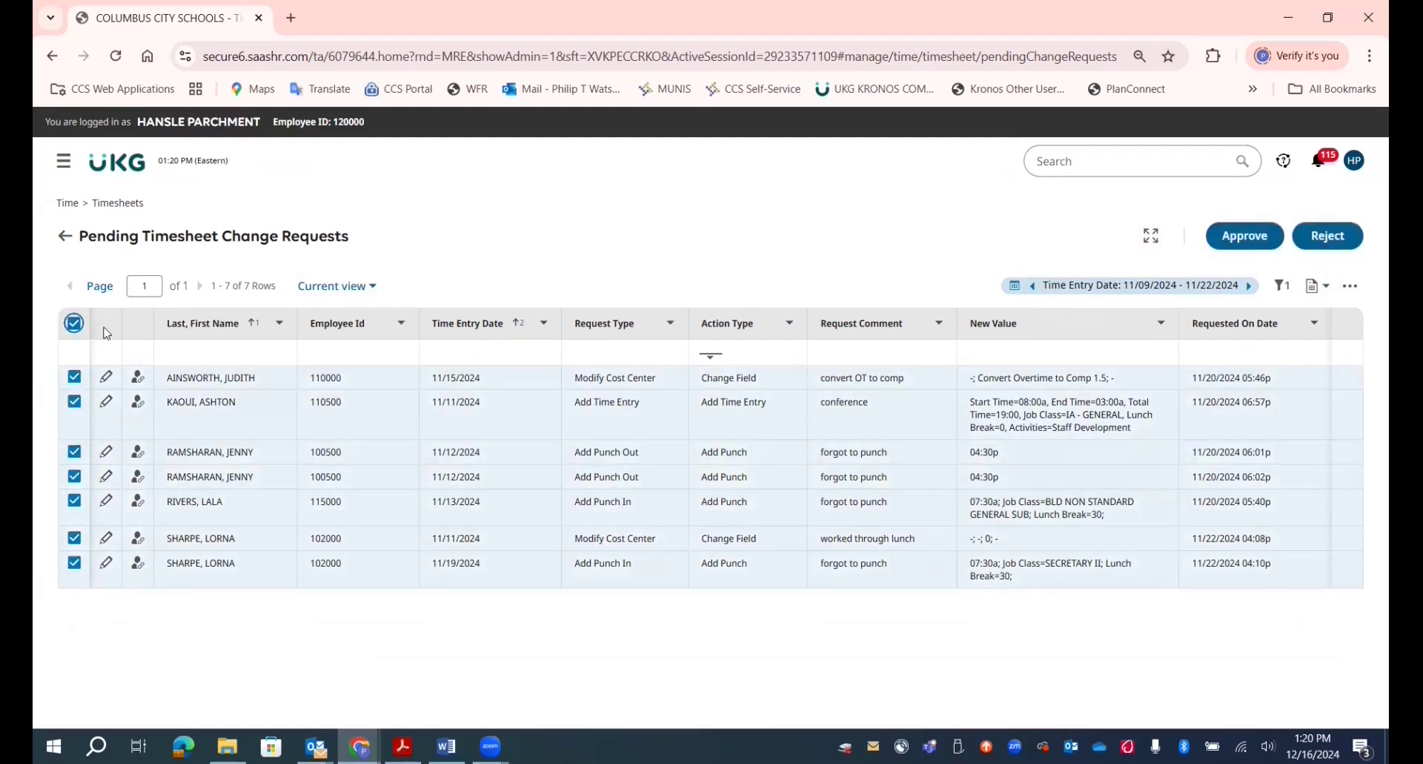
{"action": "left_click", "coordinate": [1245, 236]}
{"action": "left_click", "coordinate": [835, 524]}
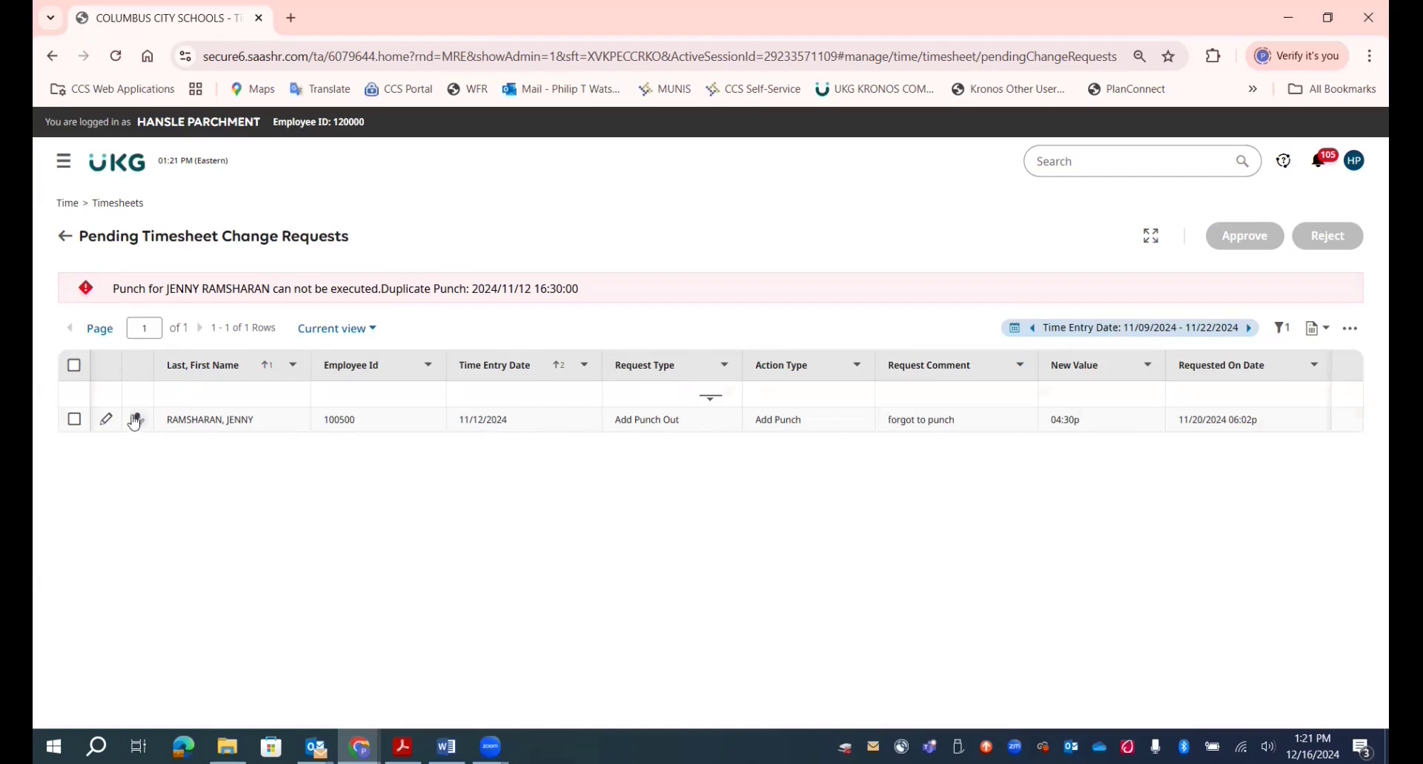
Check its timesheet, then reject the 11/12 Add Punch Out request with comment 'duplicate request'.
{"action": "left_click", "coordinate": [105, 421]}
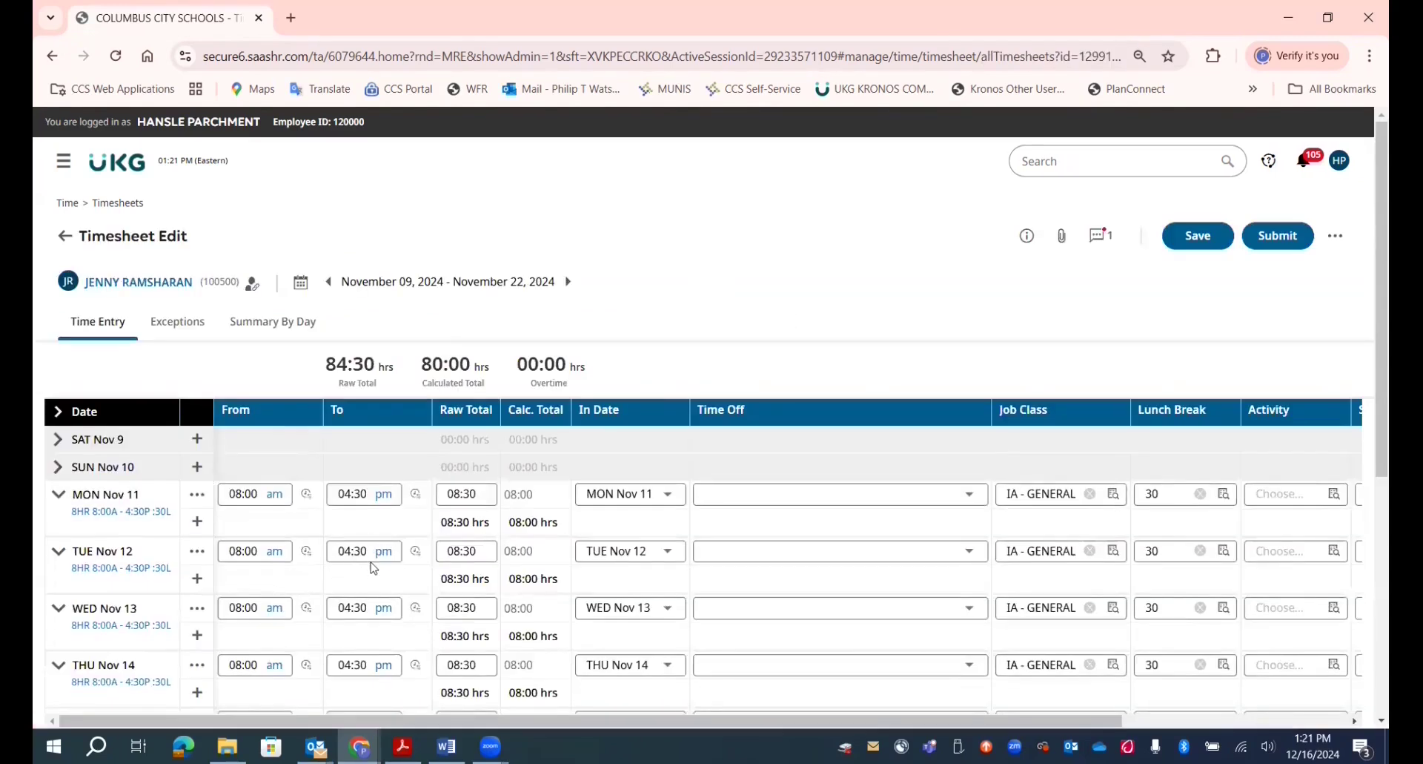
{"action": "left_click", "coordinate": [66, 236]}
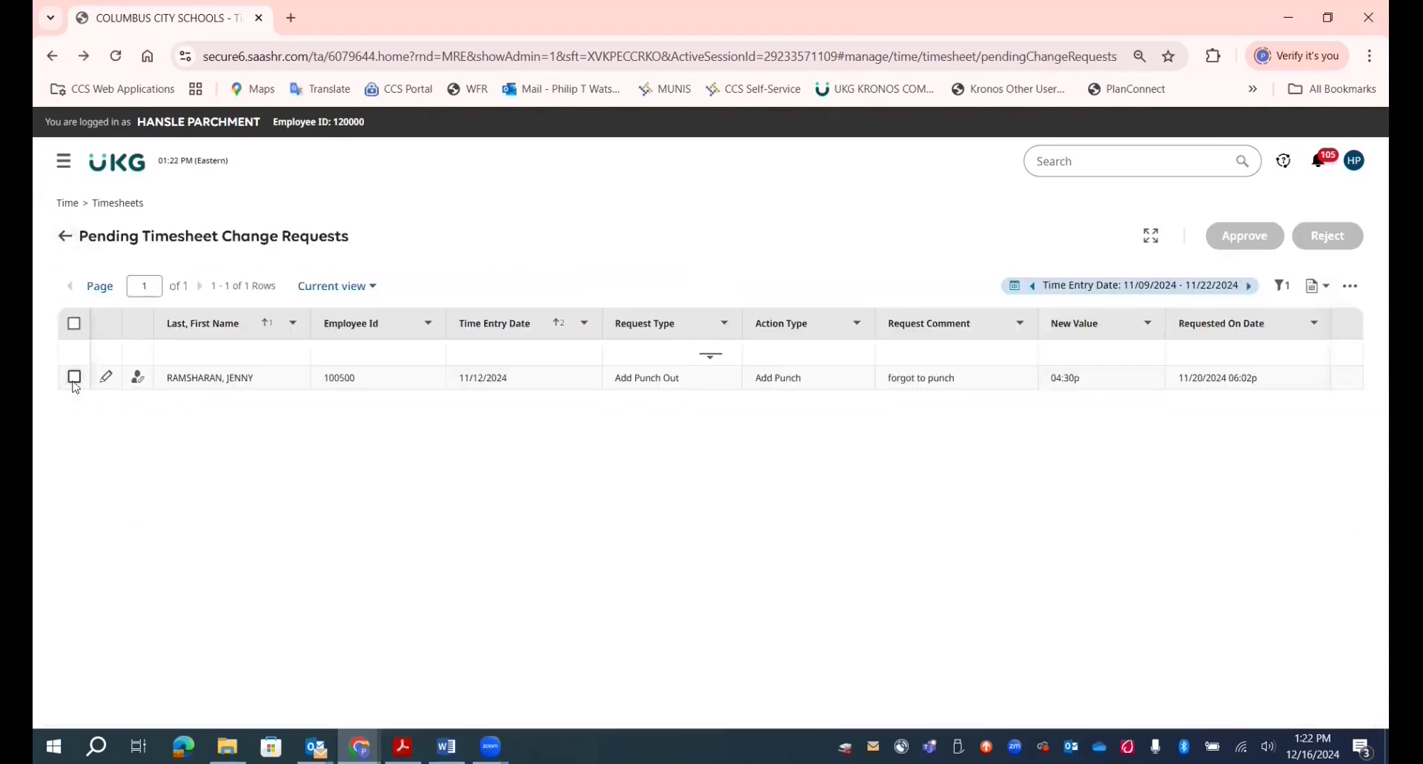
{"action": "left_click", "coordinate": [74, 377]}
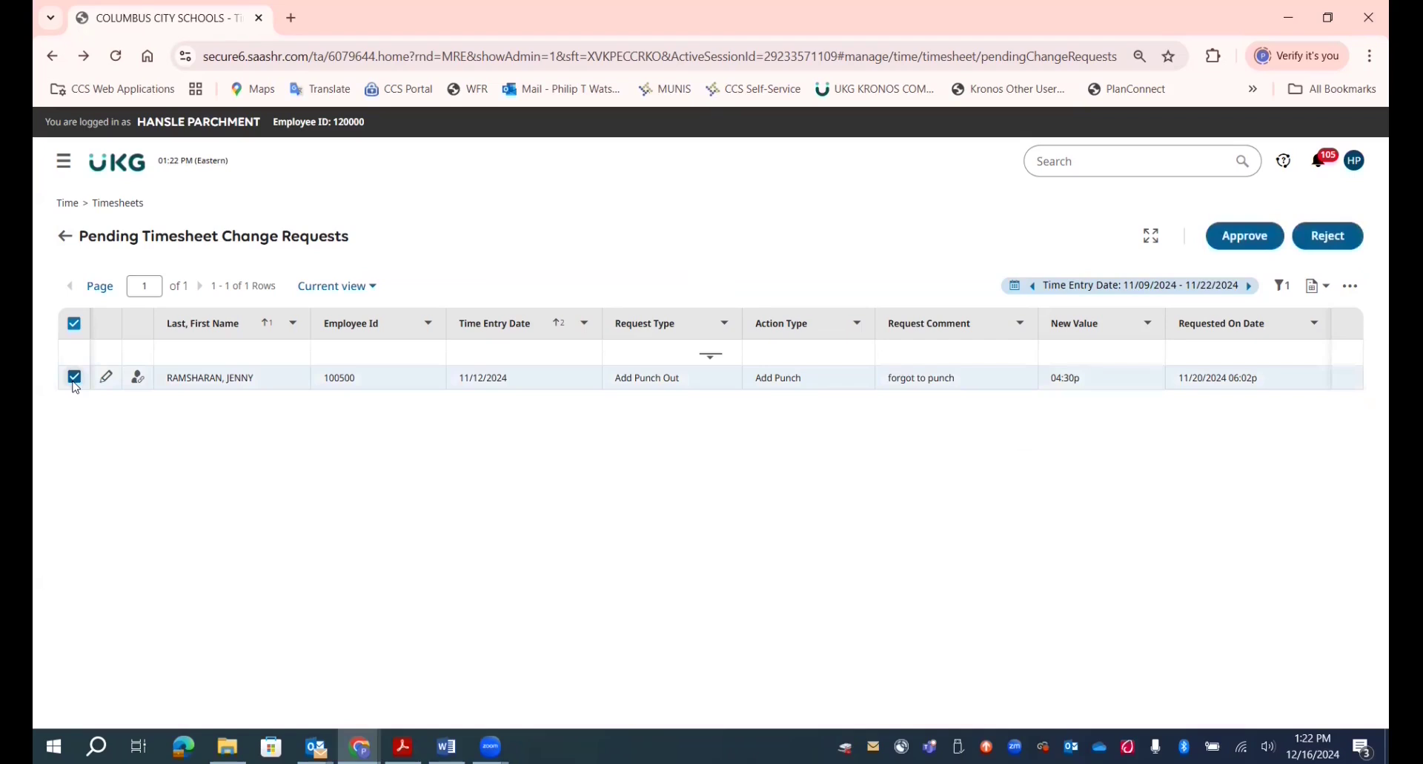
{"action": "left_click", "coordinate": [1338, 236]}
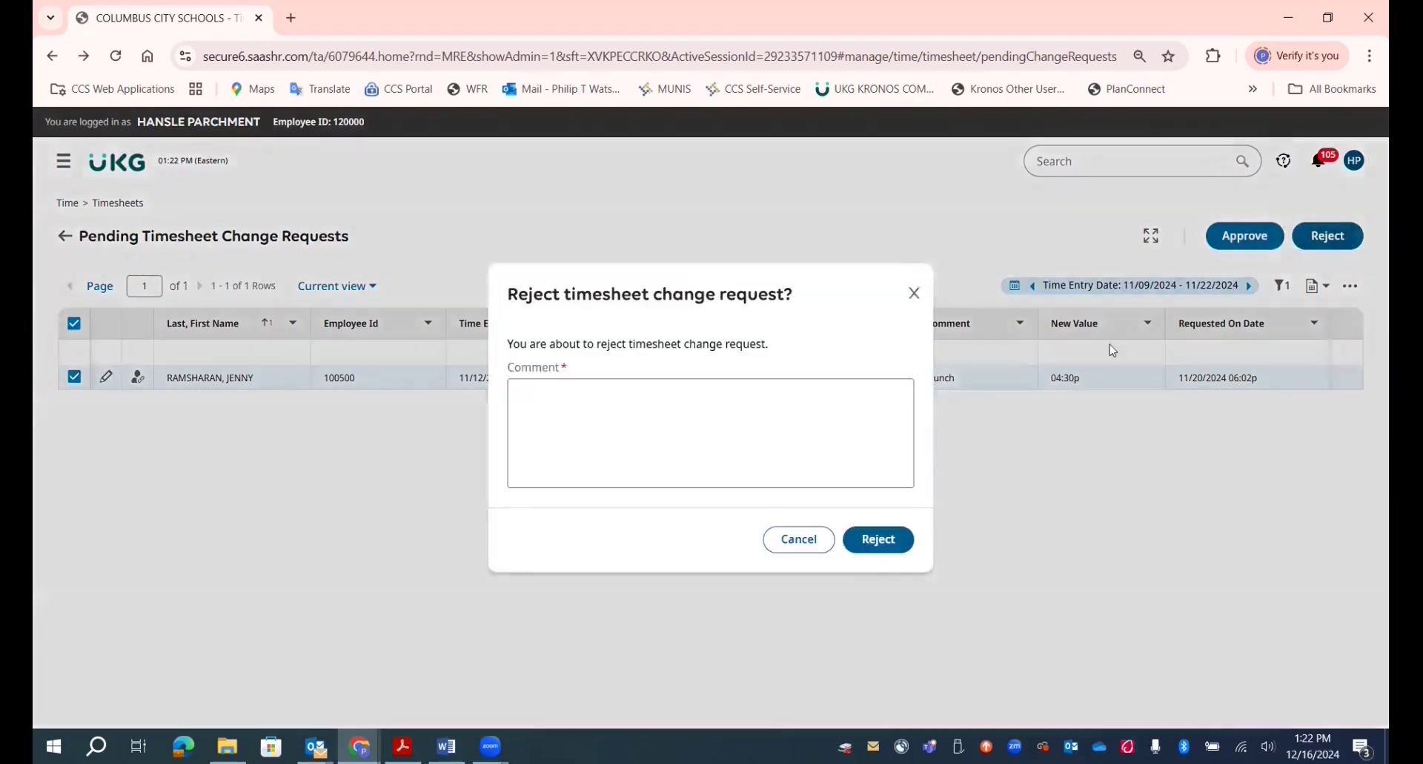
{"action": "left_click", "coordinate": [860, 546]}
{"action": "left_click", "coordinate": [705, 465]}
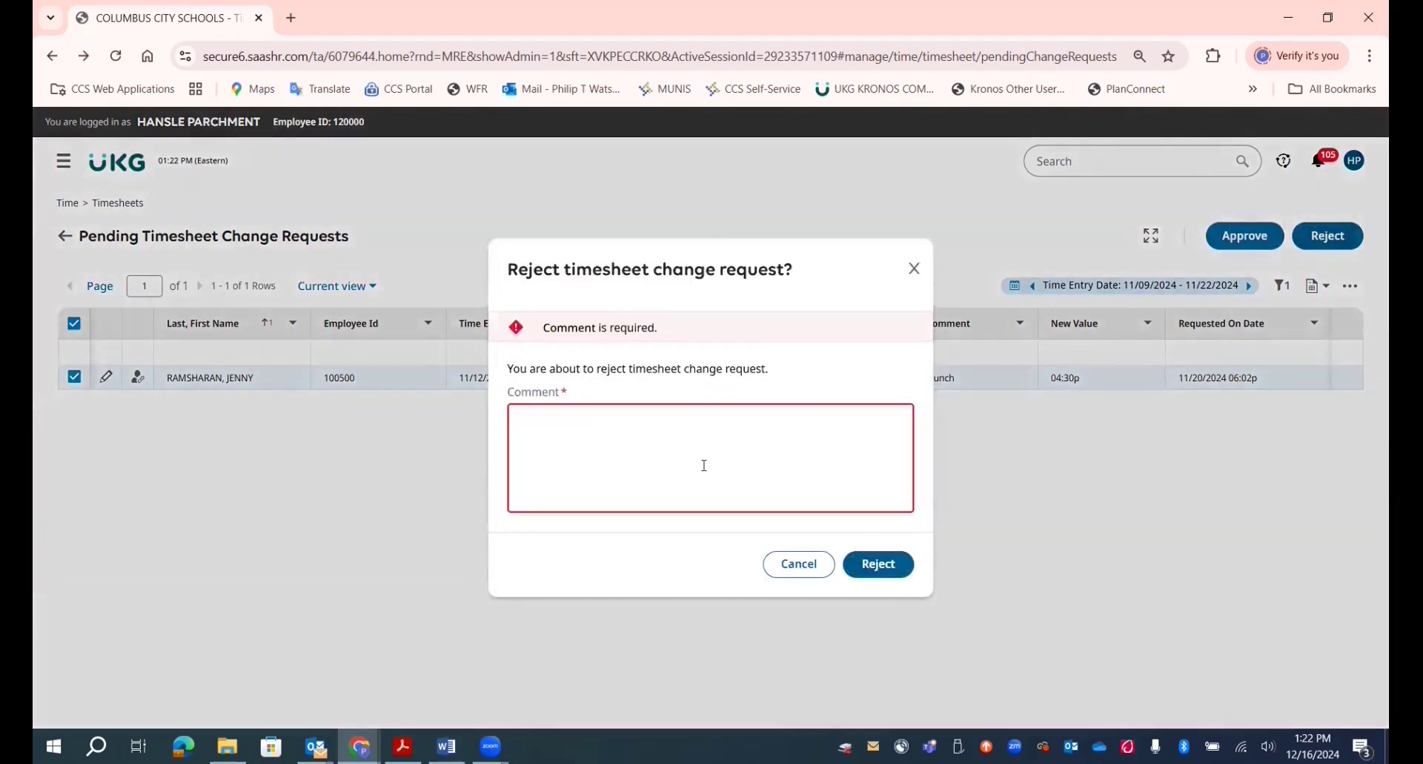
{"action": "type", "text": "duplicate request"}
{"action": "left_click", "coordinate": [879, 539]}
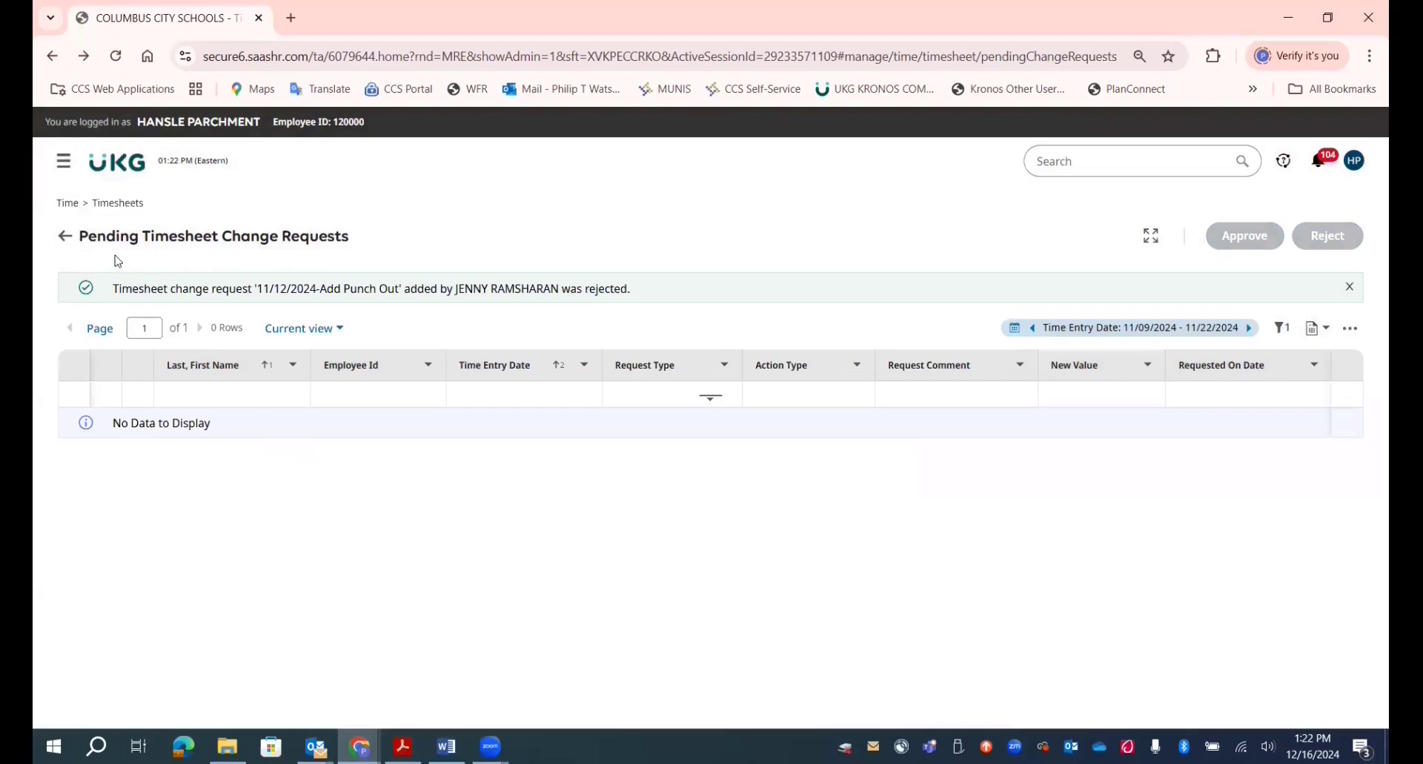
{"action": "left_click", "coordinate": [64, 237]}
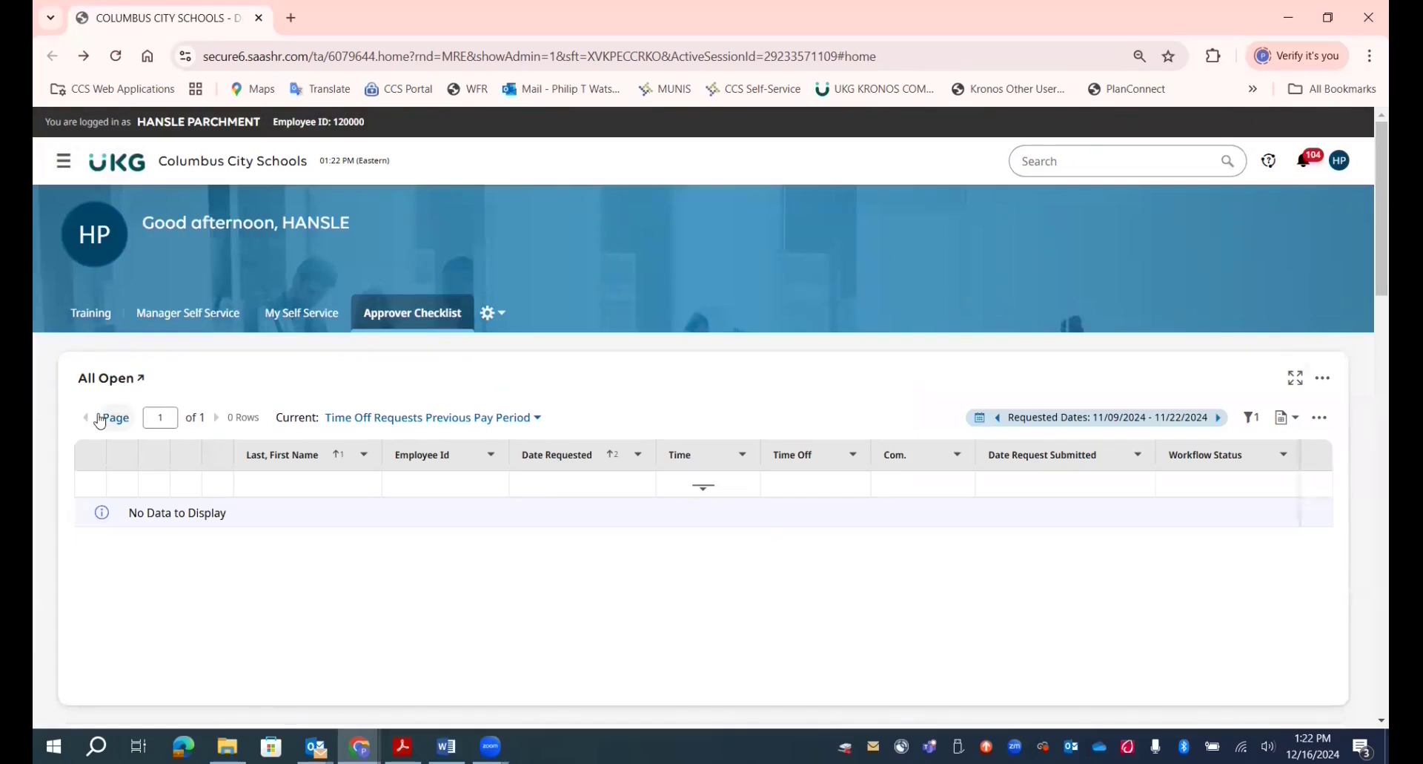
{"action": "scroll", "coordinate": [100, 421], "scroll_direction": "down", "scroll_amount": 10}
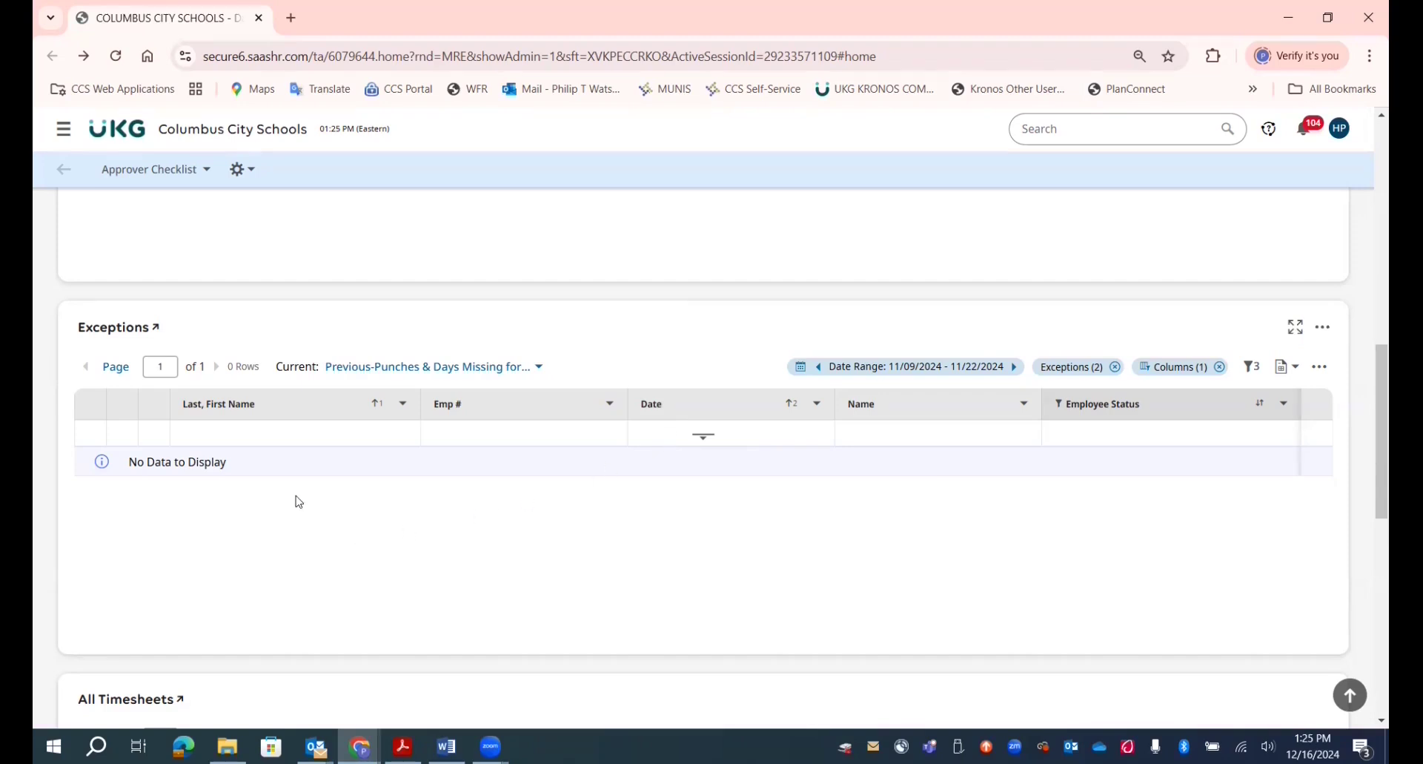
{"action": "scroll", "coordinate": [292, 499], "scroll_direction": "down", "scroll_amount": 3}
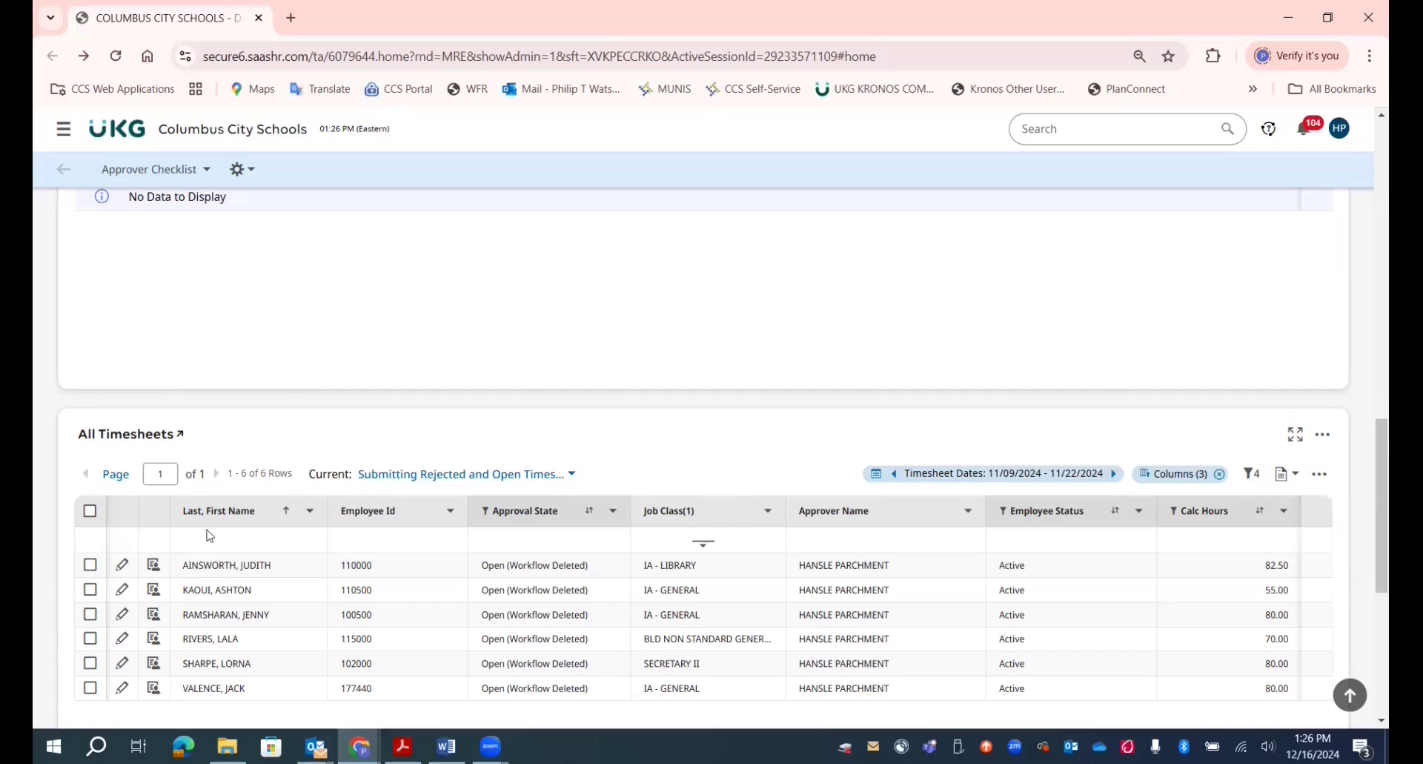
Submit all six open timesheets for approval via the All On Report selection.
{"action": "left_click", "coordinate": [149, 435]}
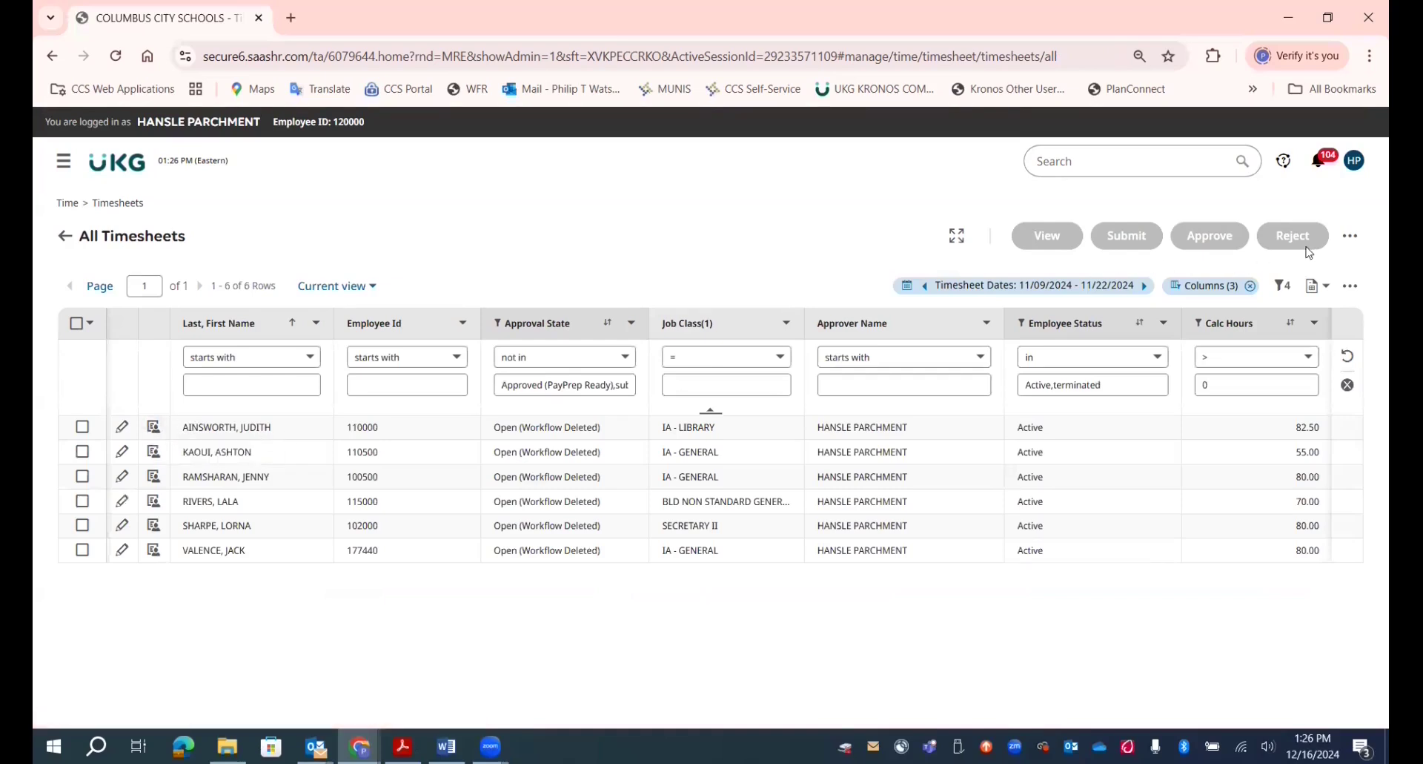
{"action": "left_click", "coordinate": [76, 329]}
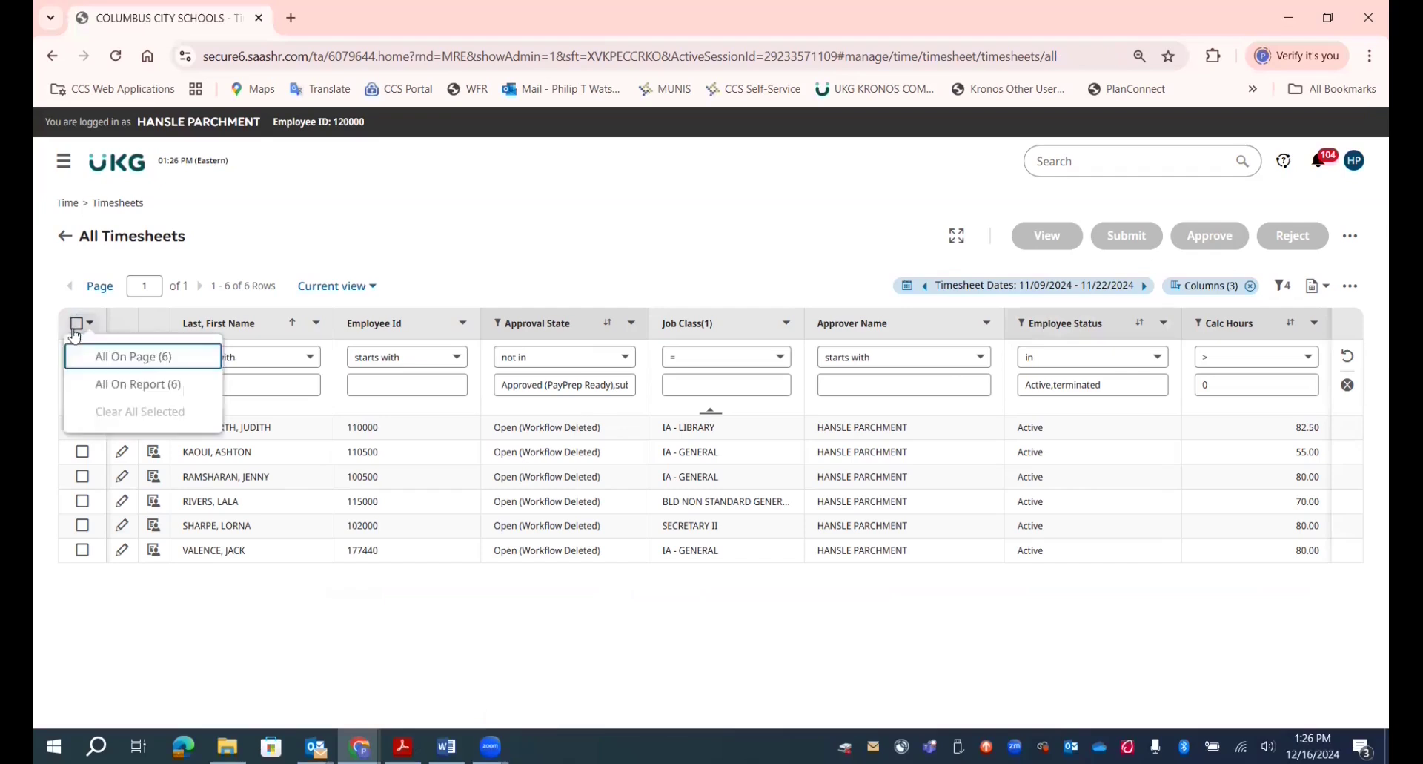
{"action": "left_click", "coordinate": [106, 385]}
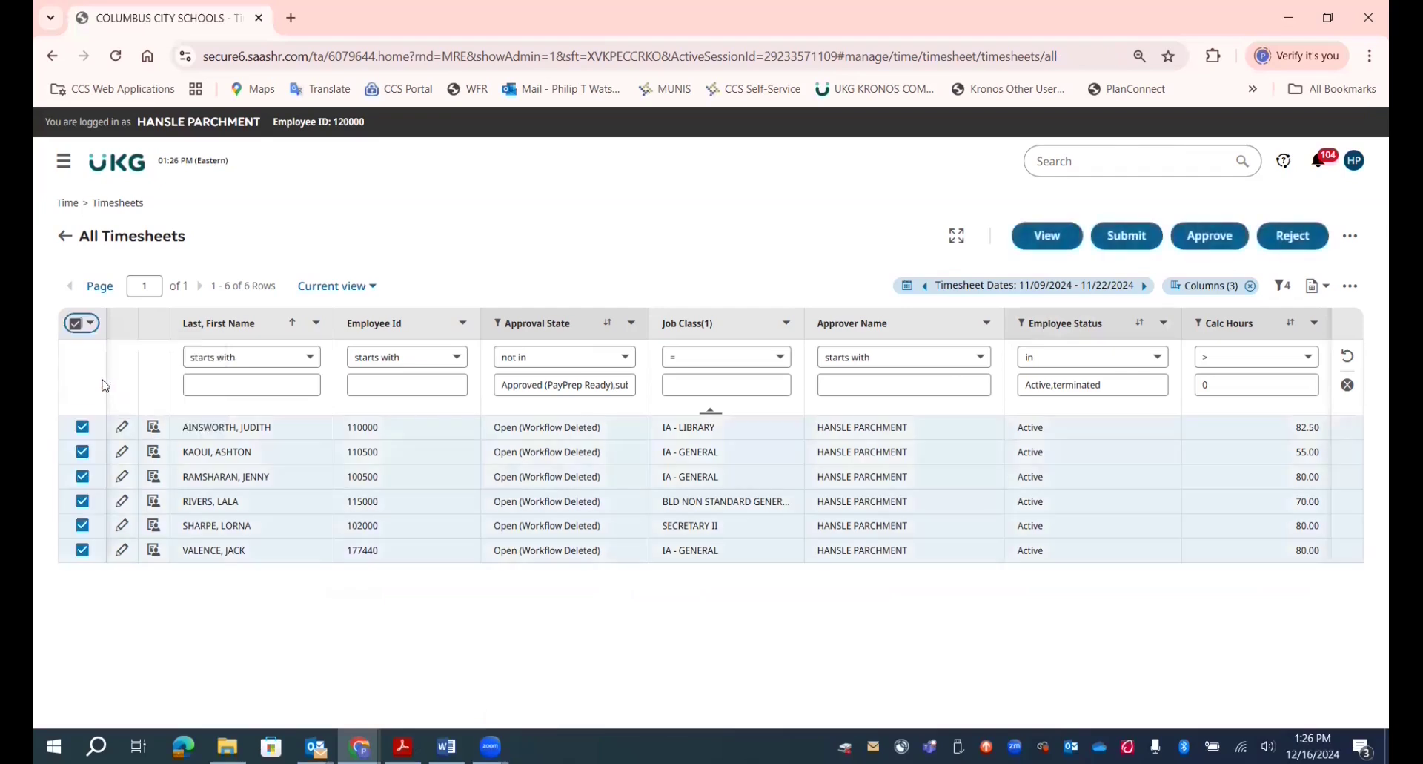
{"action": "left_click", "coordinate": [1137, 249]}
{"action": "left_click", "coordinate": [905, 531]}
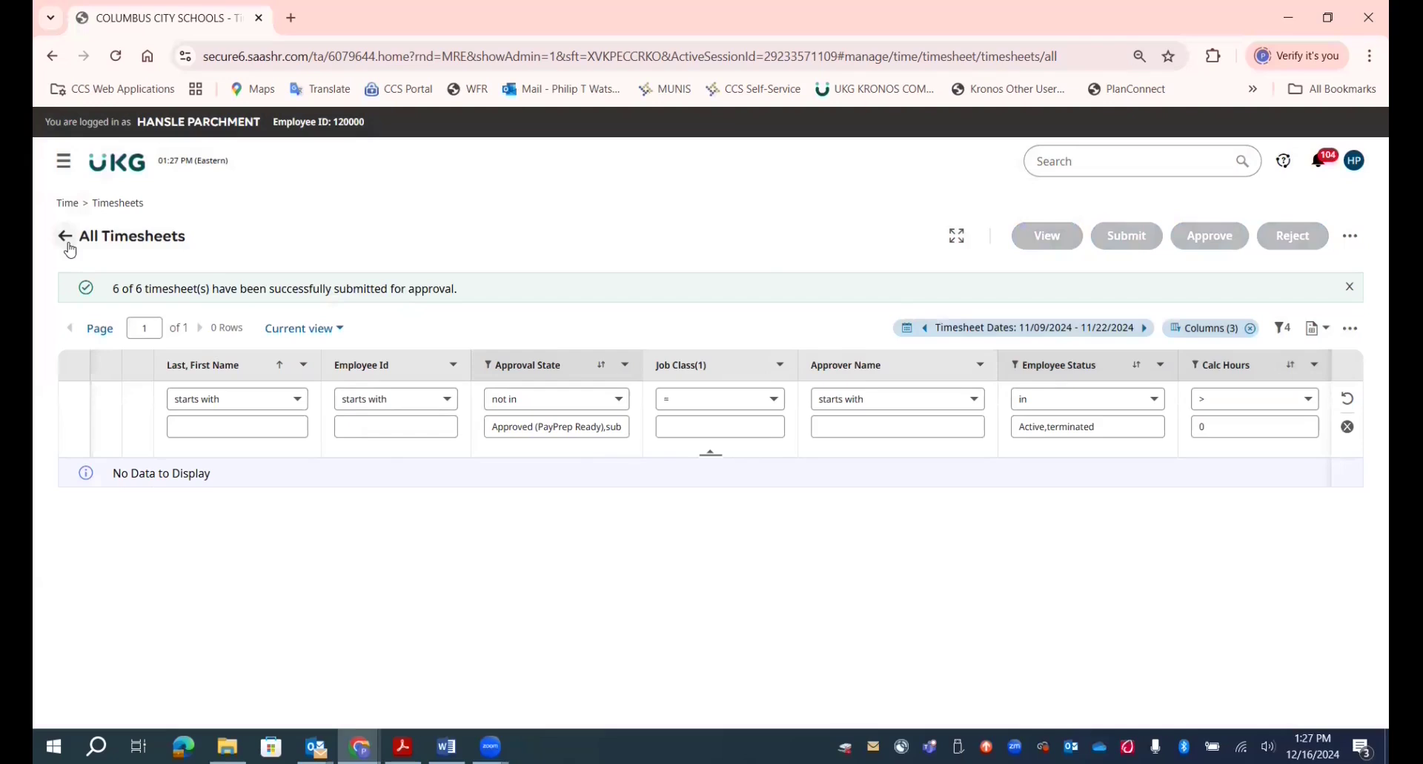
{"action": "left_click", "coordinate": [66, 237]}
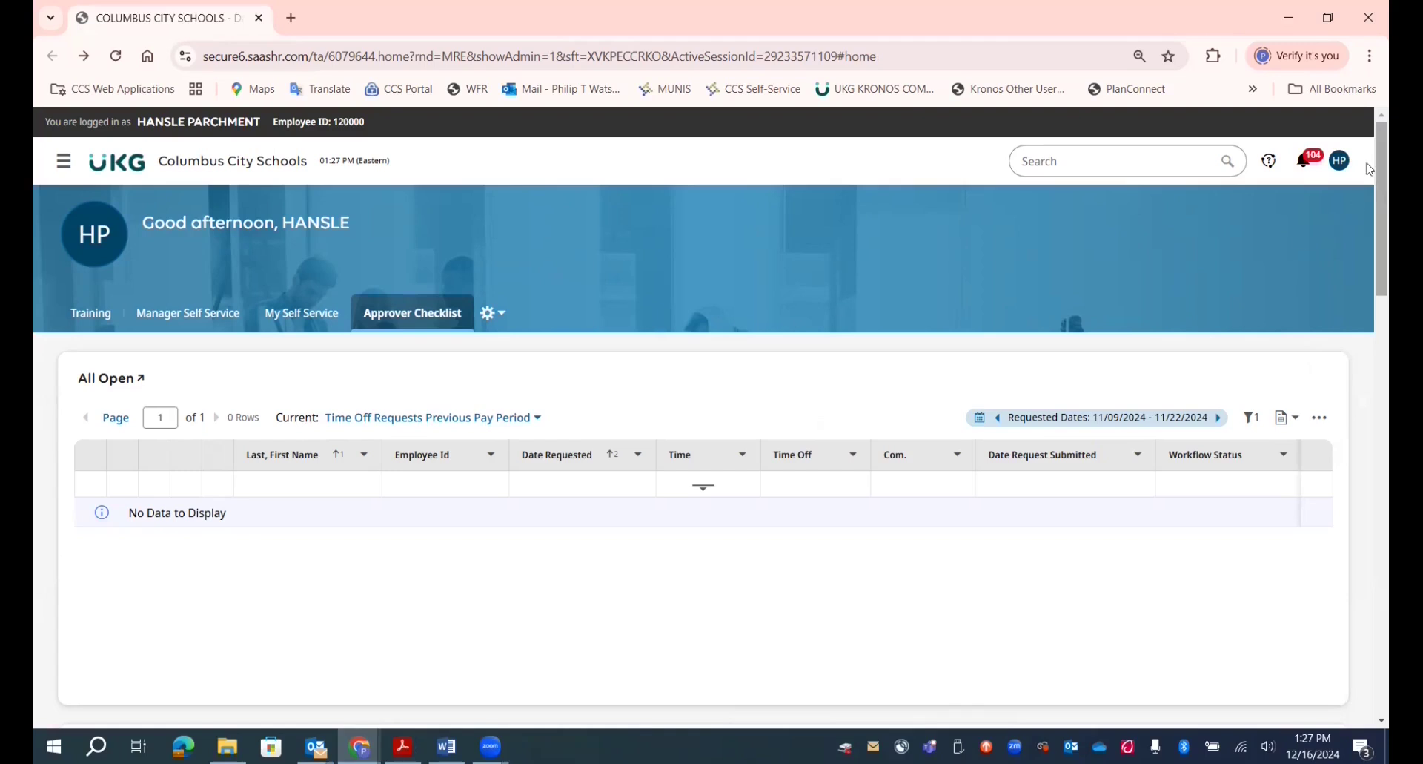
Scroll to the All Timesheets panel and open its full list of six submitted timesheets.
{"action": "left_click_drag", "start_coordinate": [1370, 169], "coordinate": [1372, 590]}
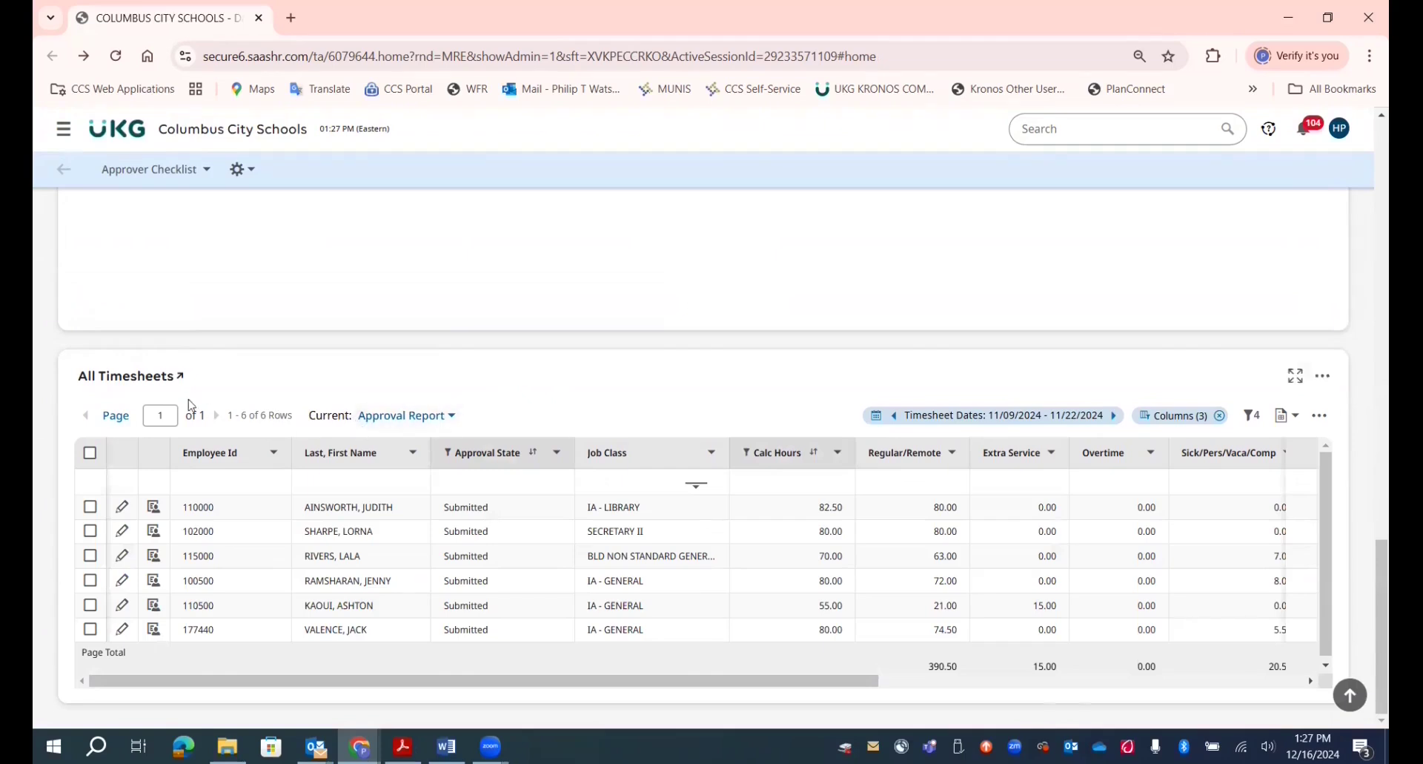
{"action": "left_click", "coordinate": [146, 386]}
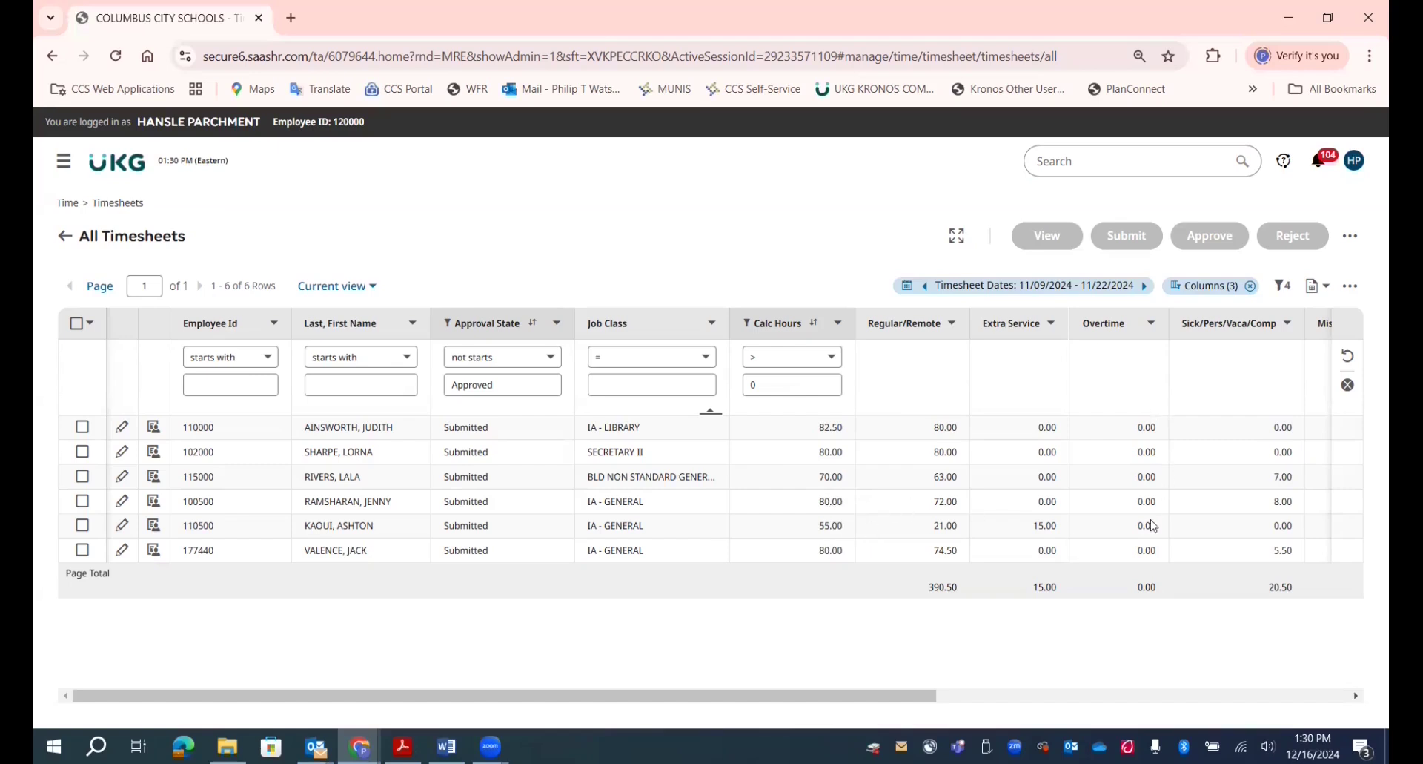
Review the first employee's timesheet, then approve all six timesheets on the report.
{"action": "left_click", "coordinate": [123, 428]}
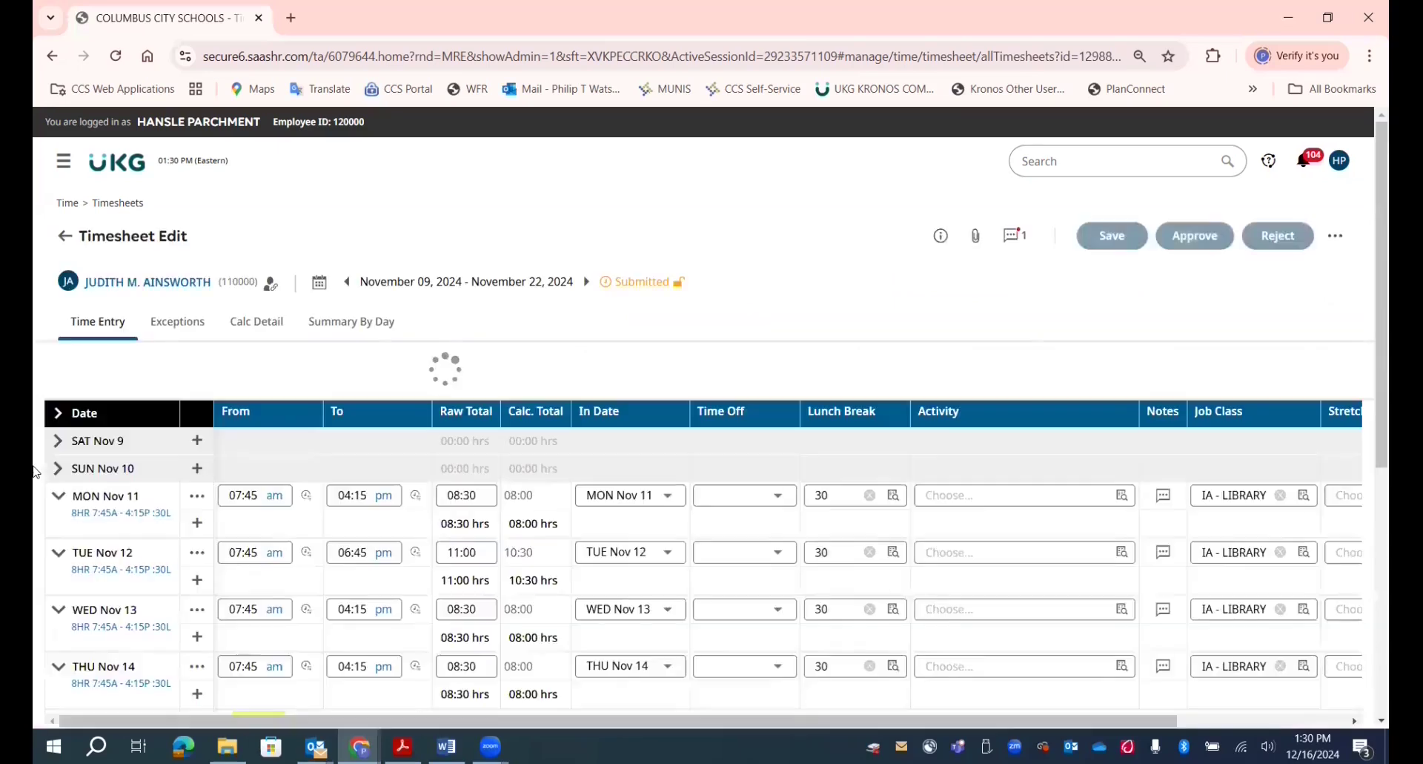
{"action": "left_click", "coordinate": [65, 237]}
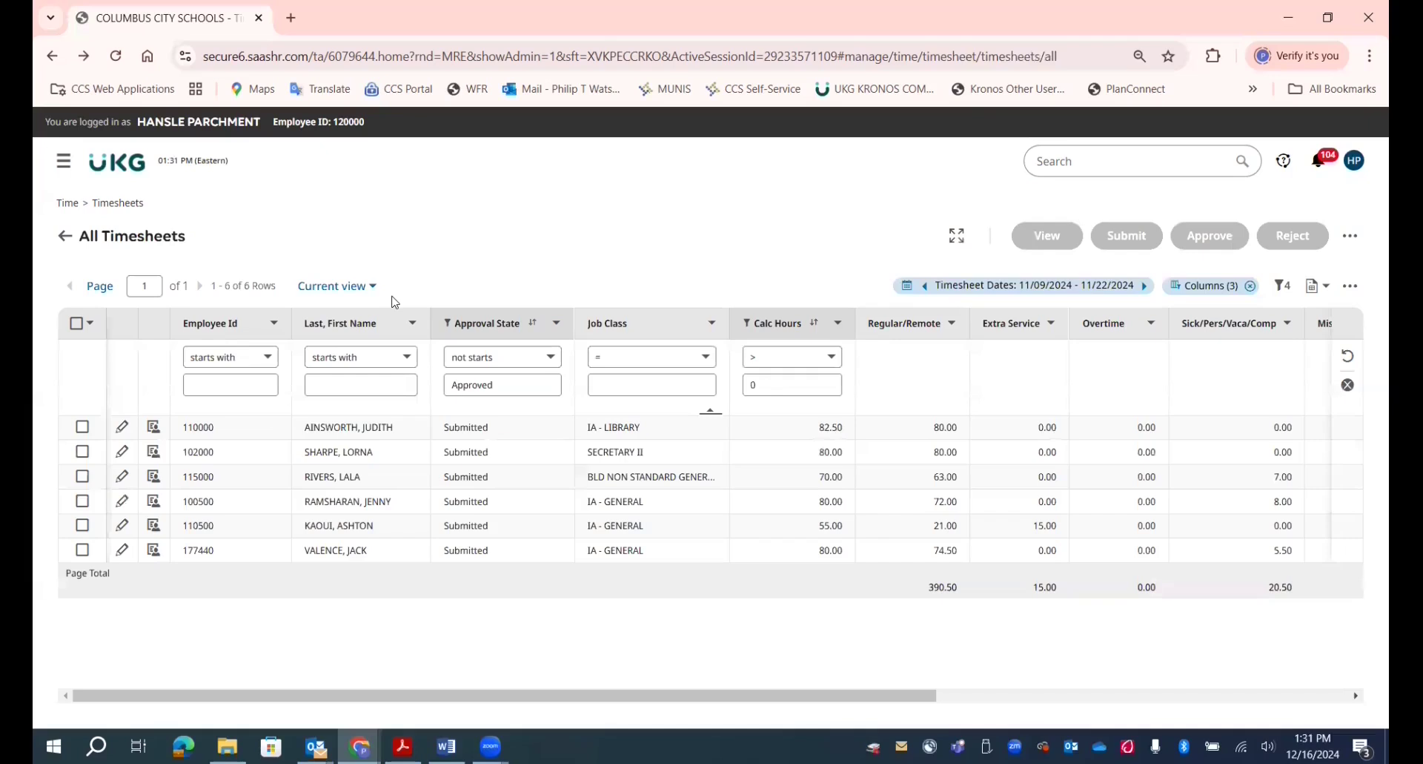
{"action": "left_click", "coordinate": [80, 325]}
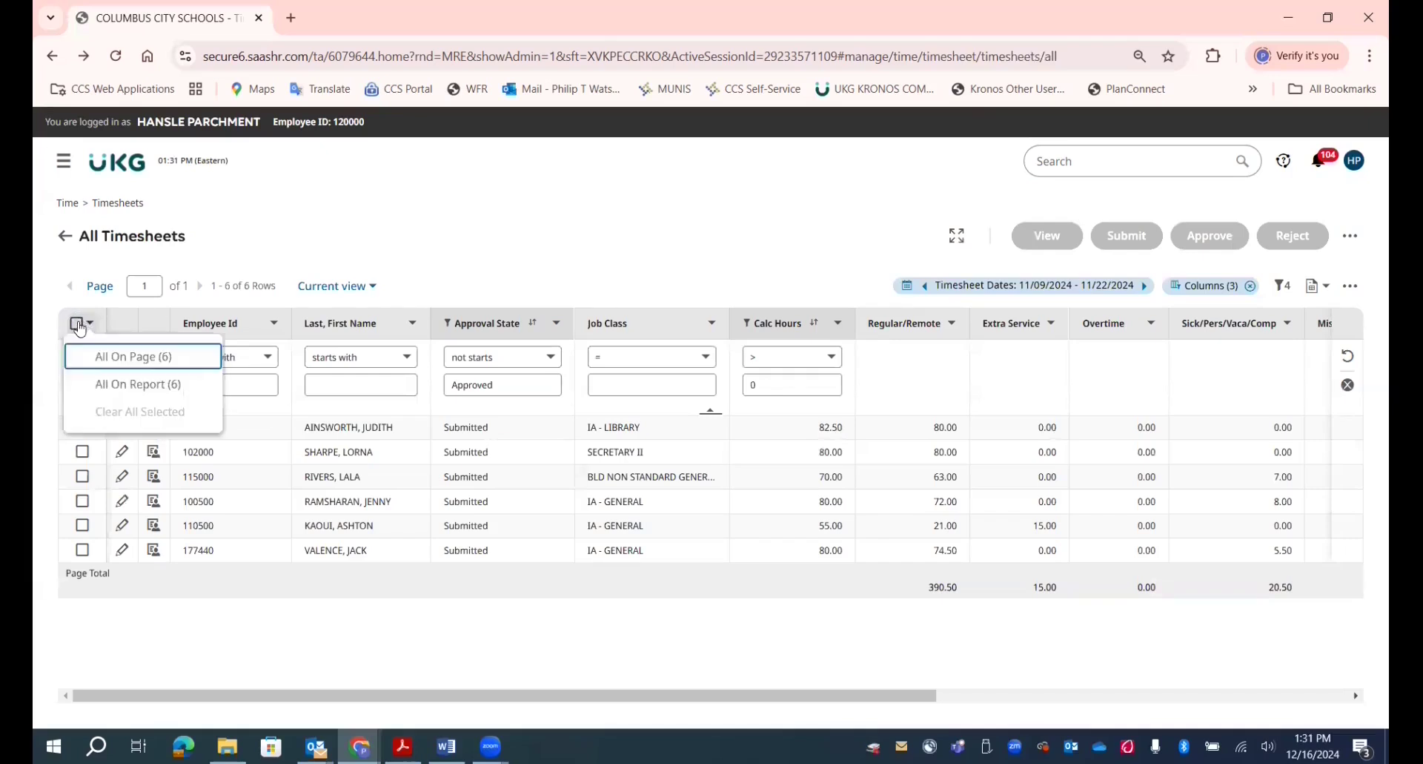
{"action": "left_click", "coordinate": [92, 385]}
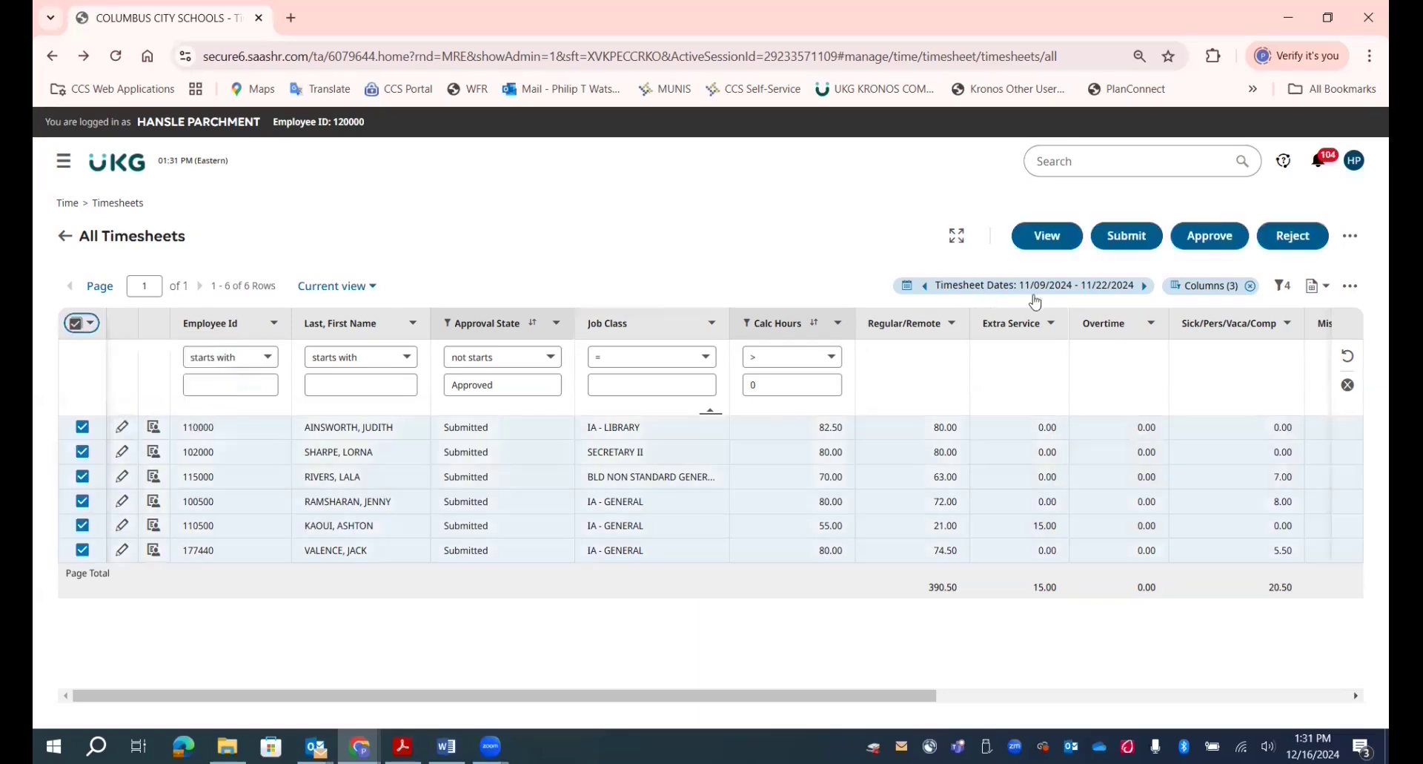
{"action": "left_click", "coordinate": [1213, 238]}
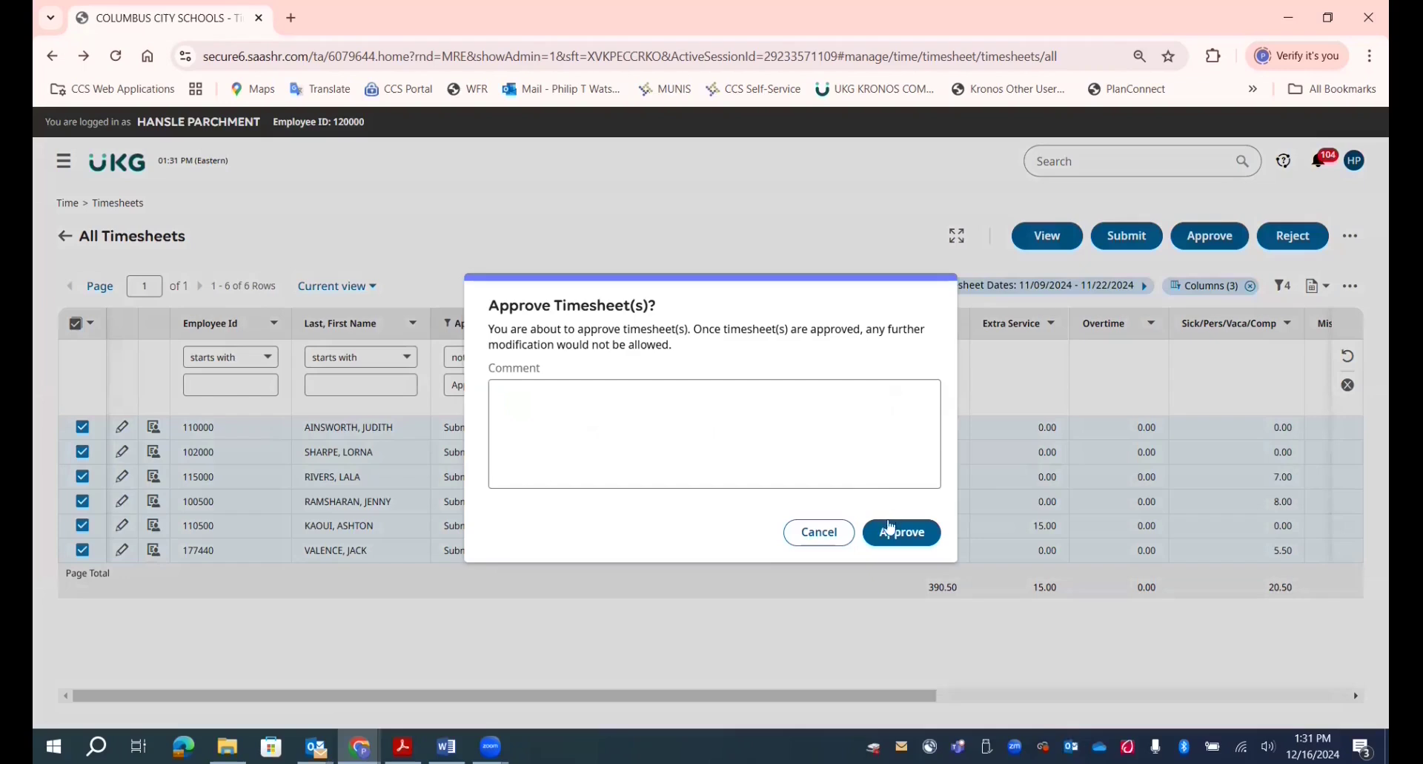
{"action": "left_click", "coordinate": [894, 542]}
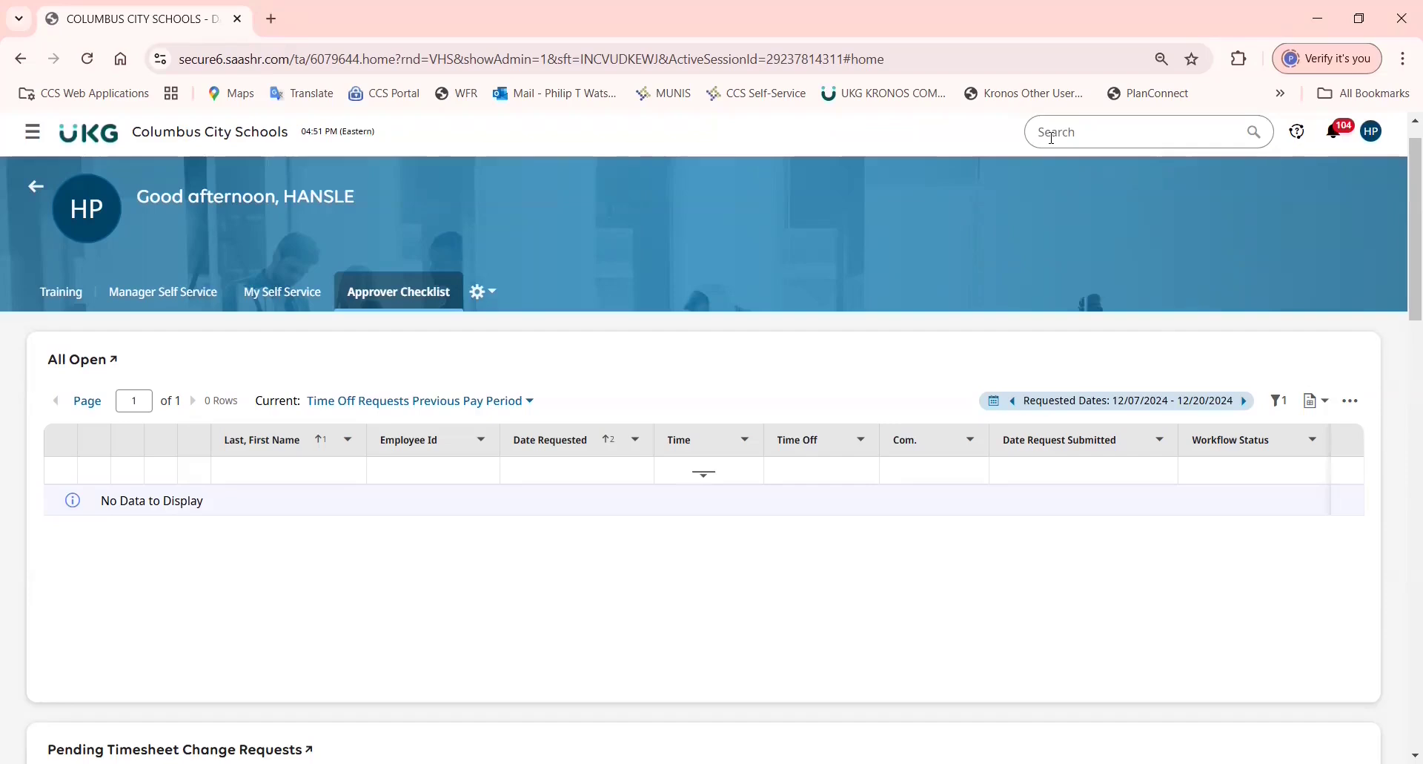
Back on the UKG Ready home page, start an employee search.
{"action": "left_click", "coordinate": [1053, 138]}
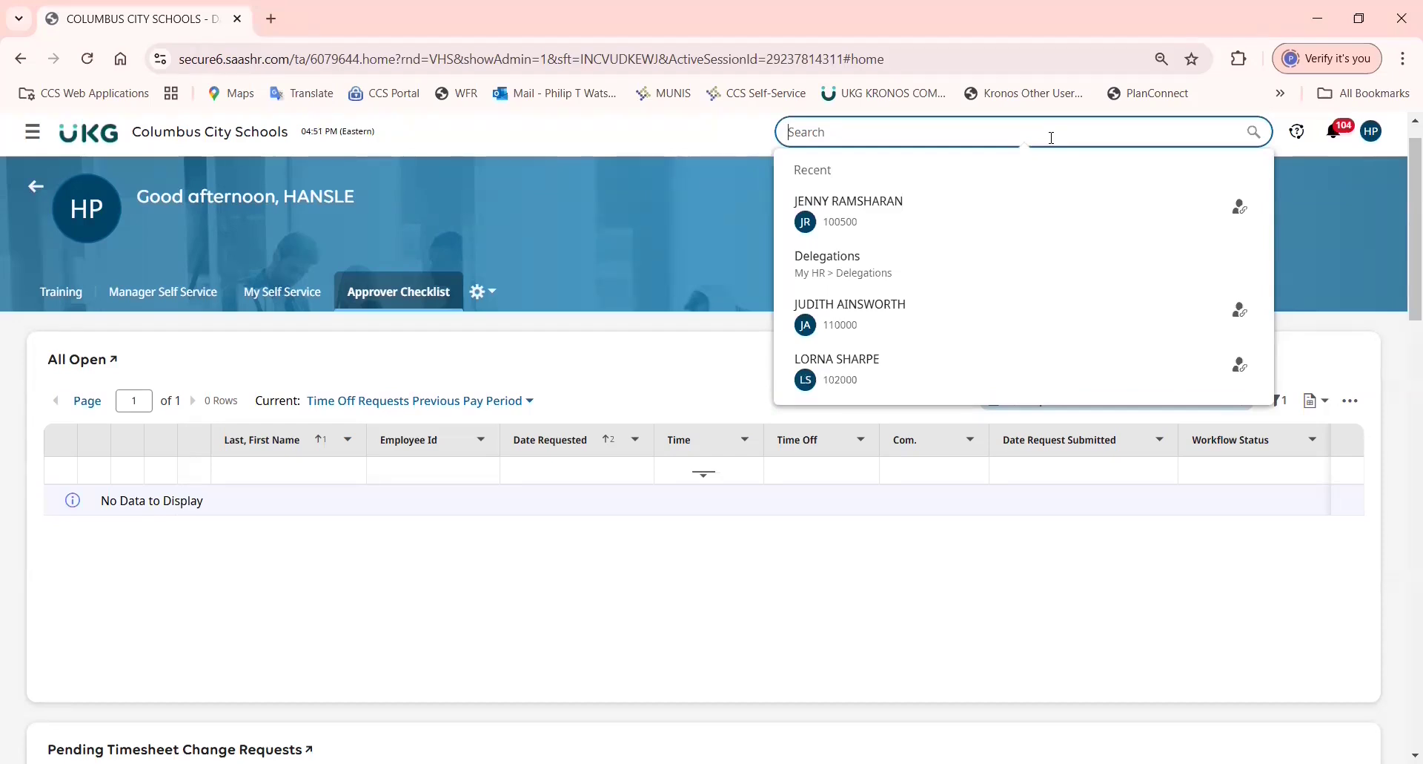
Find the employee by ID and open their approved December 07–20, 2024 timesheet.
{"action": "type", "text": "100500"}
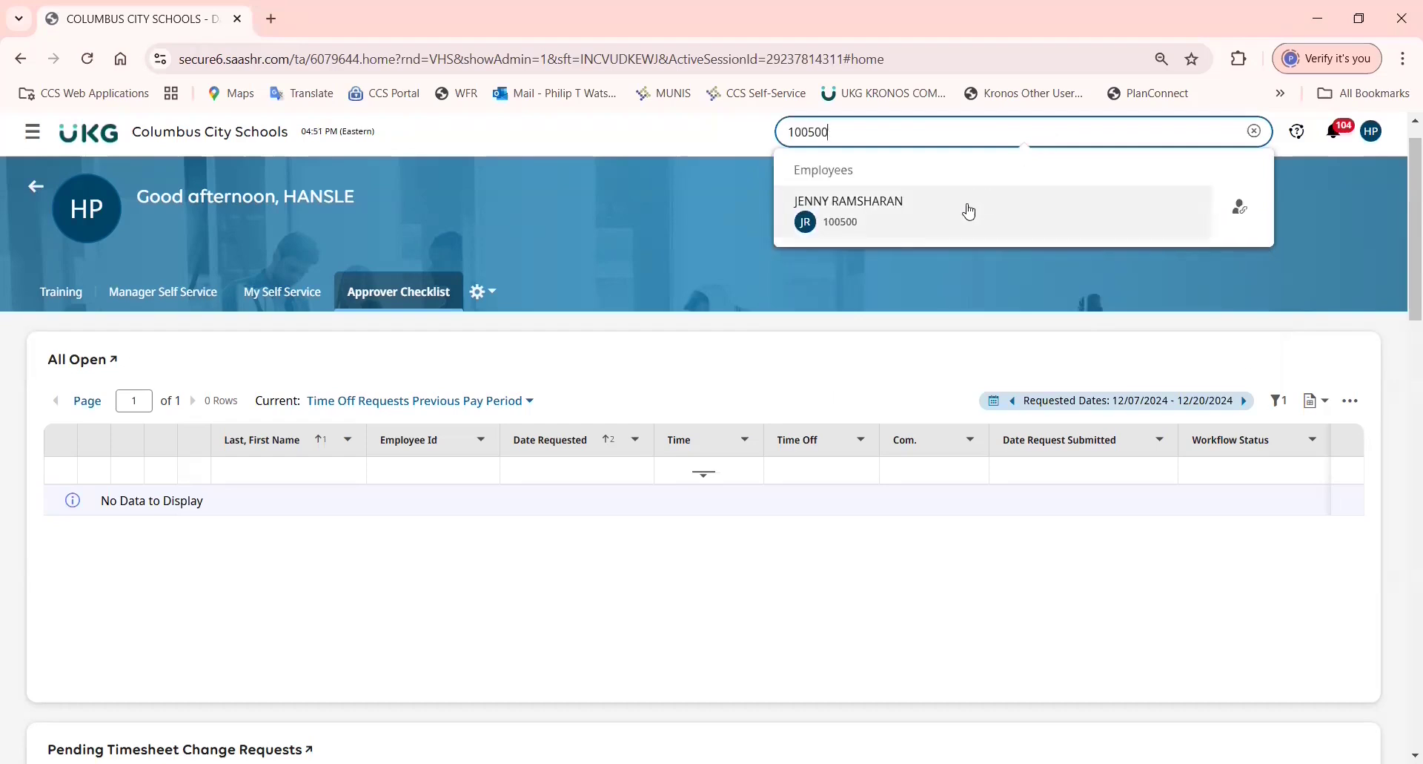
{"action": "left_click", "coordinate": [914, 231]}
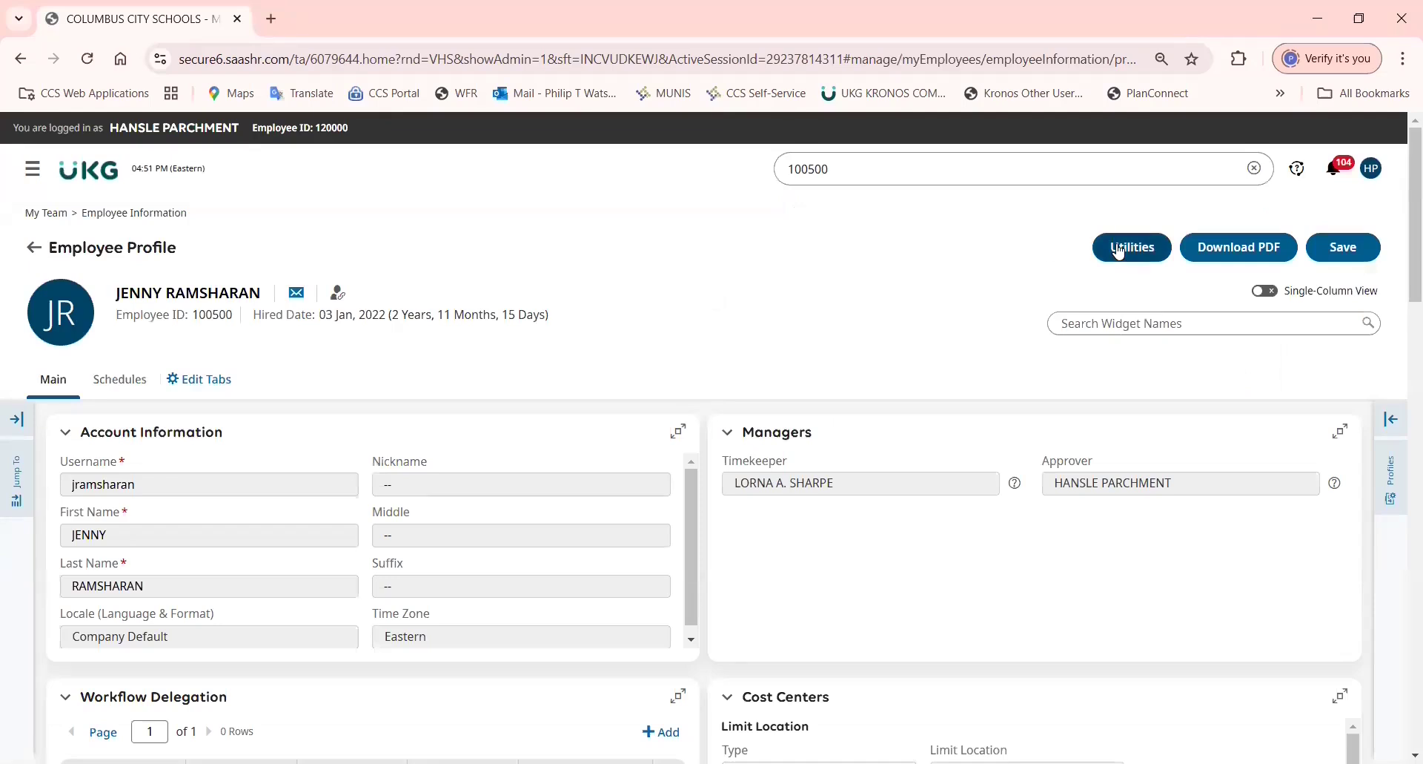
{"action": "left_click", "coordinate": [1120, 249]}
{"action": "left_click", "coordinate": [496, 445]}
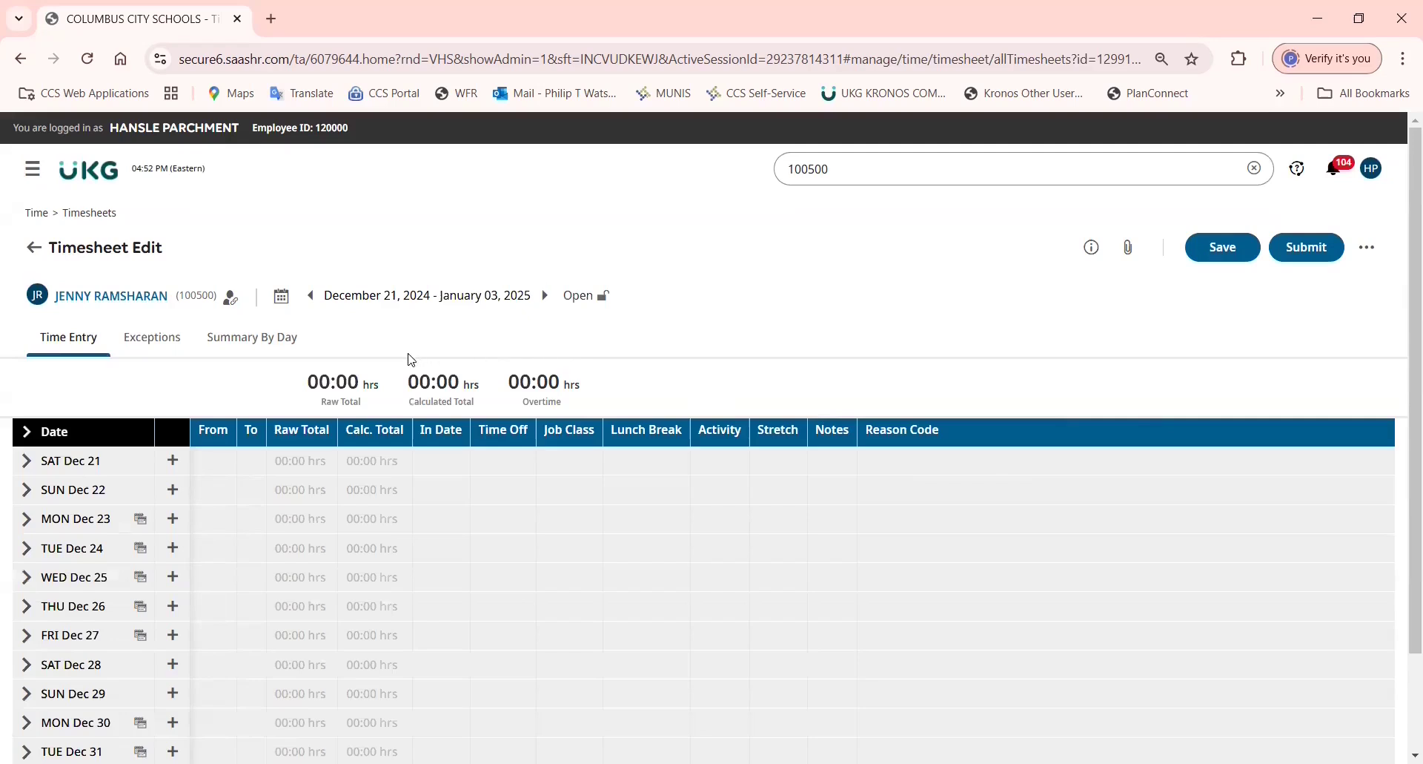
{"action": "left_click", "coordinate": [308, 298]}
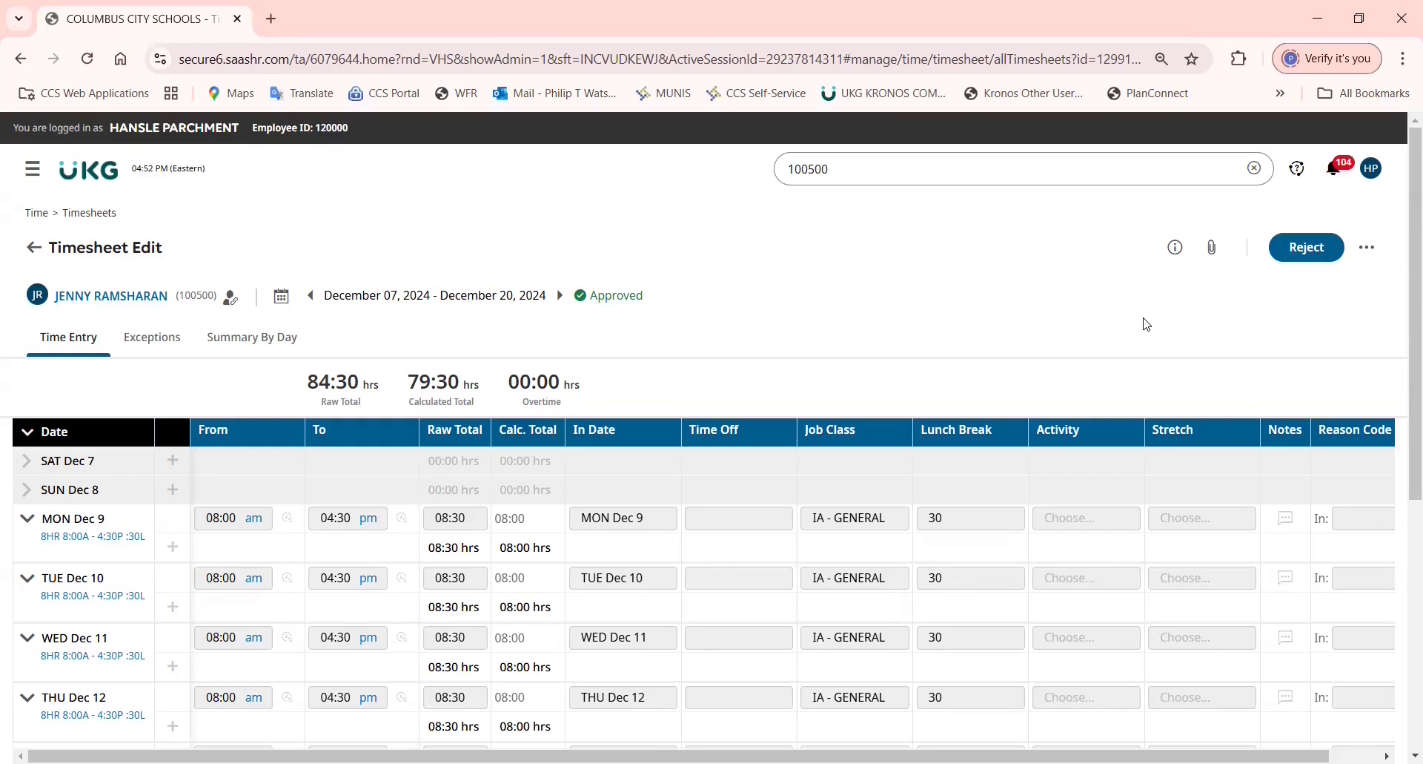
Reject the approved timesheet with the comment 'correcting timesheet'.
{"action": "left_click", "coordinate": [1311, 249]}
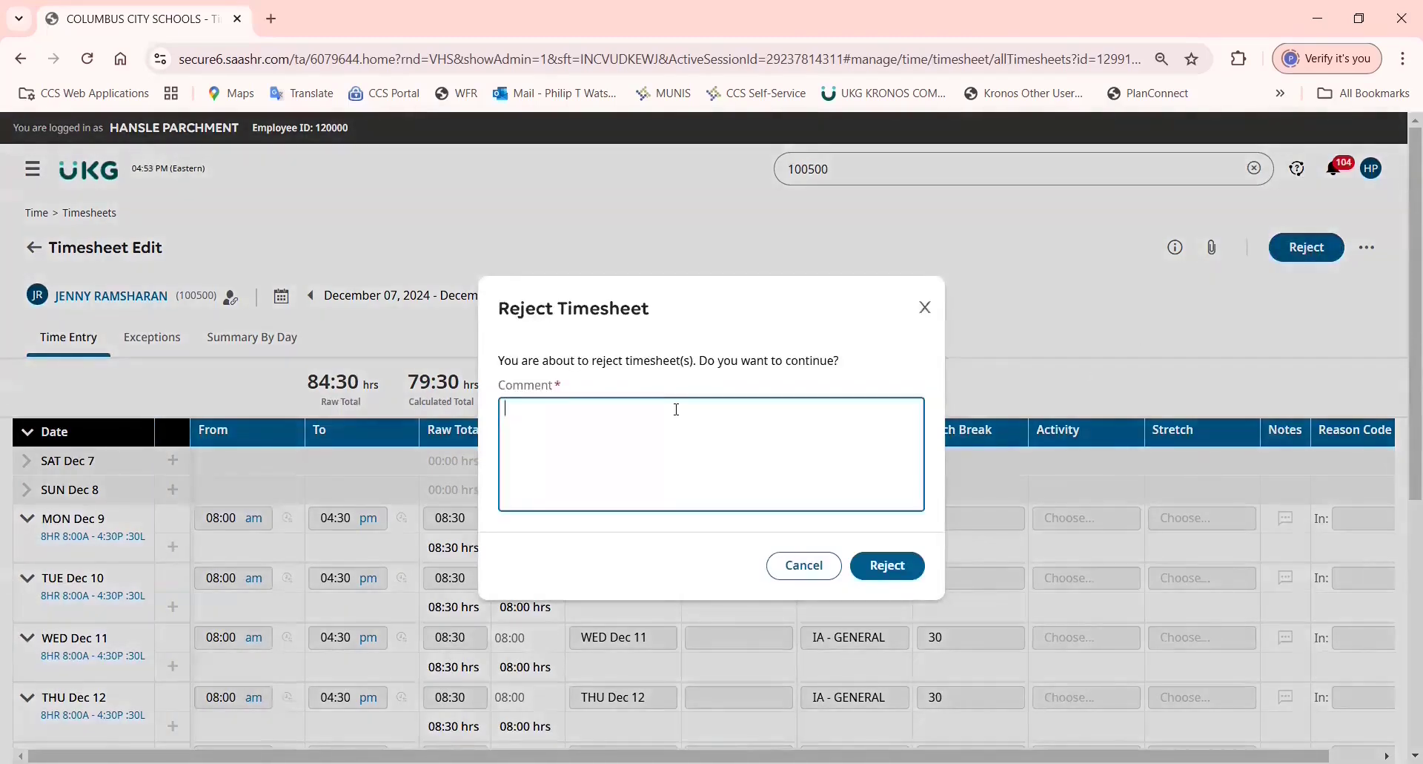
{"action": "type", "text": "correcting timesheet"}
{"action": "left_click", "coordinate": [915, 572]}
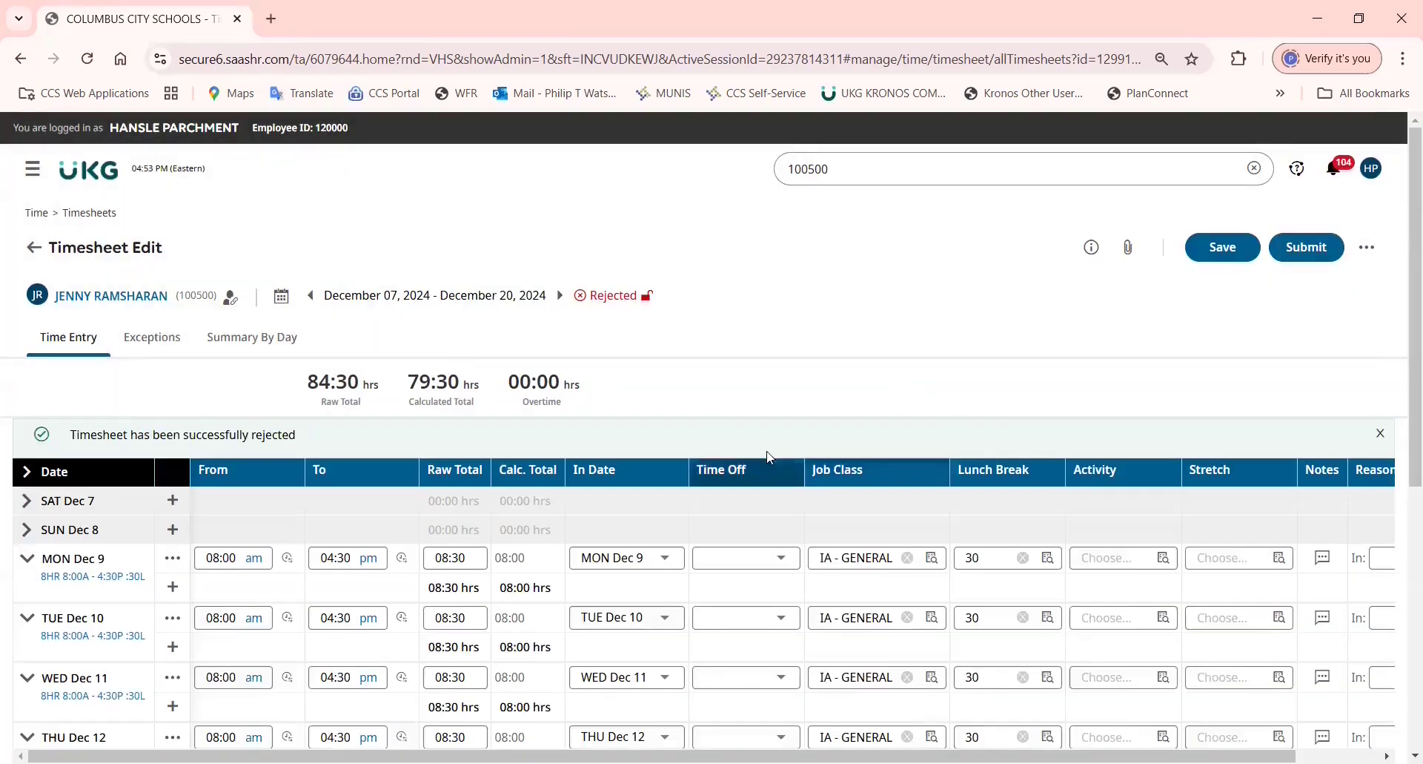
Add a 0.5-hour Excused - Paid entry on FRI Dec 20 and save the timesheet.
{"action": "scroll", "coordinate": [704, 415], "scroll_direction": "down", "scroll_amount": 5}
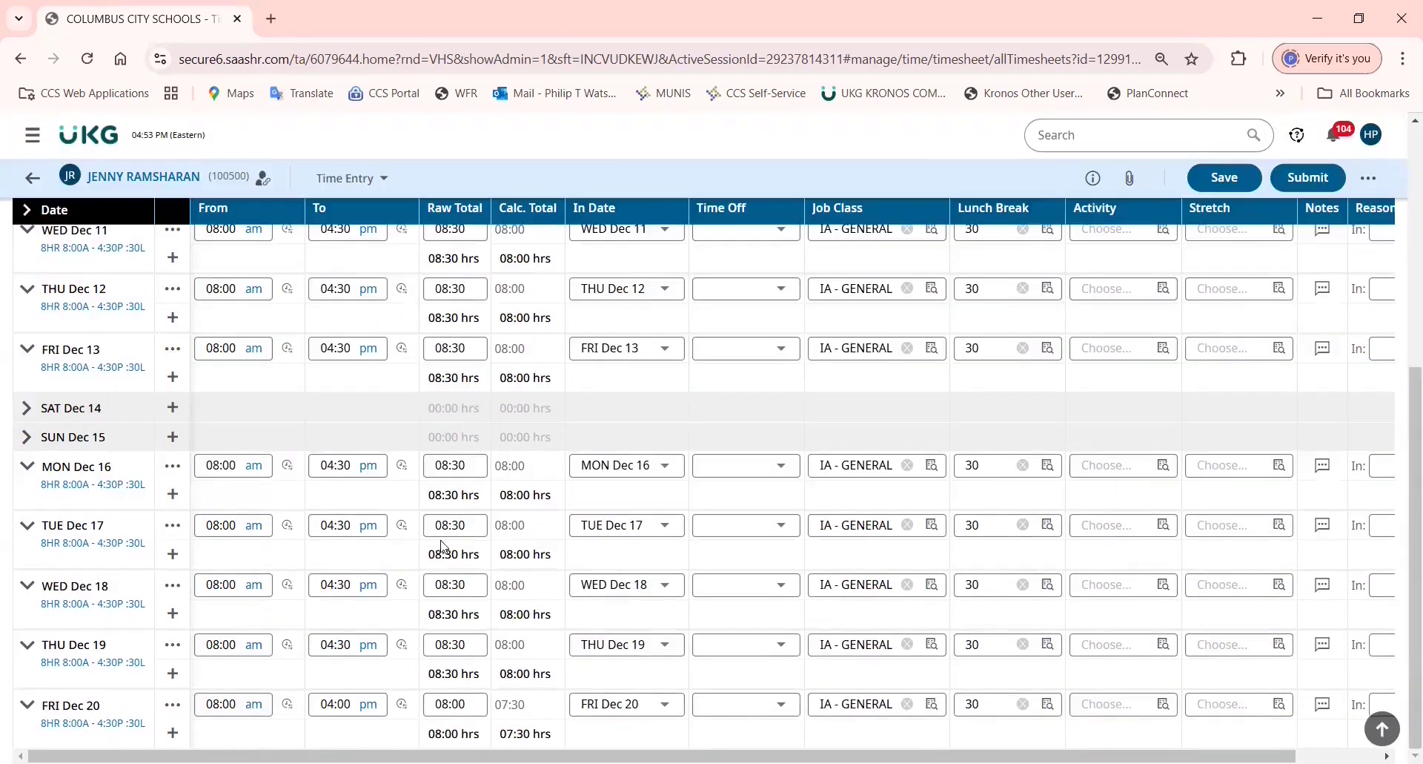
{"action": "left_click", "coordinate": [174, 734]}
{"action": "left_click", "coordinate": [473, 731]}
{"action": "type", "text": "0.5"}
{"action": "key", "text": "Tab"}
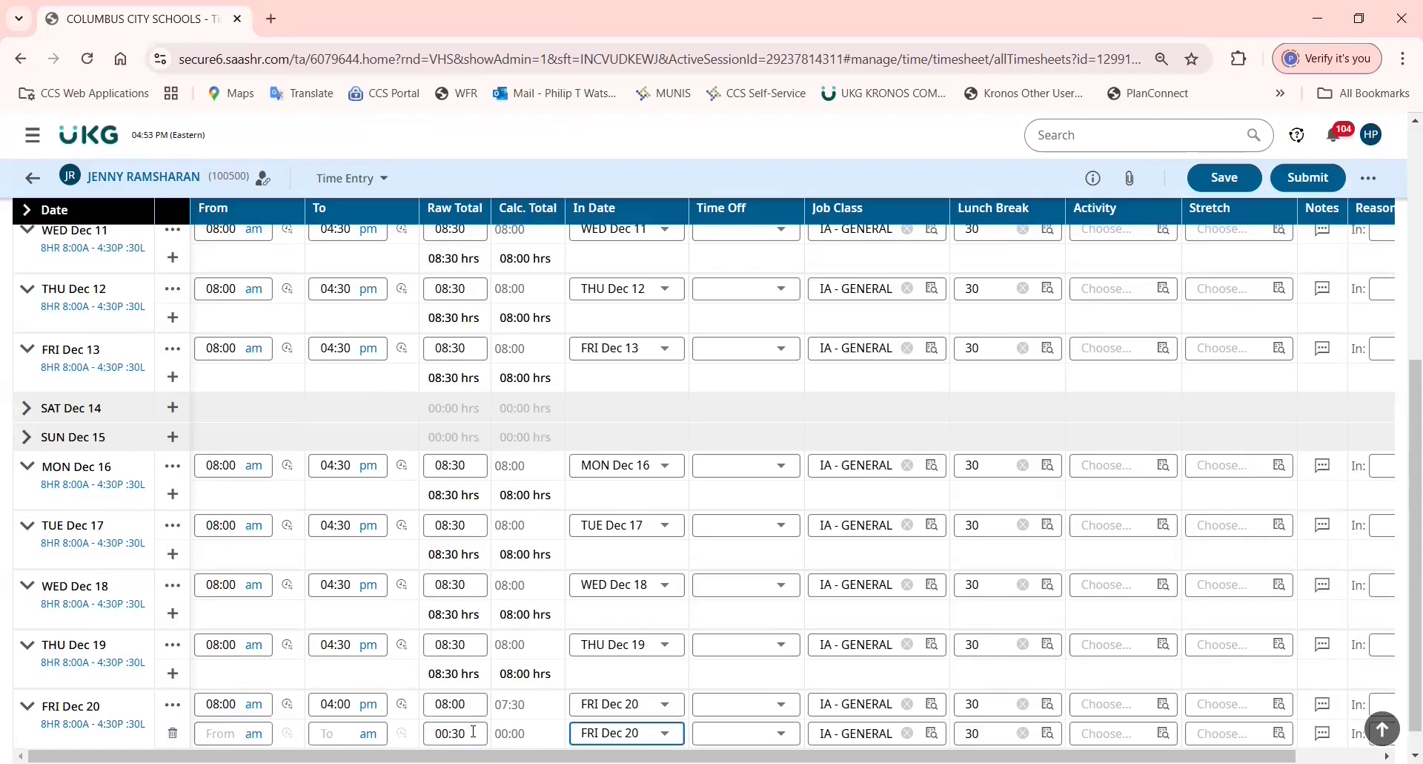
{"action": "left_click", "coordinate": [771, 704]}
{"action": "left_click", "coordinate": [723, 512]}
{"action": "scroll", "coordinate": [483, 464], "scroll_direction": "down", "scroll_amount": 3}
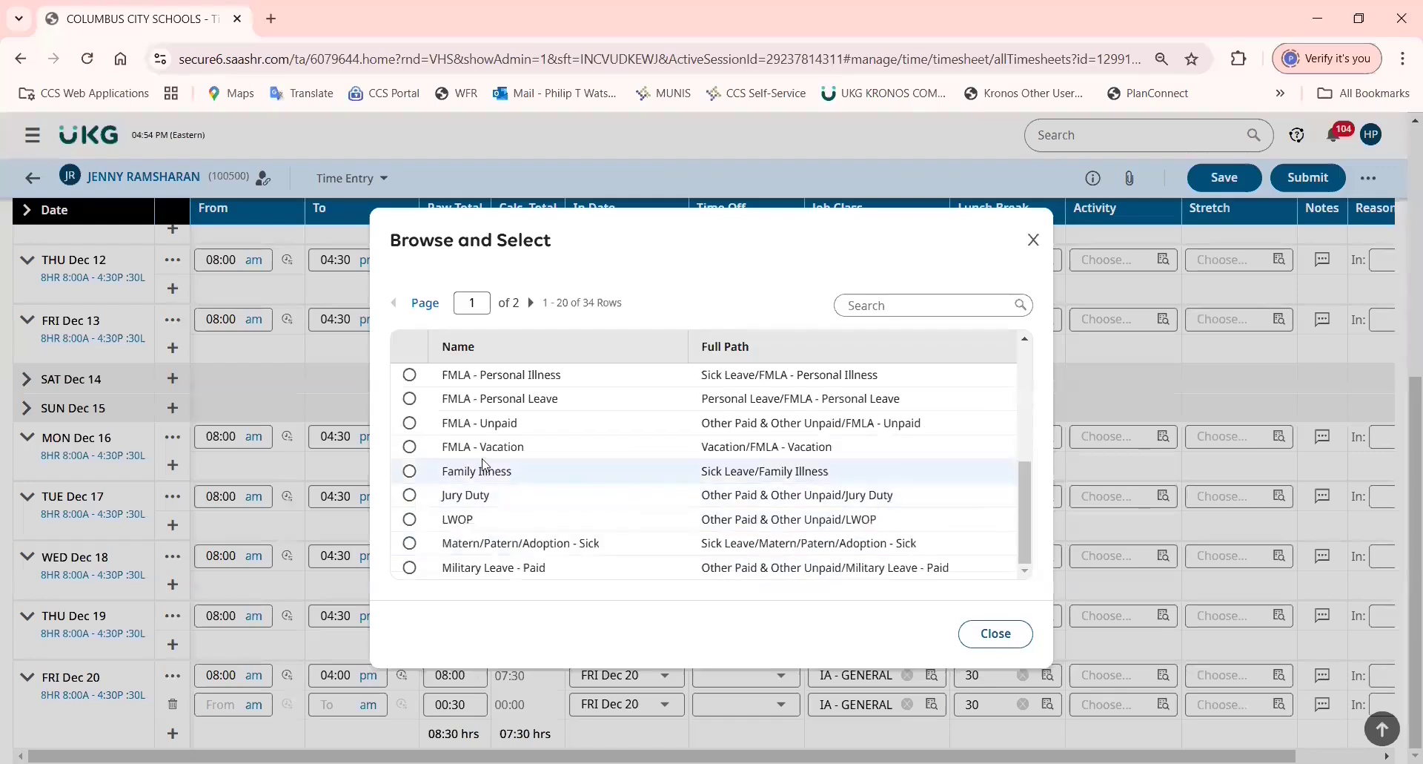
{"action": "scroll", "coordinate": [483, 465], "scroll_direction": "up", "scroll_amount": 2}
{"action": "left_click", "coordinate": [409, 417]}
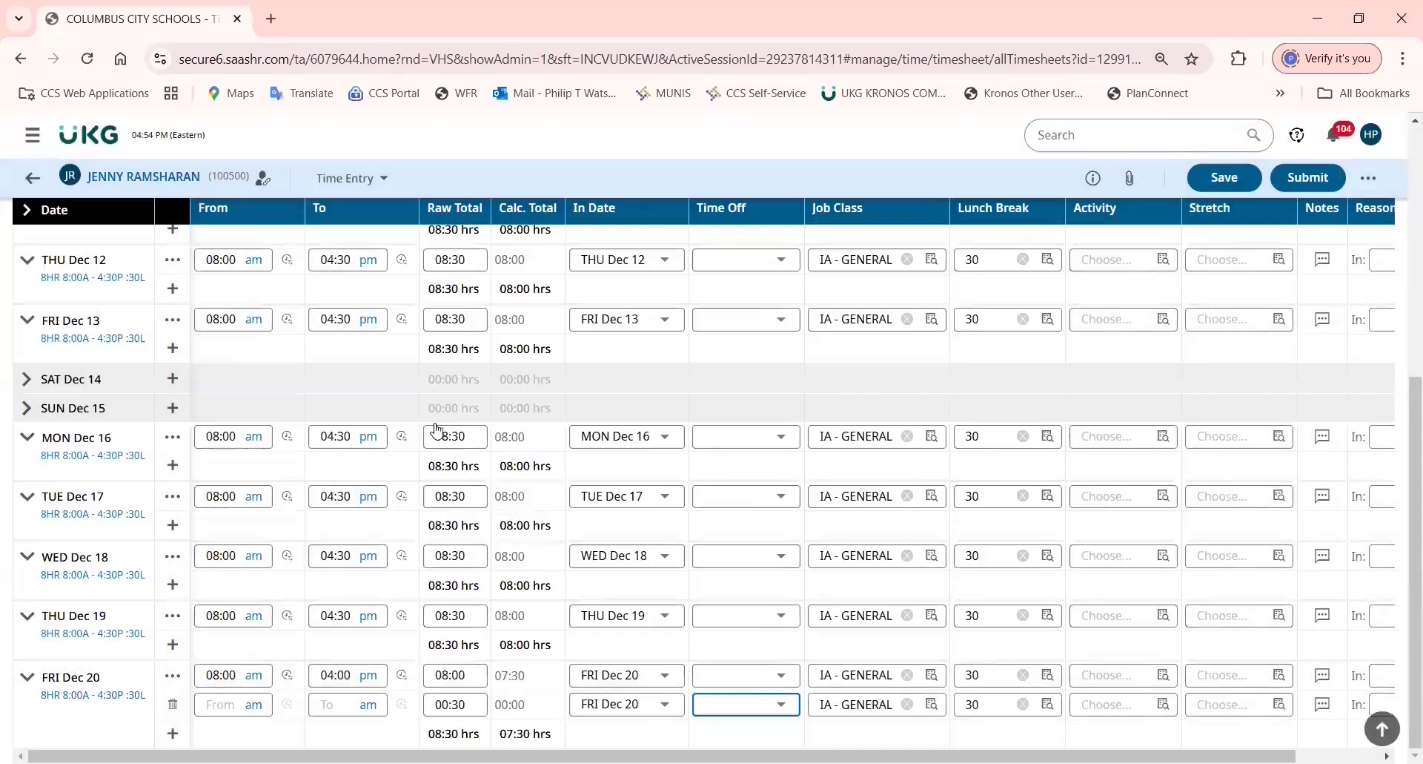
{"action": "left_click", "coordinate": [1209, 183]}
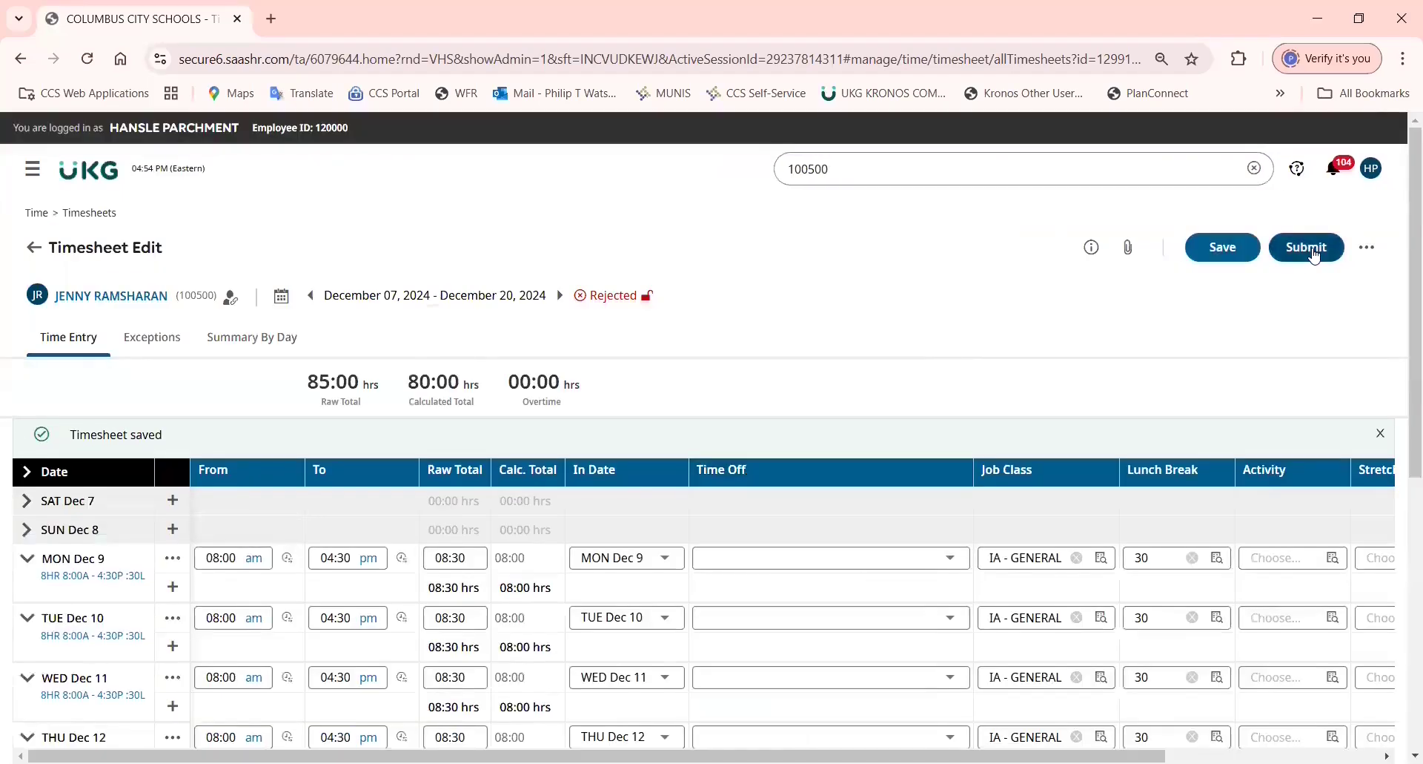
Submit the corrected timesheet for approval.
{"action": "left_click", "coordinate": [1305, 247]}
{"action": "left_click", "coordinate": [899, 558]}
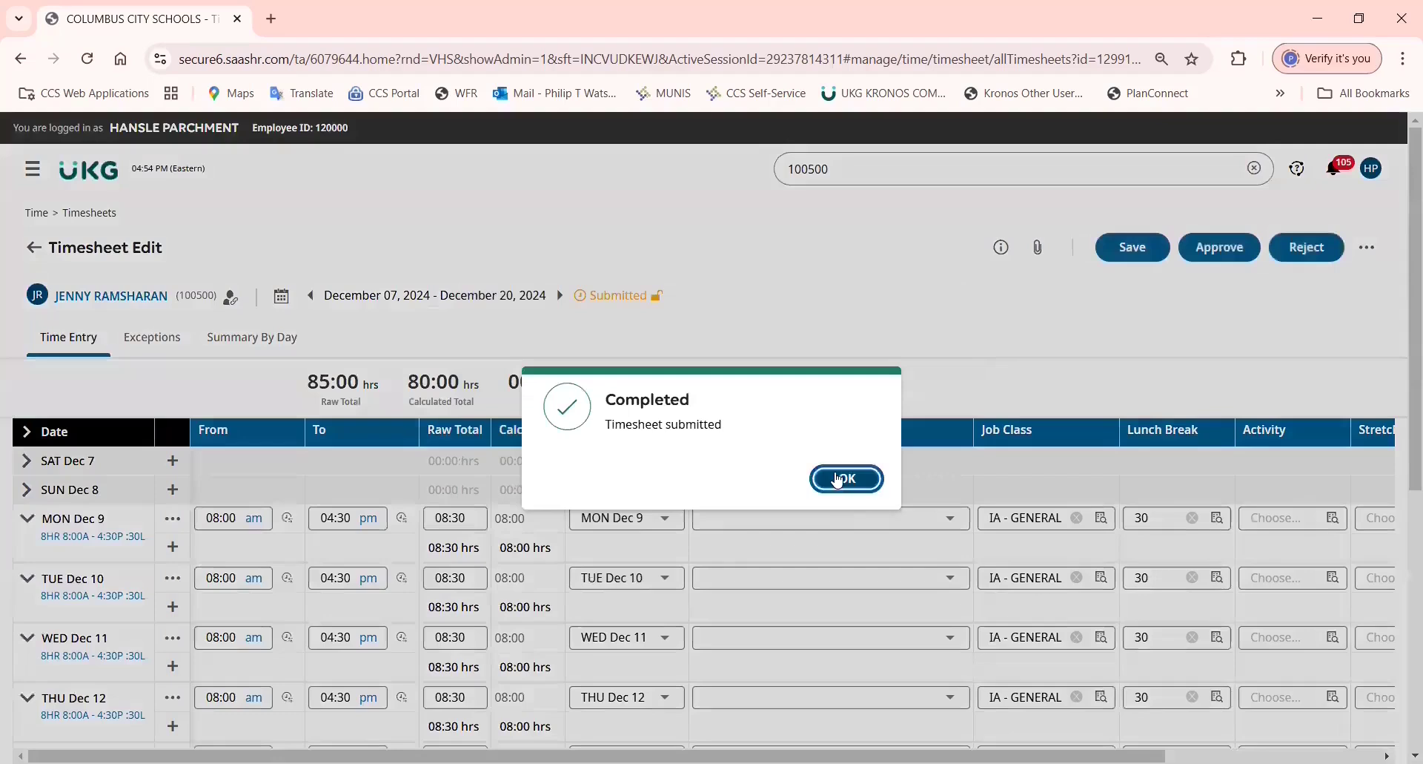
{"action": "left_click", "coordinate": [842, 479]}
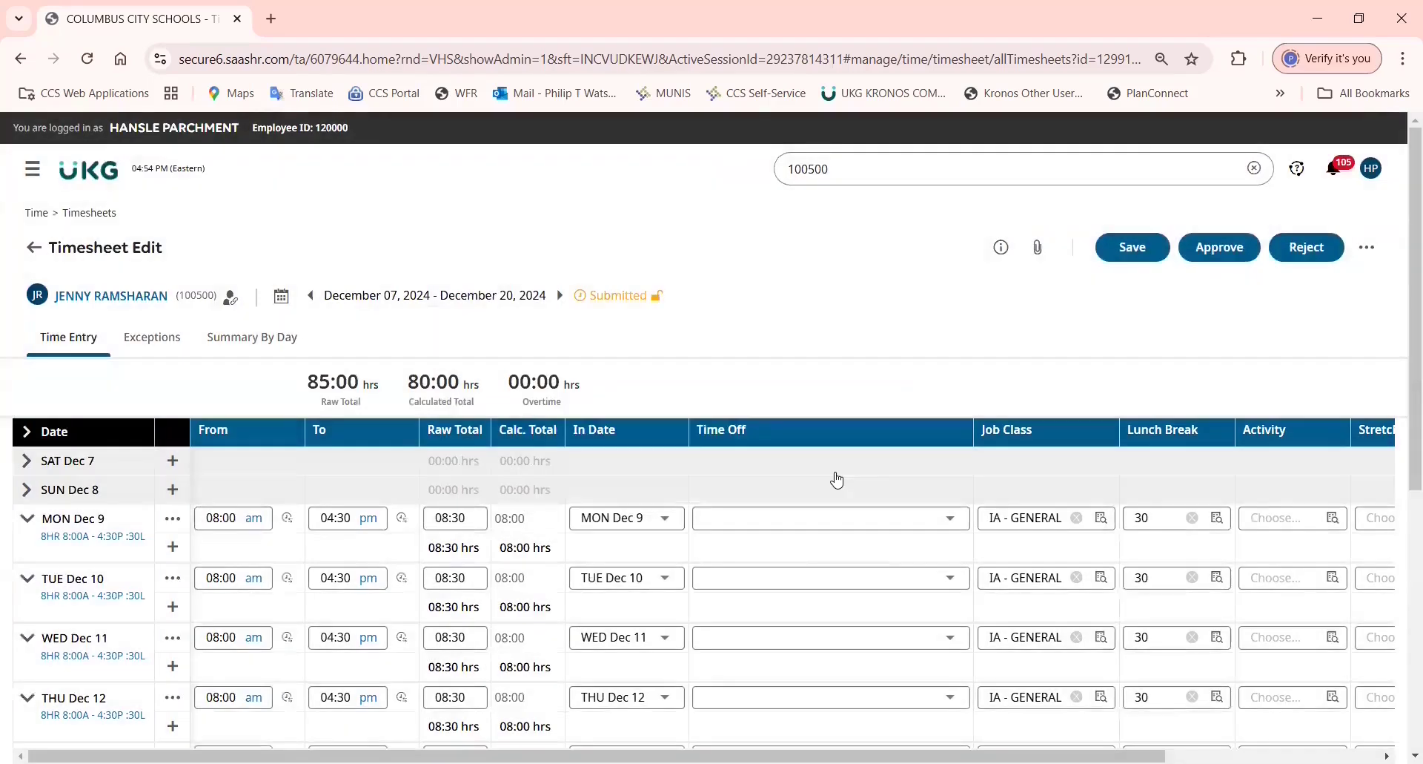
Approve the submitted timesheet, accepting the approval warning.
{"action": "left_click", "coordinate": [1228, 256]}
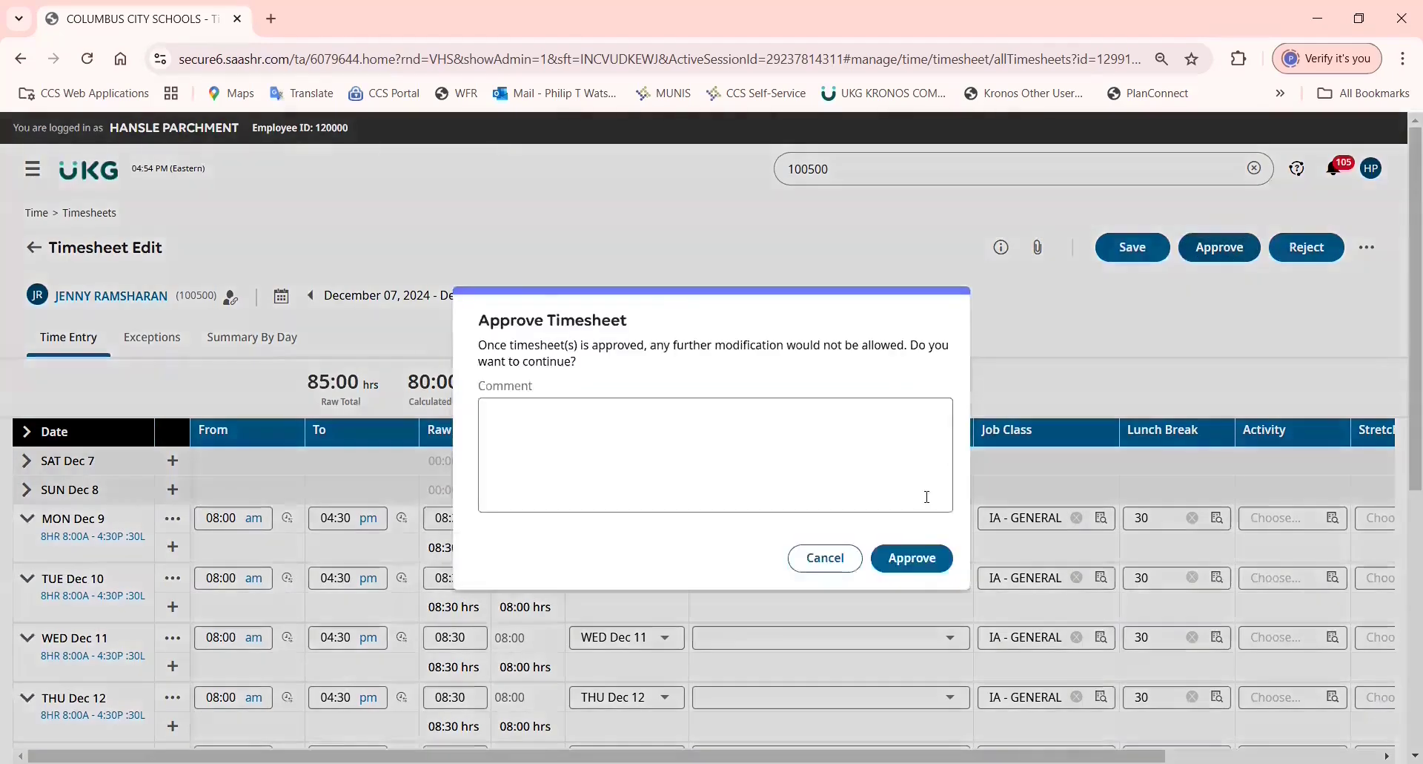
{"action": "left_click", "coordinate": [912, 557]}
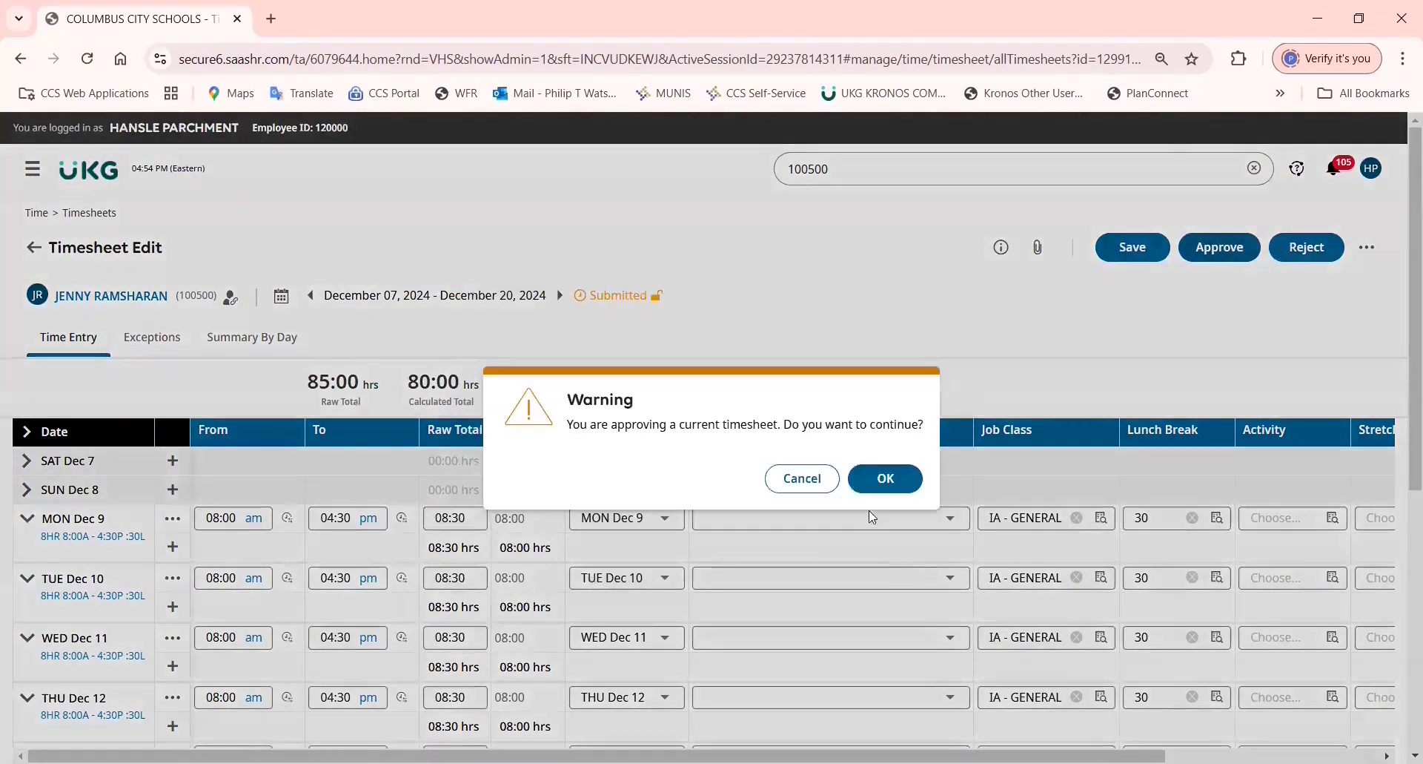
{"action": "left_click", "coordinate": [886, 484]}
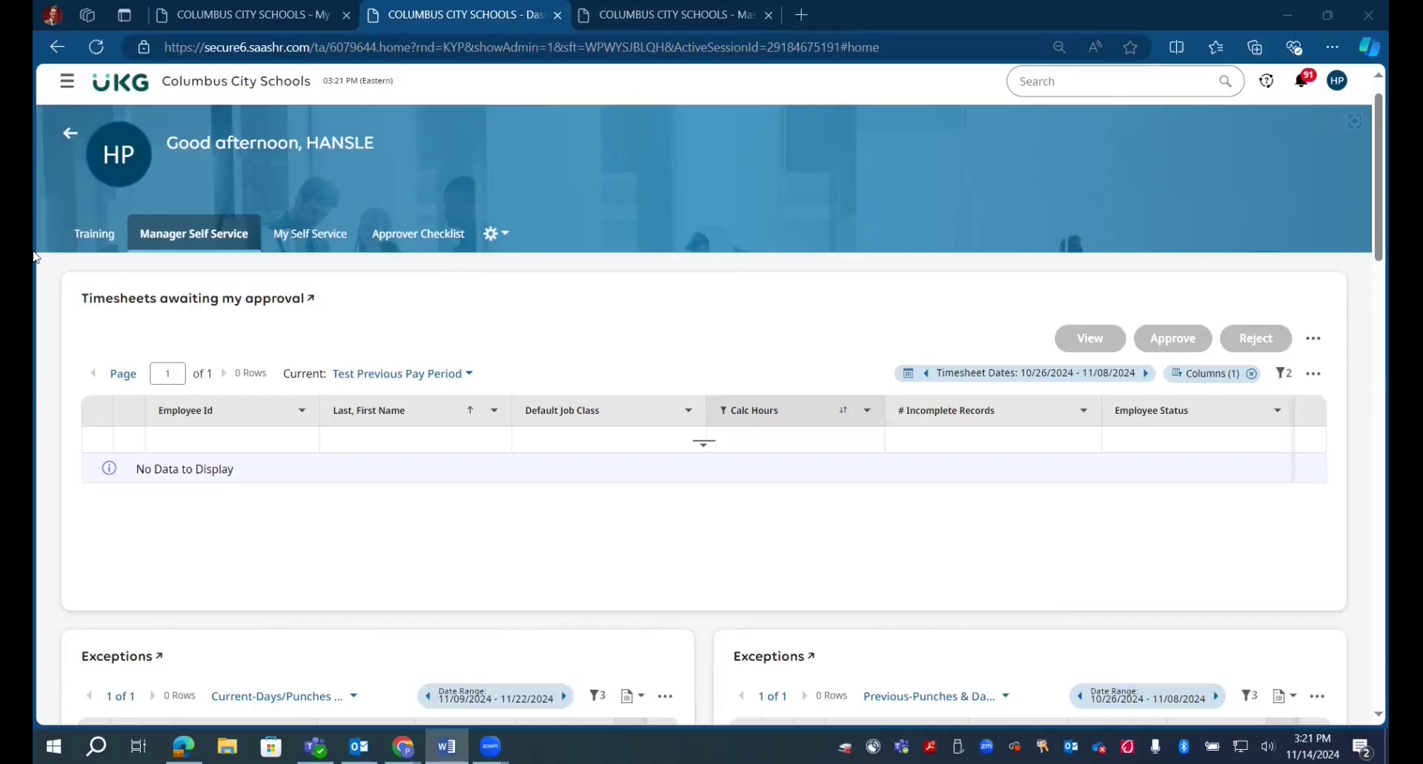
Go to My HR > Delegations and start a new workflow delegation.
{"action": "left_click", "coordinate": [66, 87]}
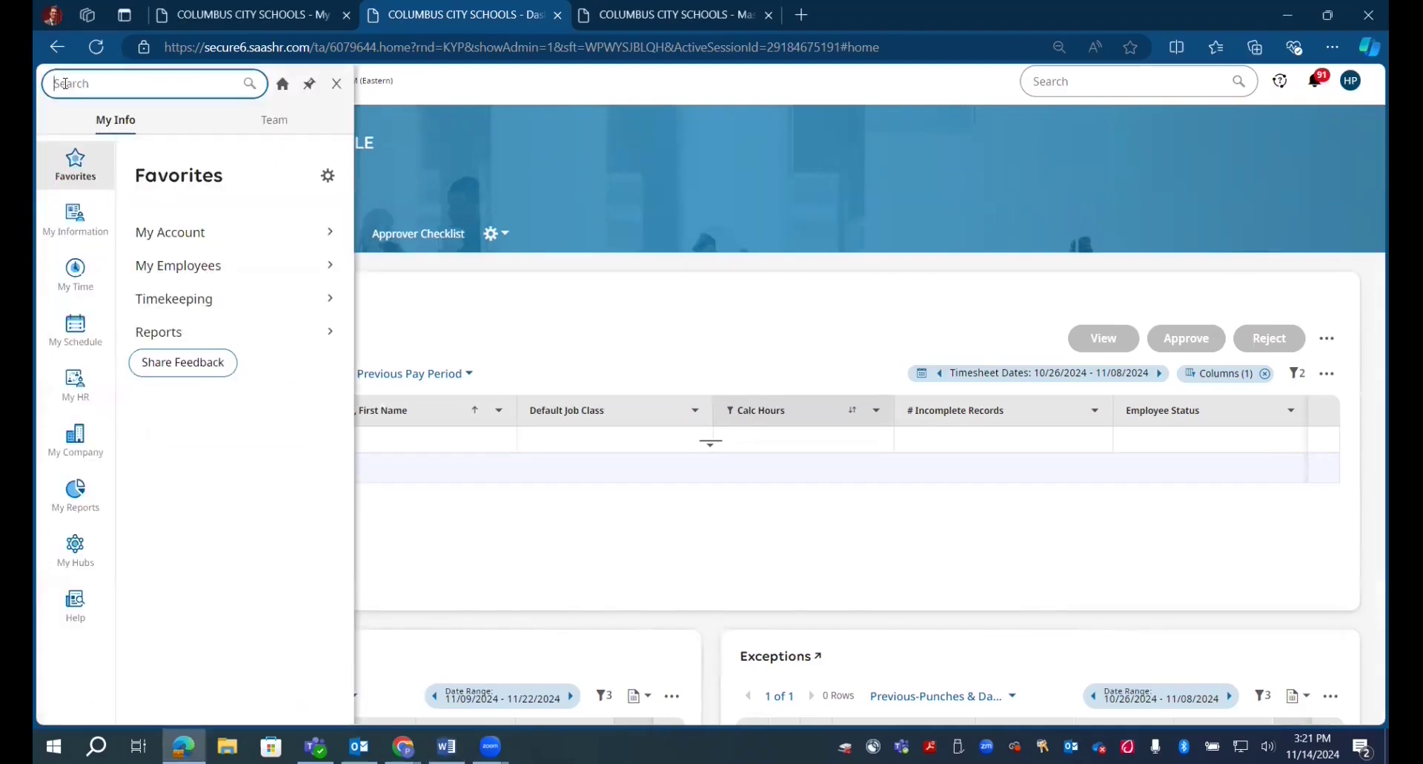
{"action": "mouse_move", "coordinate": [69, 389]}
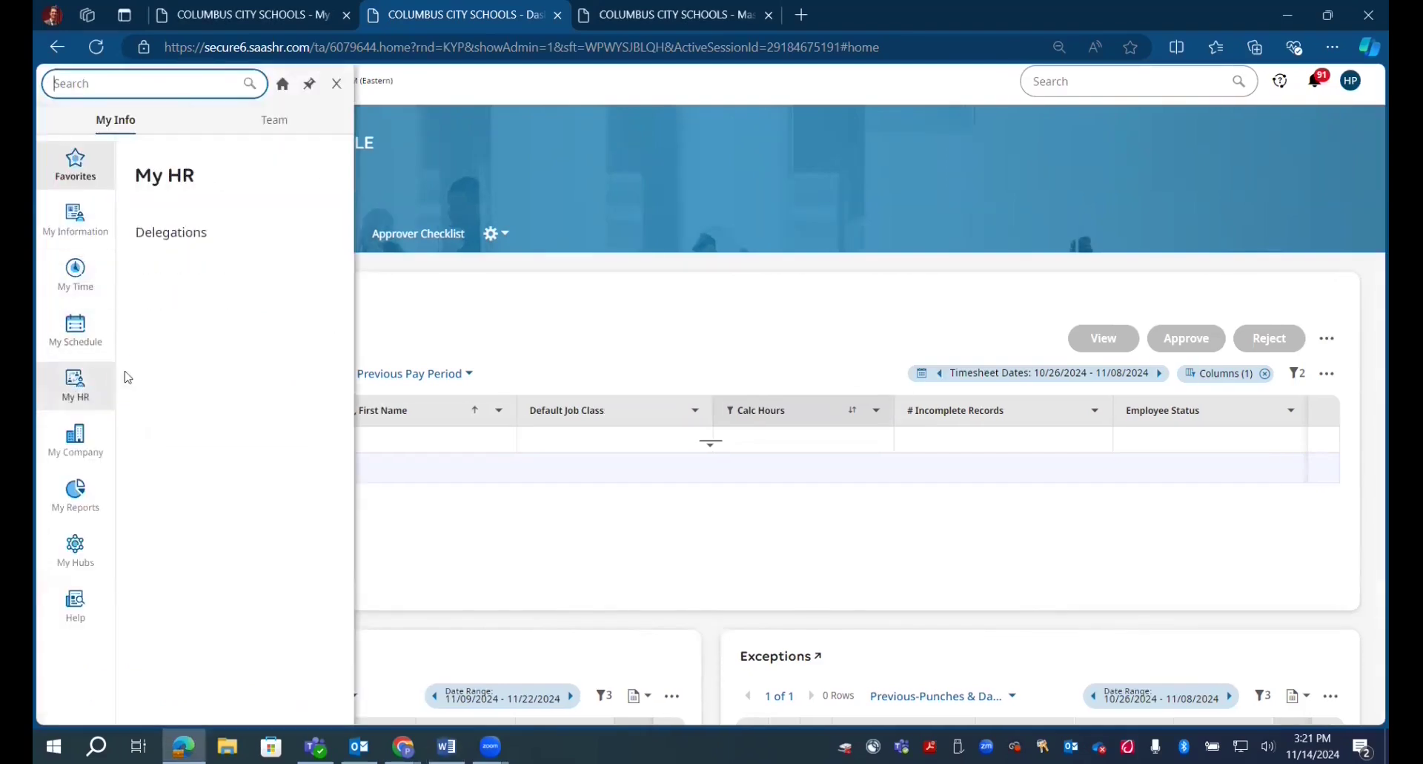
{"action": "left_click", "coordinate": [168, 232]}
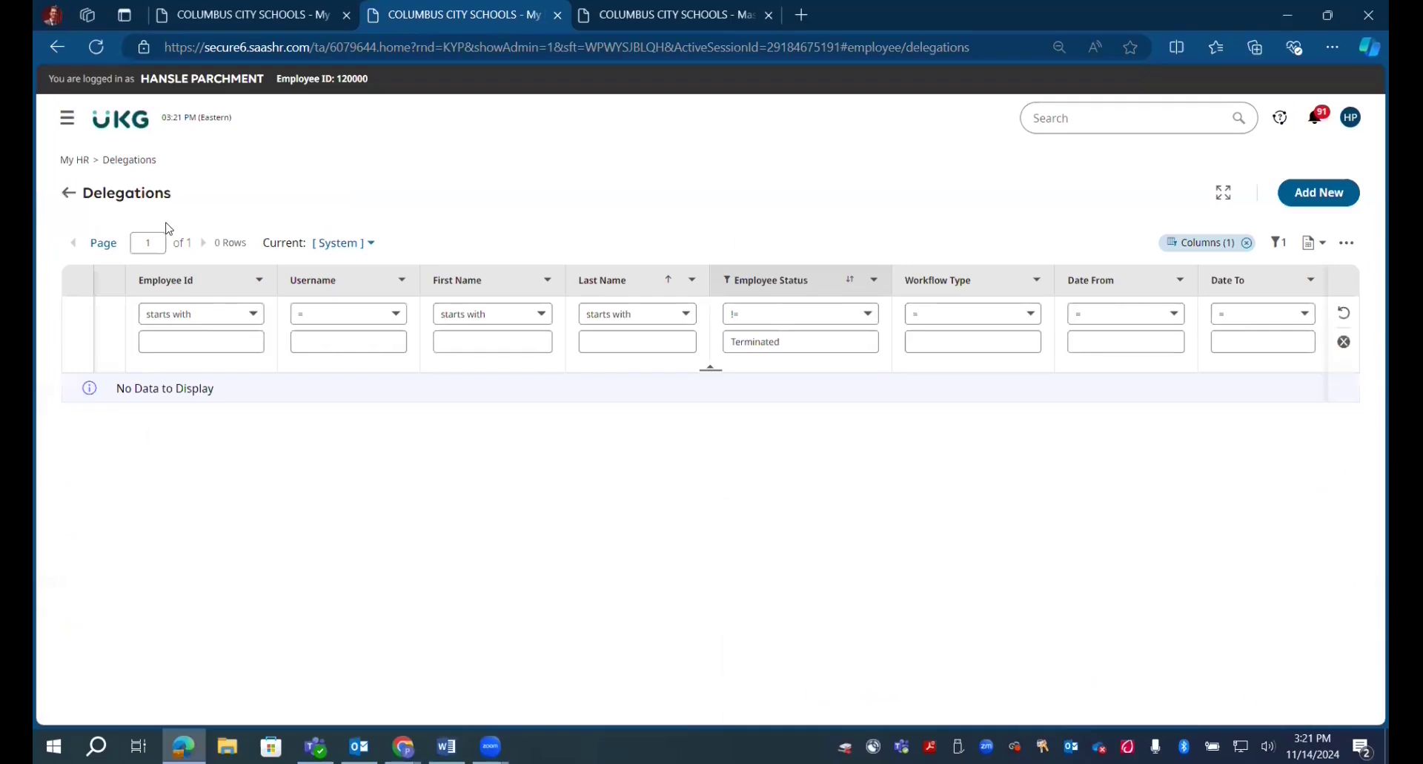
{"action": "left_click", "coordinate": [1320, 192]}
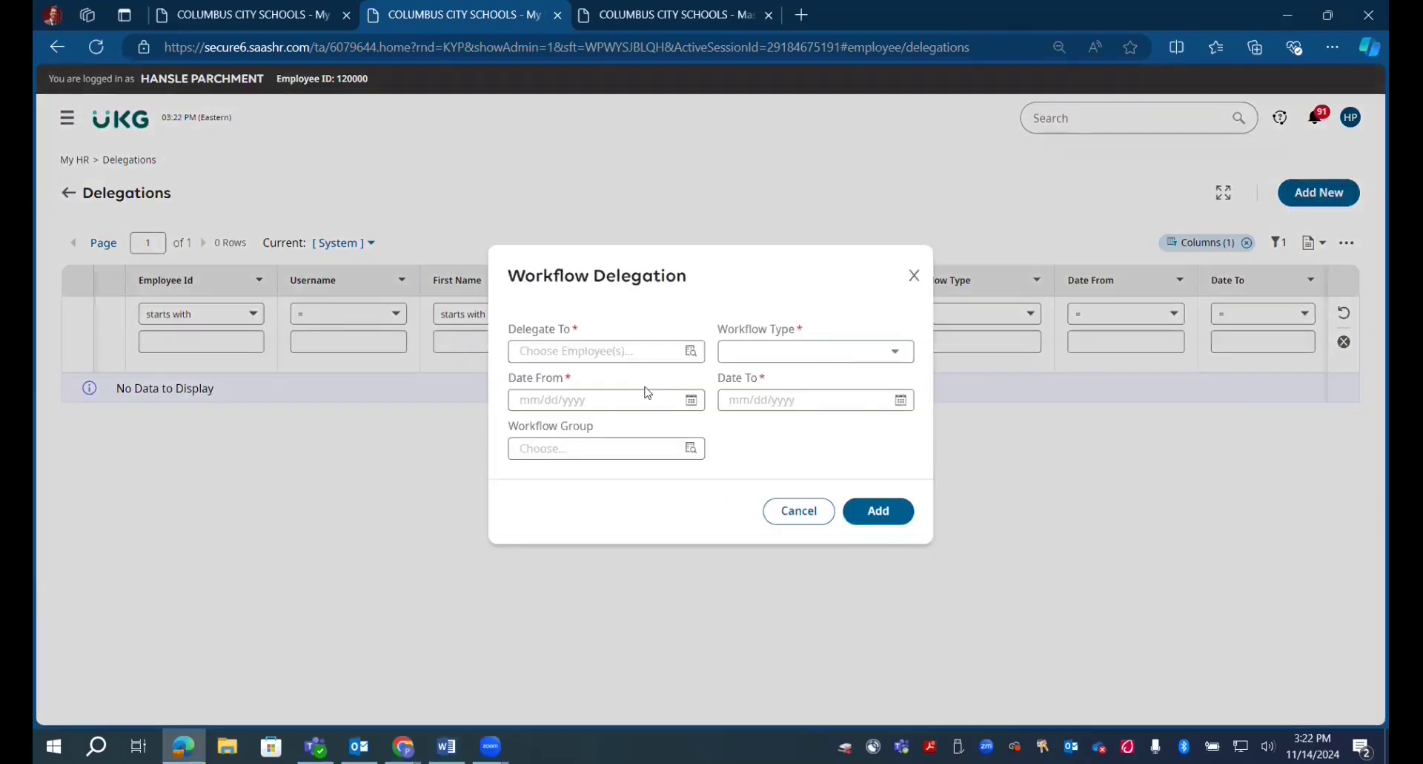
Try choosing a delegate from the employee suggestions, then clear that choice.
{"action": "left_click", "coordinate": [616, 351]}
{"action": "type", "text": "130000"}
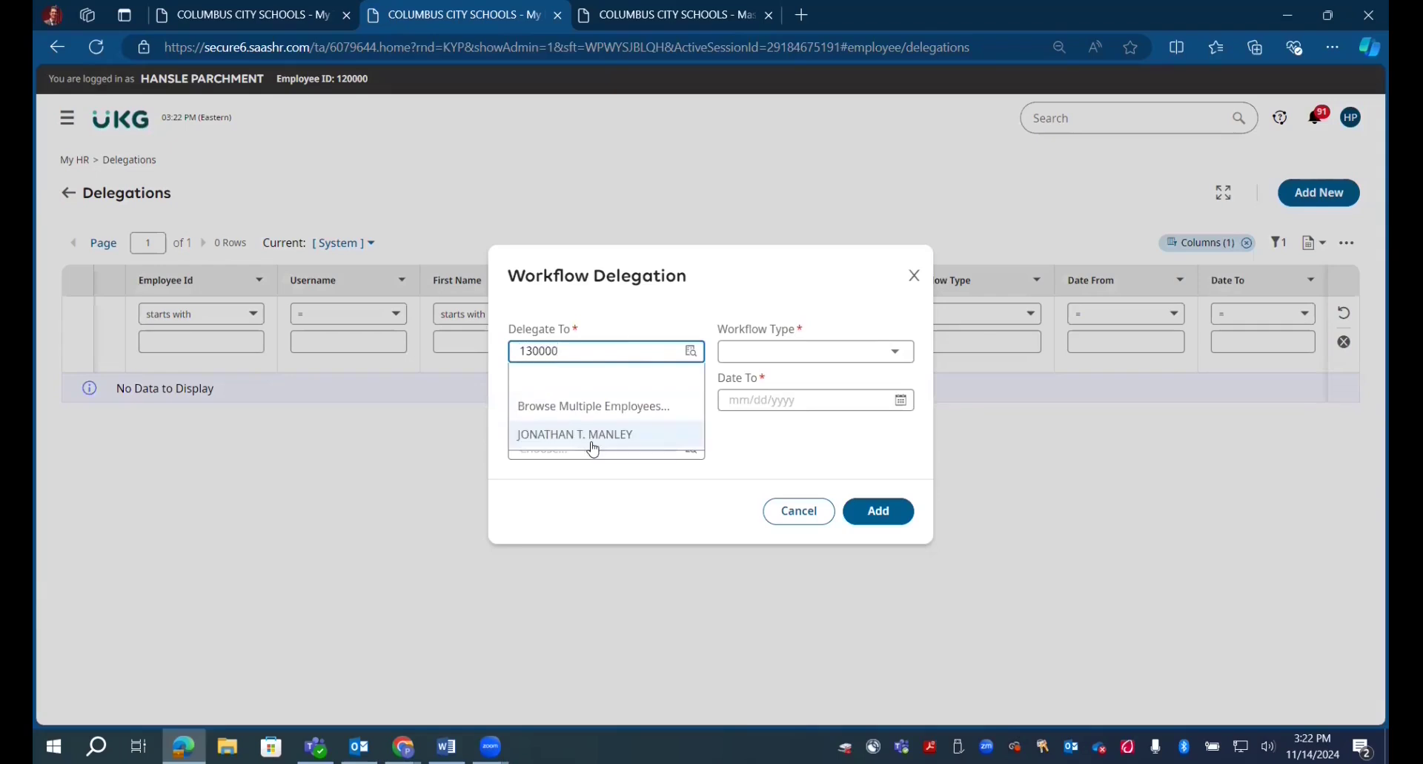
{"action": "left_click", "coordinate": [593, 445]}
{"action": "left_click", "coordinate": [669, 351]}
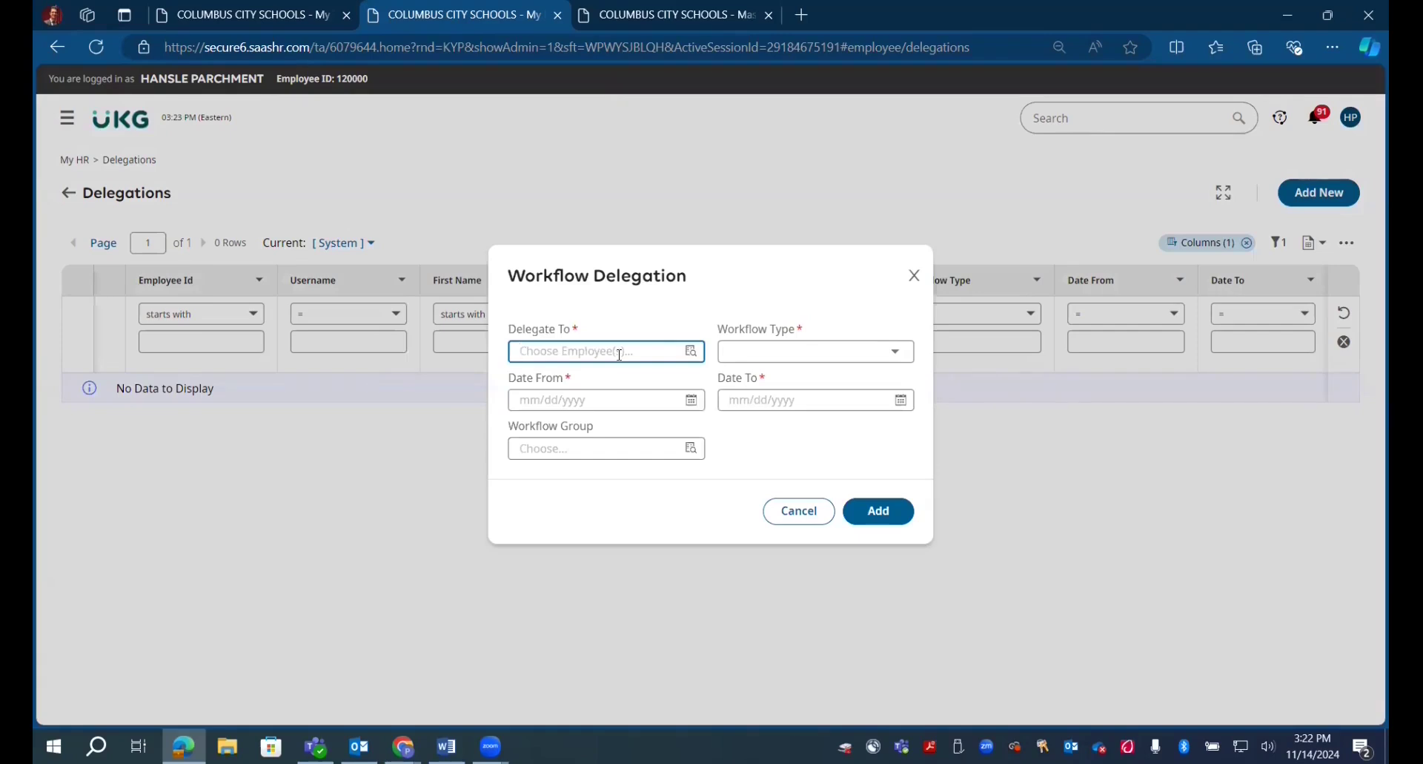
{"action": "left_click", "coordinate": [620, 353]}
{"action": "type", "text": "jonathan"}
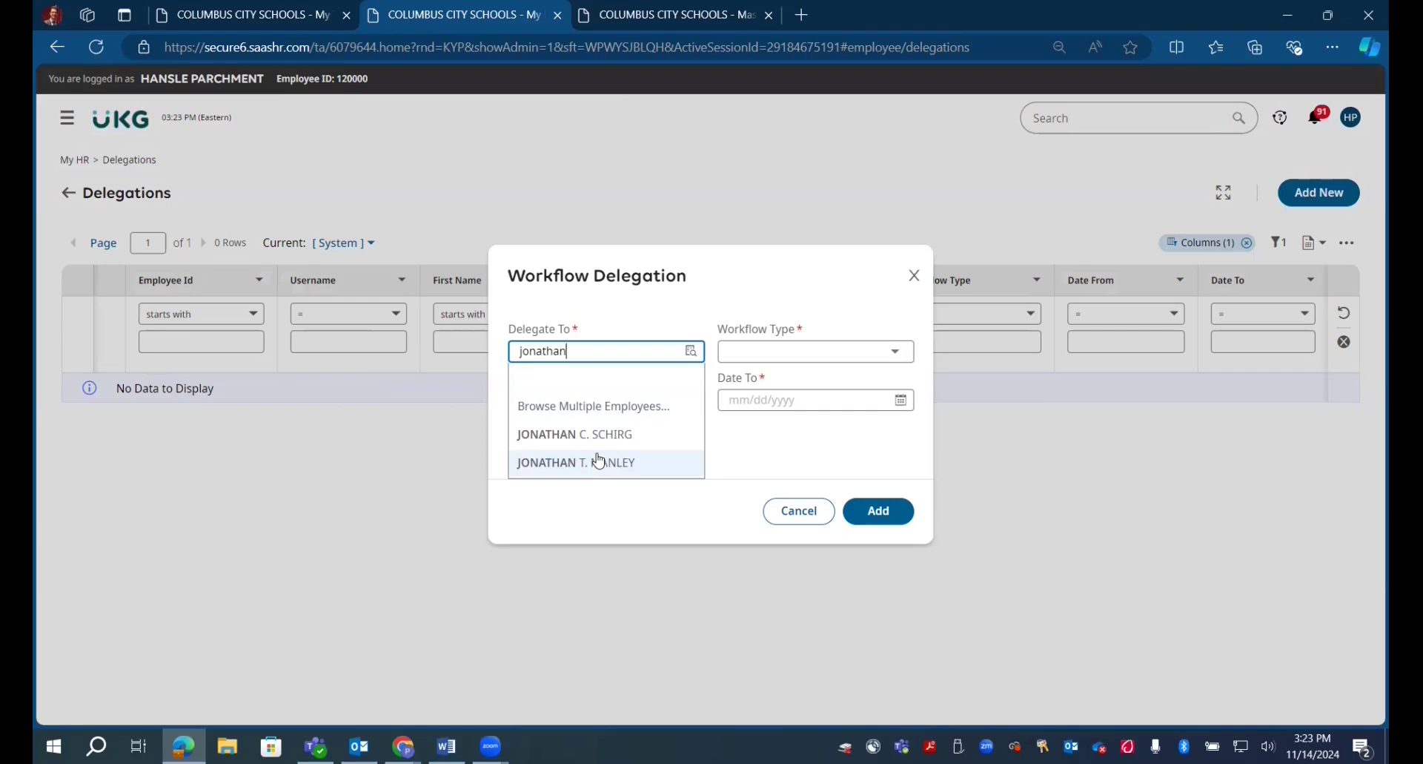
{"action": "left_click", "coordinate": [636, 303]}
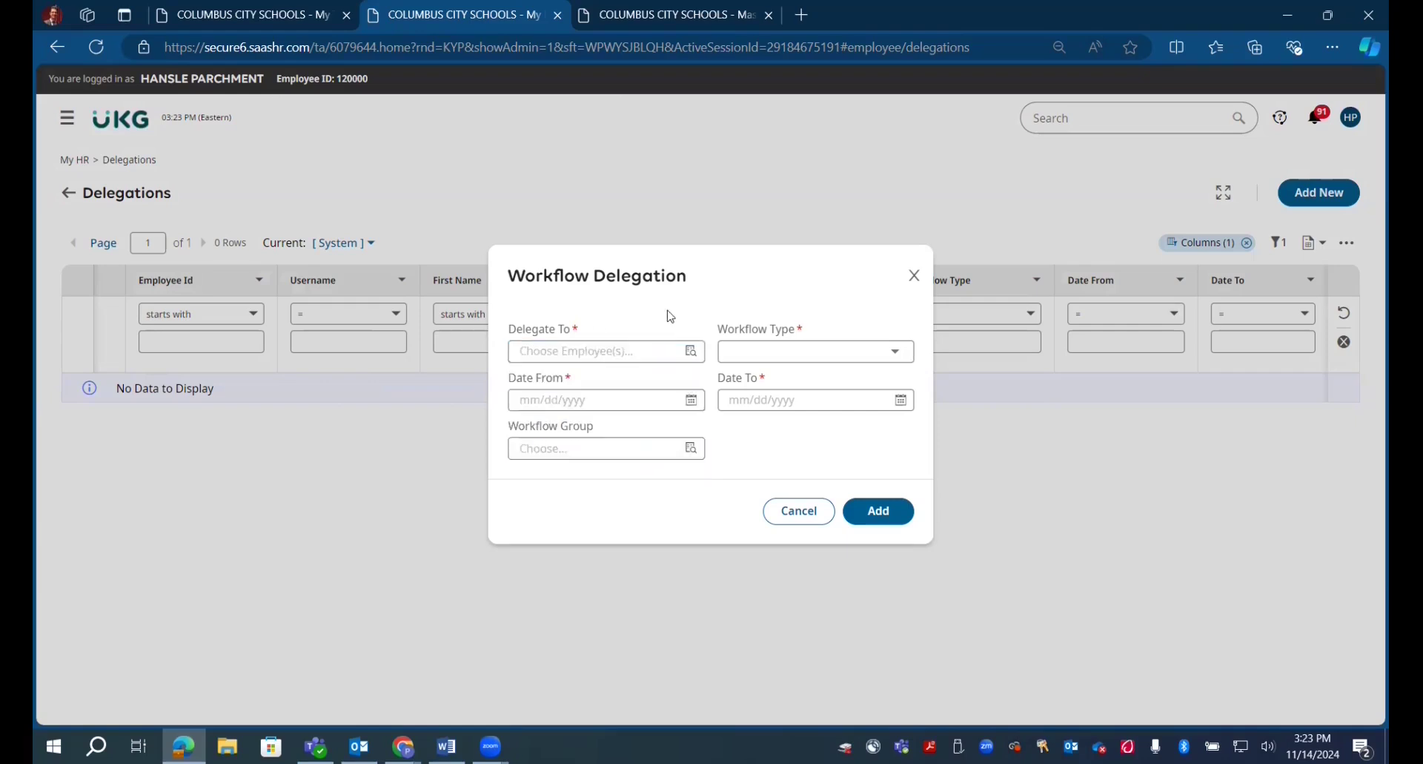
Browse the employee list, then set the employee found by surname as delegate.
{"action": "left_click", "coordinate": [694, 359]}
{"action": "left_click", "coordinate": [547, 267]}
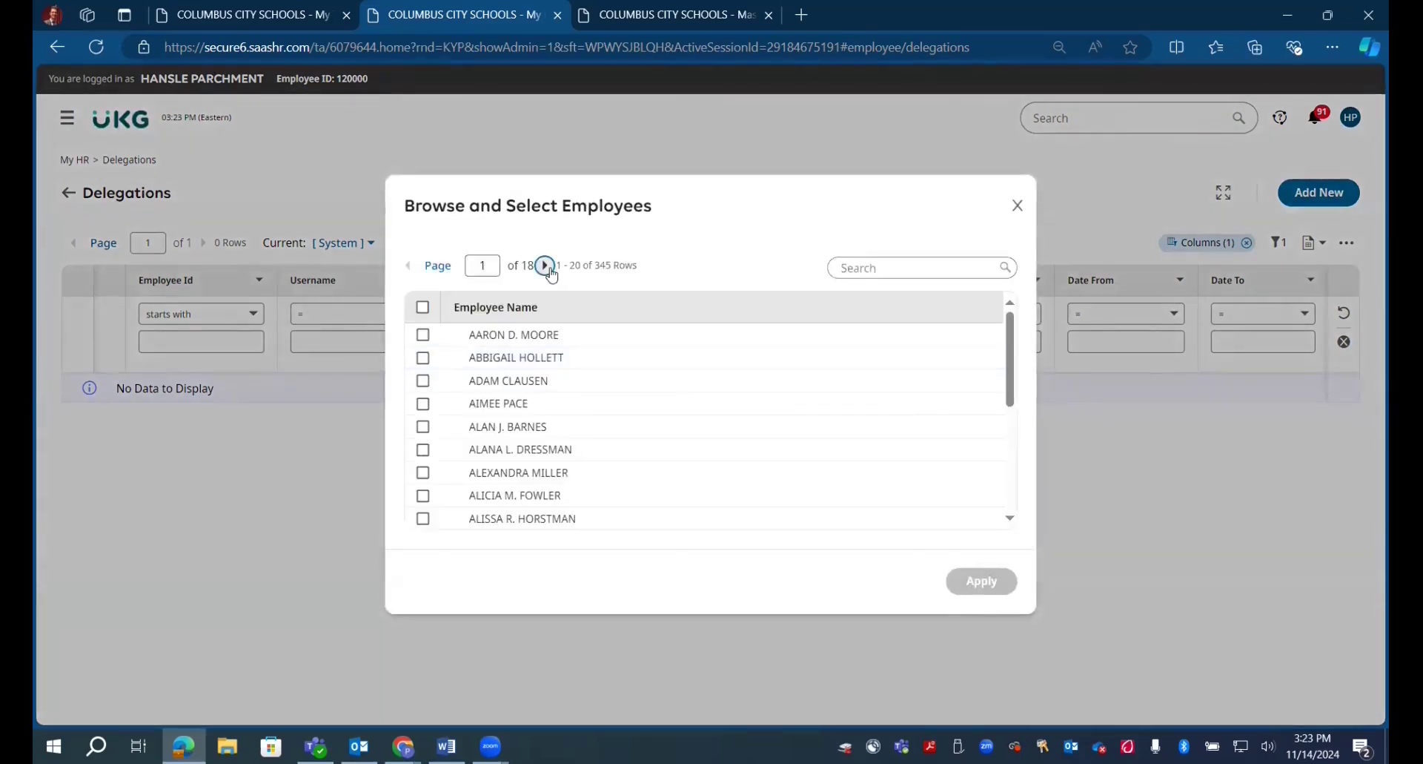
{"action": "left_click", "coordinate": [546, 267]}
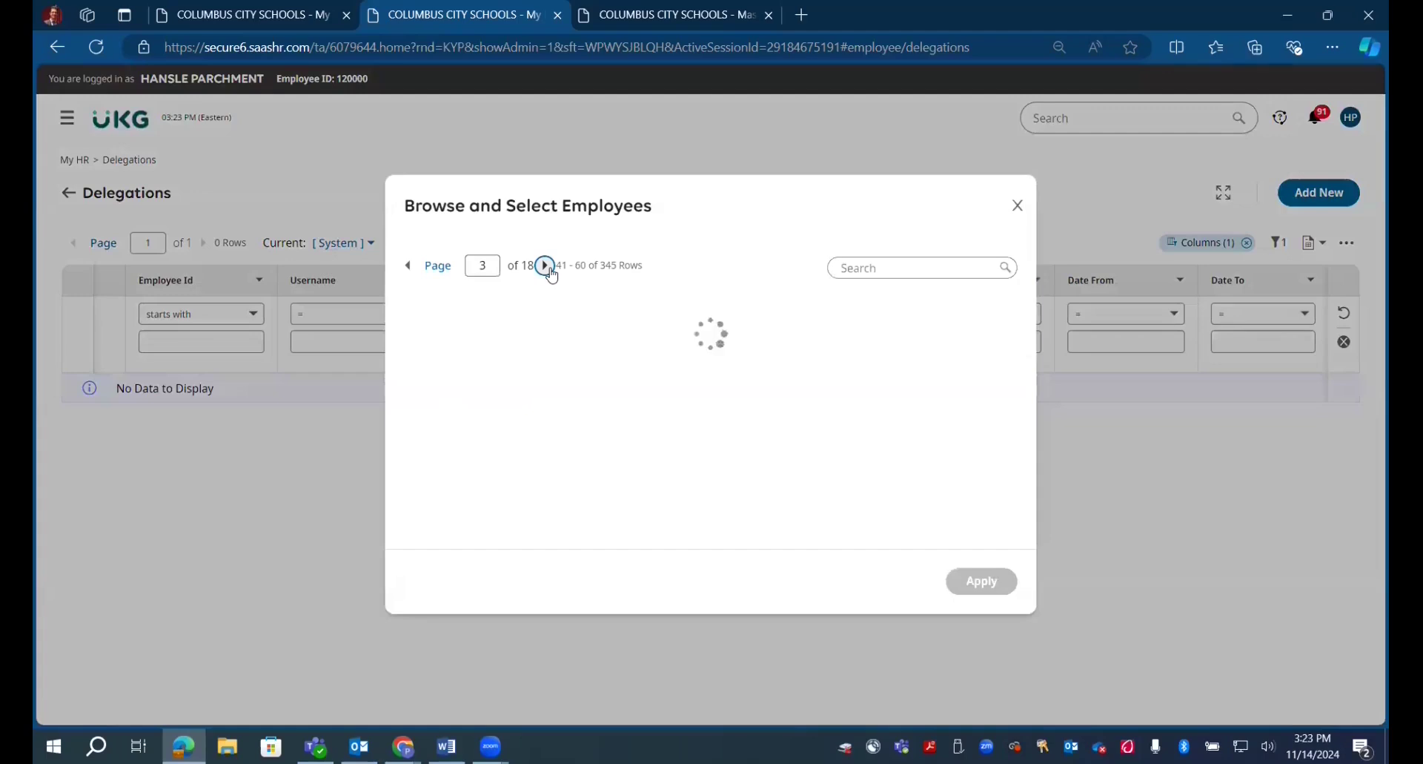
{"action": "left_click", "coordinate": [546, 266]}
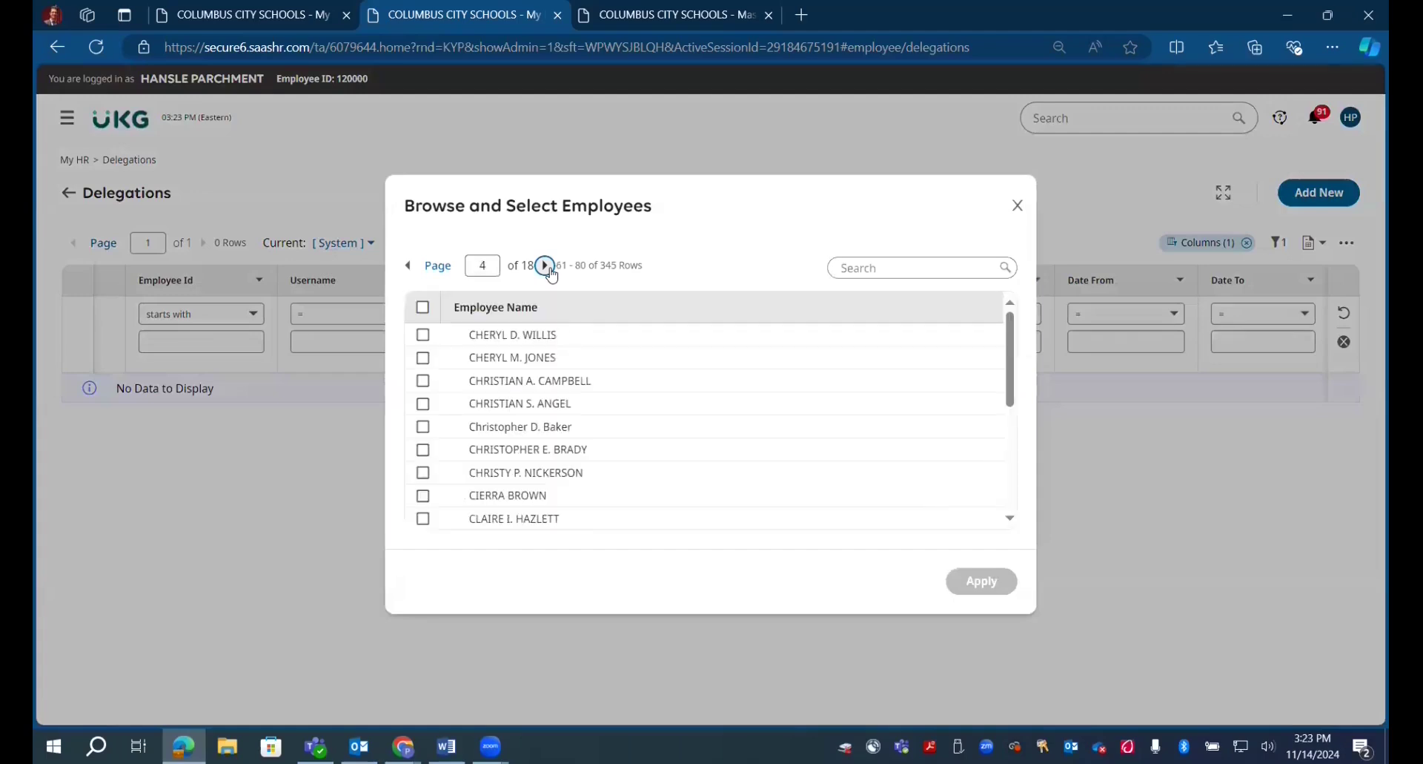
{"action": "left_click", "coordinate": [545, 266]}
{"action": "left_click", "coordinate": [1017, 205]}
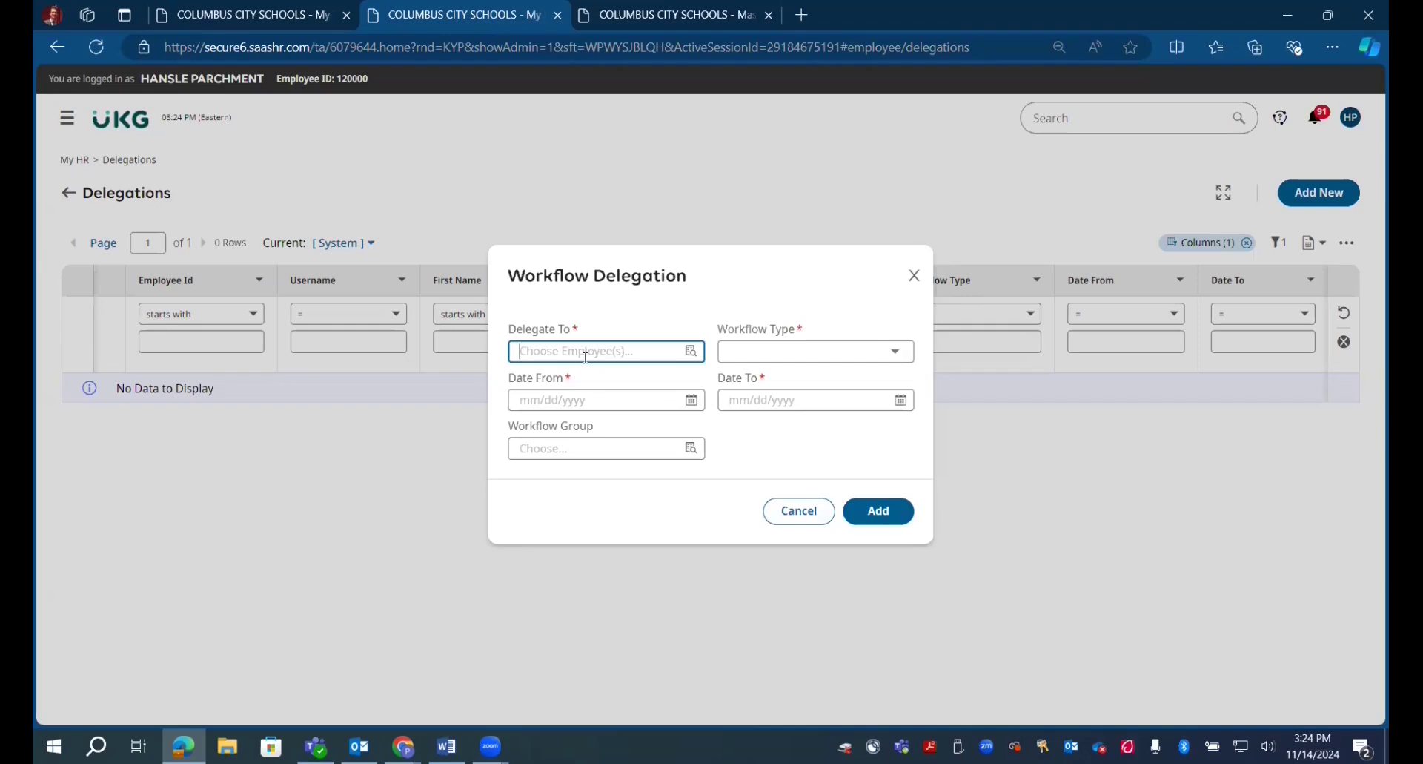
{"action": "type", "text": "manley"}
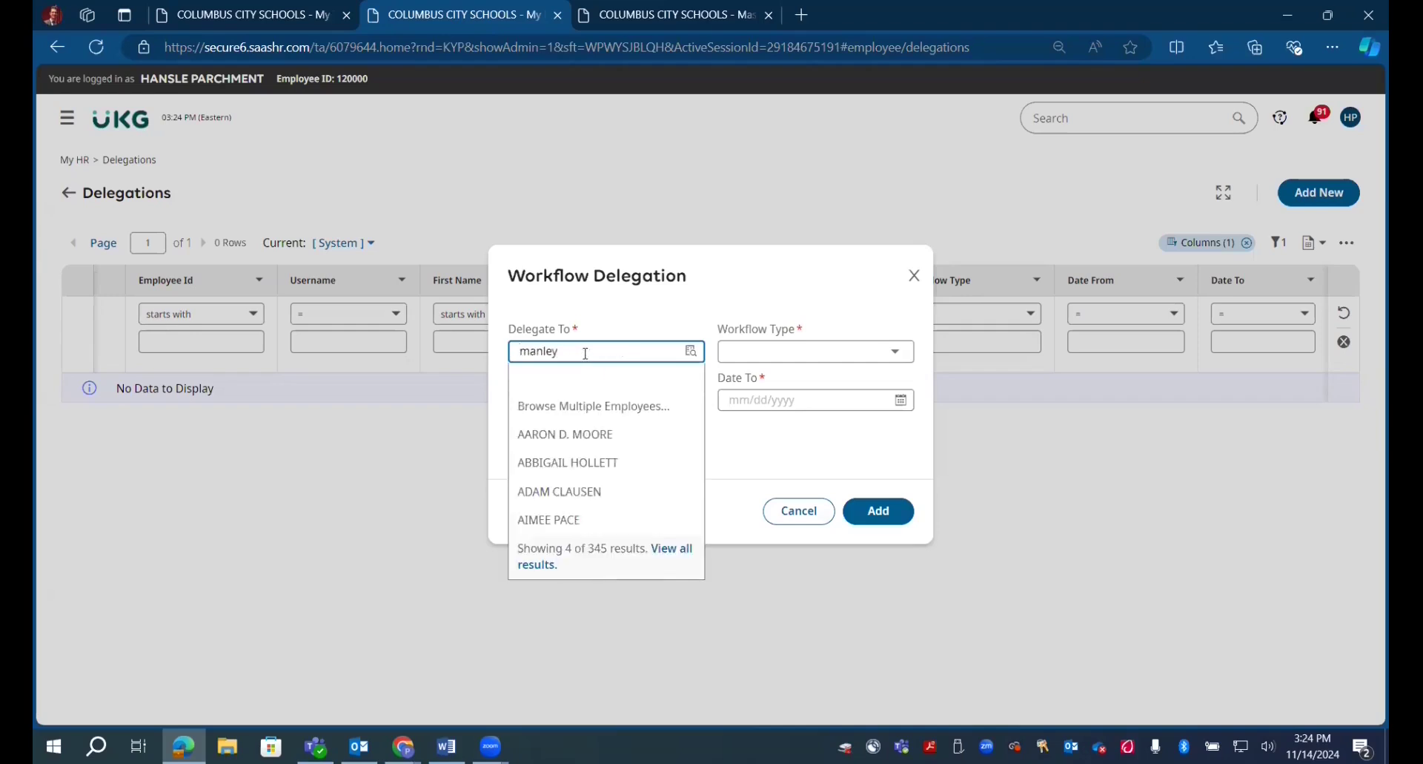
{"action": "left_click", "coordinate": [559, 436]}
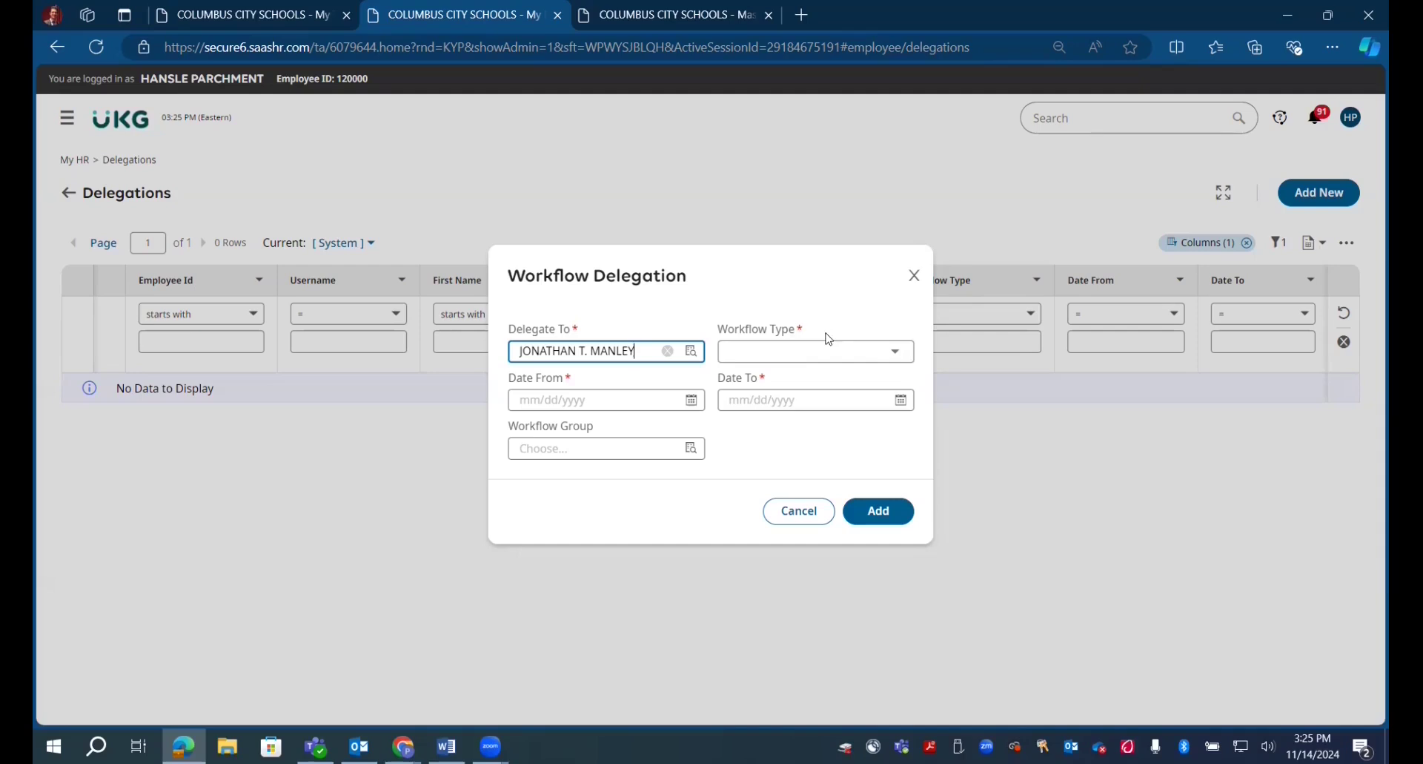
Delegate All Workflows with a start date of December 2, 2024.
{"action": "left_click", "coordinate": [863, 356]}
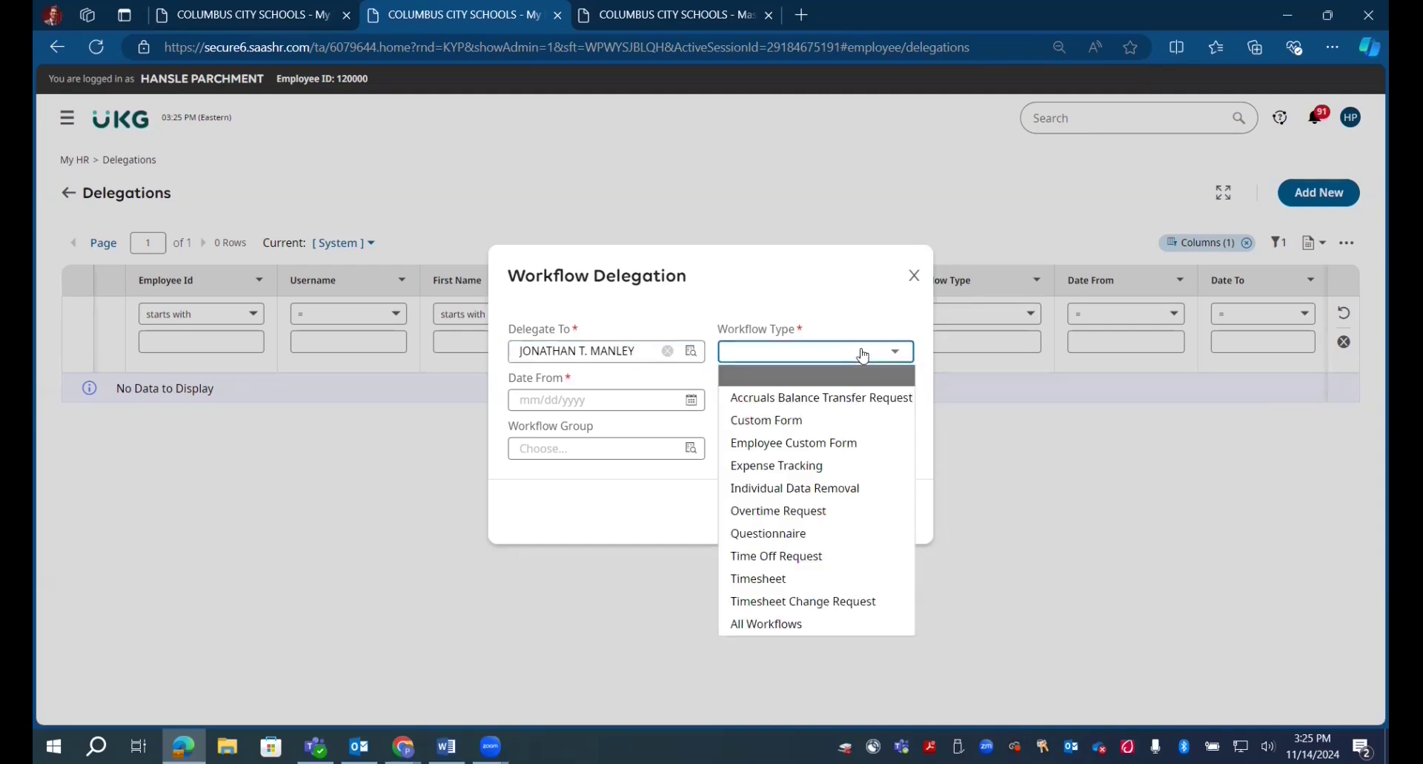
{"action": "left_click", "coordinate": [798, 629]}
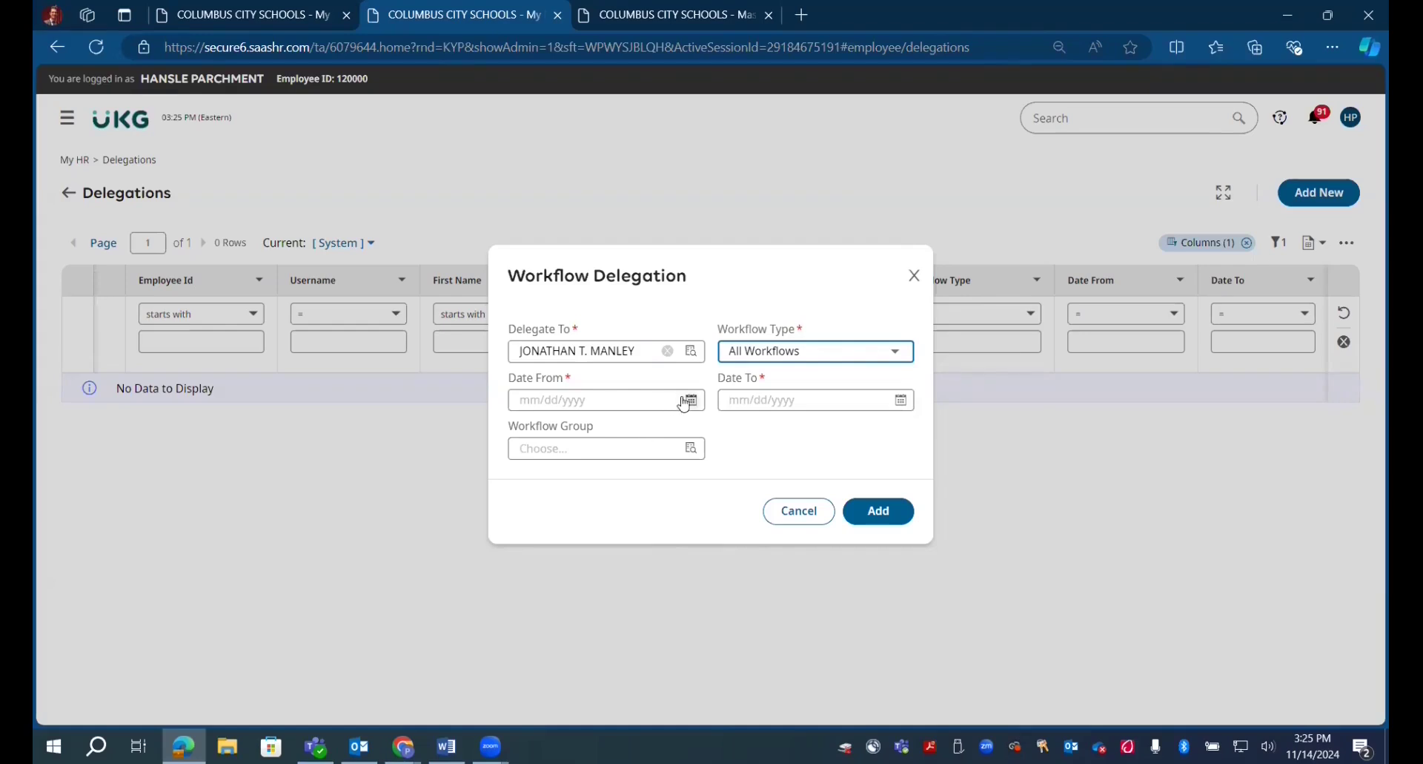
{"action": "left_click", "coordinate": [647, 399]}
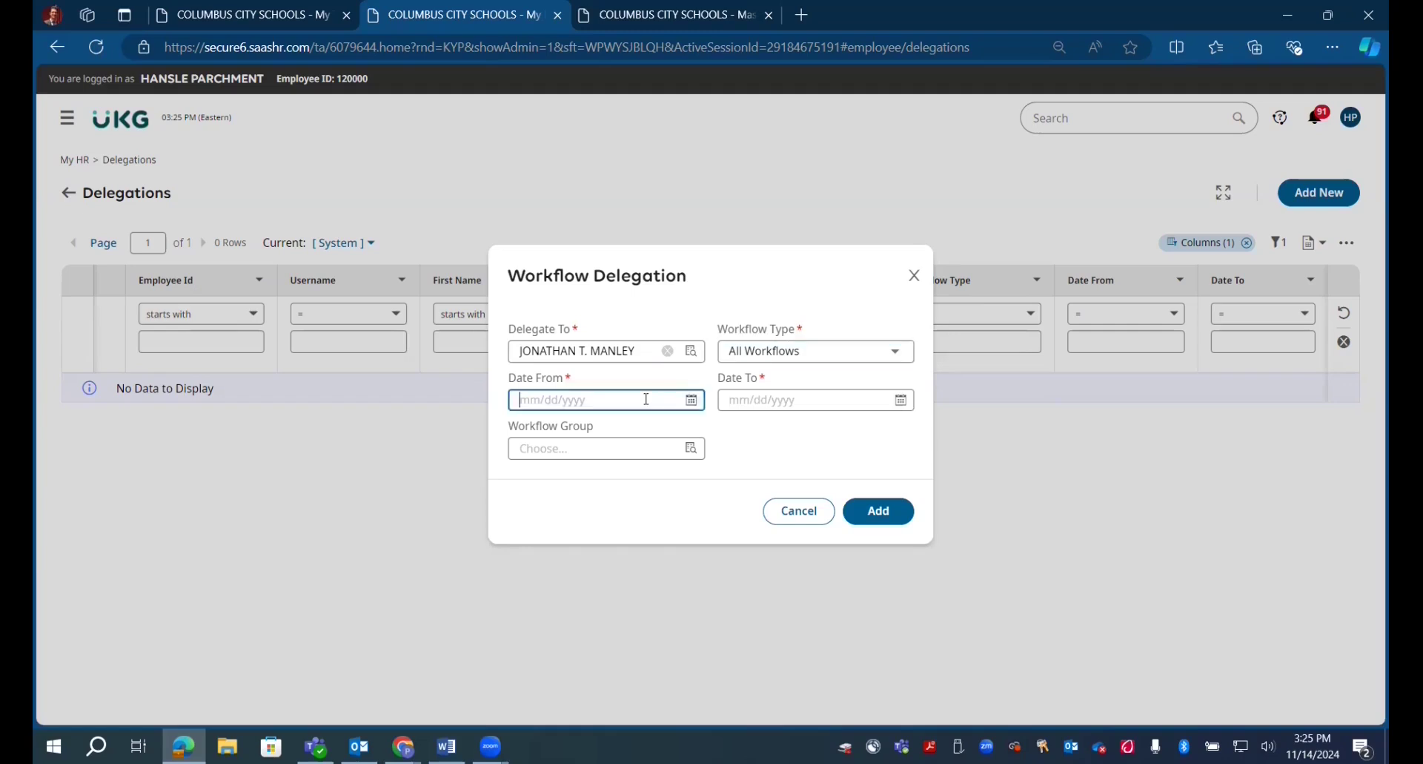
{"action": "left_click", "coordinate": [690, 401]}
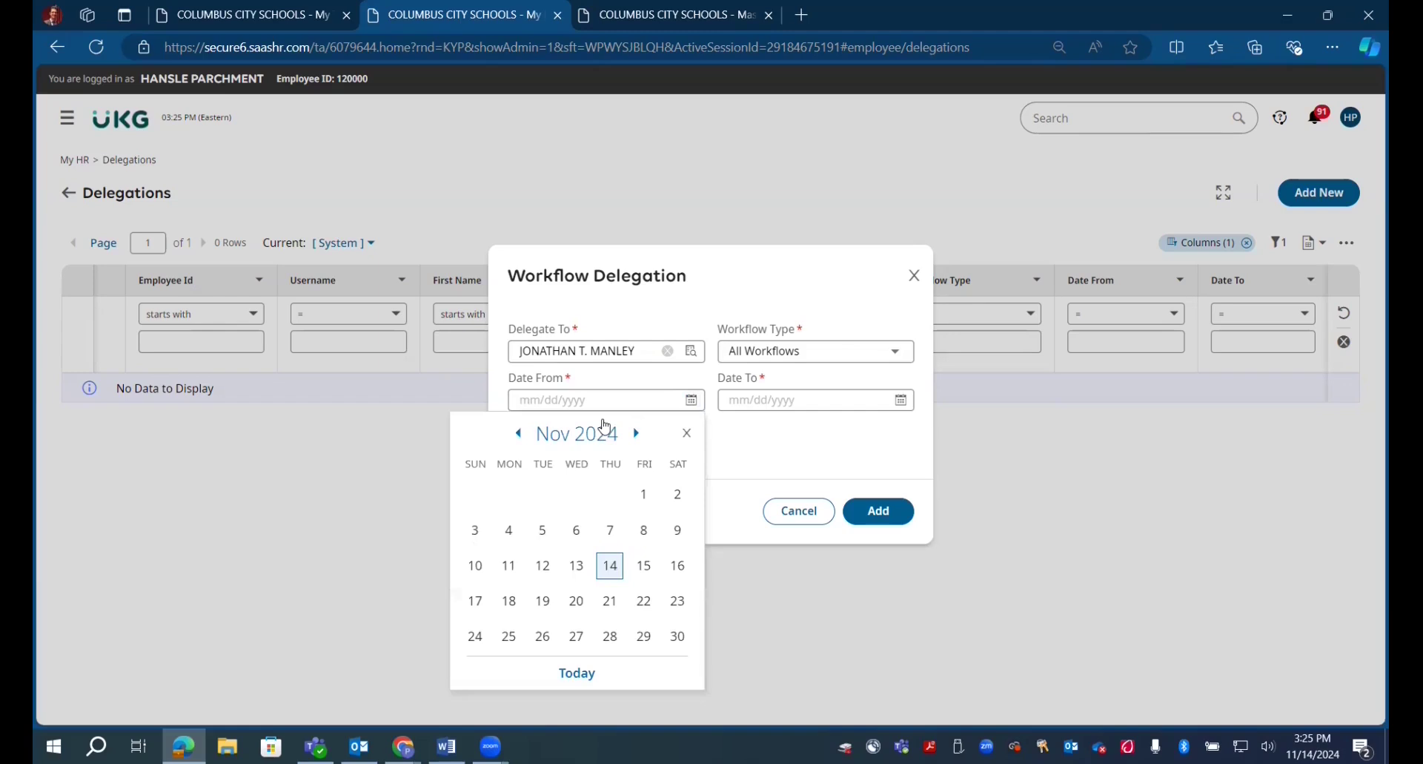
{"action": "left_click", "coordinate": [747, 476]}
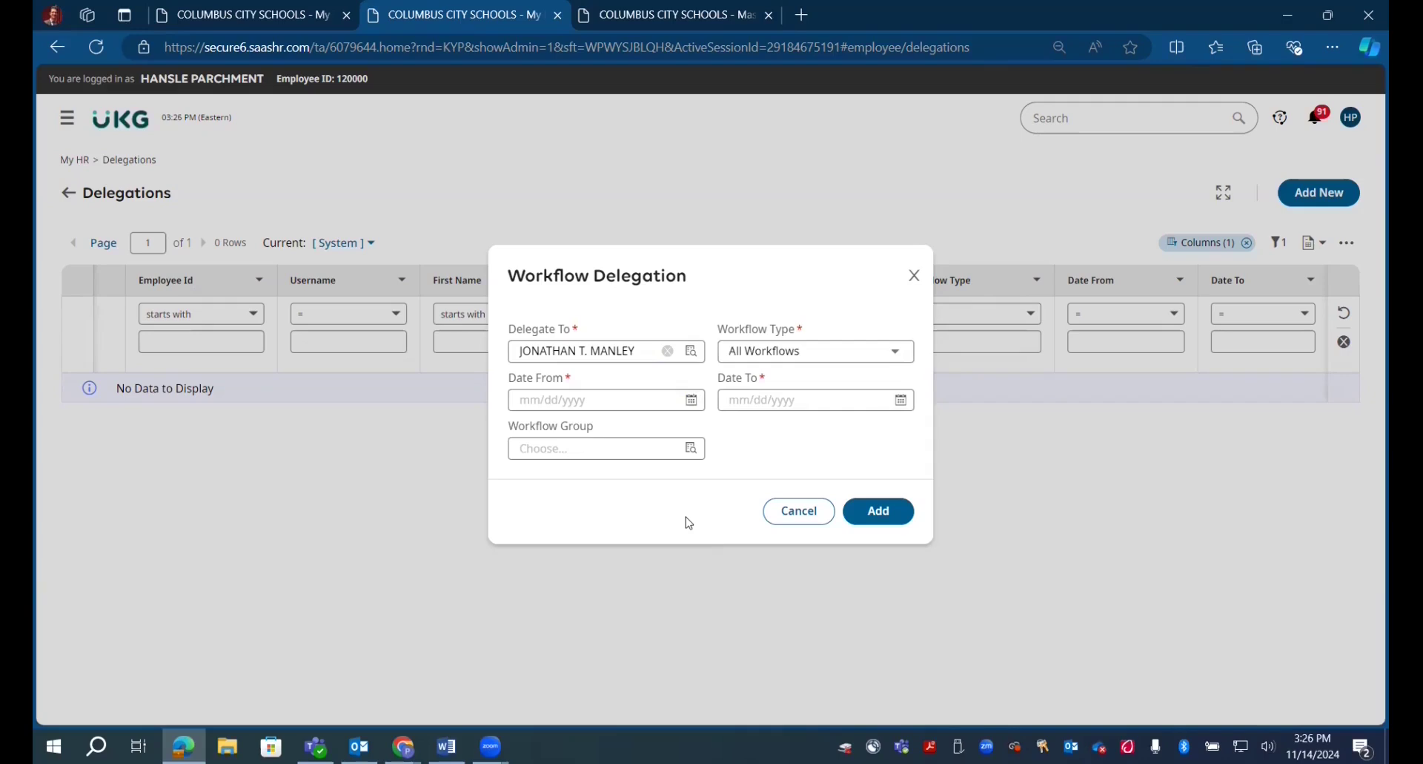
{"action": "left_click", "coordinate": [691, 400]}
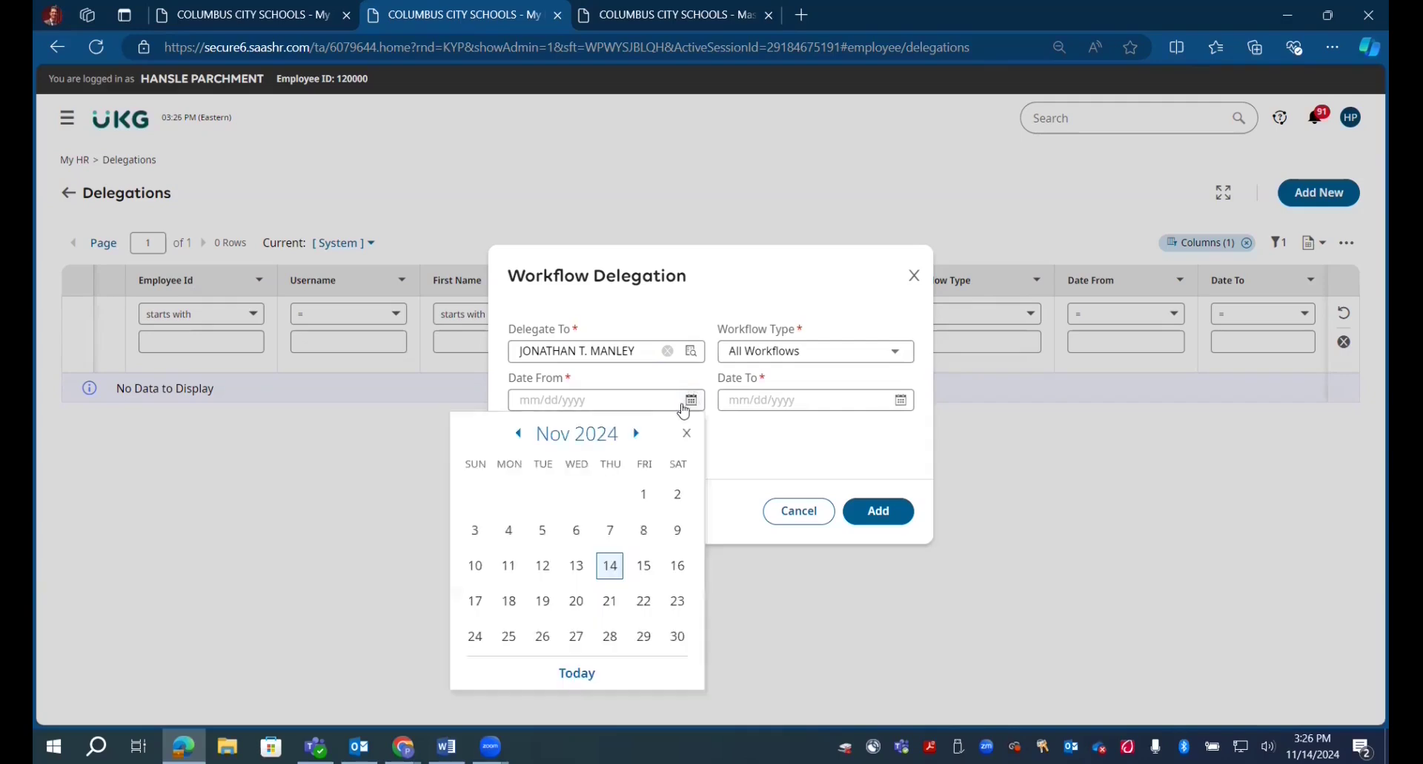
{"action": "left_click", "coordinate": [636, 433]}
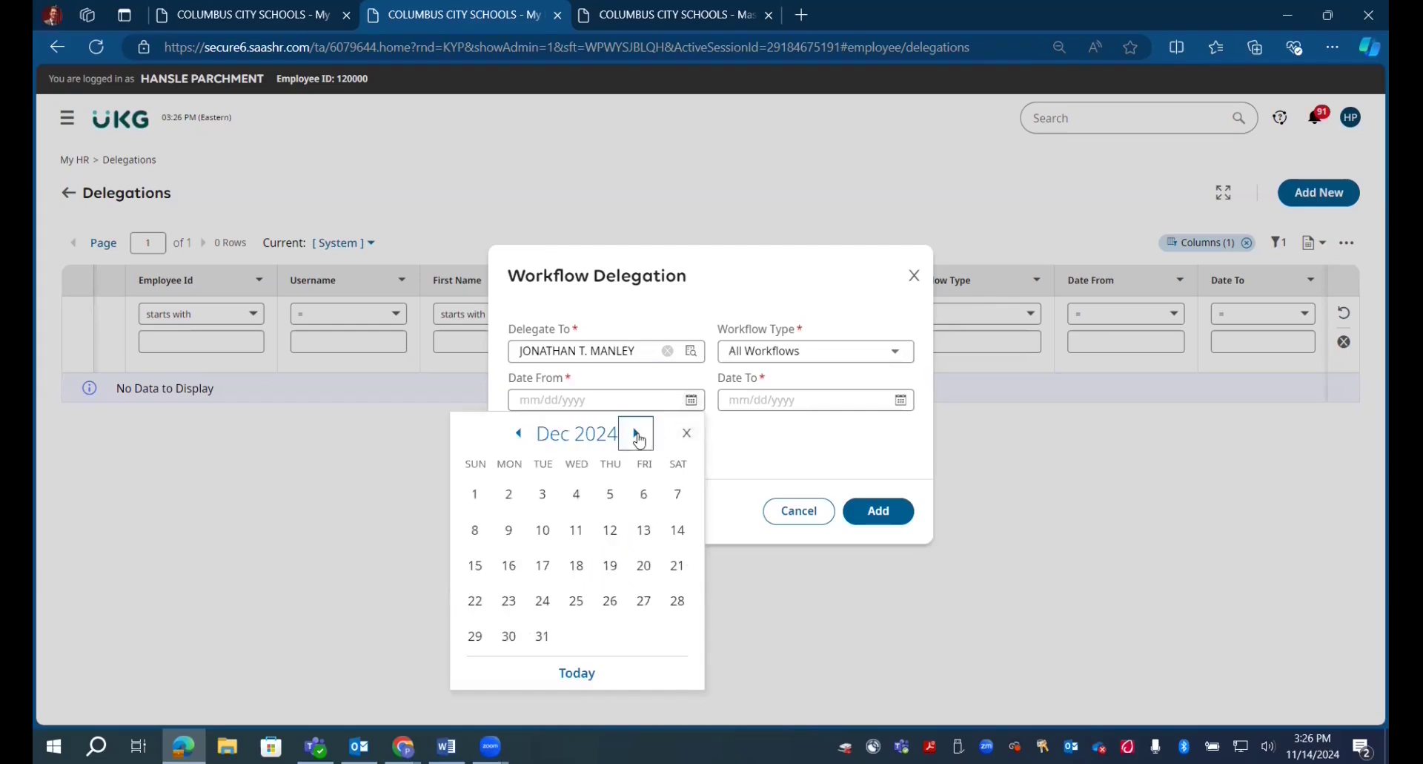
{"action": "left_click", "coordinate": [509, 495]}
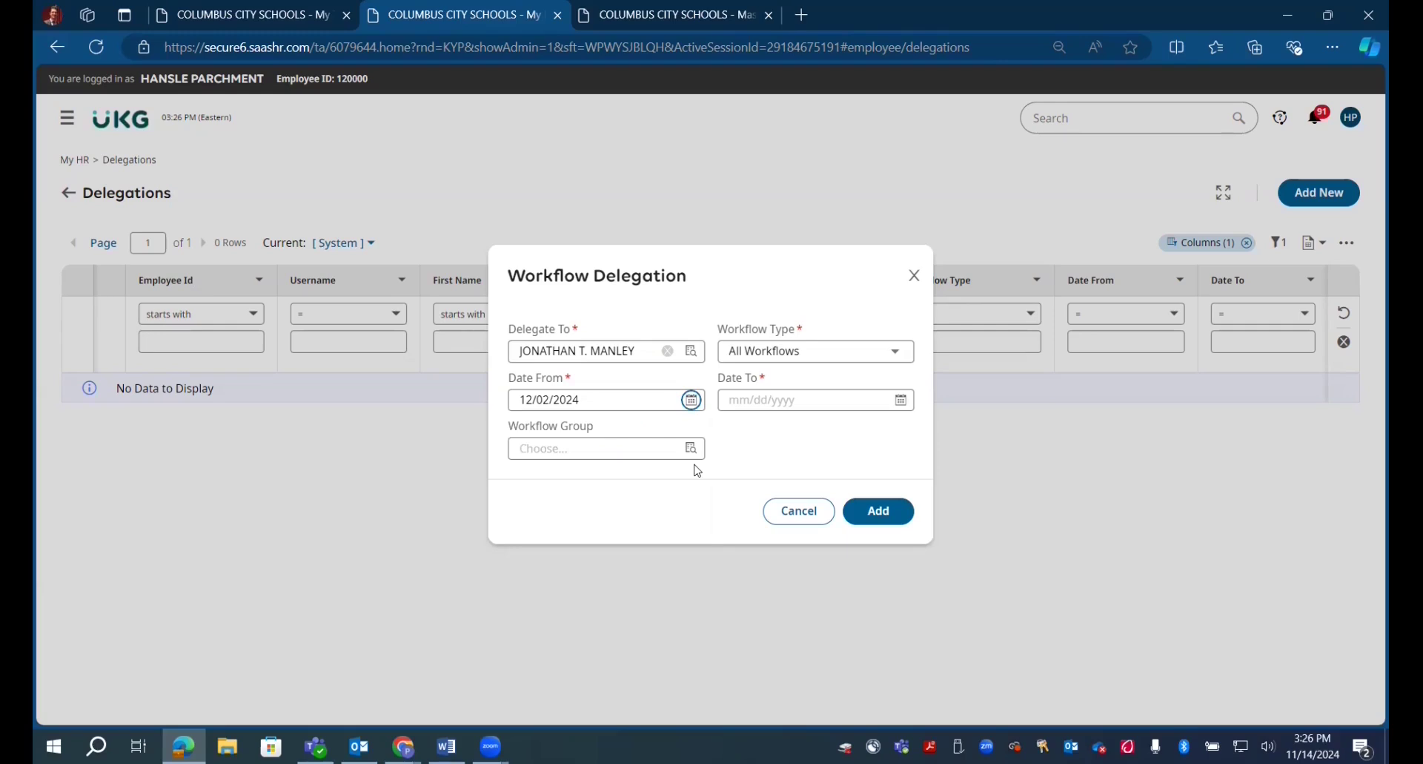
Set the end date to January 10, 2025 and add the delegation.
{"action": "left_click", "coordinate": [902, 400]}
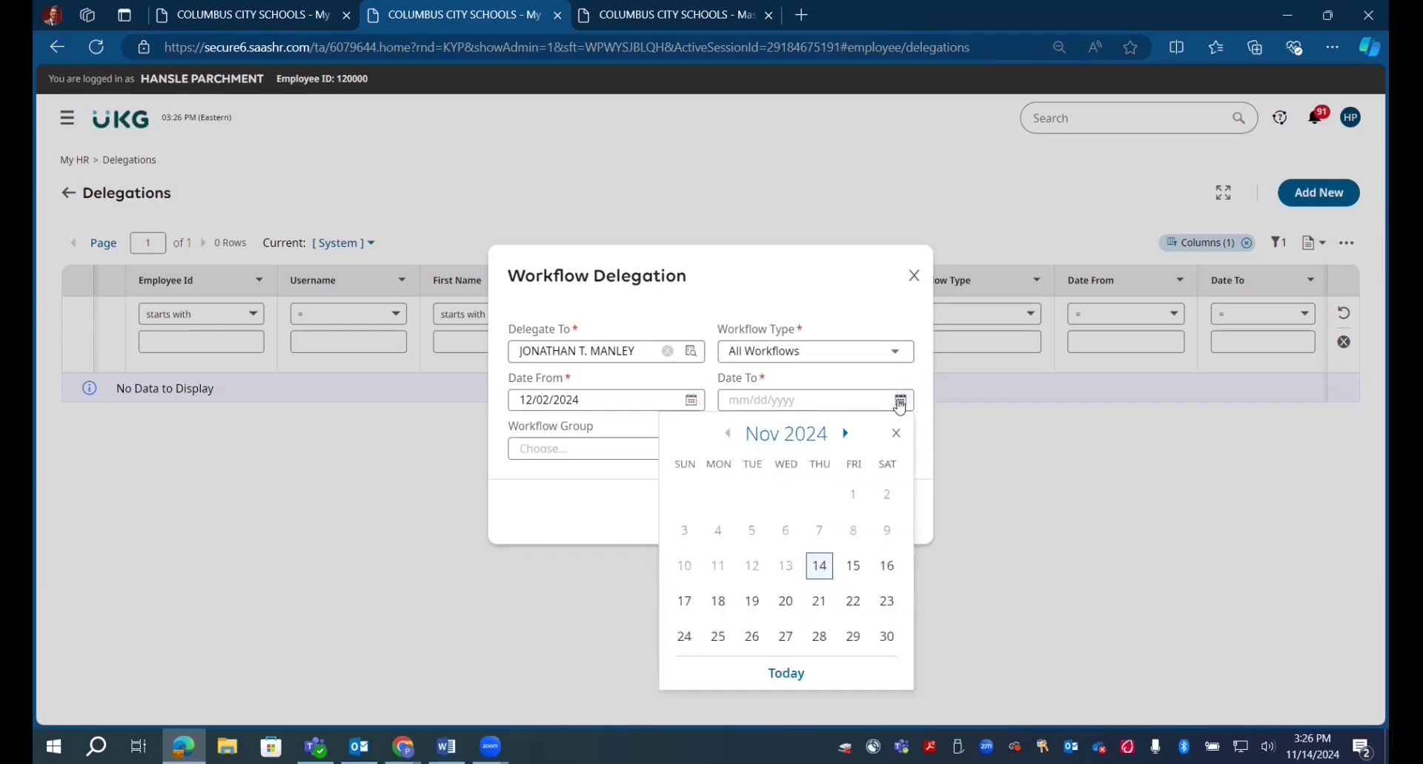
{"action": "left_click", "coordinate": [842, 433]}
{"action": "left_click", "coordinate": [842, 433]}
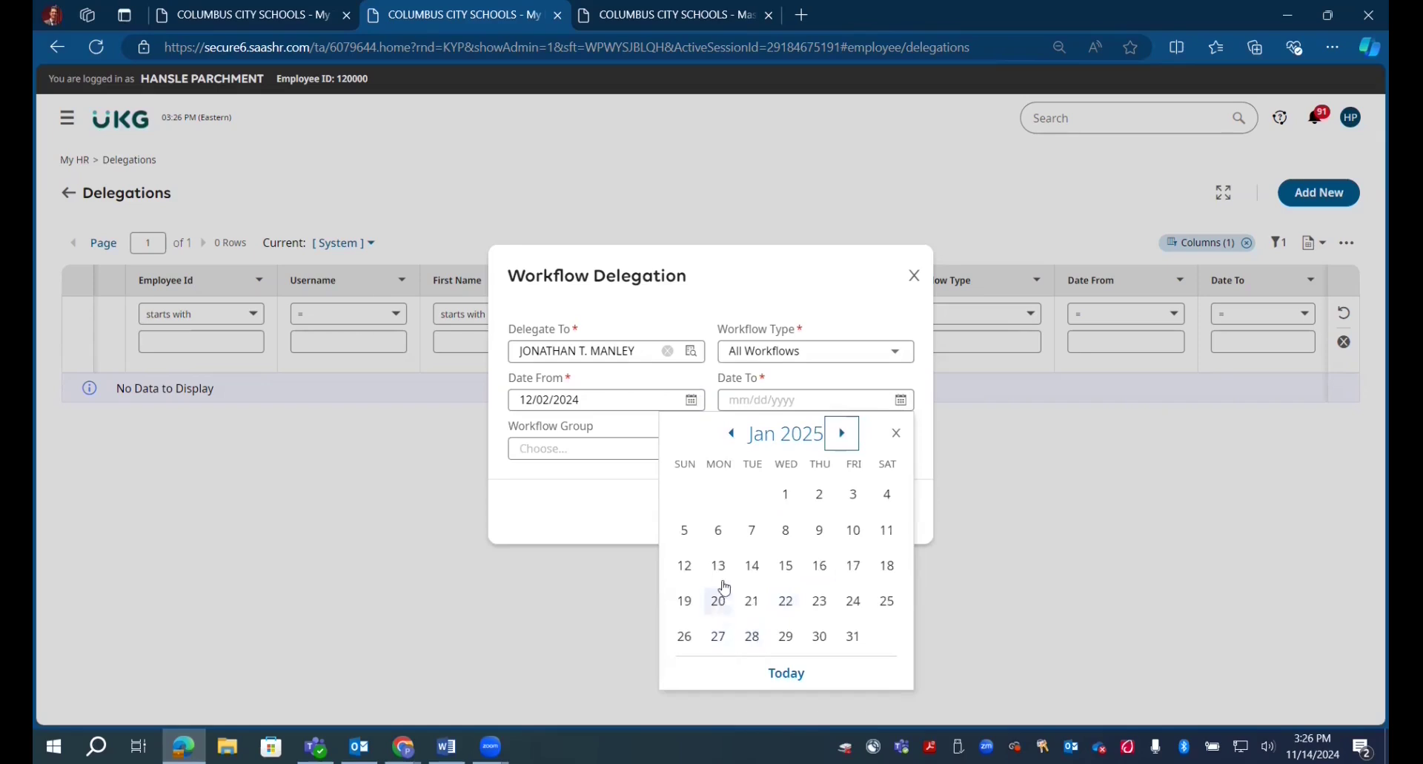
{"action": "left_click", "coordinate": [854, 531]}
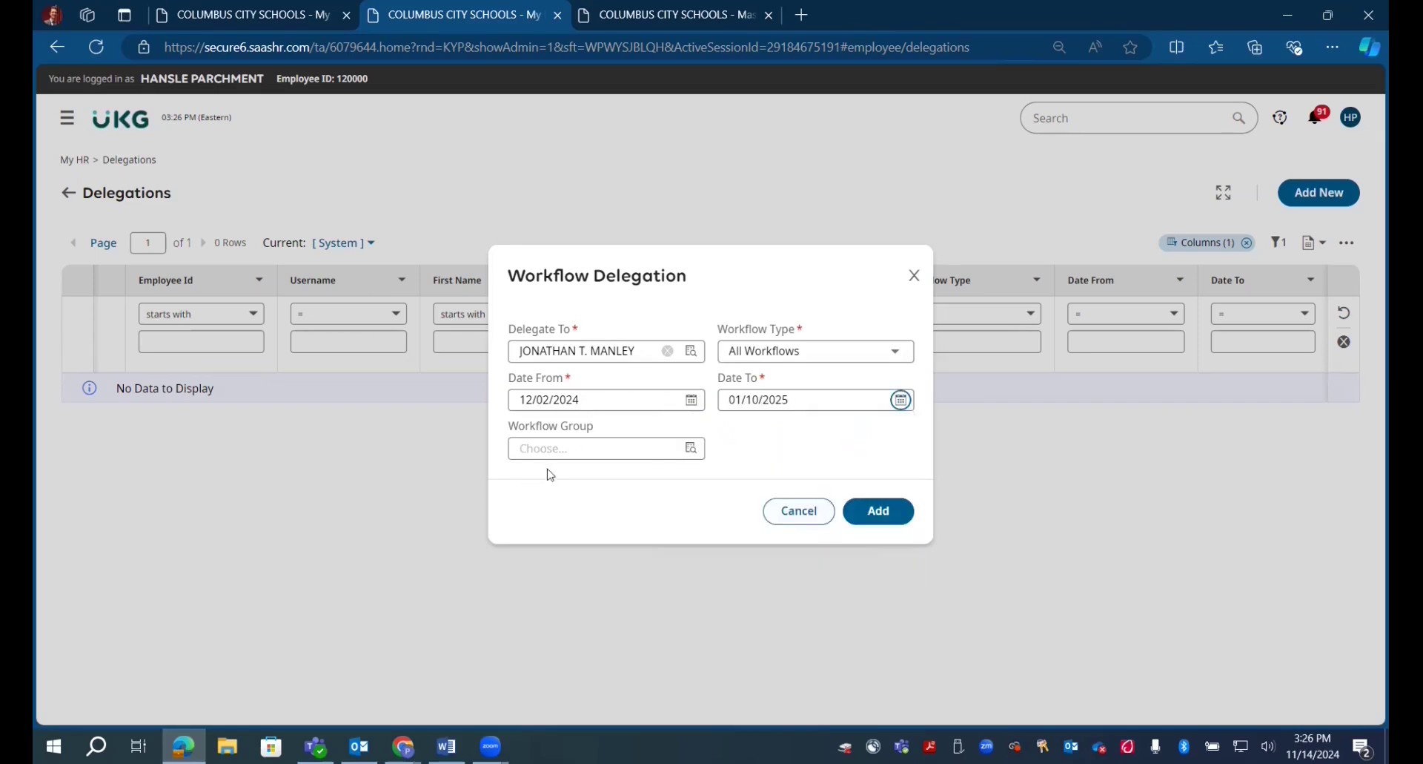
{"action": "left_click", "coordinate": [867, 517]}
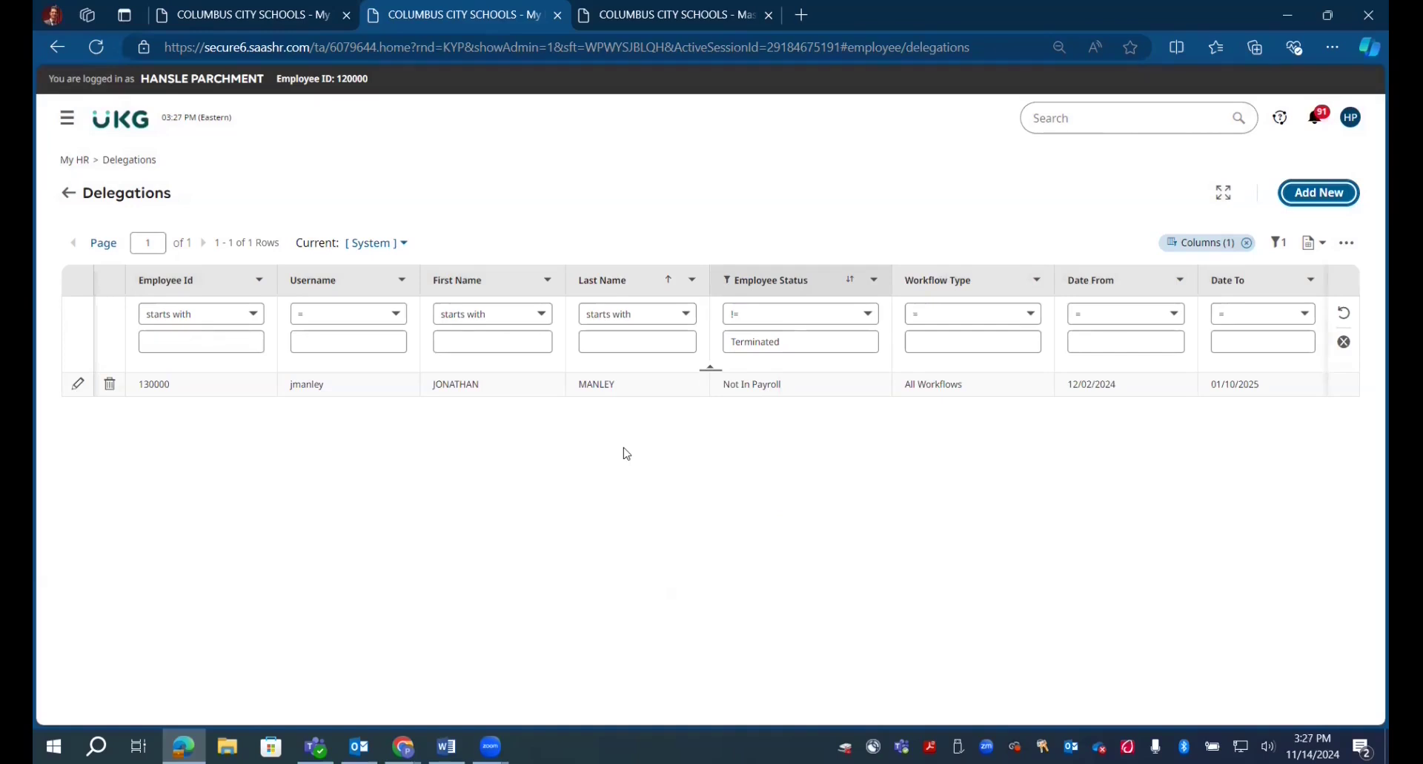
{"action": "left_click", "coordinate": [111, 120]}
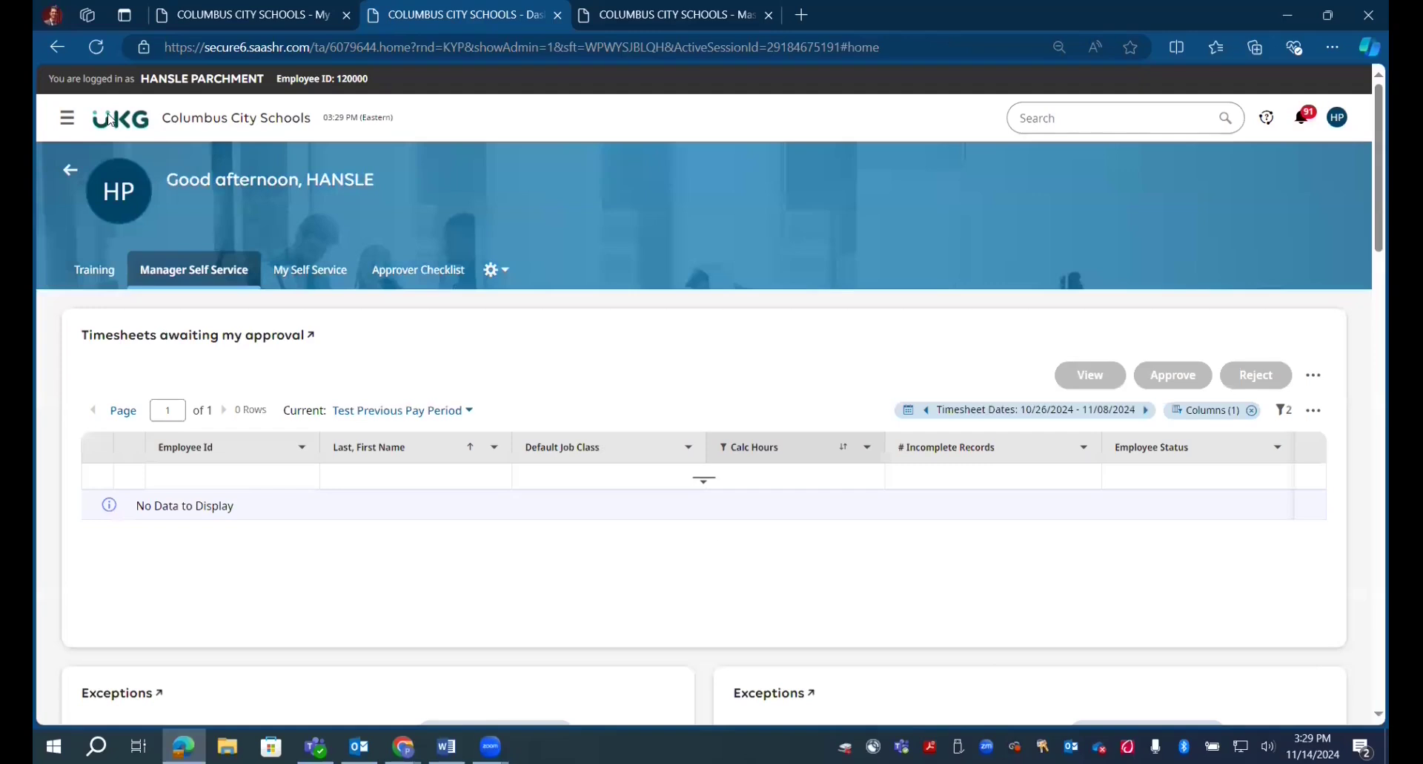
Delete the All Workflows delegation from My HR > Delegations.
{"action": "left_click", "coordinate": [68, 120]}
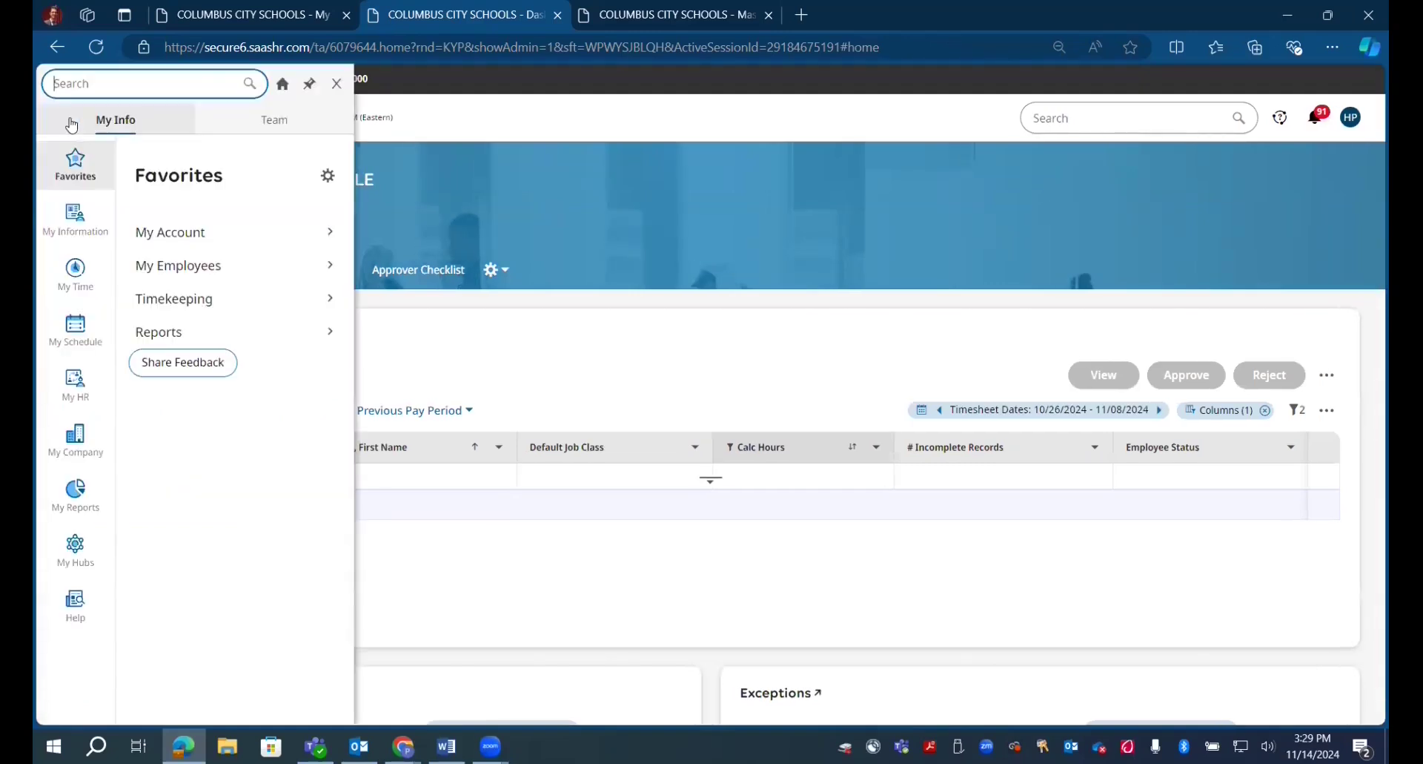
{"action": "mouse_move", "coordinate": [53, 288]}
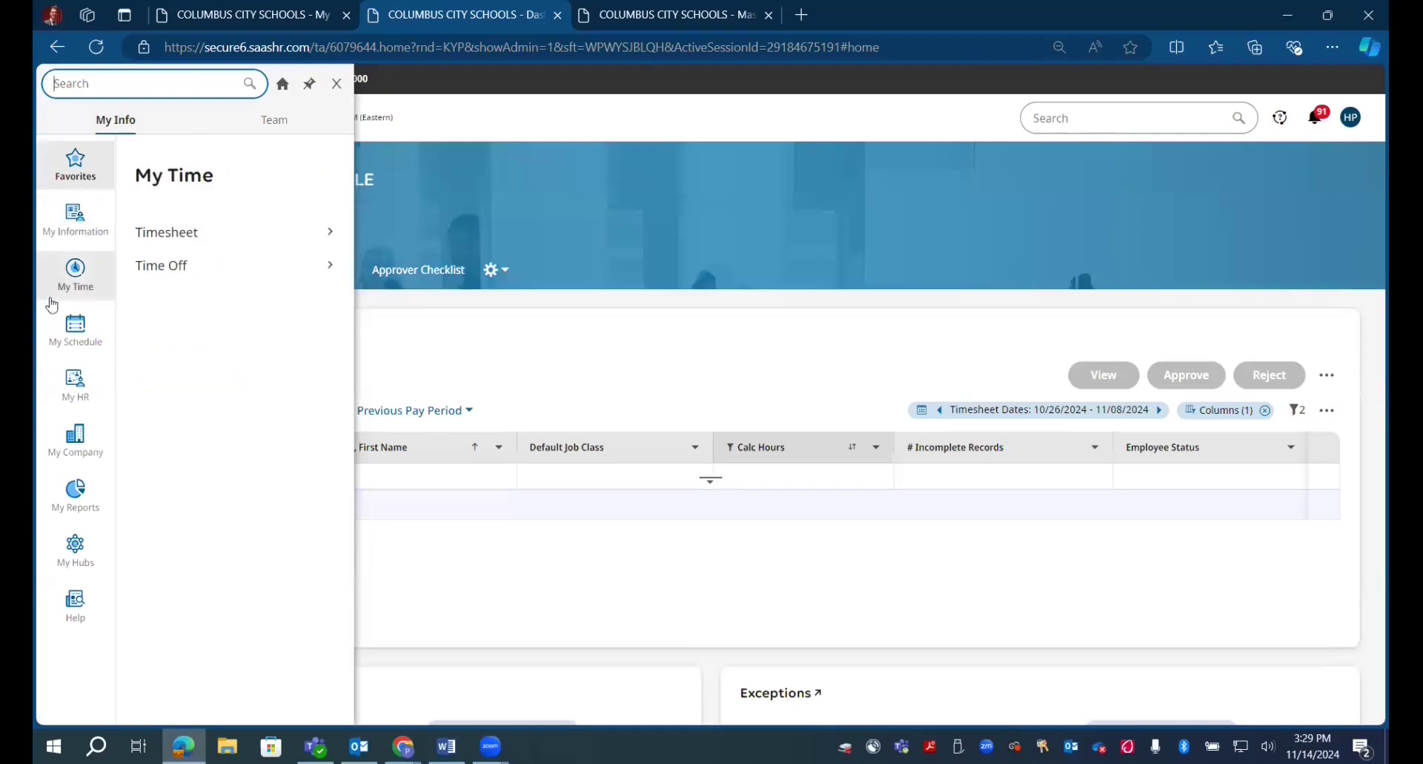
{"action": "mouse_move", "coordinate": [80, 404]}
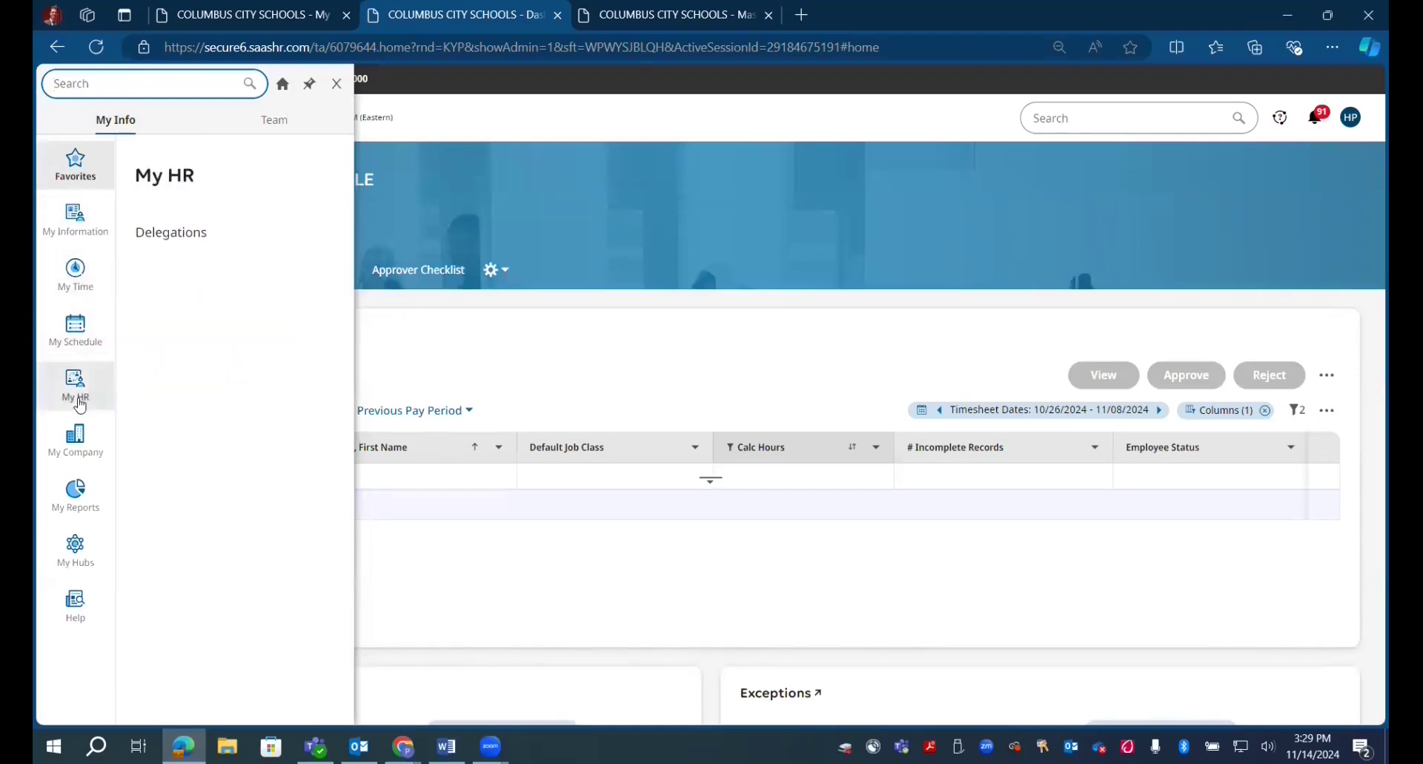
{"action": "left_click", "coordinate": [175, 232]}
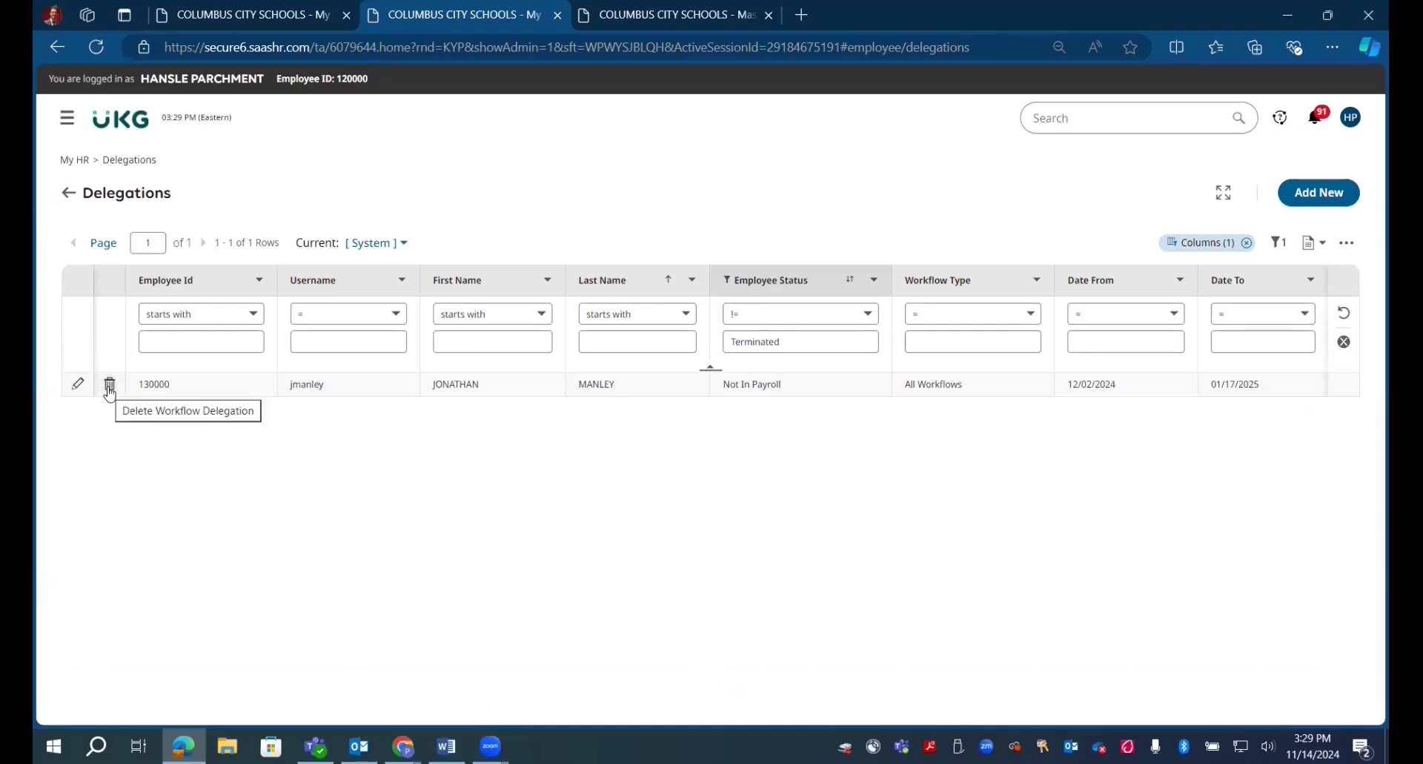
{"action": "left_click", "coordinate": [109, 384]}
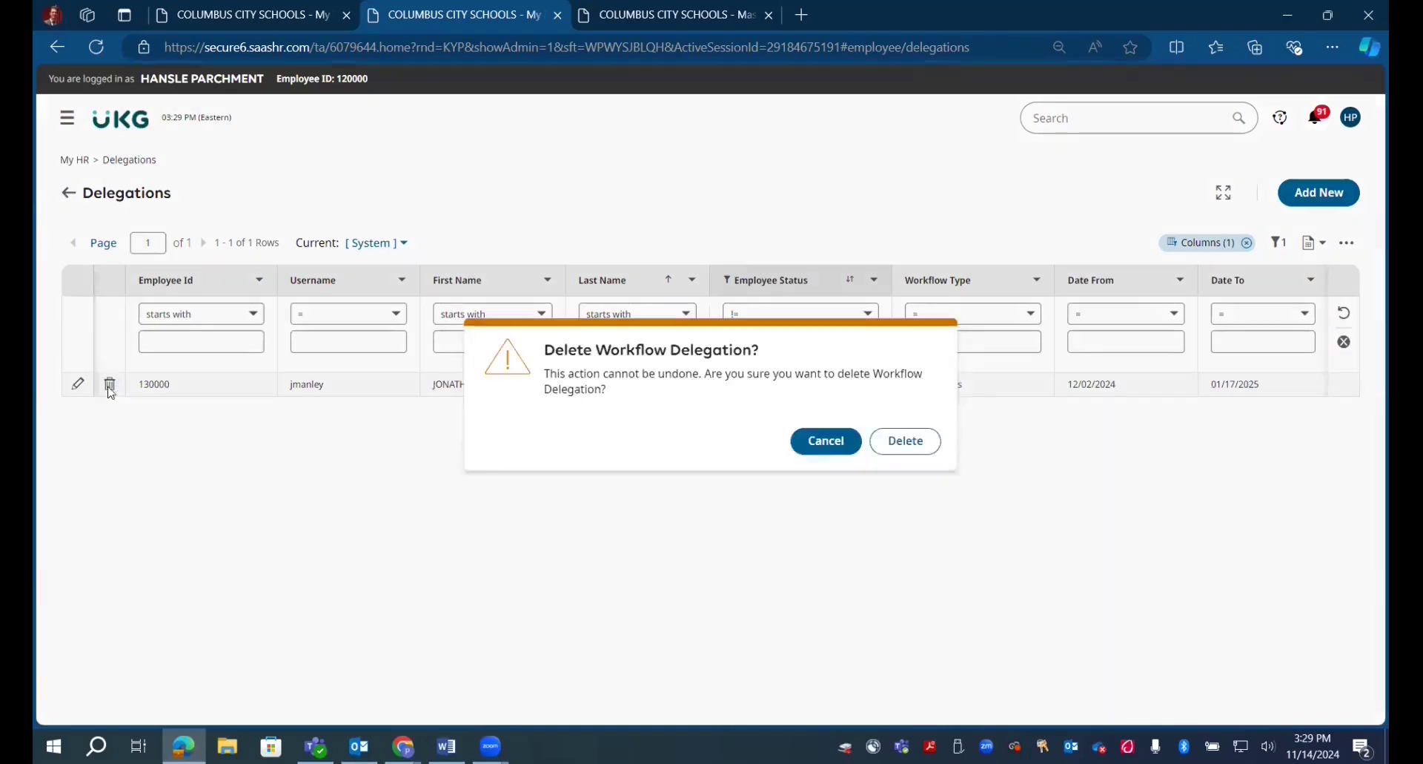
{"action": "left_click", "coordinate": [905, 439]}
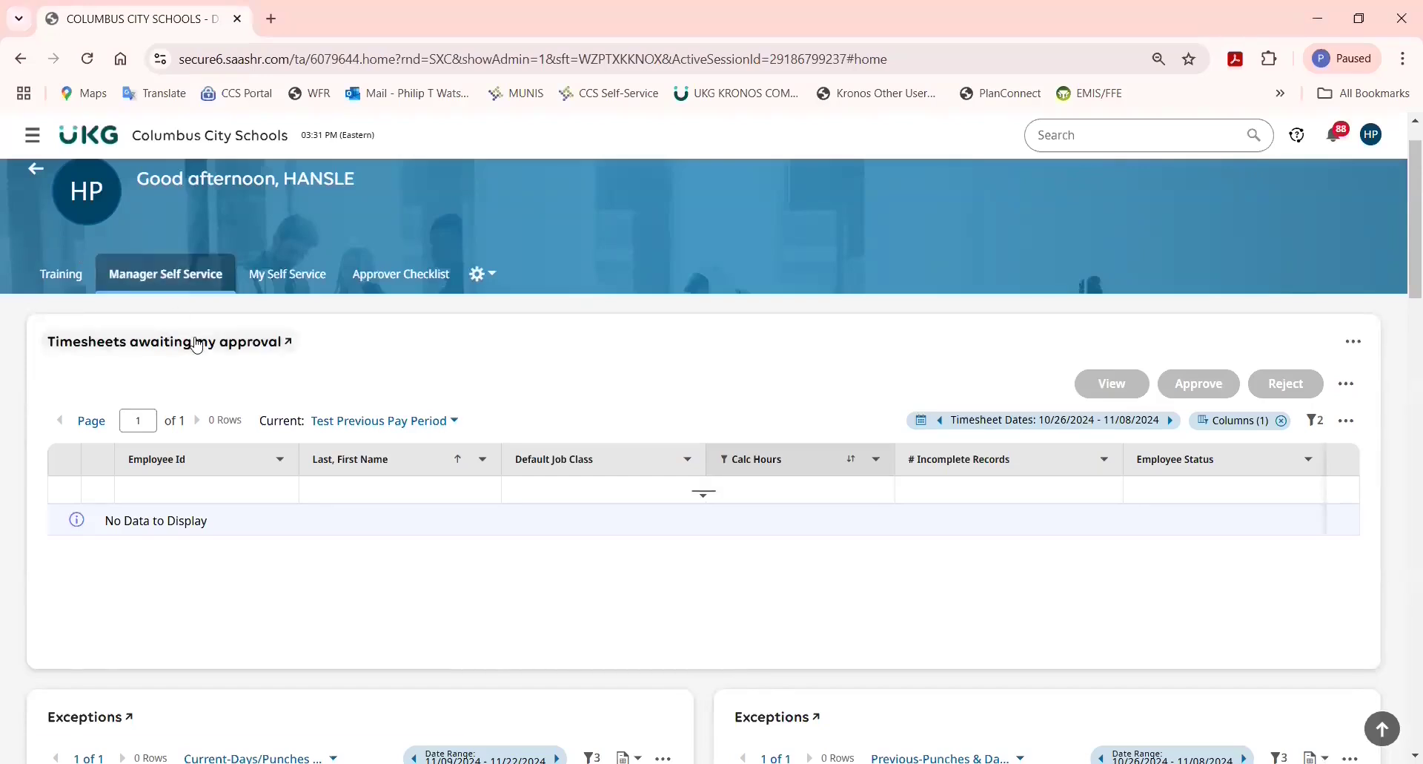
Run the Missed Punch Requests report from My saved reports.
{"action": "scroll", "coordinate": [199, 342], "scroll_direction": "down", "scroll_amount": 8}
{"action": "scroll", "coordinate": [202, 352], "scroll_direction": "down", "scroll_amount": 15}
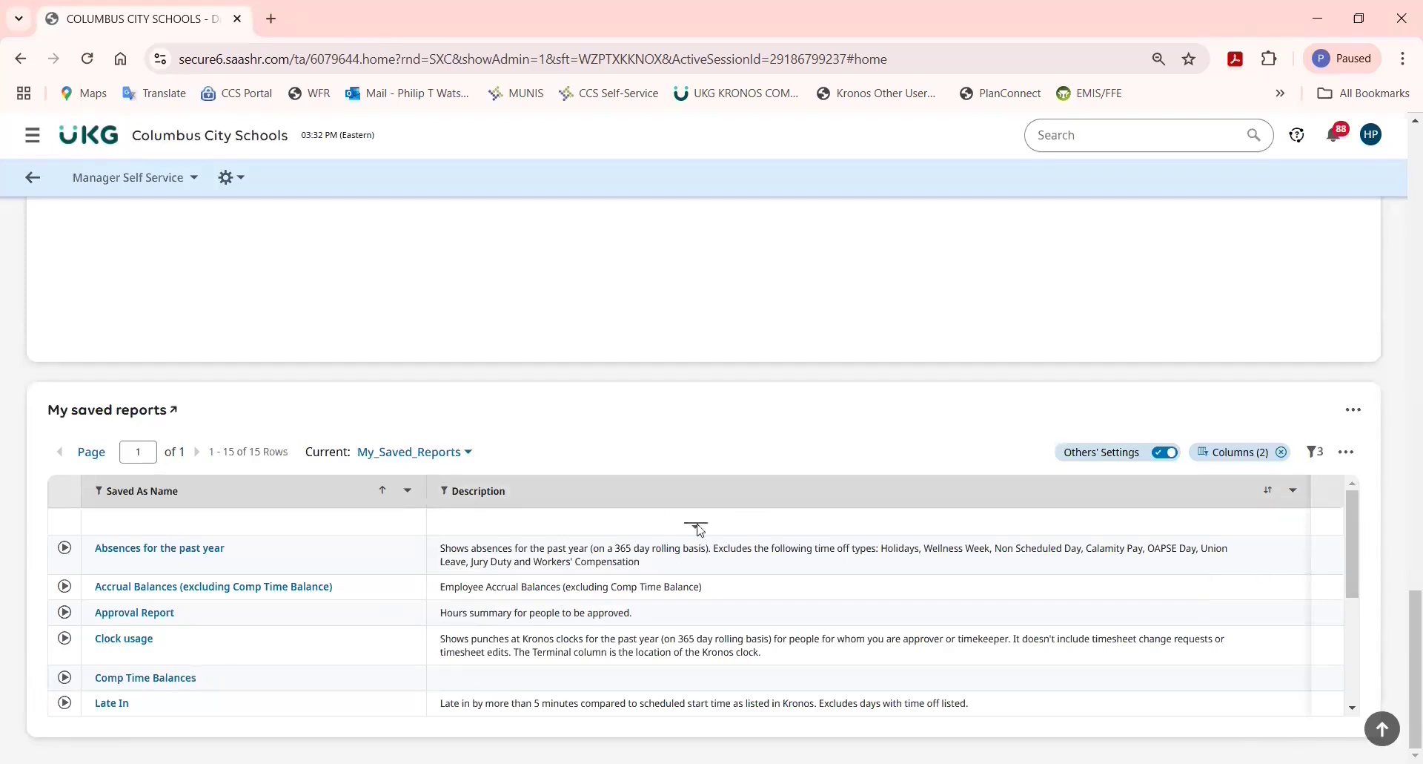
{"action": "left_click", "coordinate": [1353, 711]}
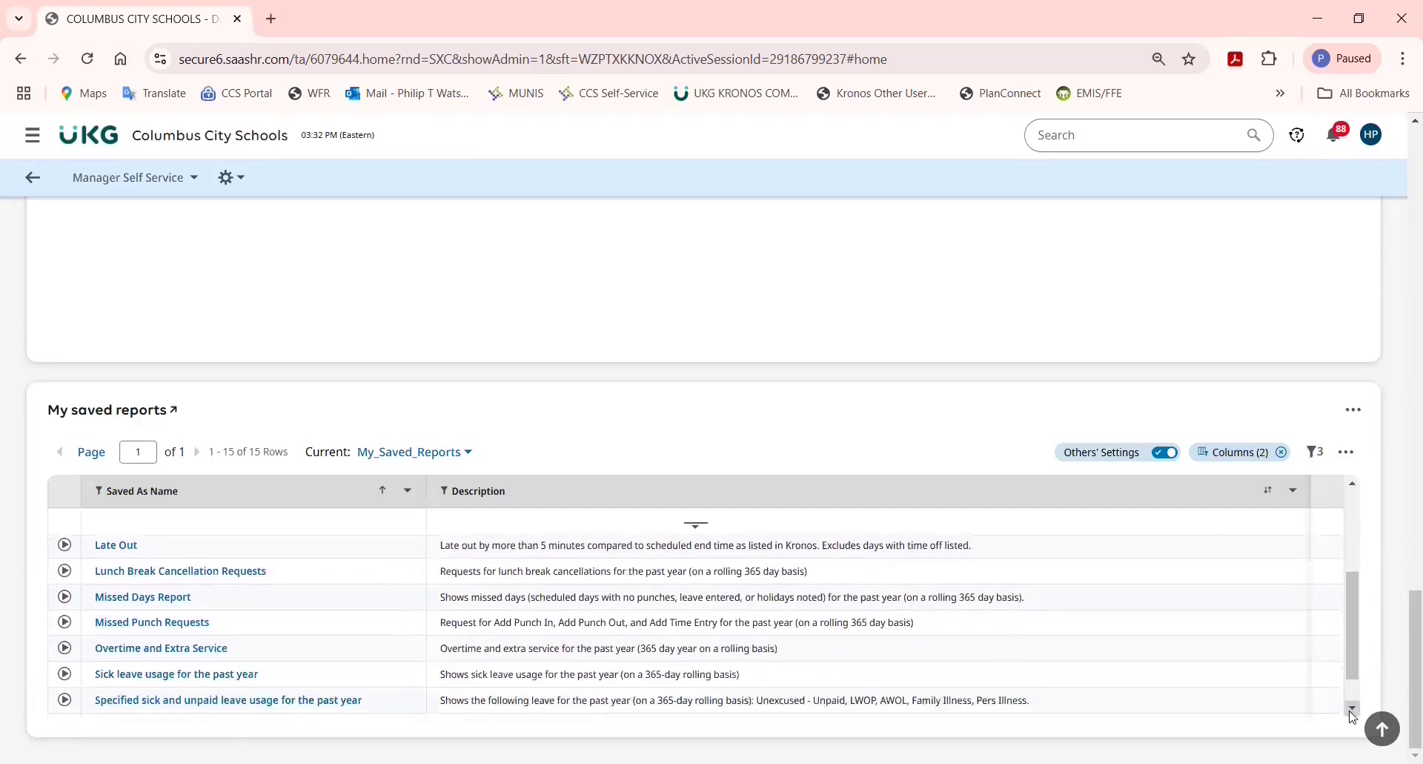
{"action": "scroll", "coordinate": [72, 685], "scroll_direction": "up", "scroll_amount": 1}
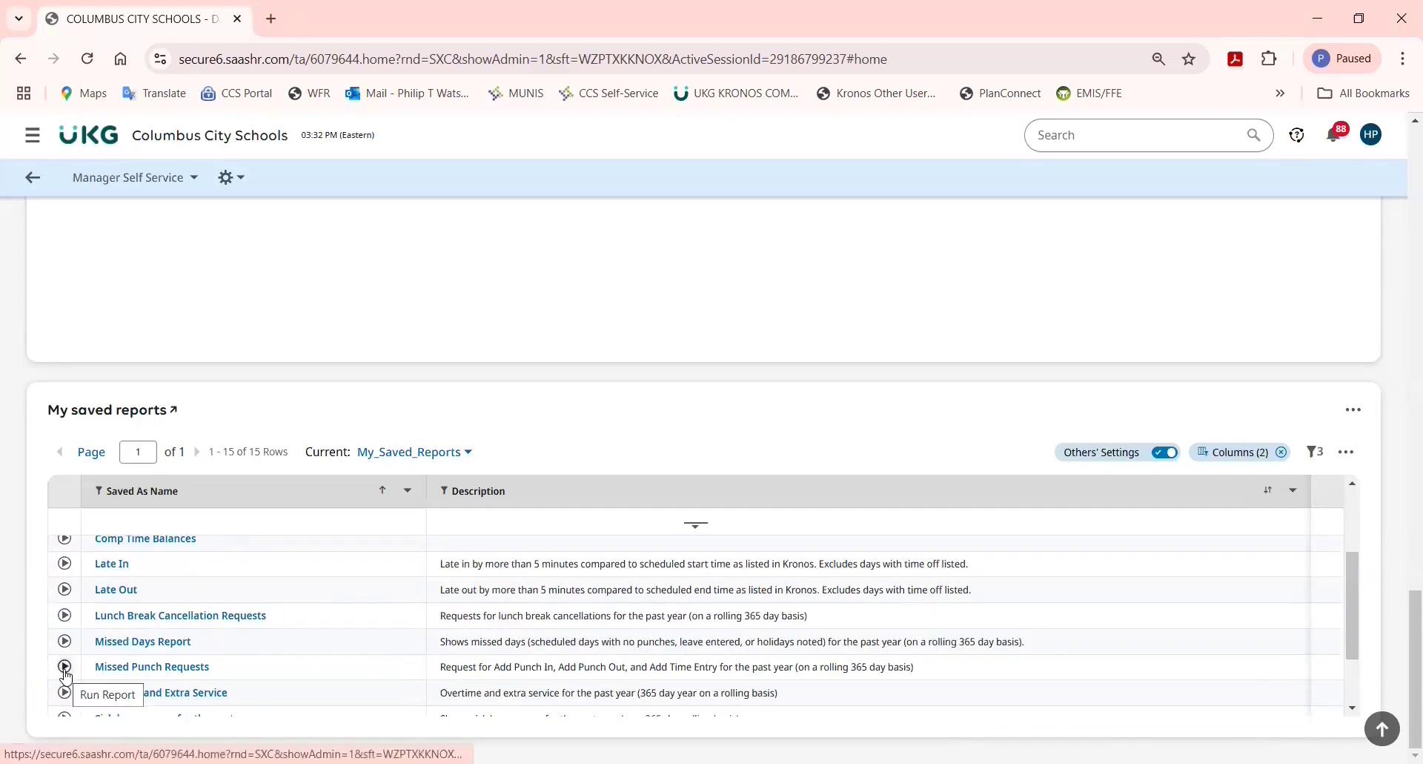
{"action": "left_click", "coordinate": [65, 669]}
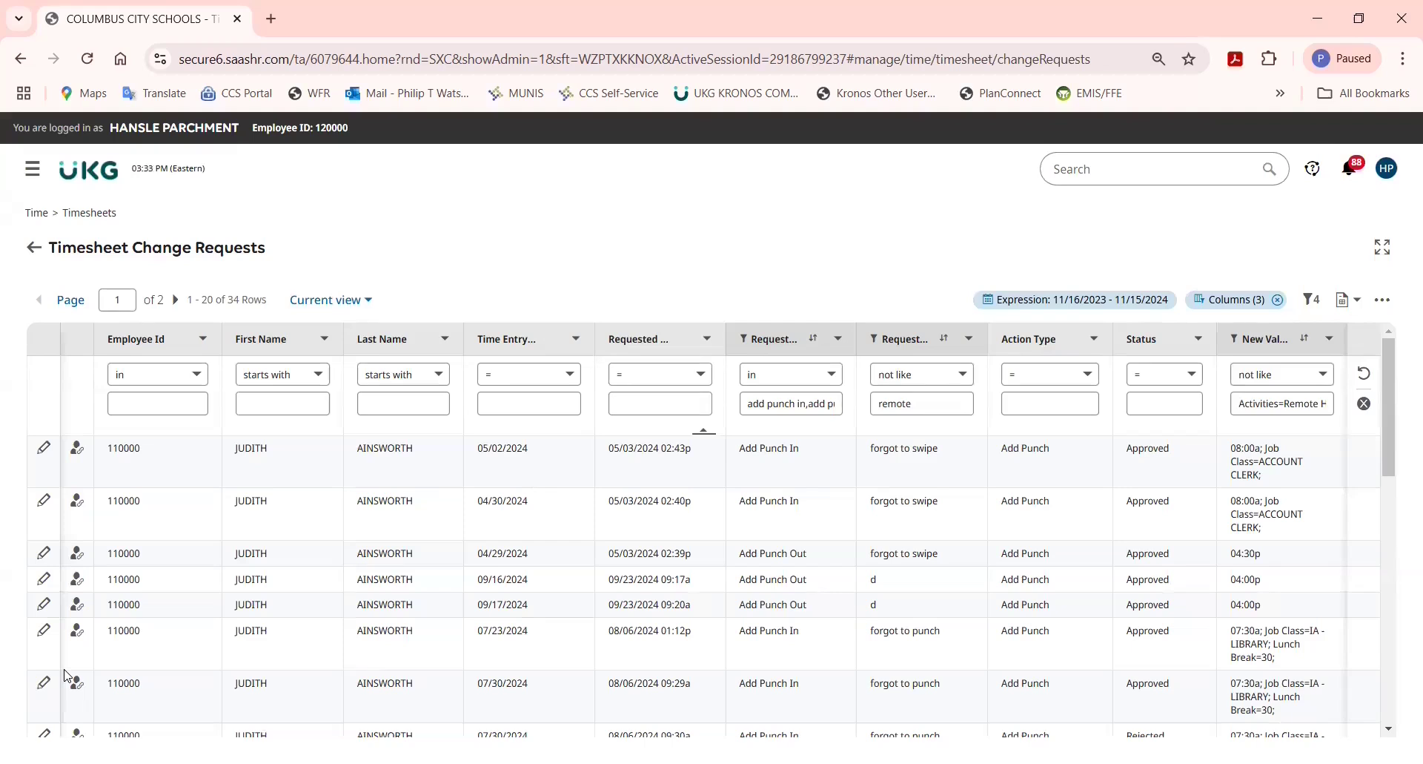
Filter the Timesheet Change Requests report's Employee Id column to one employee's ID.
{"action": "left_click", "coordinate": [161, 410]}
{"action": "type", "text": "110000"}
{"action": "key", "text": "Return"}
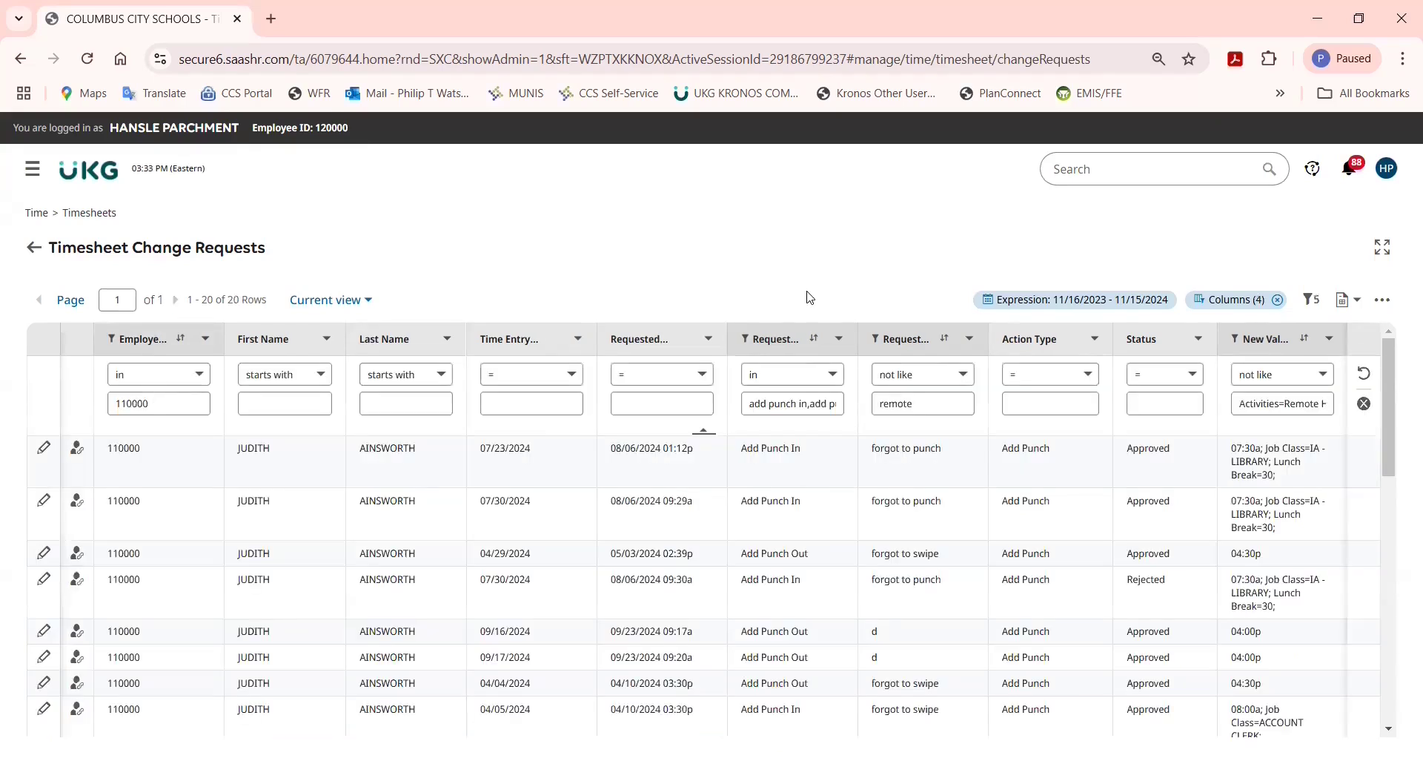
Set the report's Time Entry Date filter type to Date Range.
{"action": "left_click", "coordinate": [996, 305]}
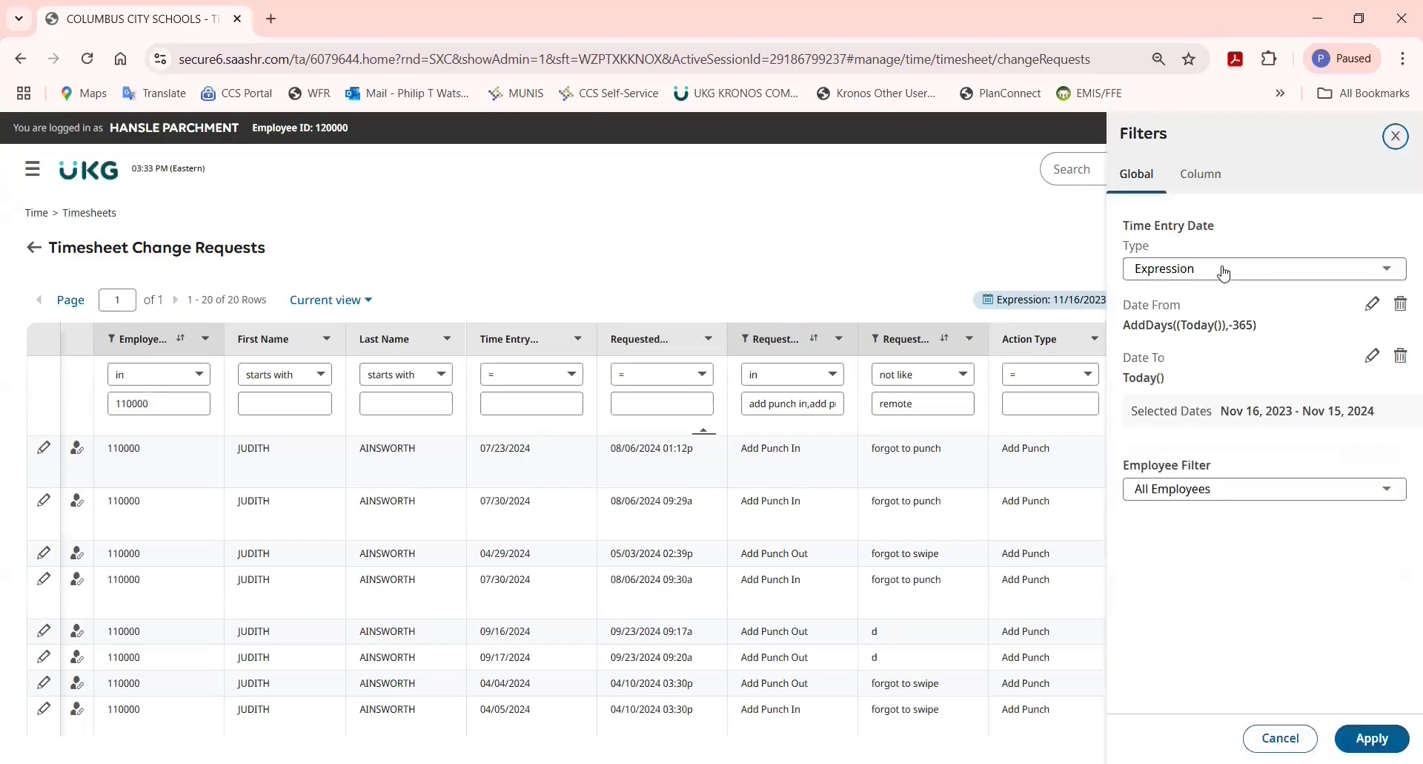
{"action": "left_click", "coordinate": [1369, 279]}
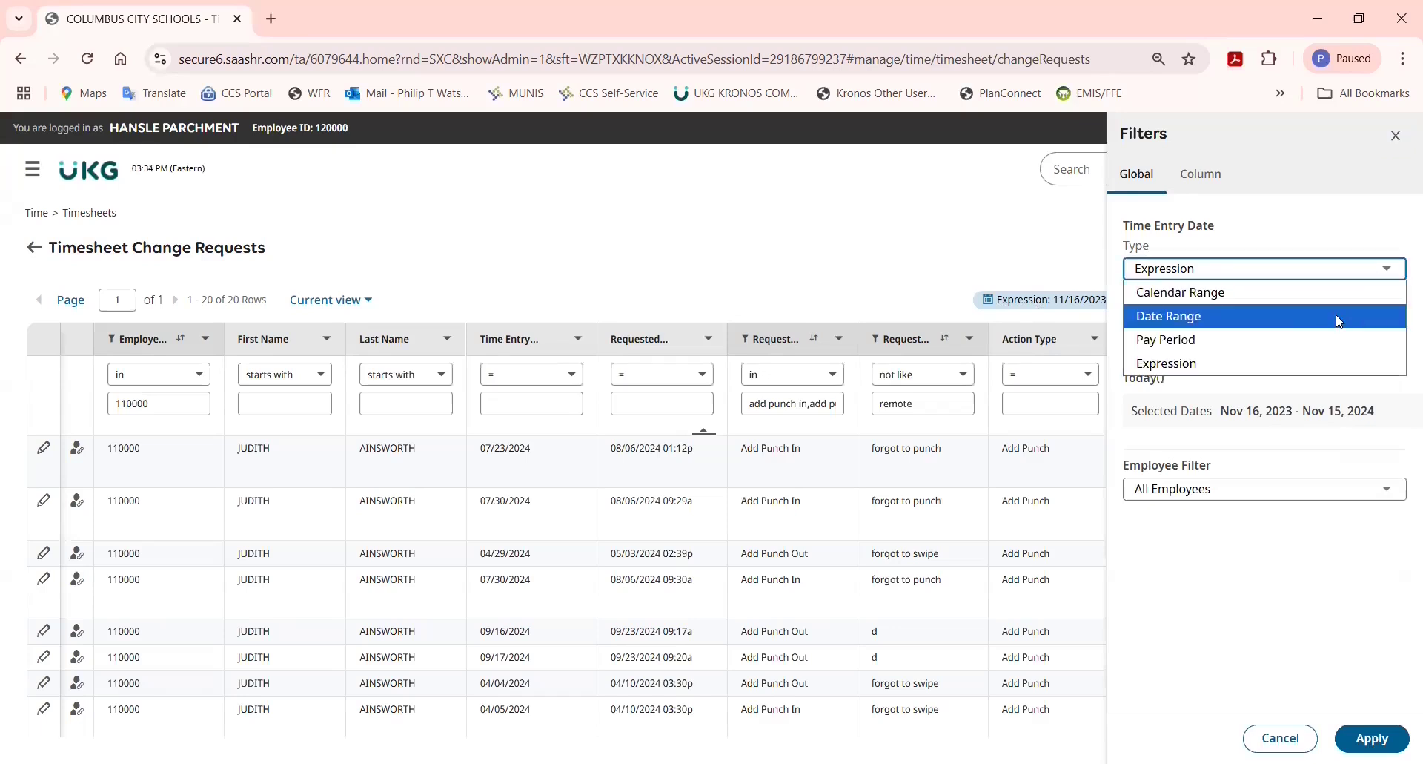
{"action": "left_click", "coordinate": [1203, 293]}
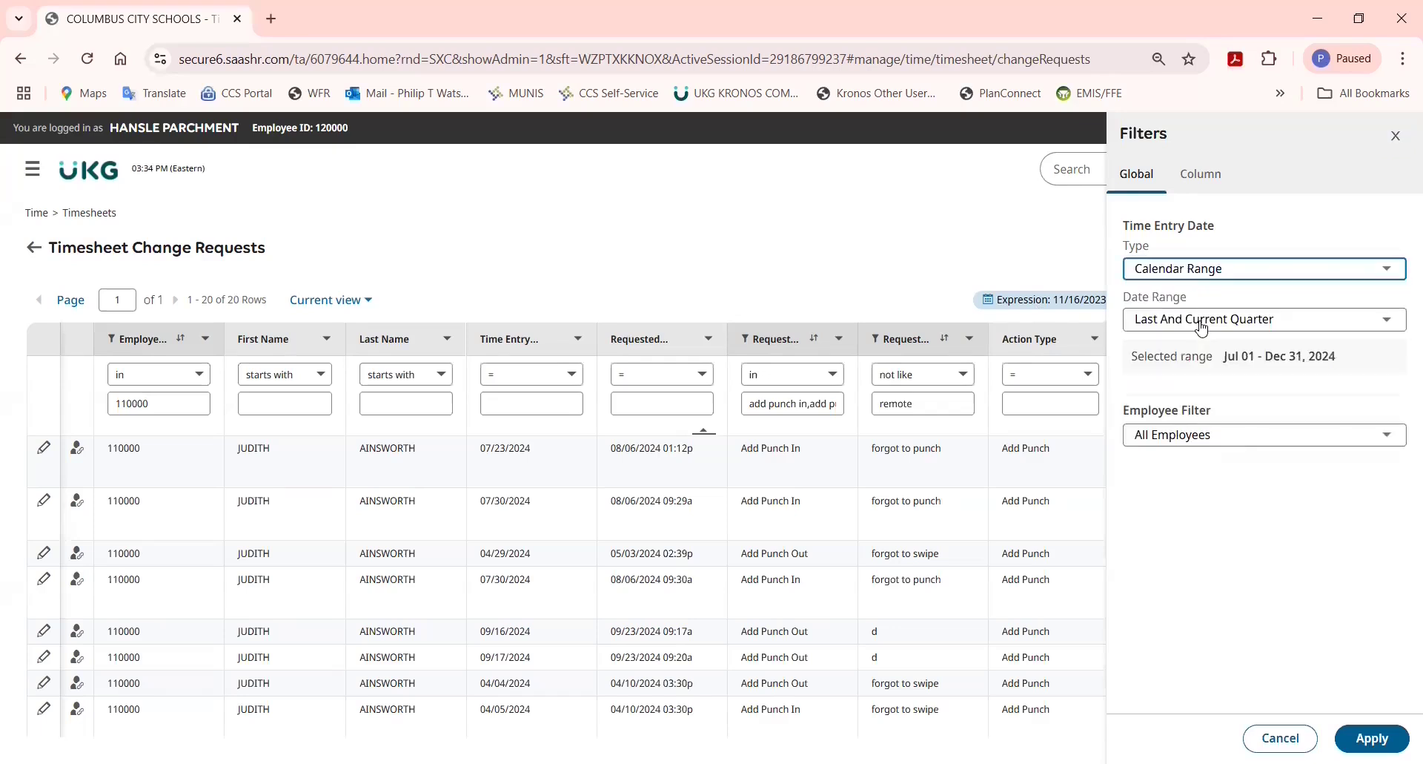
{"action": "left_click", "coordinate": [1201, 327]}
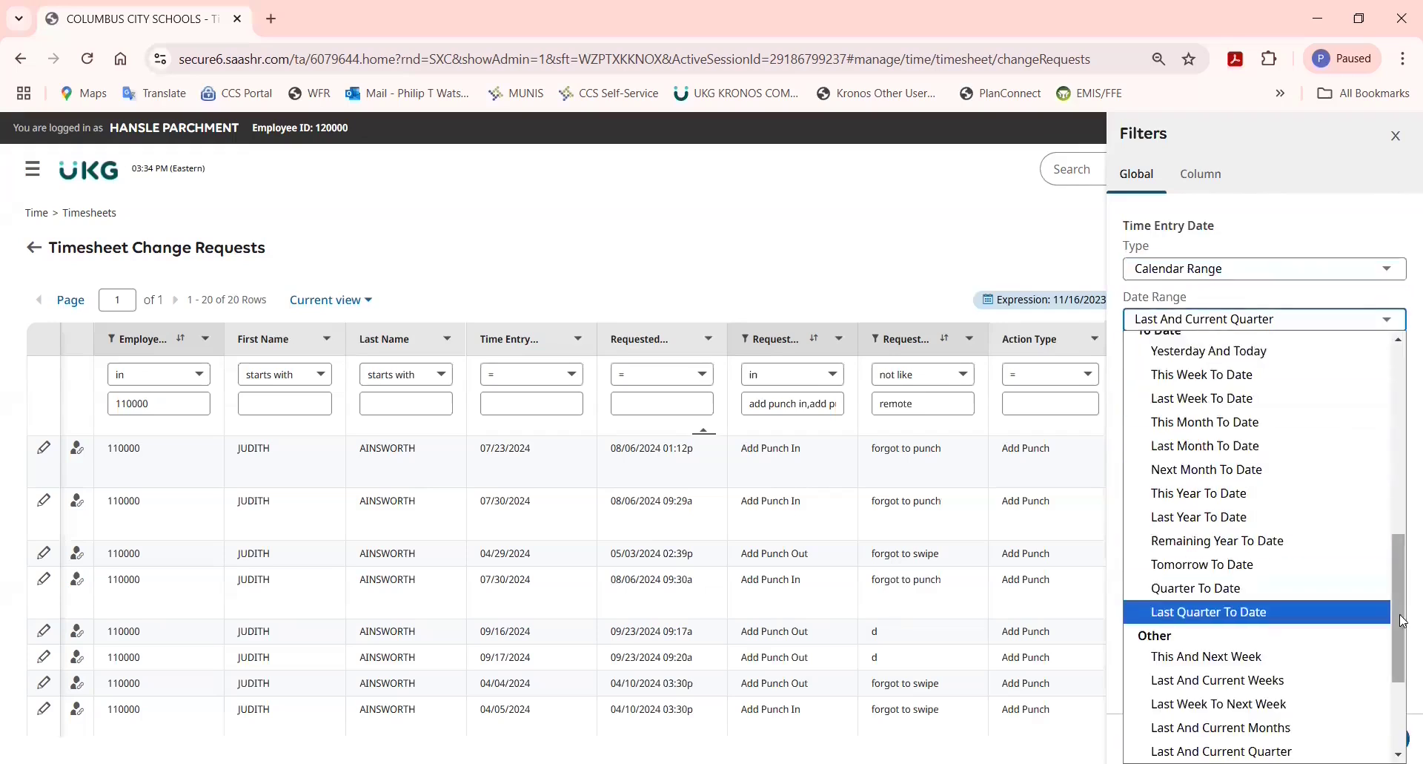
{"action": "left_click_drag", "start_coordinate": [1401, 621], "coordinate": [1385, 412]}
{"action": "left_click", "coordinate": [1264, 272]}
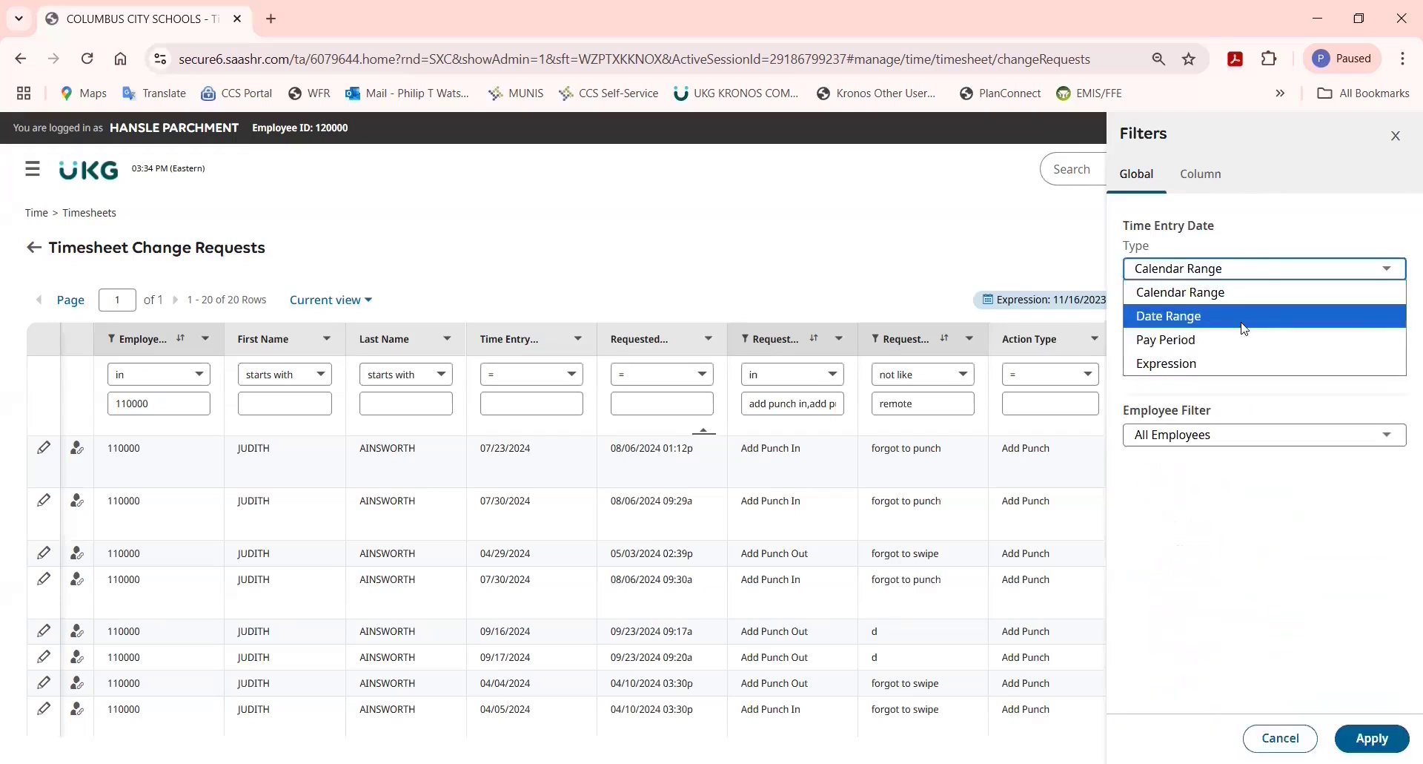
{"action": "left_click", "coordinate": [1244, 329]}
Apply a date range from 04/10/2024 to 10/09/2024.
{"action": "left_click", "coordinate": [1223, 367]}
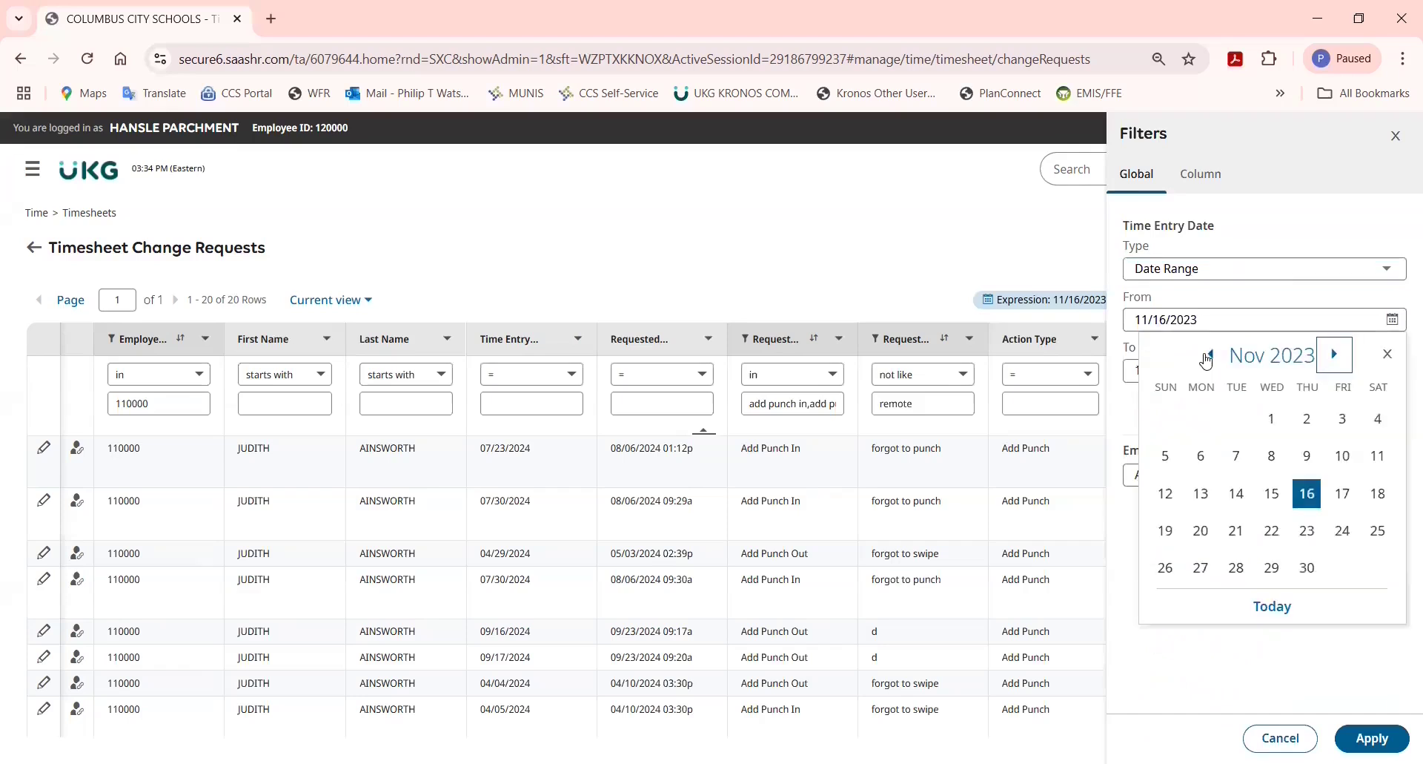
{"action": "left_click", "coordinate": [1342, 356]}
{"action": "left_click", "coordinate": [1343, 356]}
{"action": "left_click", "coordinate": [1343, 357]}
{"action": "left_click", "coordinate": [1343, 357]}
{"action": "left_click", "coordinate": [1343, 357]}
{"action": "left_click", "coordinate": [1272, 456]}
{"action": "left_click", "coordinate": [1393, 369]}
{"action": "left_click", "coordinate": [1214, 419]}
{"action": "left_click", "coordinate": [1270, 508]}
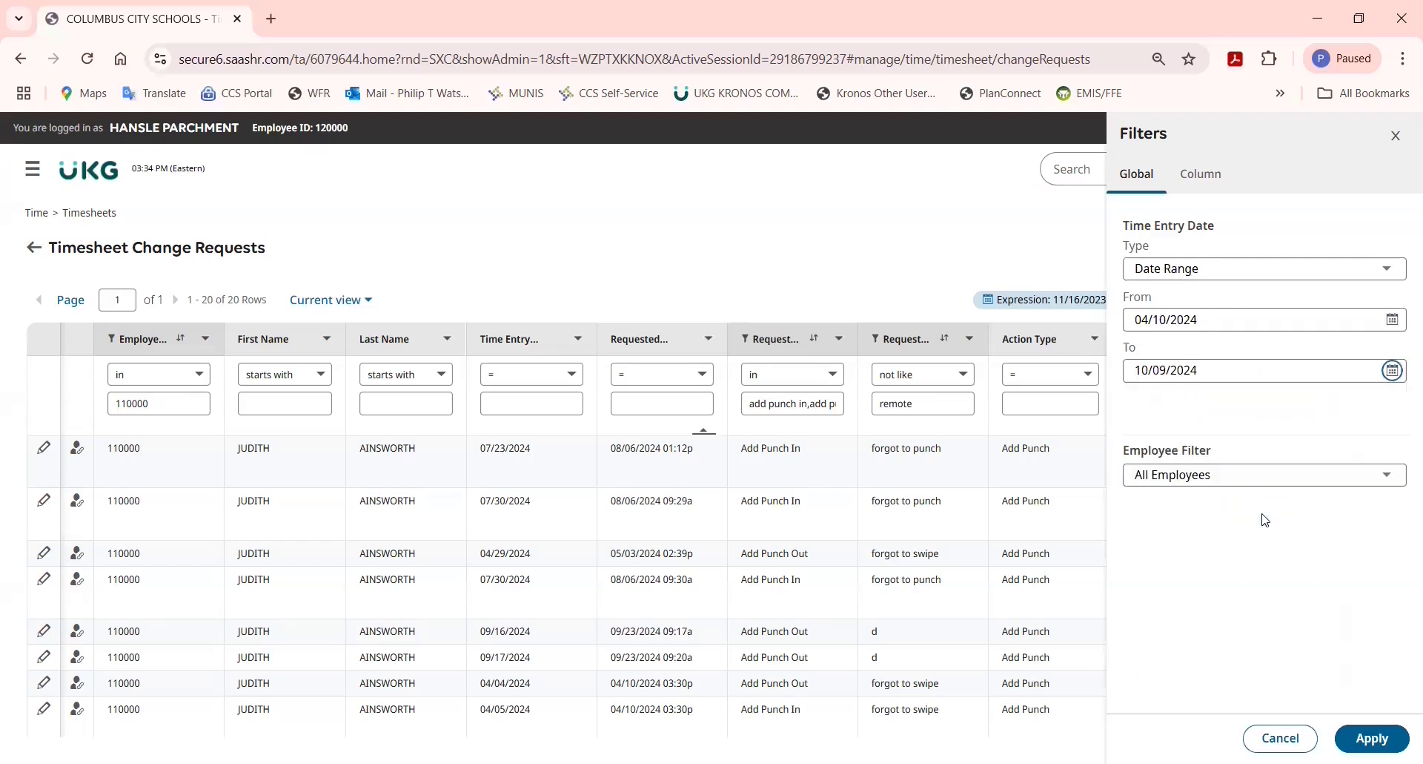
{"action": "left_click", "coordinate": [1371, 736]}
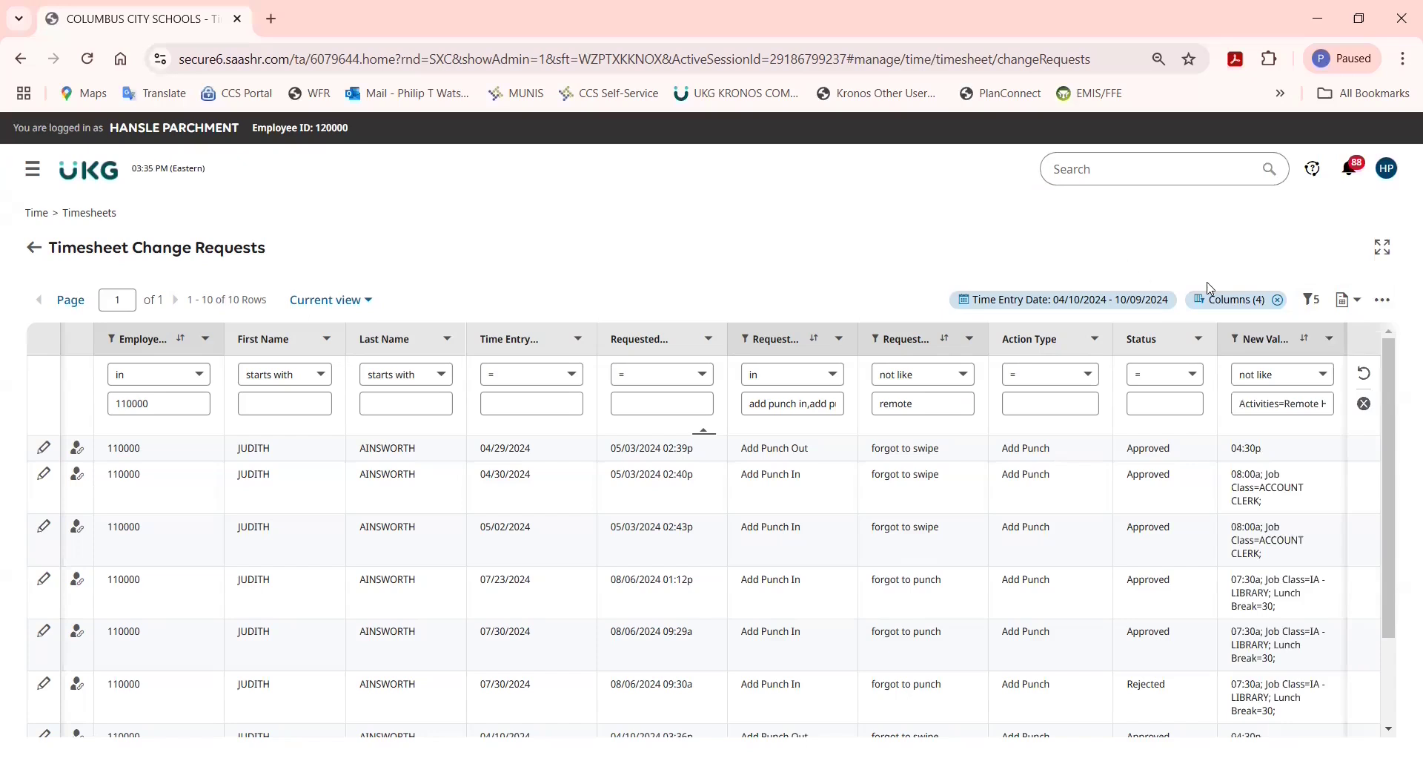
Export the filtered change-request list as an Excel 2007 (Hours As Decimal) file.
{"action": "left_click", "coordinate": [1381, 302]}
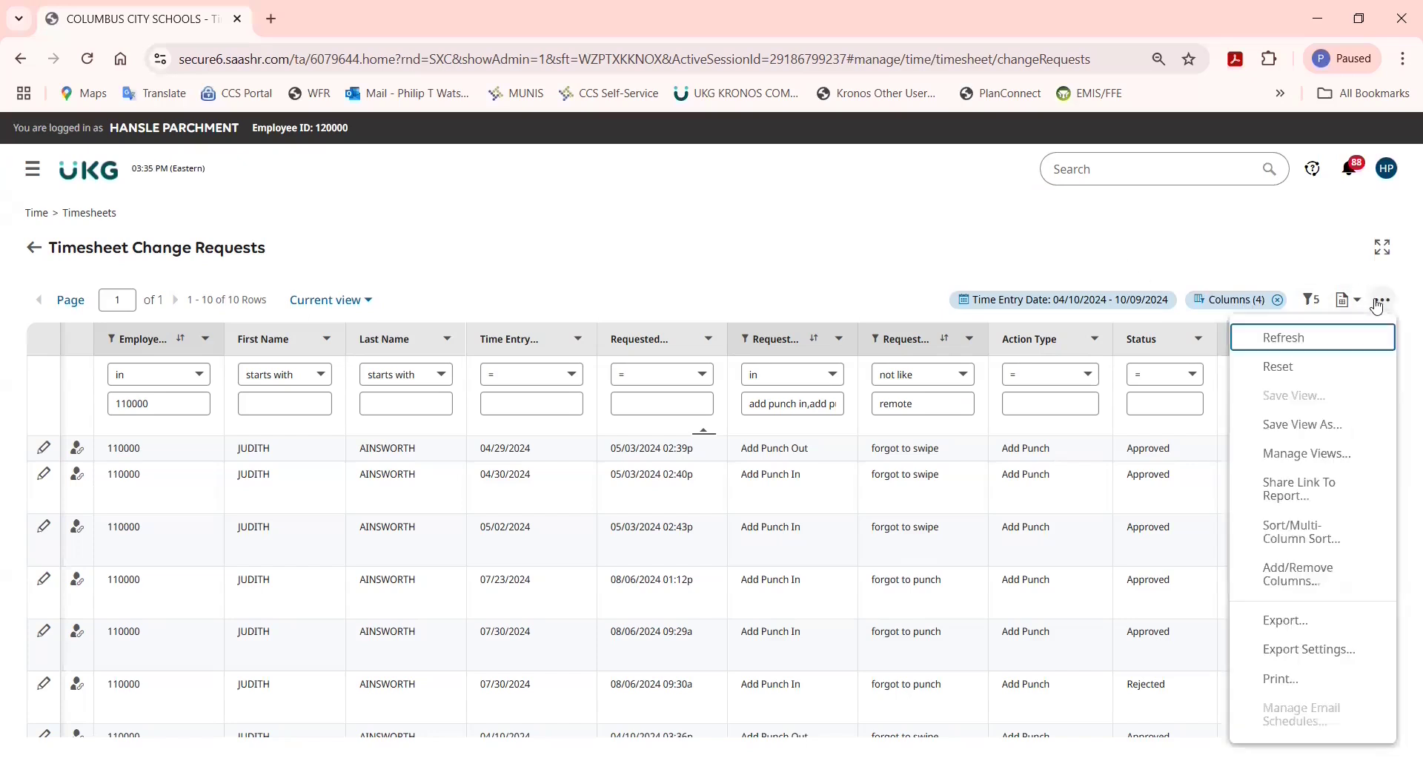
{"action": "left_click", "coordinate": [1302, 621]}
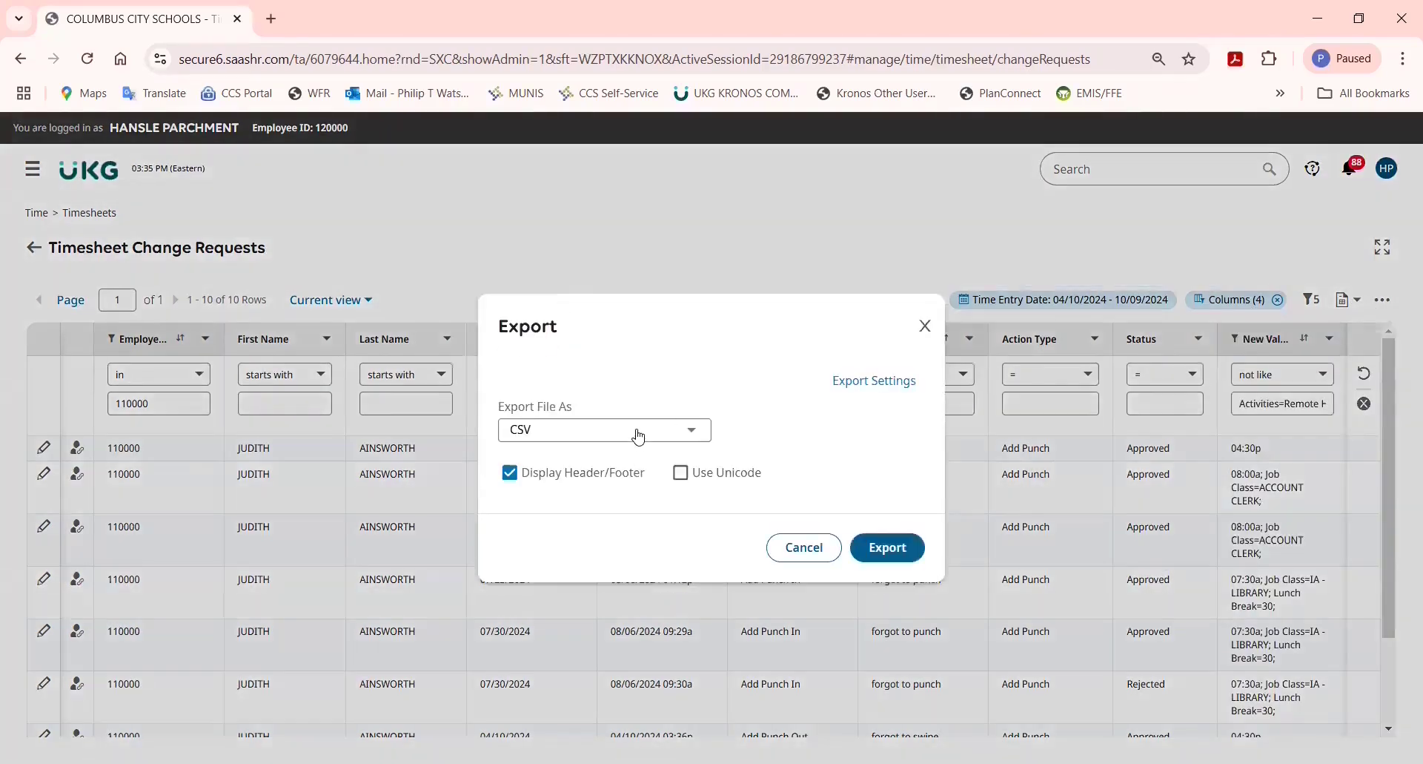
{"action": "left_click", "coordinate": [637, 436]}
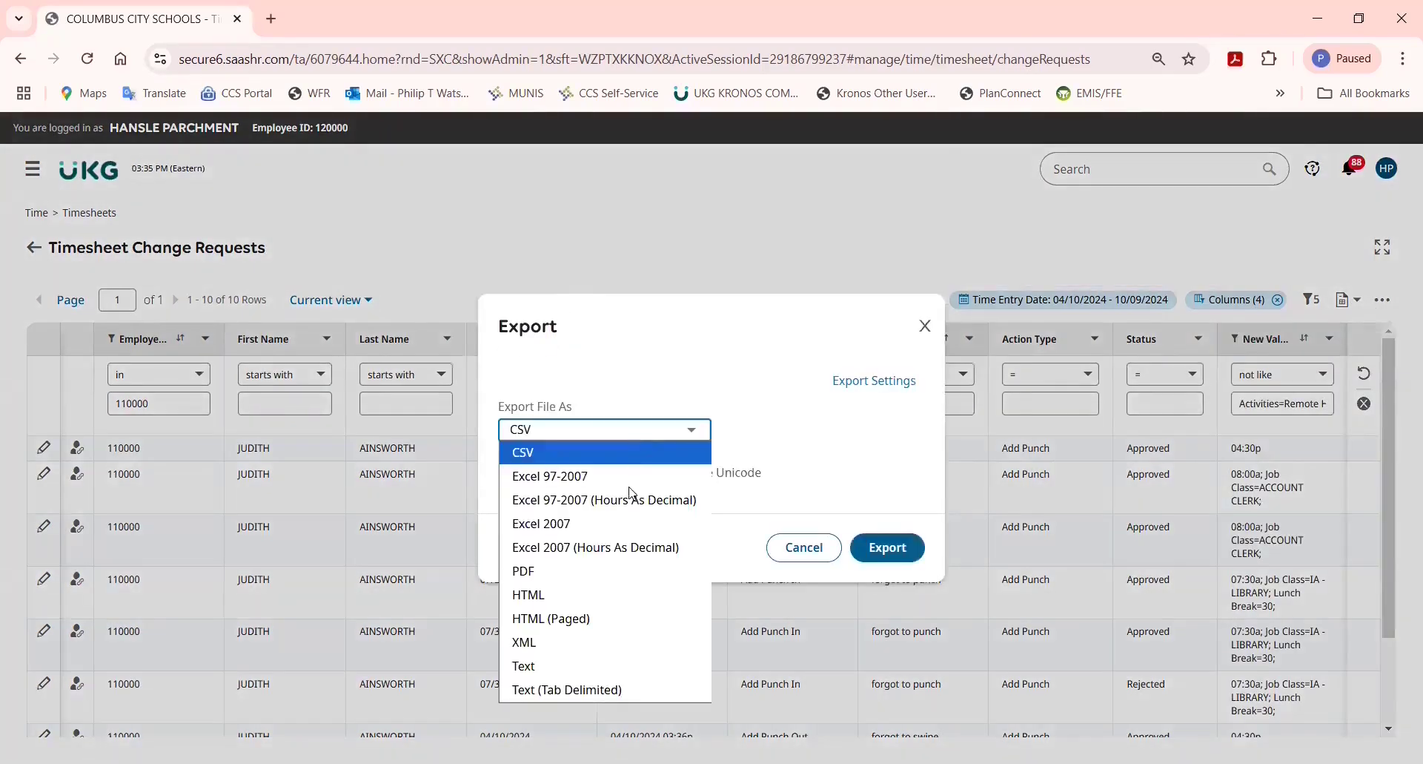
{"action": "left_click", "coordinate": [625, 550]}
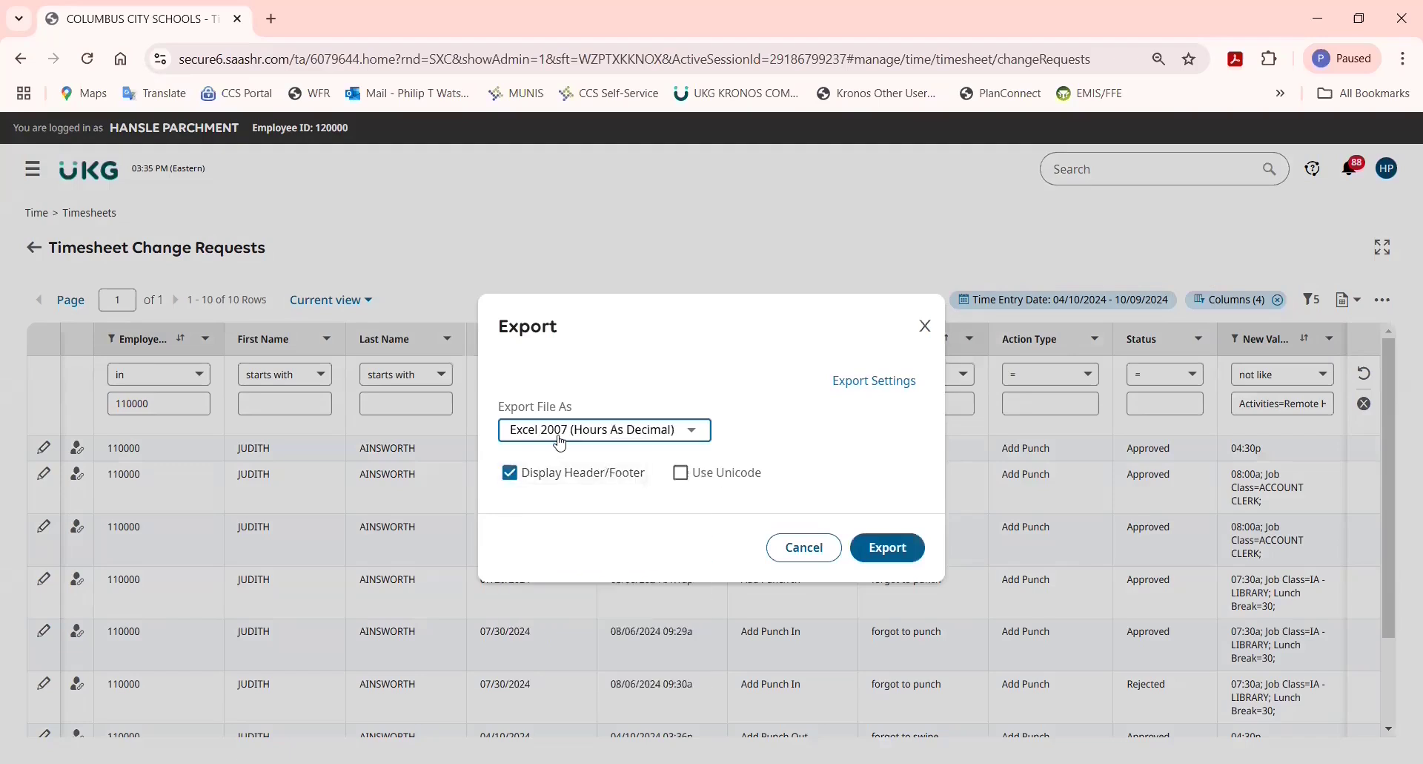
{"action": "left_click", "coordinate": [906, 550]}
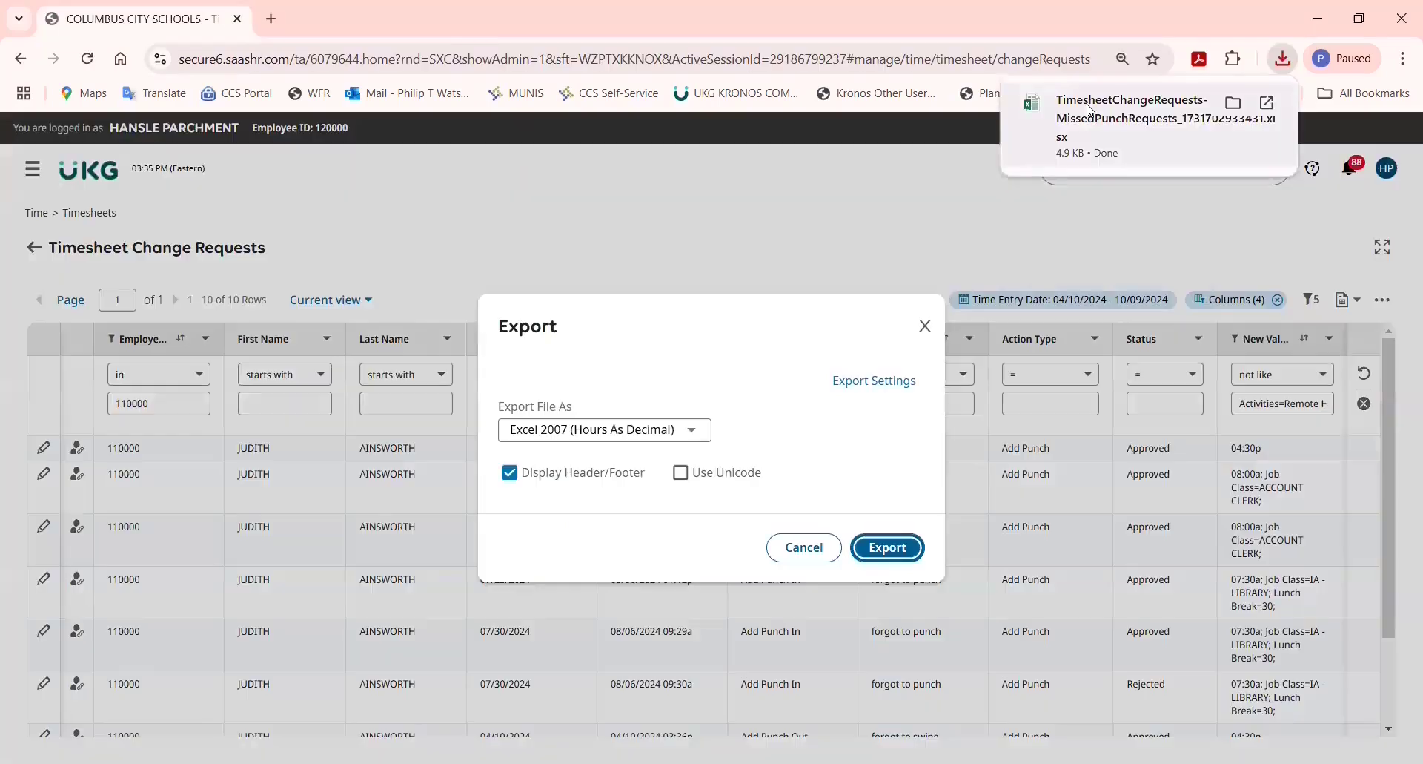
{"action": "left_click", "coordinate": [926, 334]}
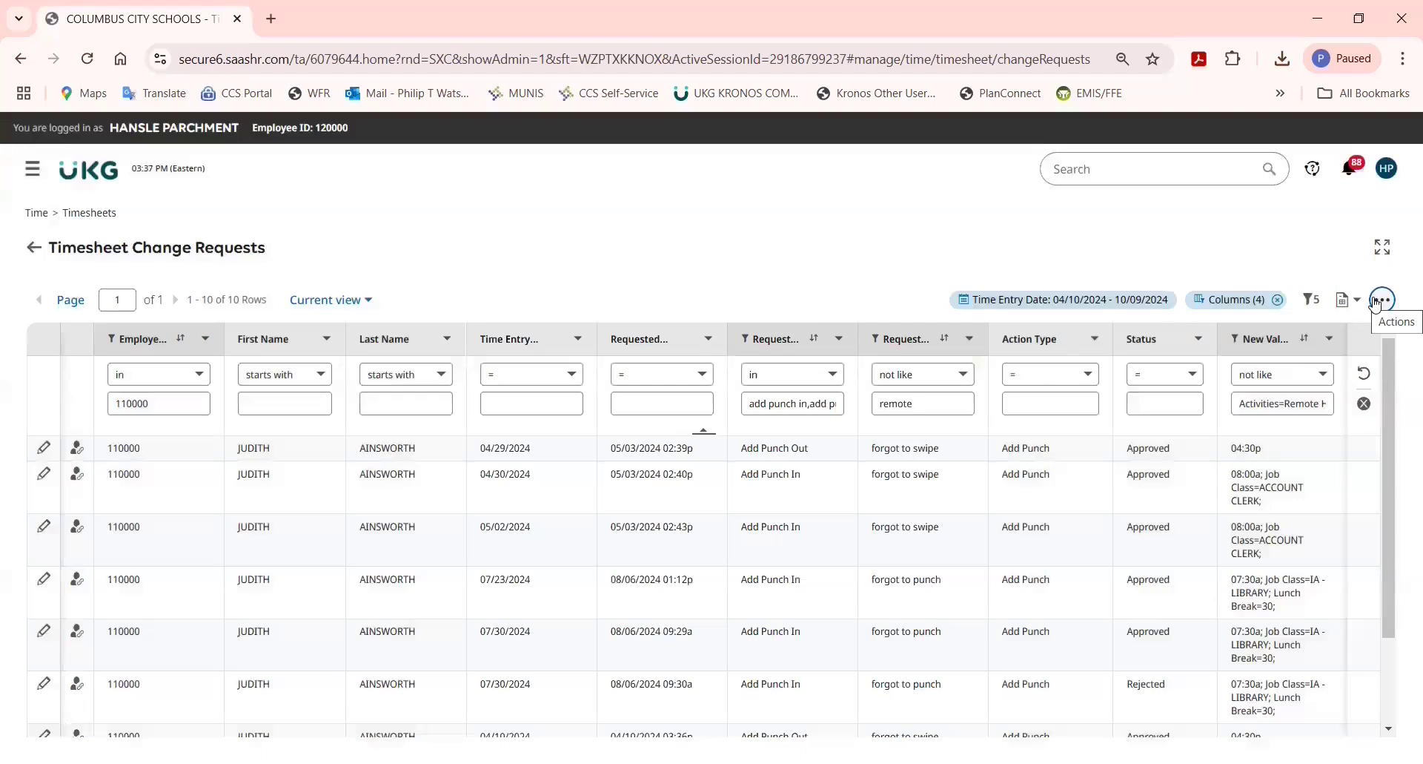
Save the view as report 'Missed Punch Requests for emp #' plus the employee's number, dropping 'Copy of'.
{"action": "left_click", "coordinate": [1377, 301]}
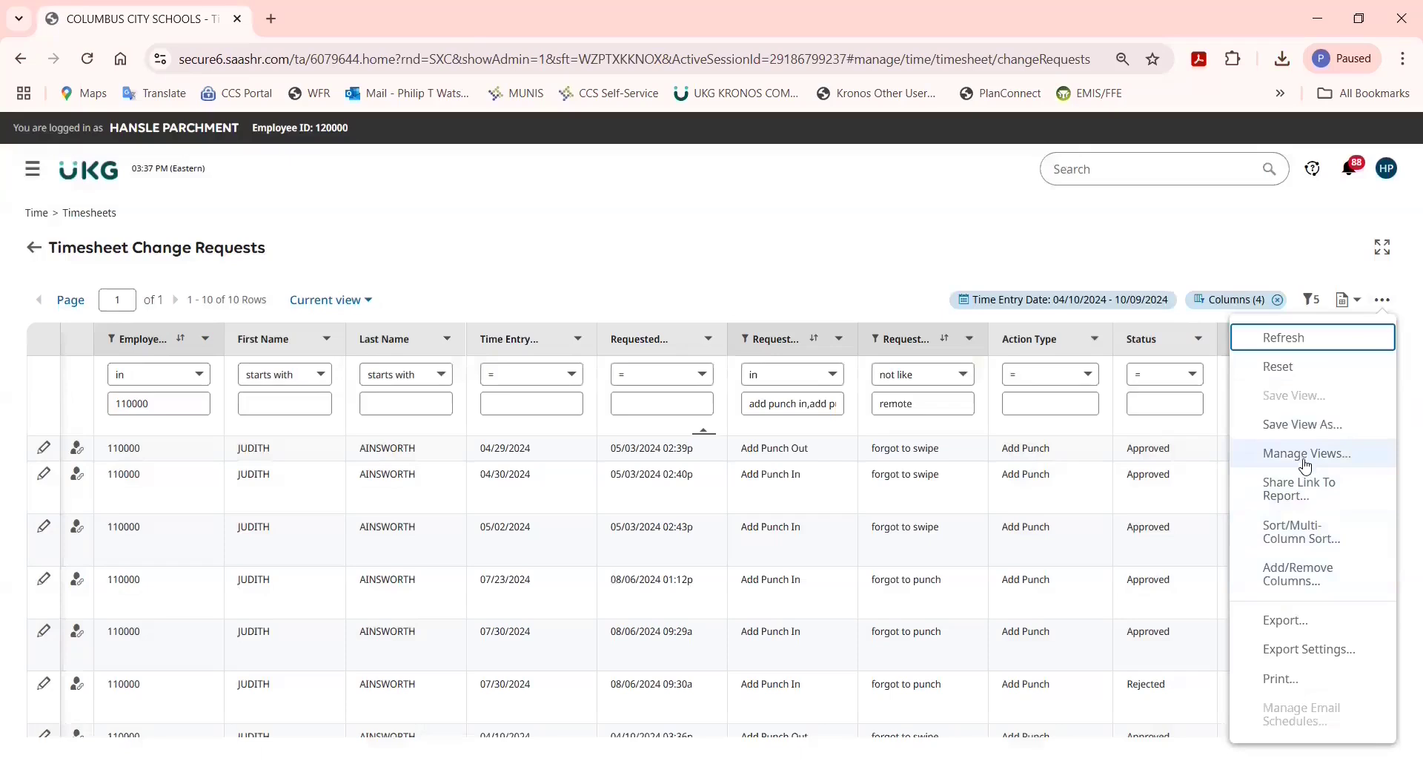
{"action": "left_click", "coordinate": [1297, 423]}
{"action": "left_click_drag", "start_coordinate": [560, 243], "coordinate": [494, 252]}
{"action": "key", "text": "BackSpace"}
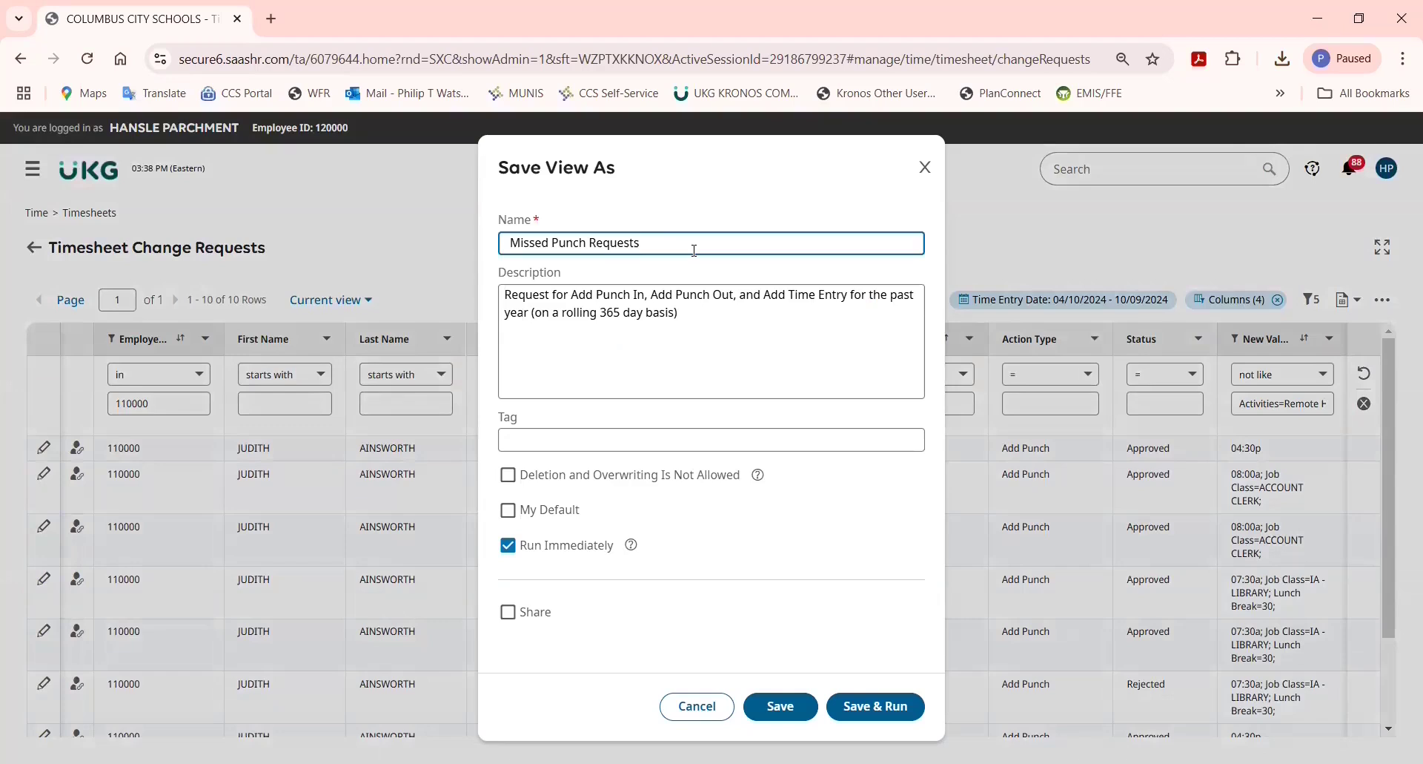
{"action": "type", "text": "for emp #110000"}
{"action": "left_click", "coordinate": [795, 712]}
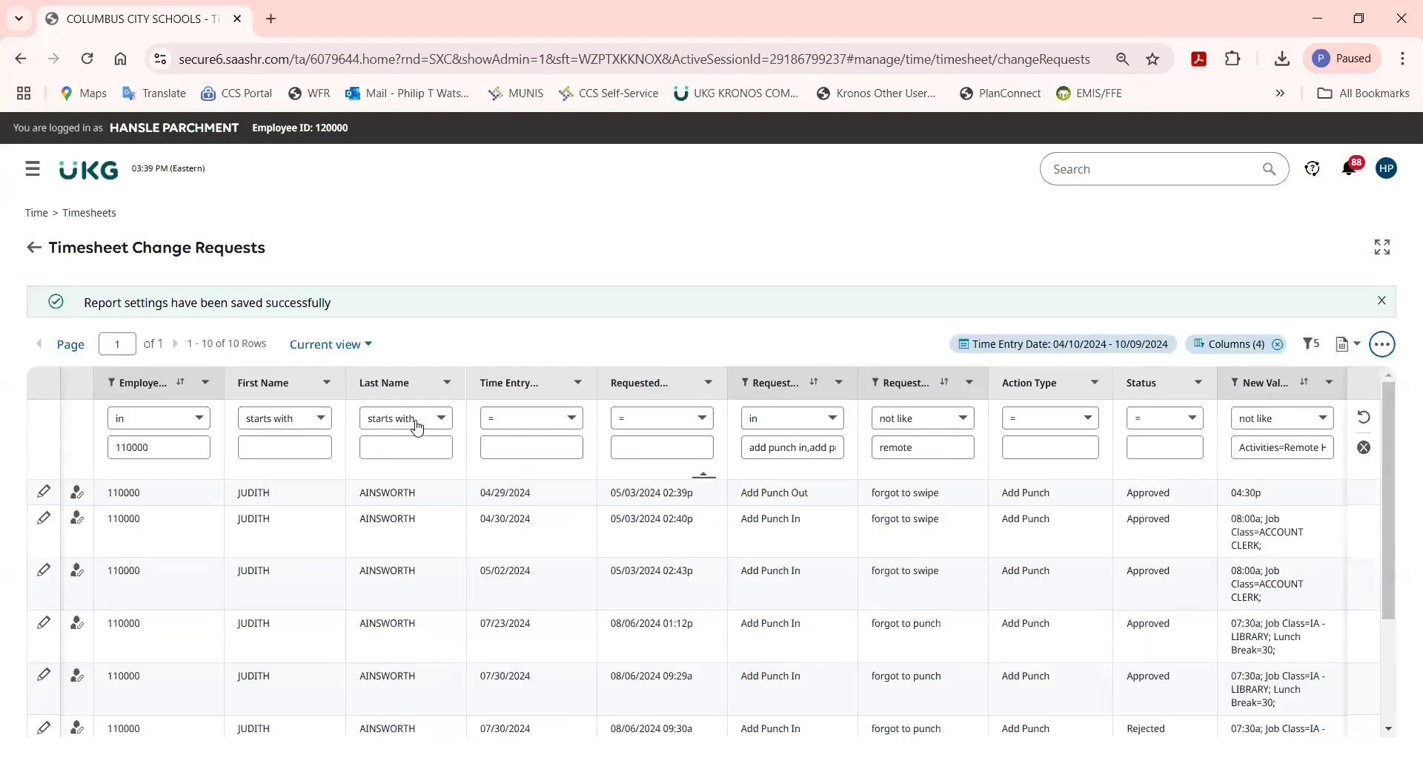
{"action": "left_click", "coordinate": [34, 173]}
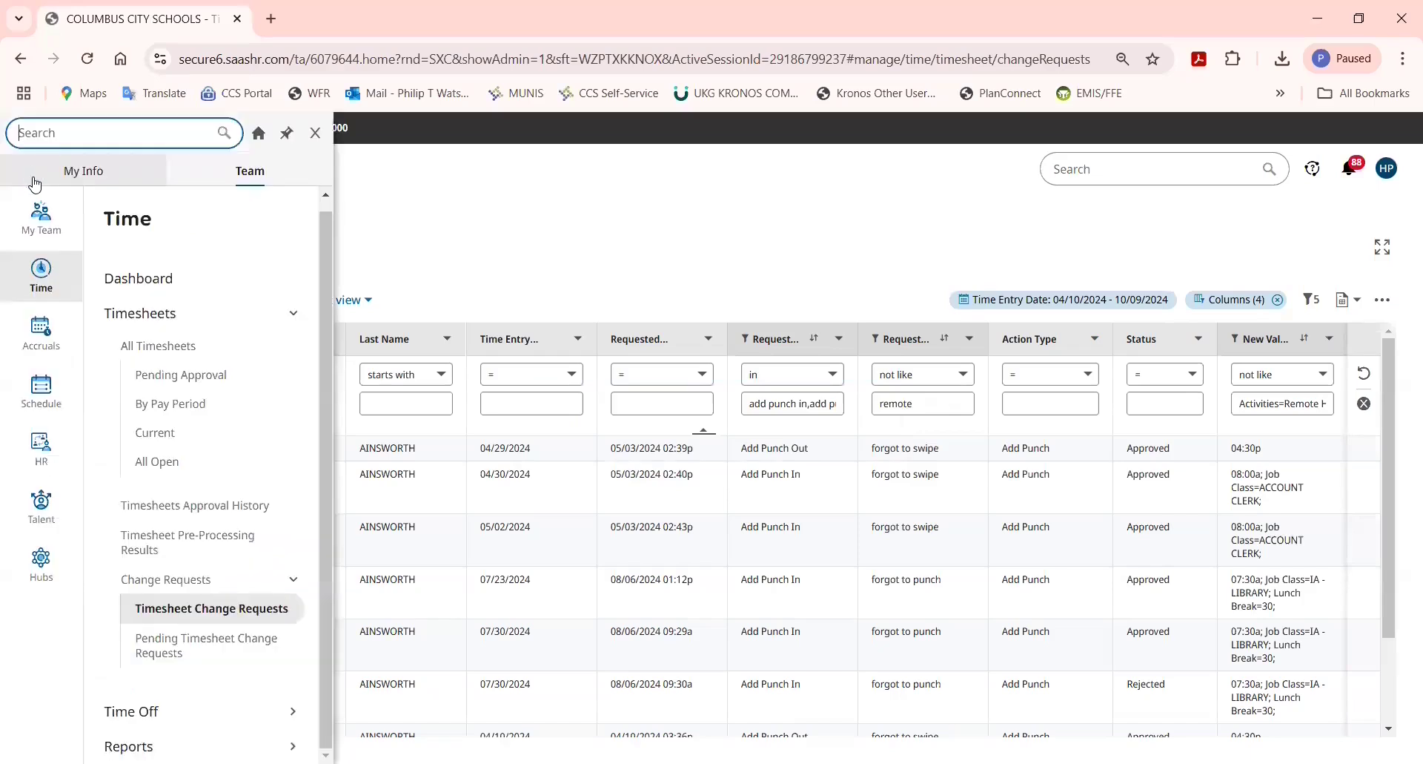
{"action": "left_click", "coordinate": [96, 172]}
{"action": "mouse_move", "coordinate": [52, 393]}
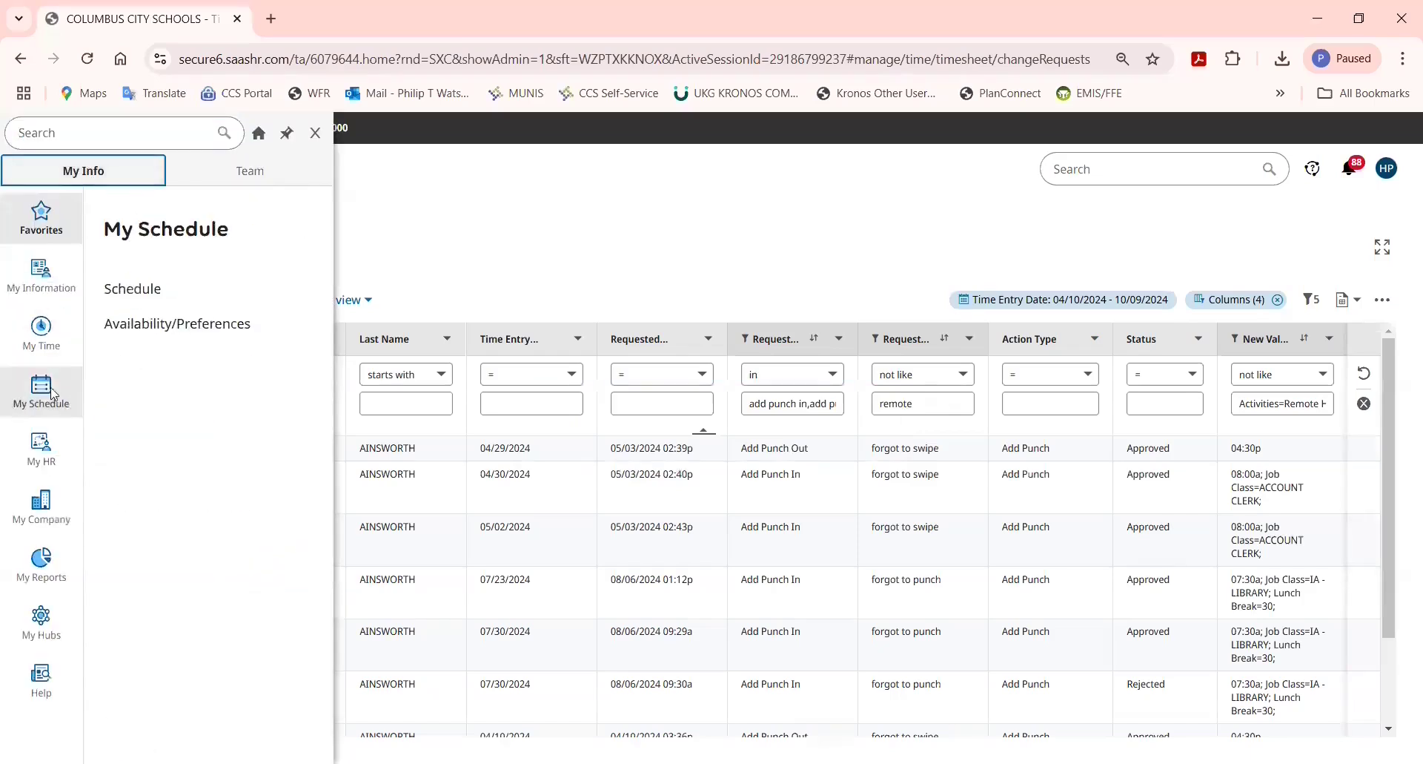
{"action": "left_click", "coordinate": [42, 571]}
{"action": "mouse_move", "coordinate": [74, 508]}
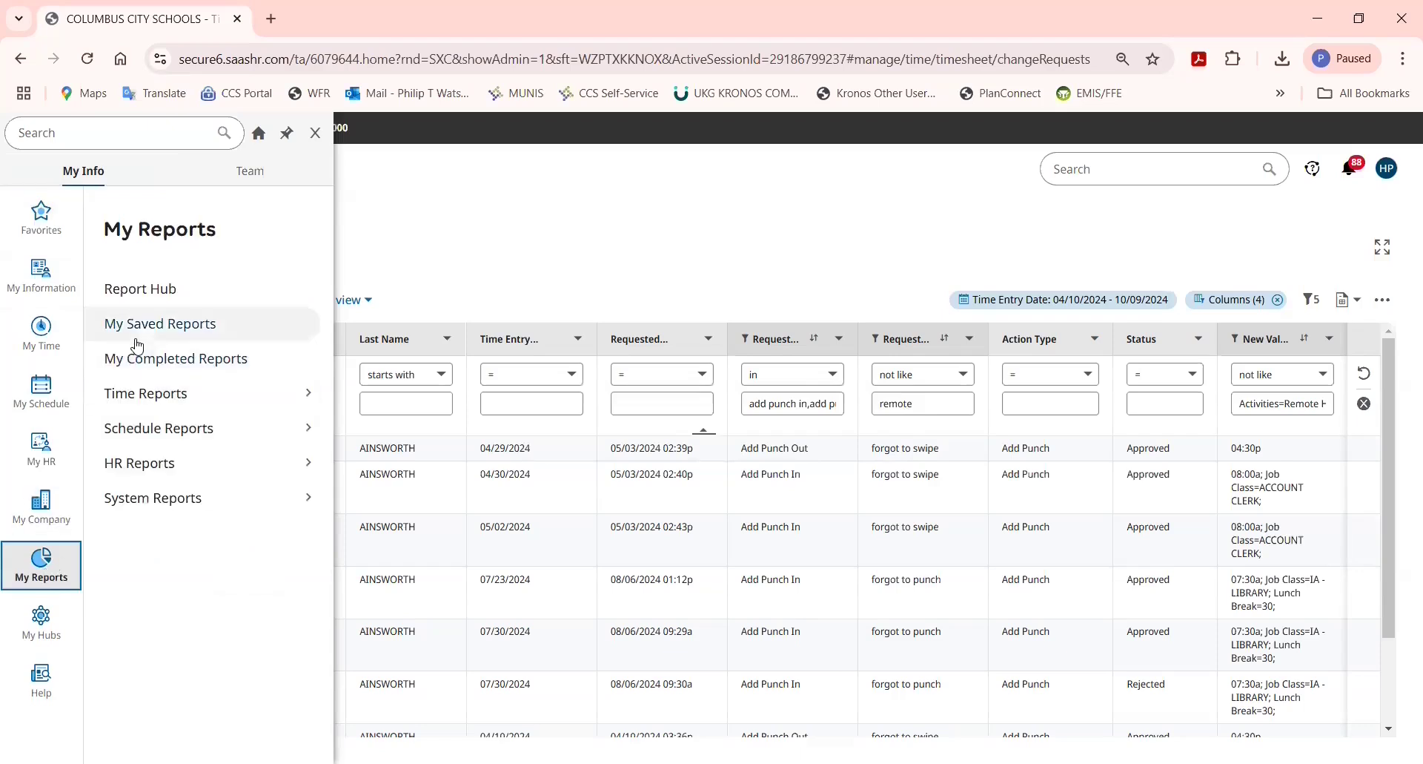
{"action": "left_click", "coordinate": [144, 326]}
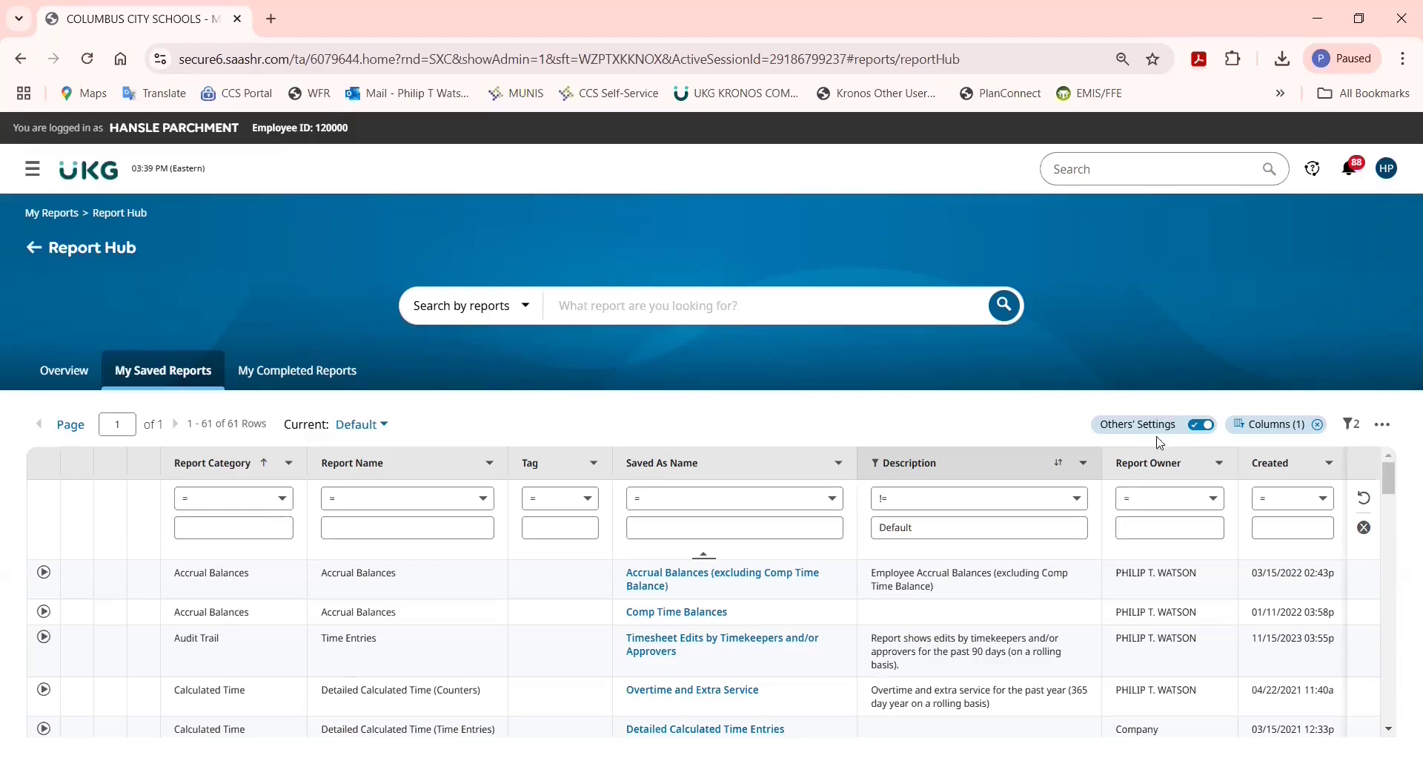
{"action": "left_click", "coordinate": [1198, 430]}
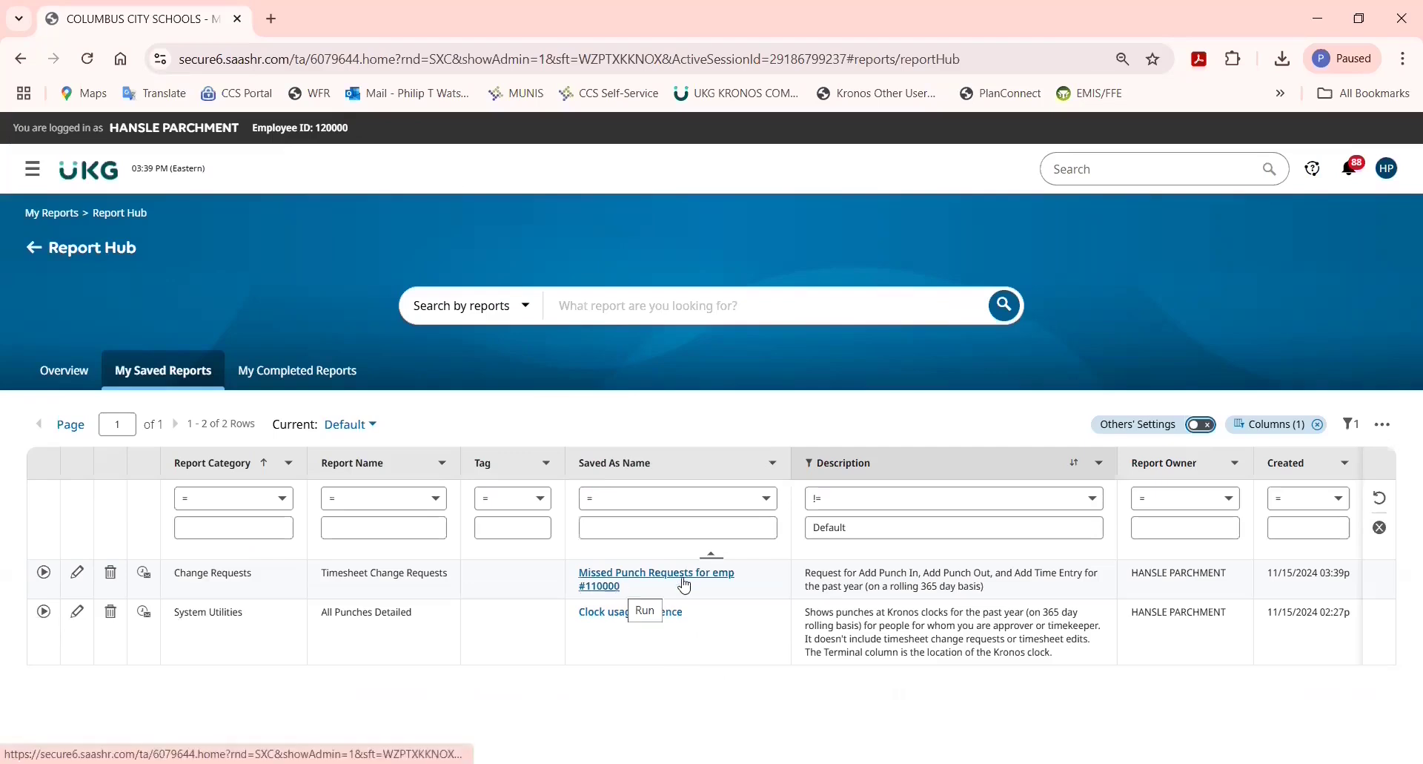
{"action": "left_click", "coordinate": [609, 585]}
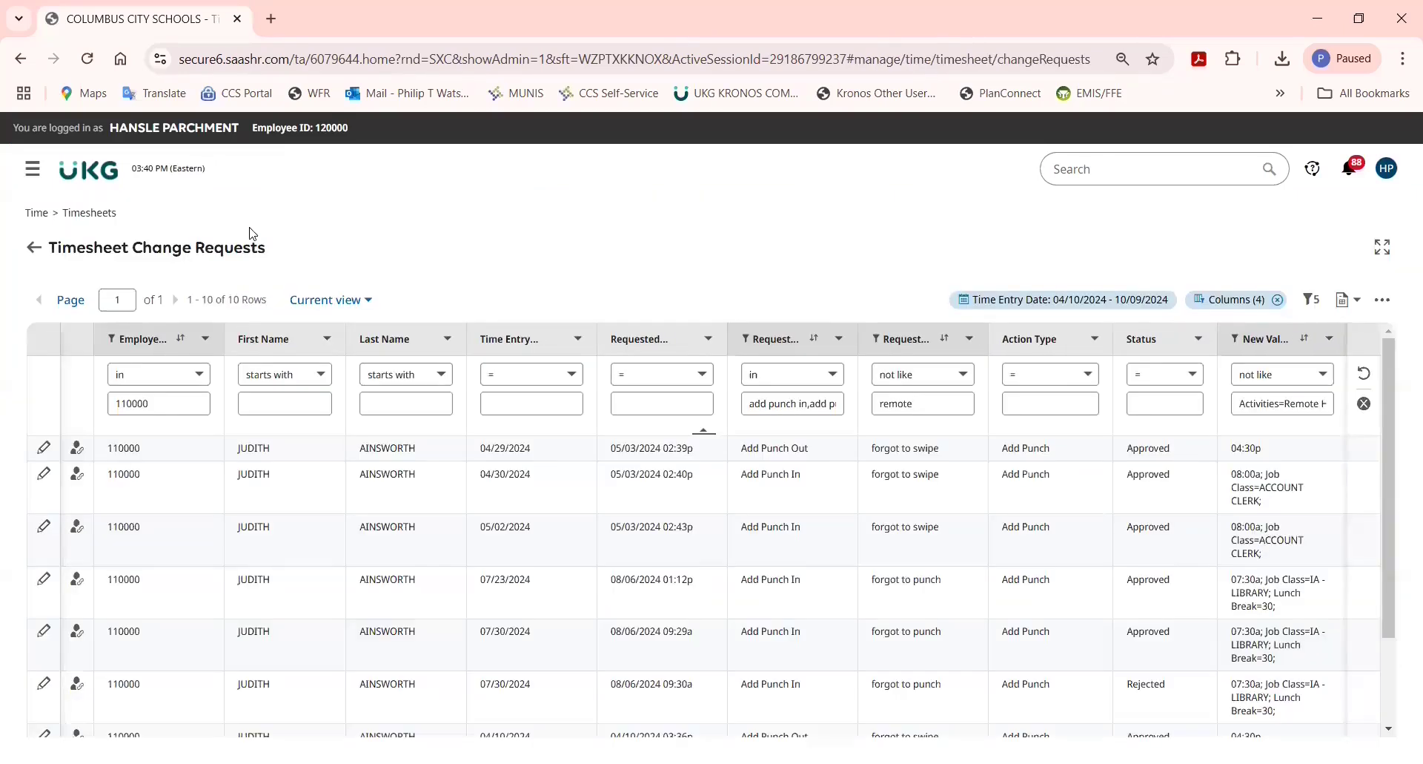
Return to the Manager Self Service home page and scroll down to My saved reports.
{"action": "left_click", "coordinate": [100, 181]}
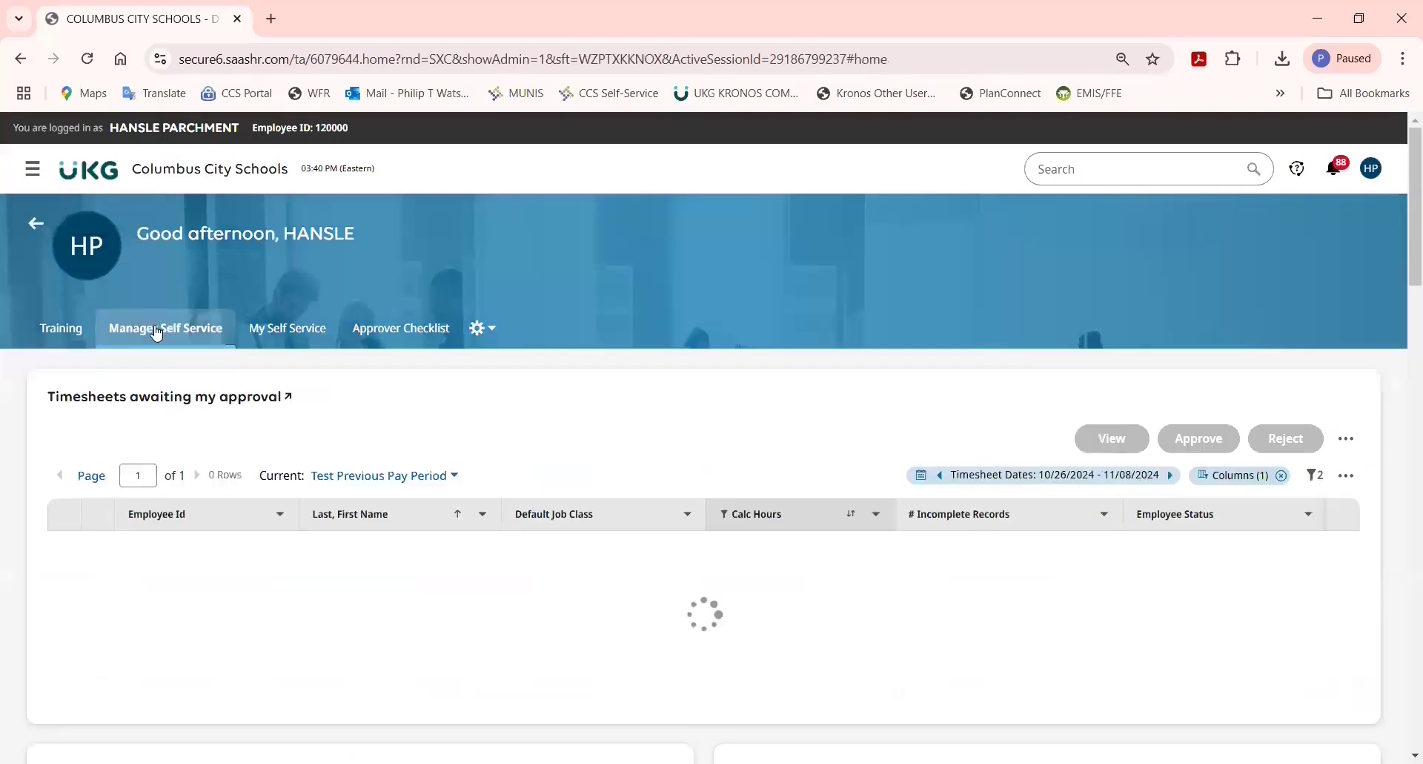
{"action": "left_click", "coordinate": [158, 334]}
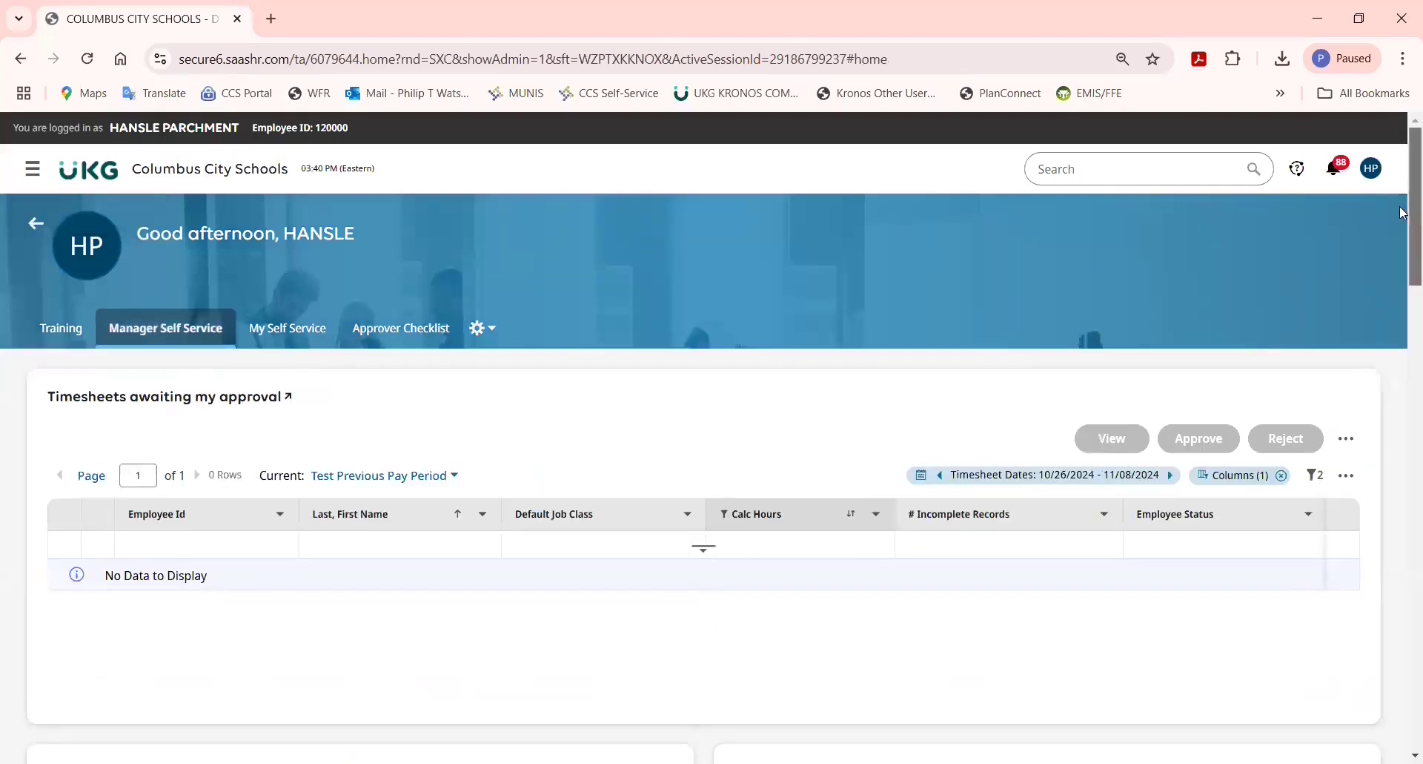
{"action": "scroll", "coordinate": [1403, 288], "scroll_direction": "down", "scroll_amount": 10}
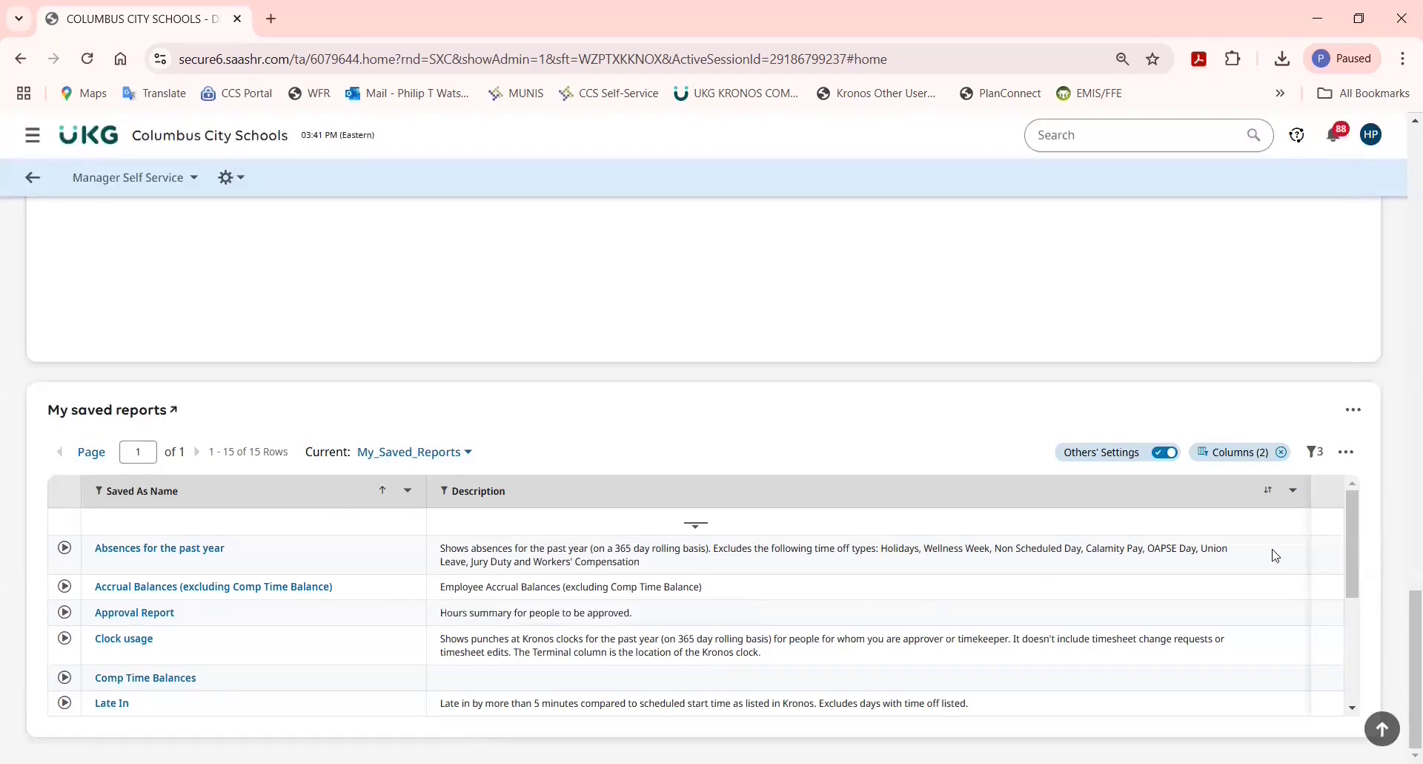
{"action": "scroll", "coordinate": [220, 669], "scroll_direction": "down", "scroll_amount": 3}
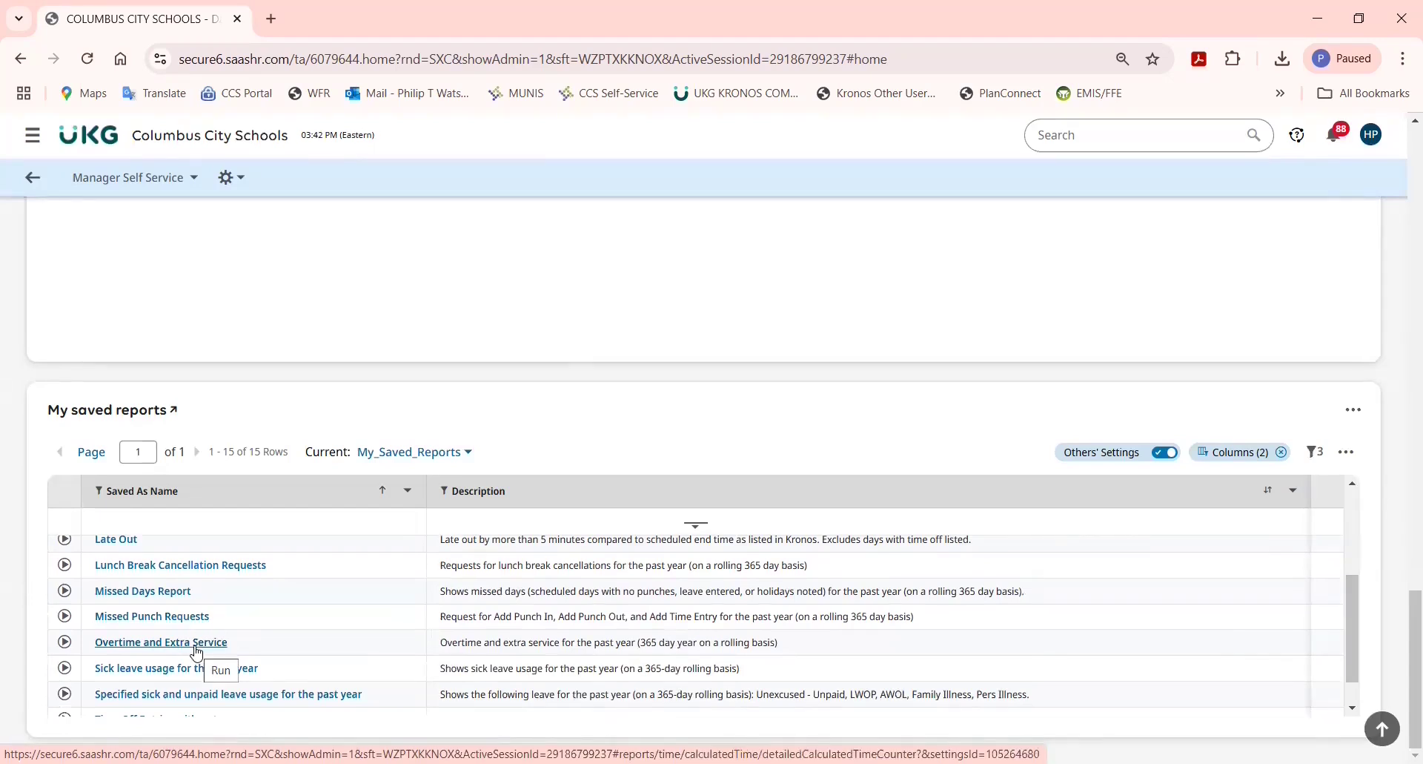
{"action": "scroll", "coordinate": [244, 646], "scroll_direction": "down", "scroll_amount": 1}
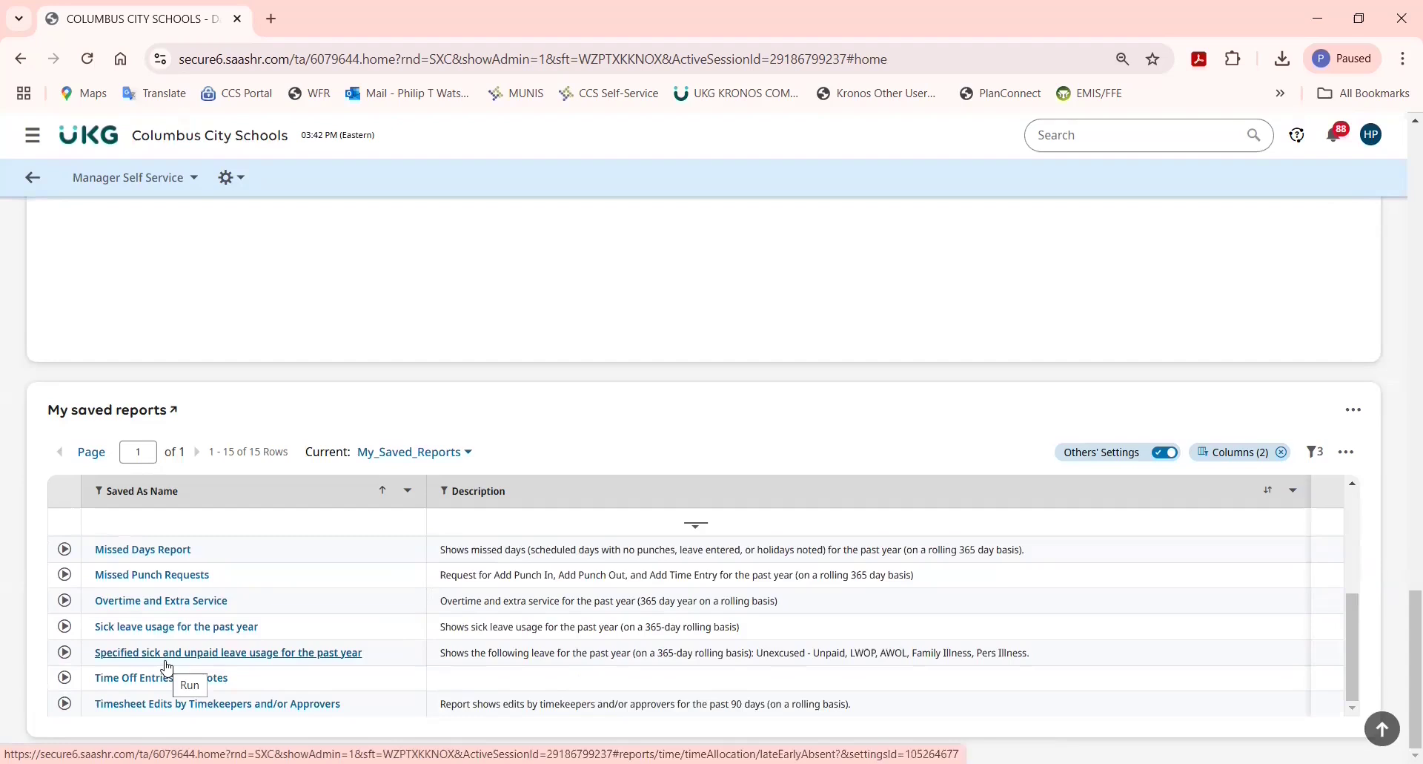
{"action": "scroll", "coordinate": [140, 597], "scroll_direction": "up", "scroll_amount": 3}
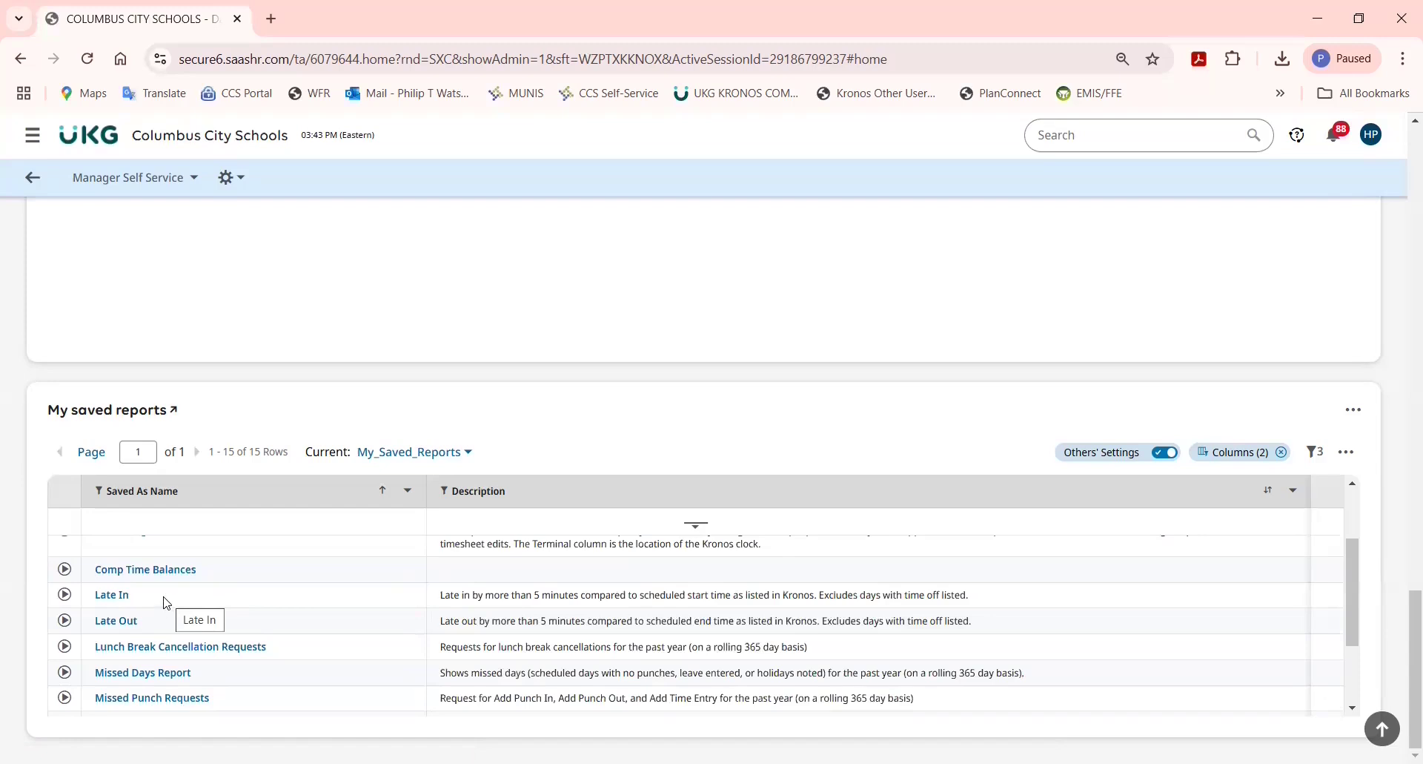
{"action": "scroll", "coordinate": [167, 602], "scroll_direction": "up", "scroll_amount": 1}
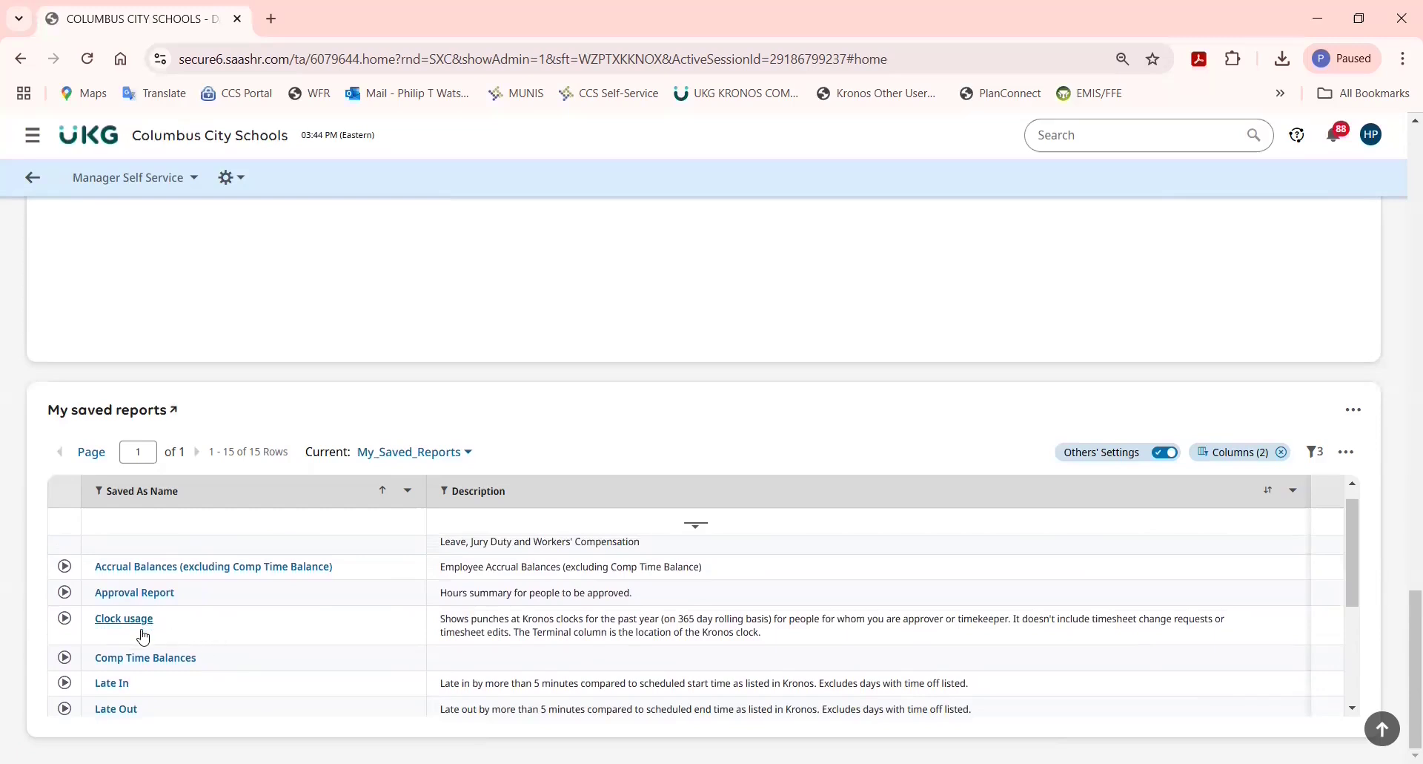
{"action": "scroll", "coordinate": [138, 667], "scroll_direction": "up", "scroll_amount": 1}
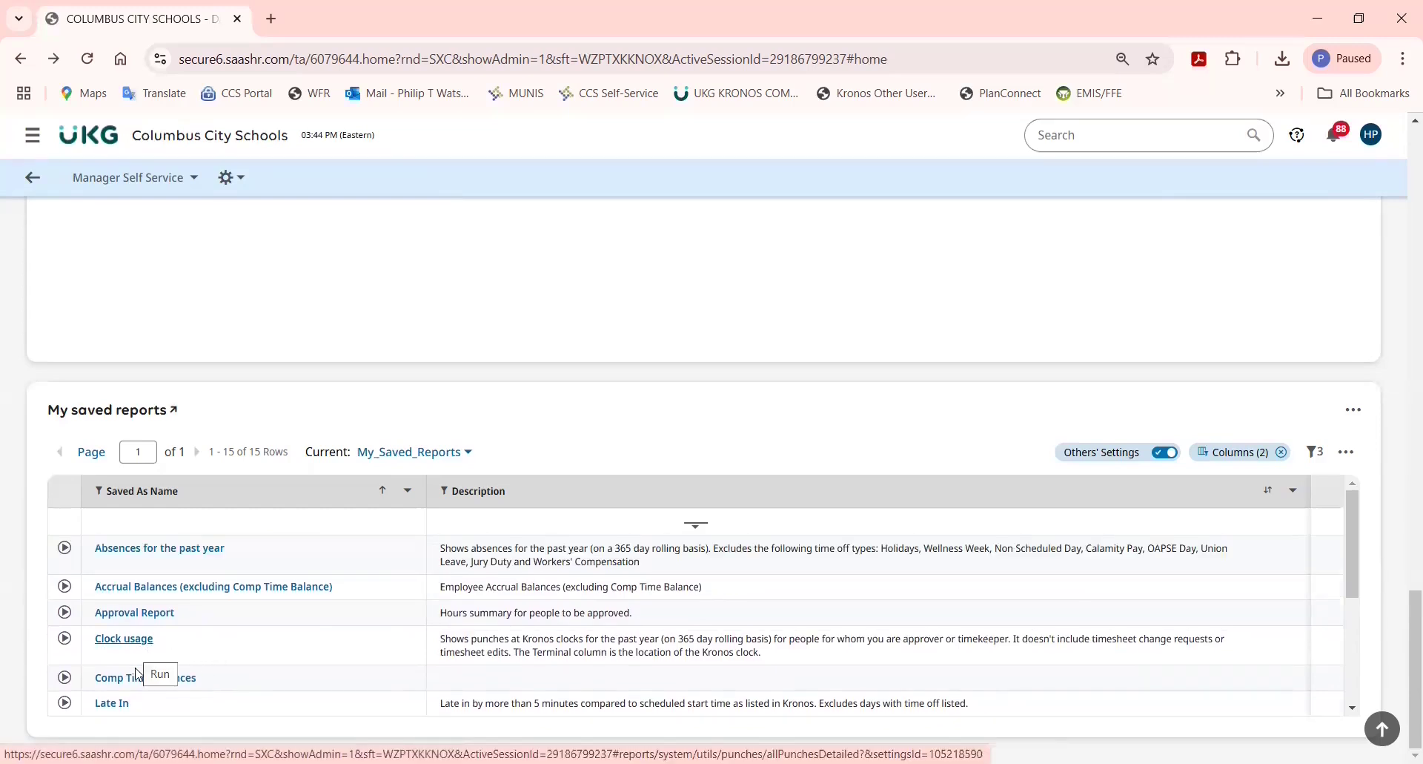